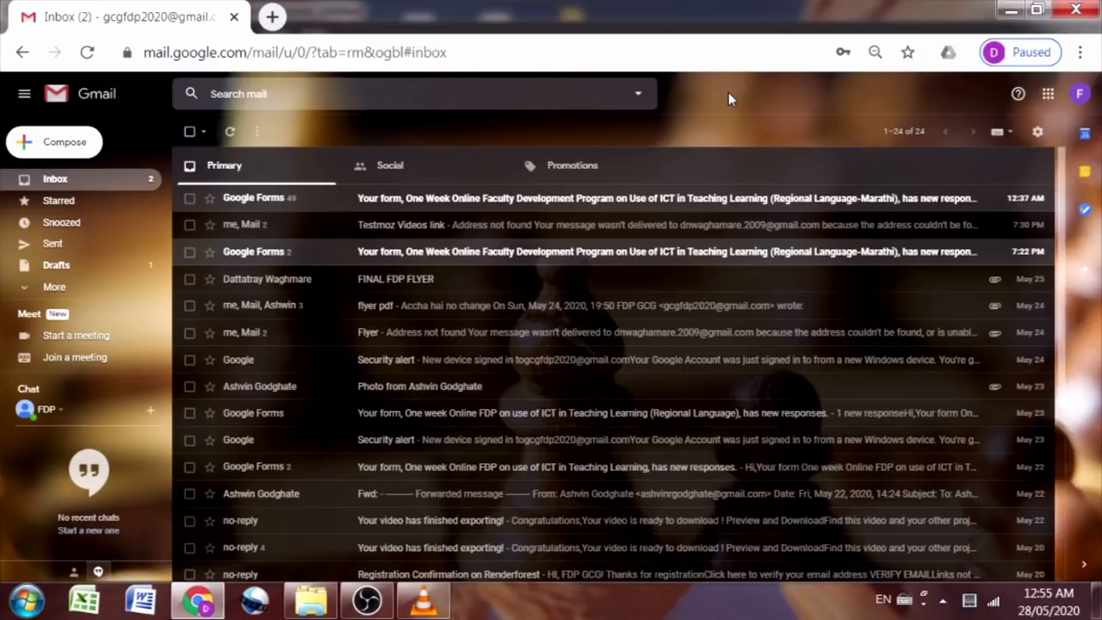
Step: Open a new Chrome tab and go to classroom.google.com
left_click(272, 16)
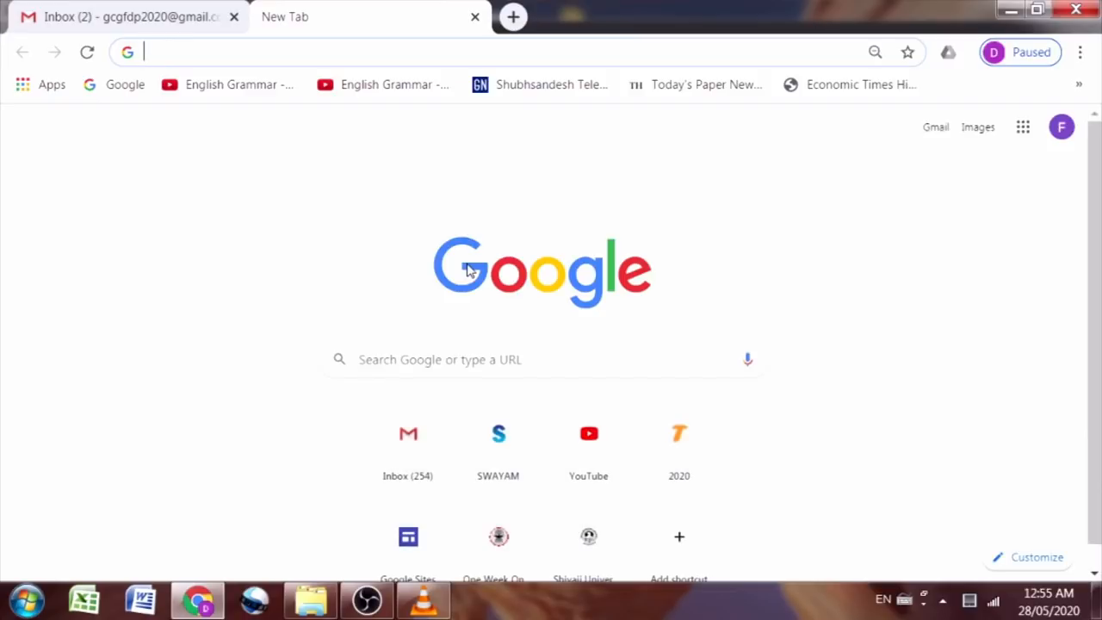
left_click_drag(468, 270, 499, 215)
left_click(305, 50)
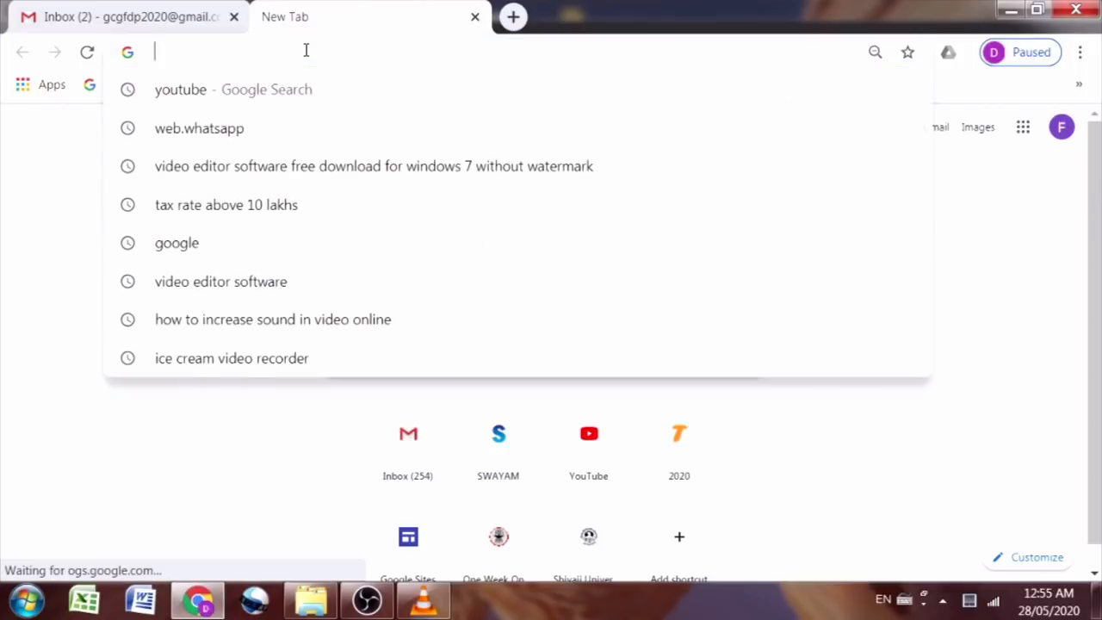
type("c")
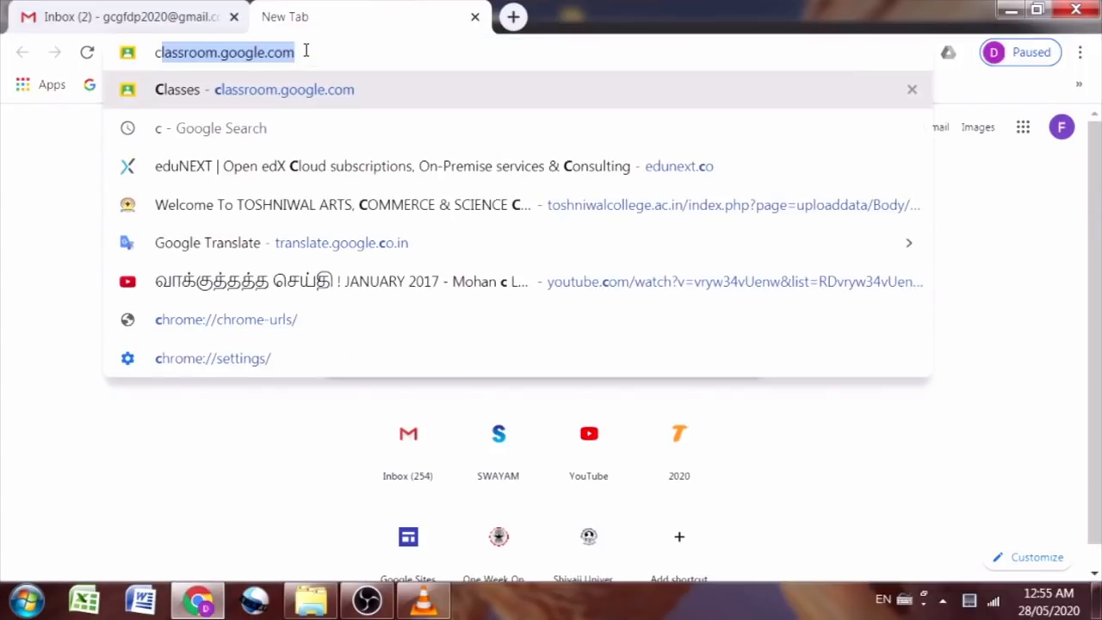
type("l")
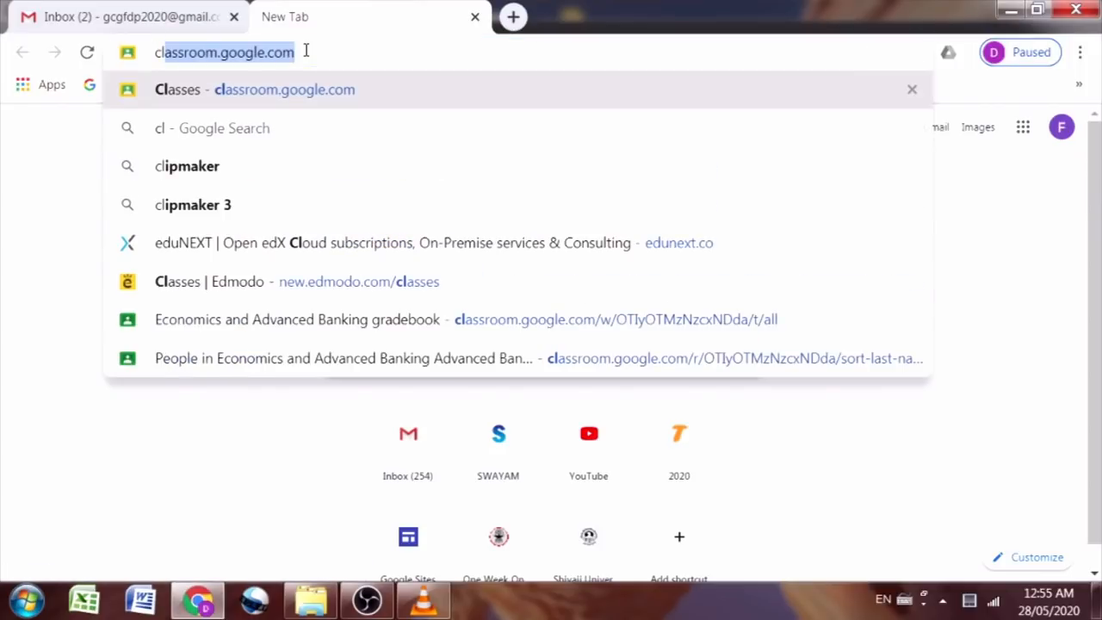
type("assro")
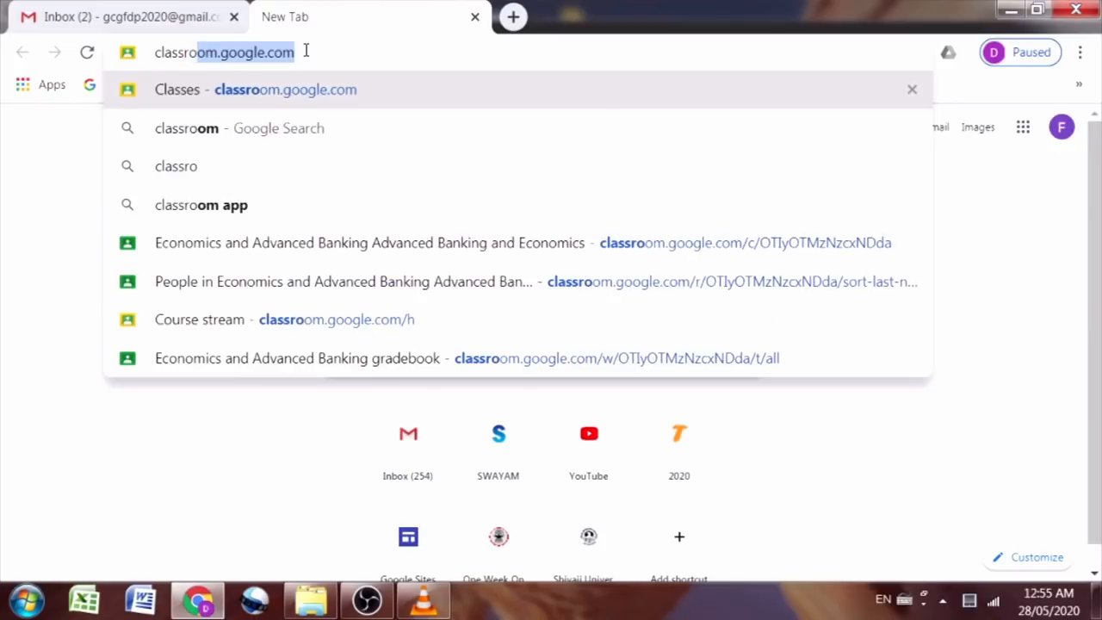
type("om.google.")
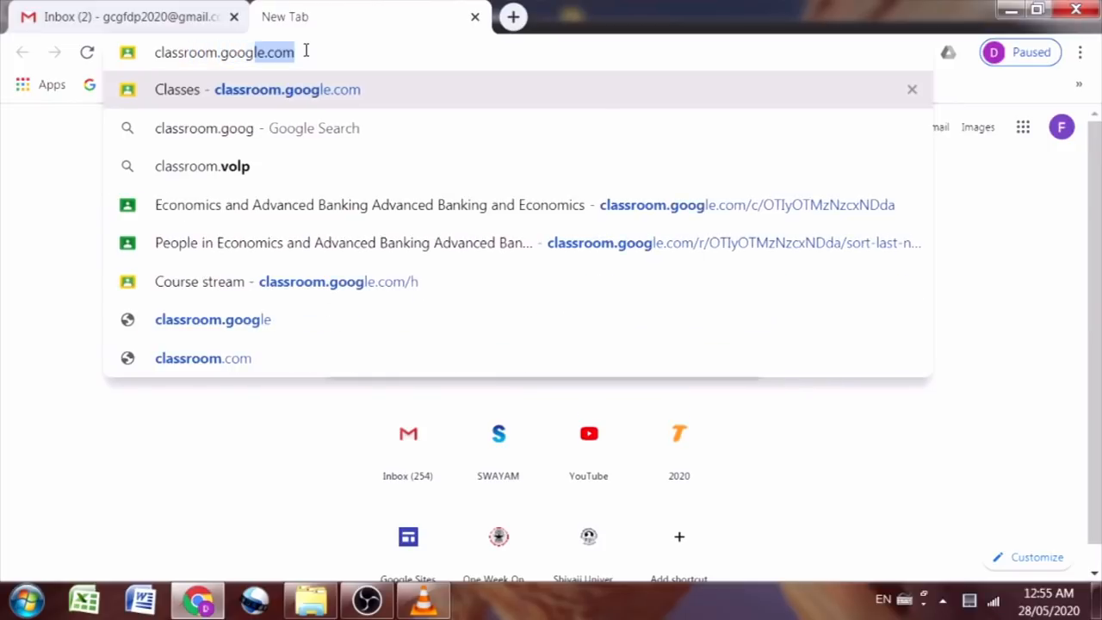
type("com")
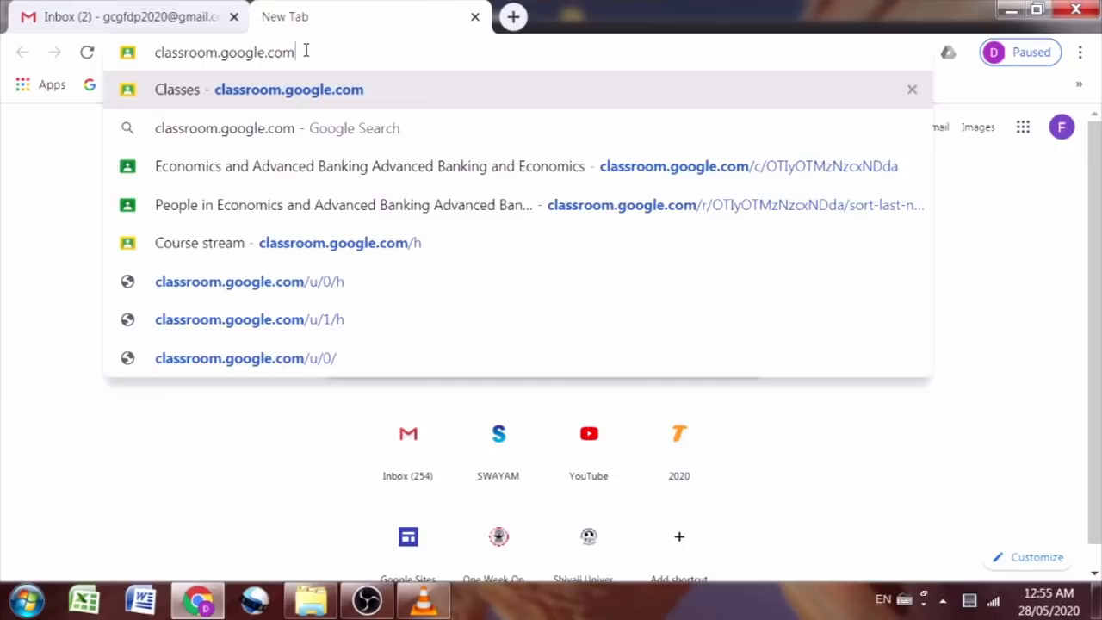
key("Return")
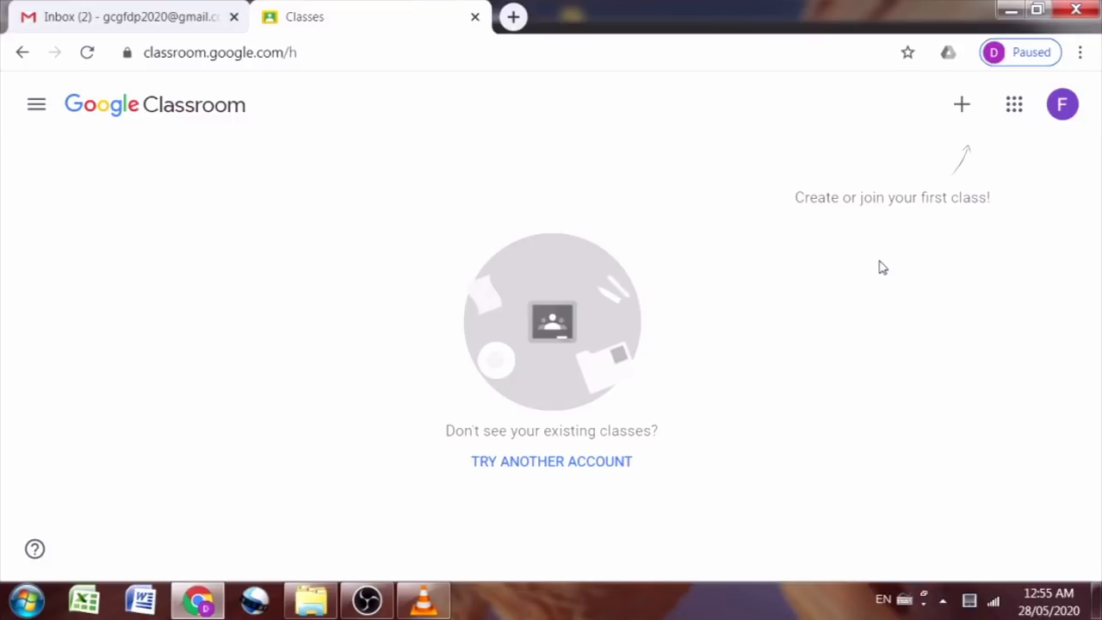
Step: Choose Join class from the + menu on the Classroom home page
left_click(968, 109)
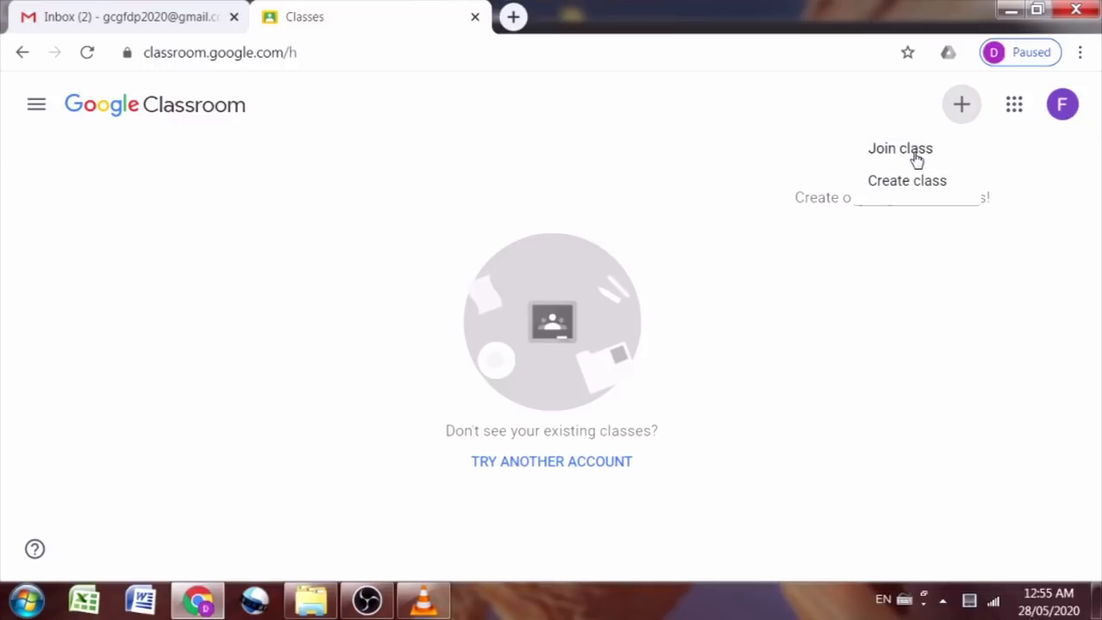
left_click(914, 153)
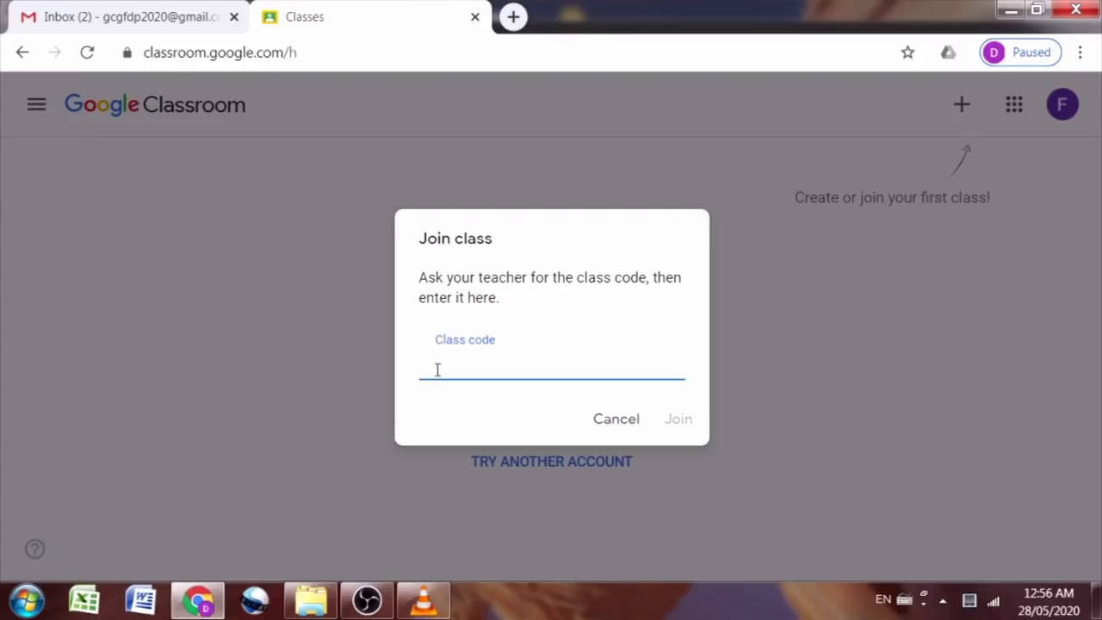
Step: Cancel the Join class dialog, glance at the Google apps grid, and reopen the + menu
left_click(604, 422)
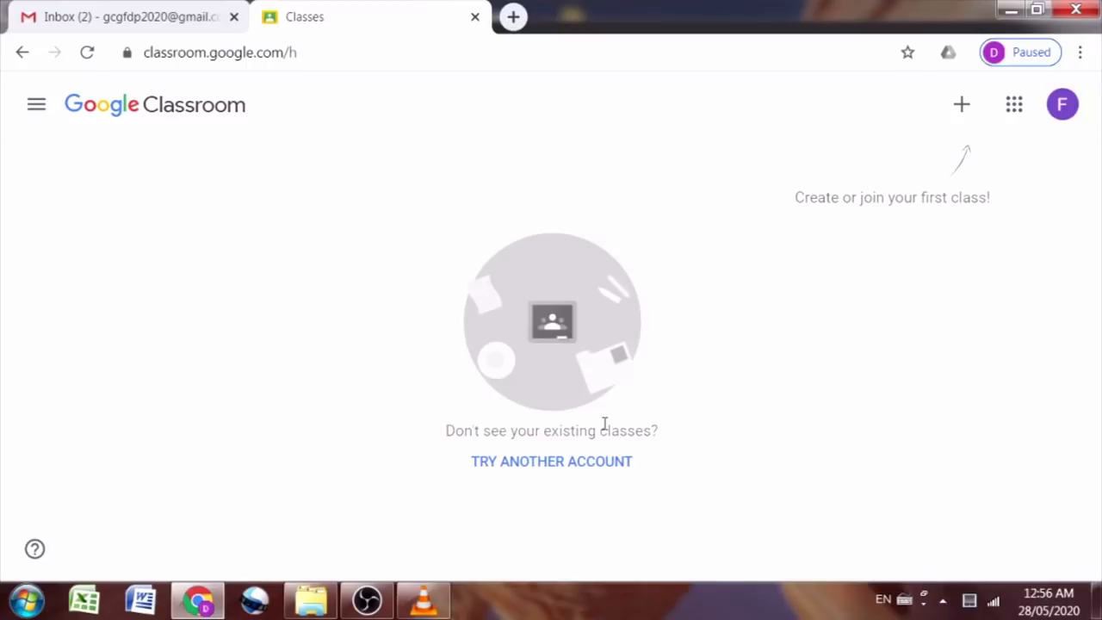
left_click(963, 109)
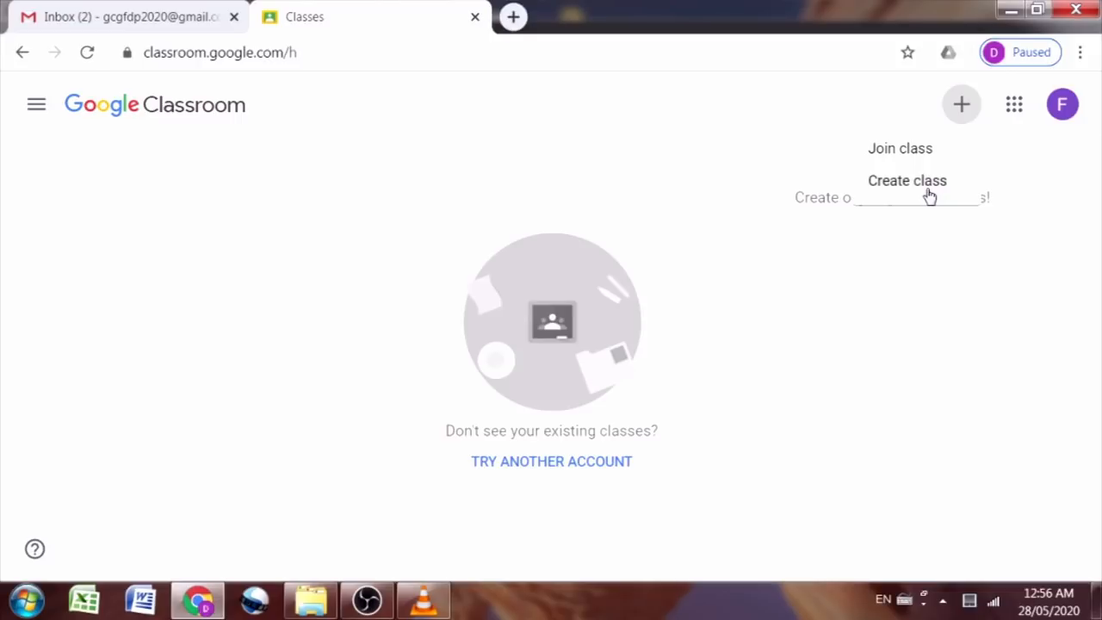
left_click(904, 255)
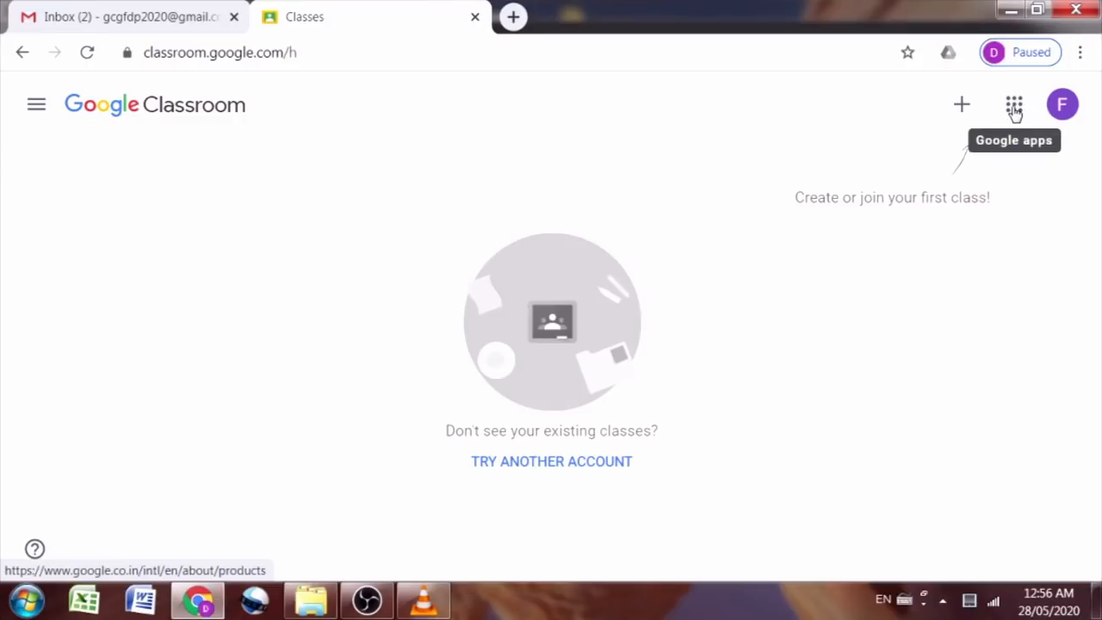
left_click(1015, 110)
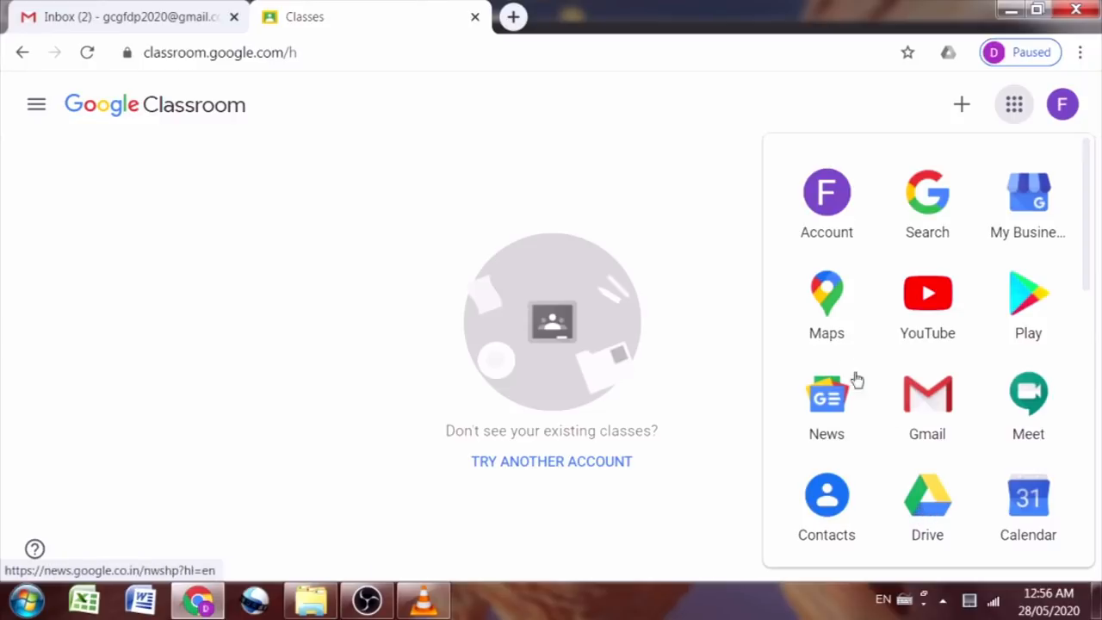
left_click(474, 207)
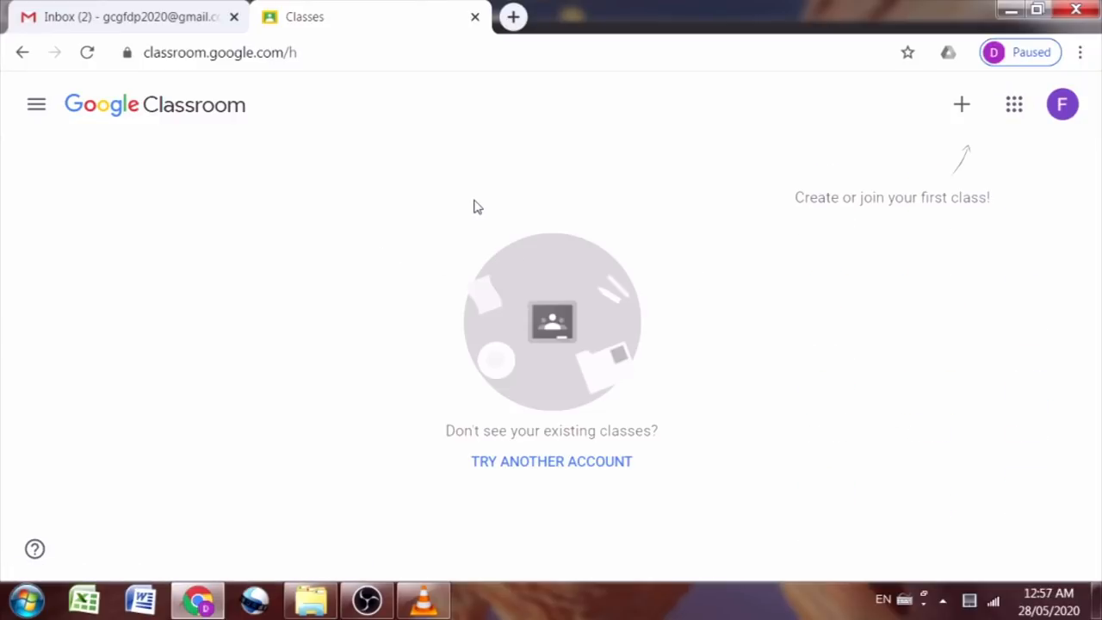
left_click(962, 106)
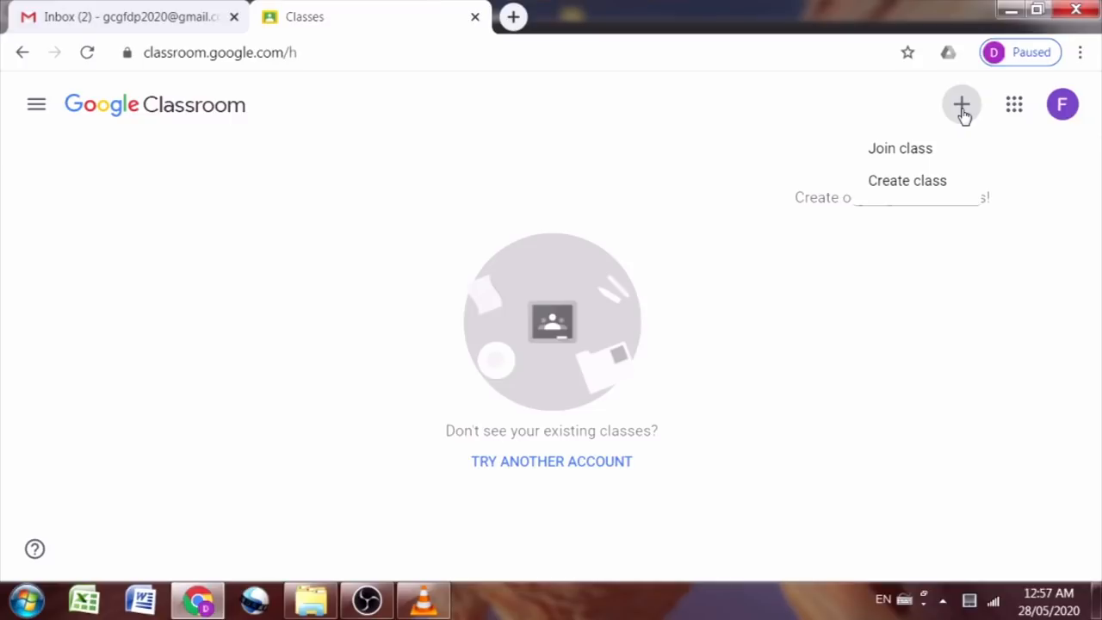
Step: Choose Create class, tick 'I've read and understand' on the school-use notice, and continue
left_click(923, 182)
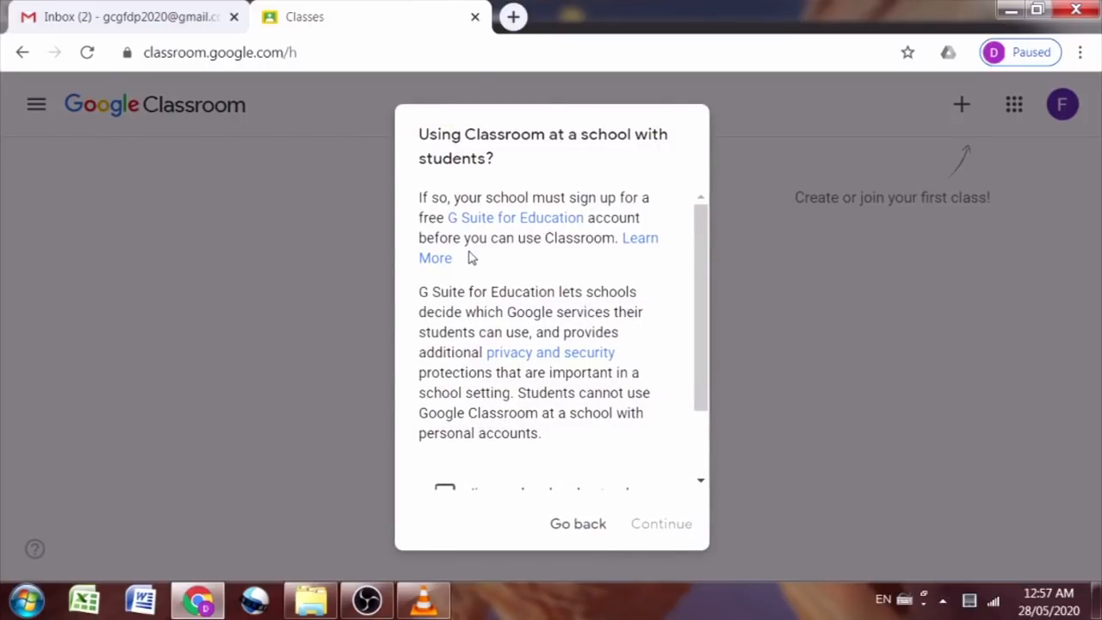
scroll(469, 258, "down", 2)
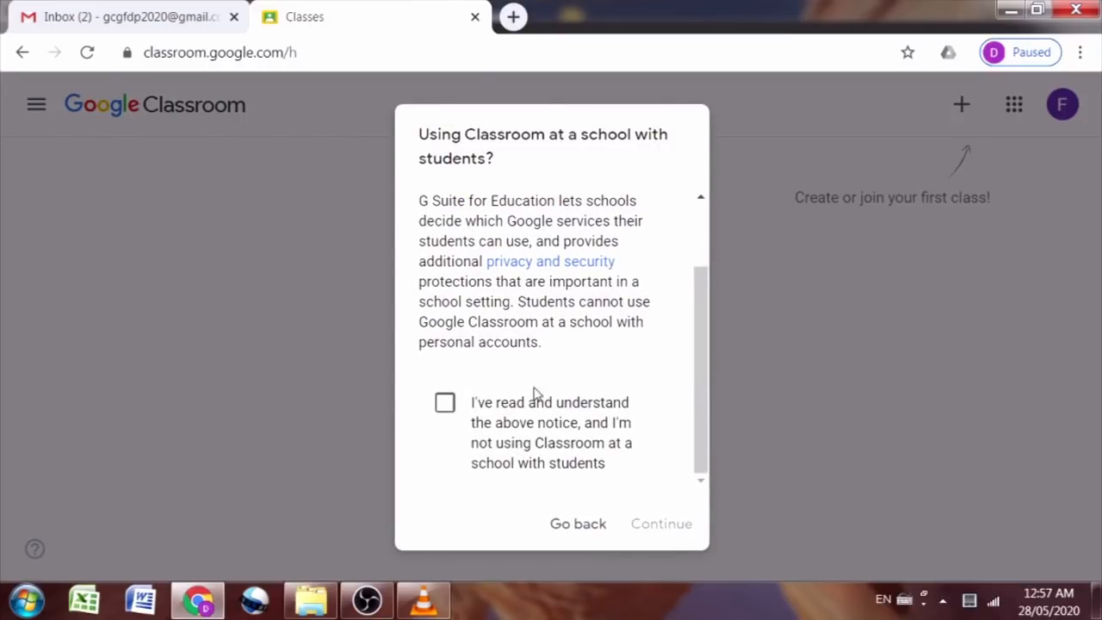
left_click(446, 404)
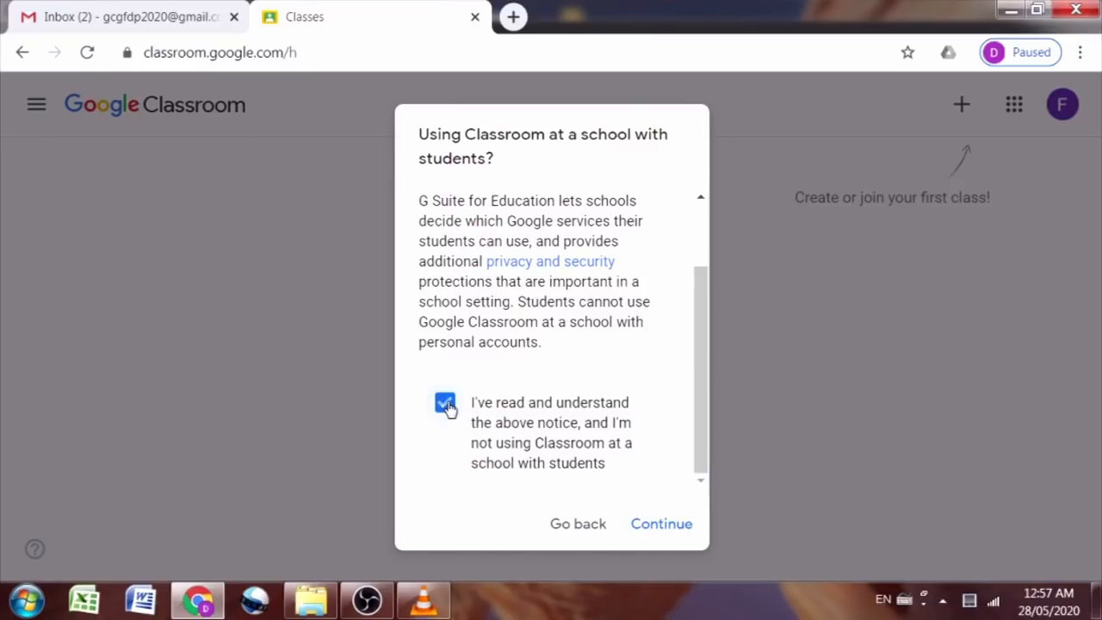
left_click(664, 526)
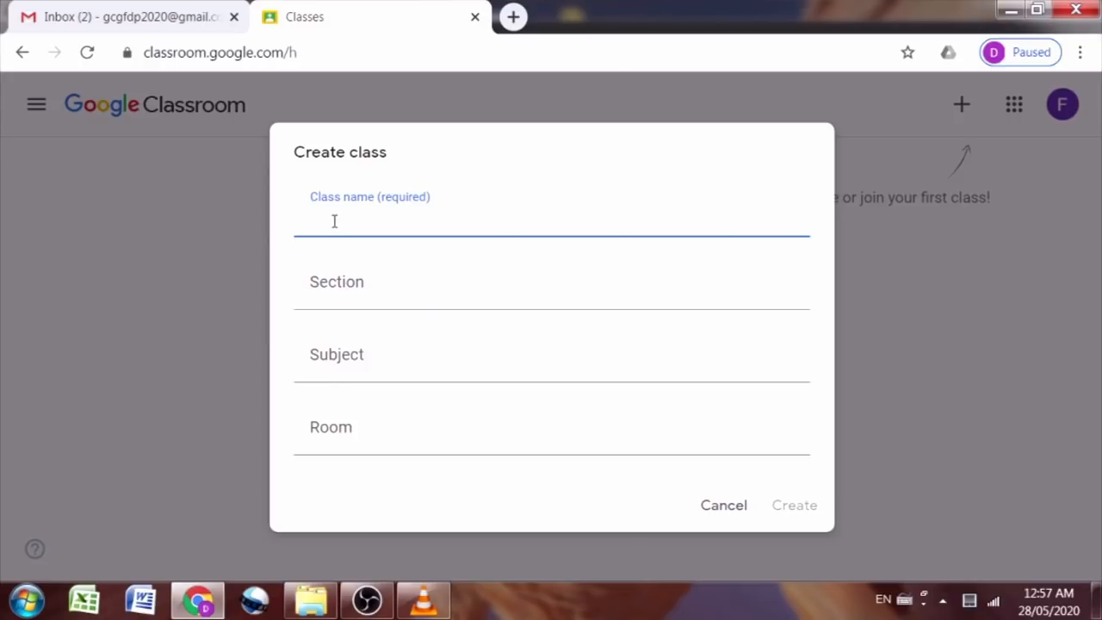
Step: Create class 'B.Com- Advanced Banking' with section 'III Year' and subject 'Banking'
type("BaCom- Adva")
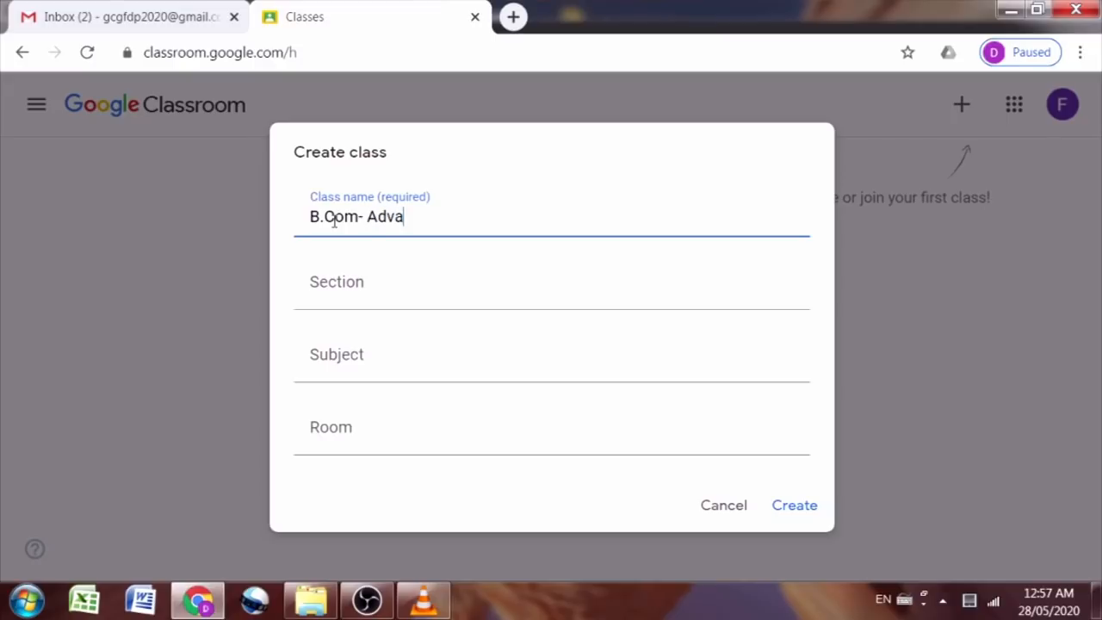
type("nced Banking")
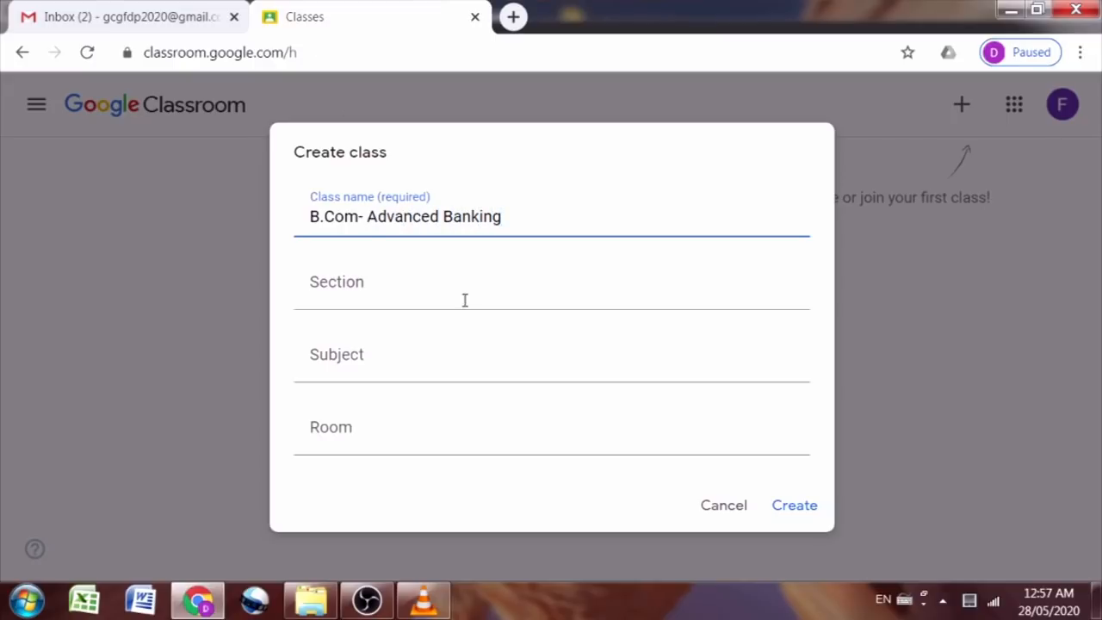
left_click(389, 293)
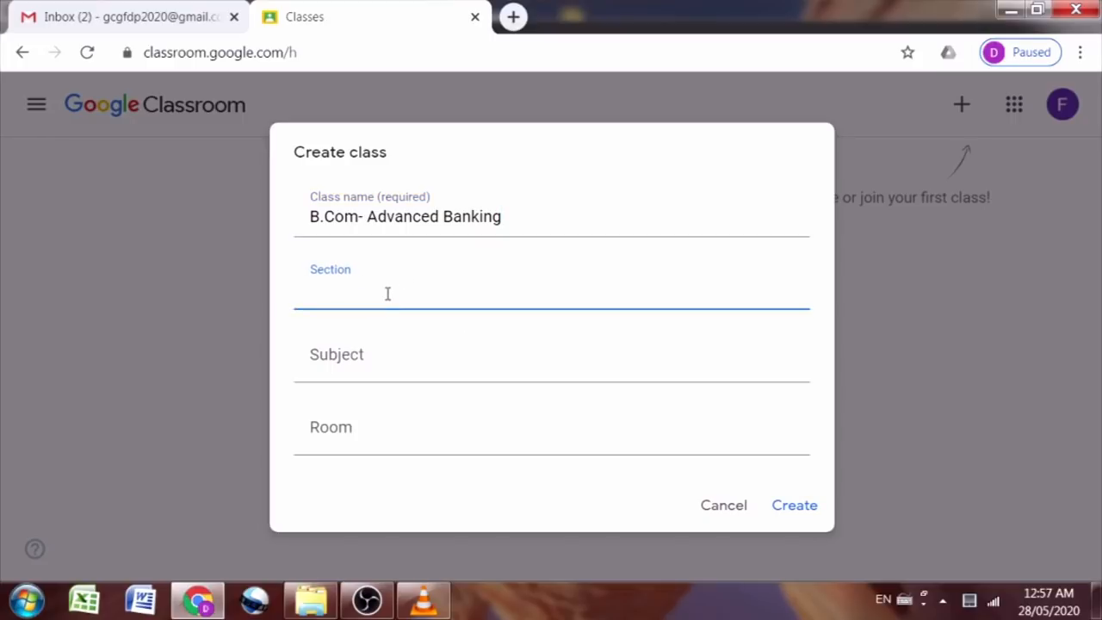
type("III Year")
left_click(373, 357)
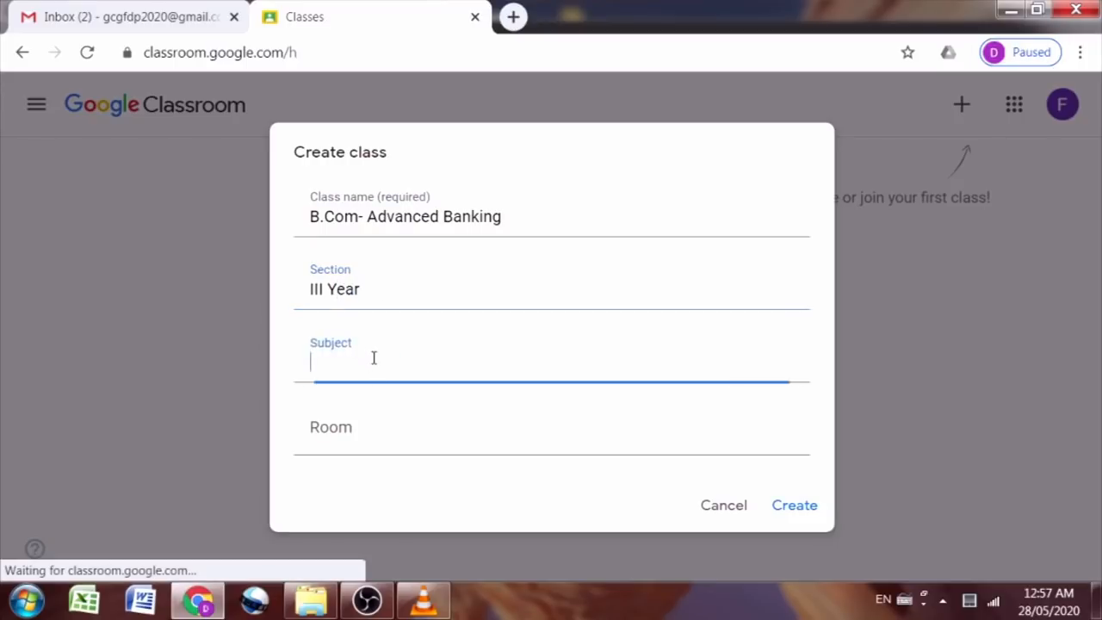
type("Banking")
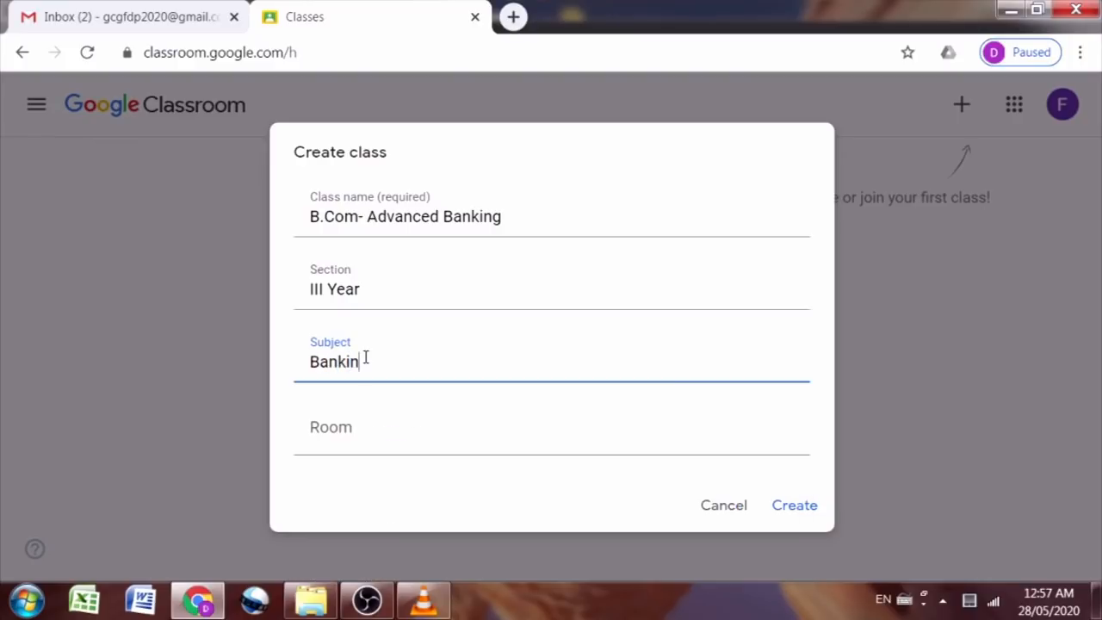
left_click(372, 488)
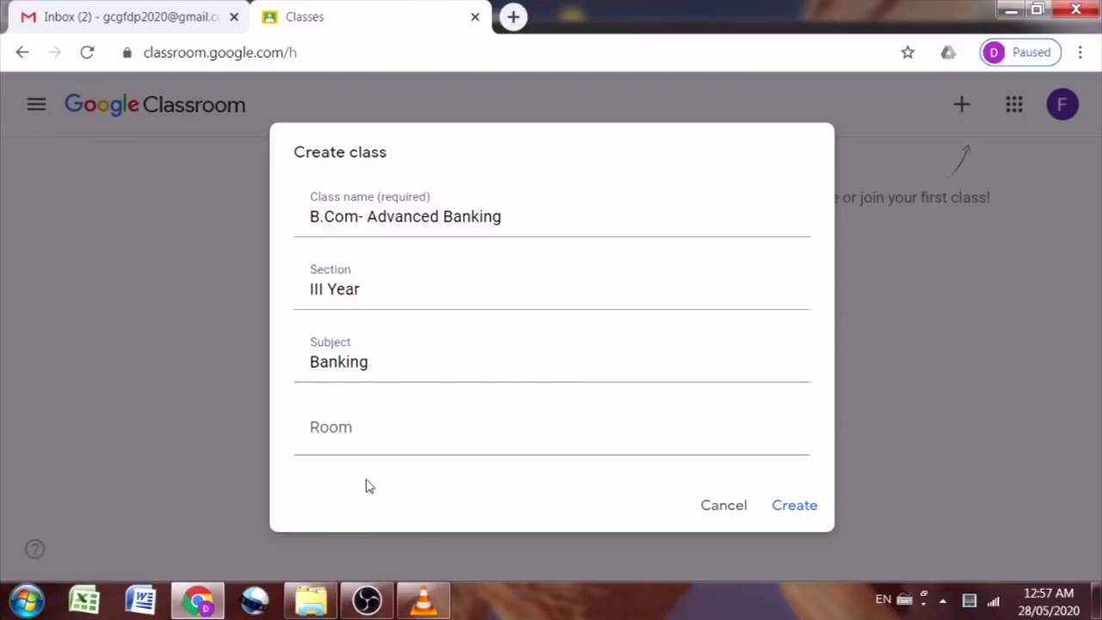
left_click(800, 511)
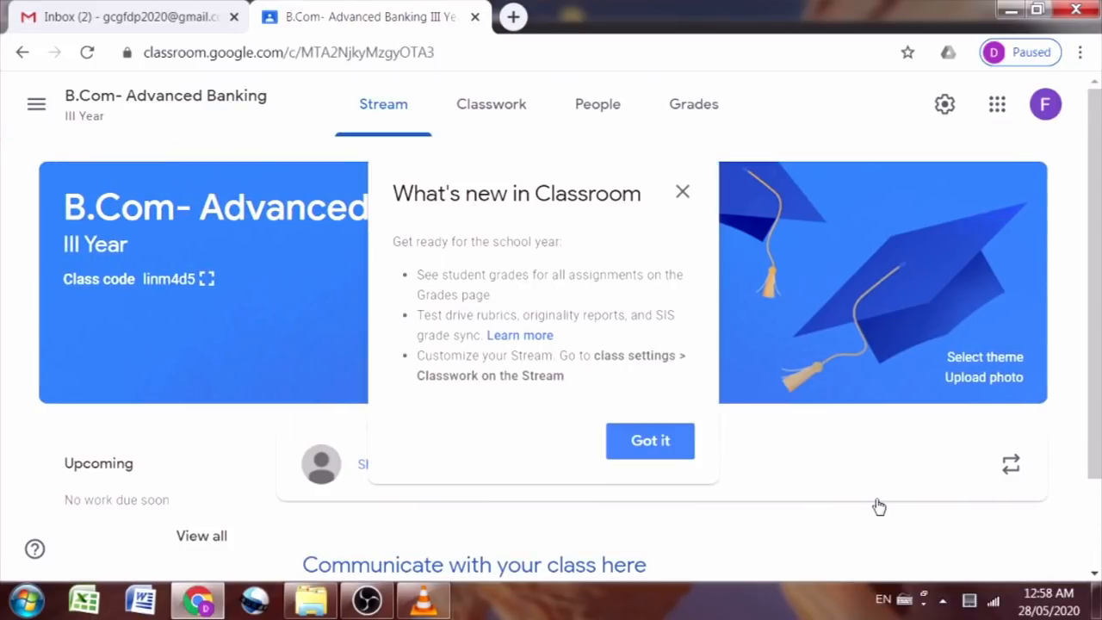
Step: Dismiss the What's new popup and display the class code enlarged
left_click(691, 458)
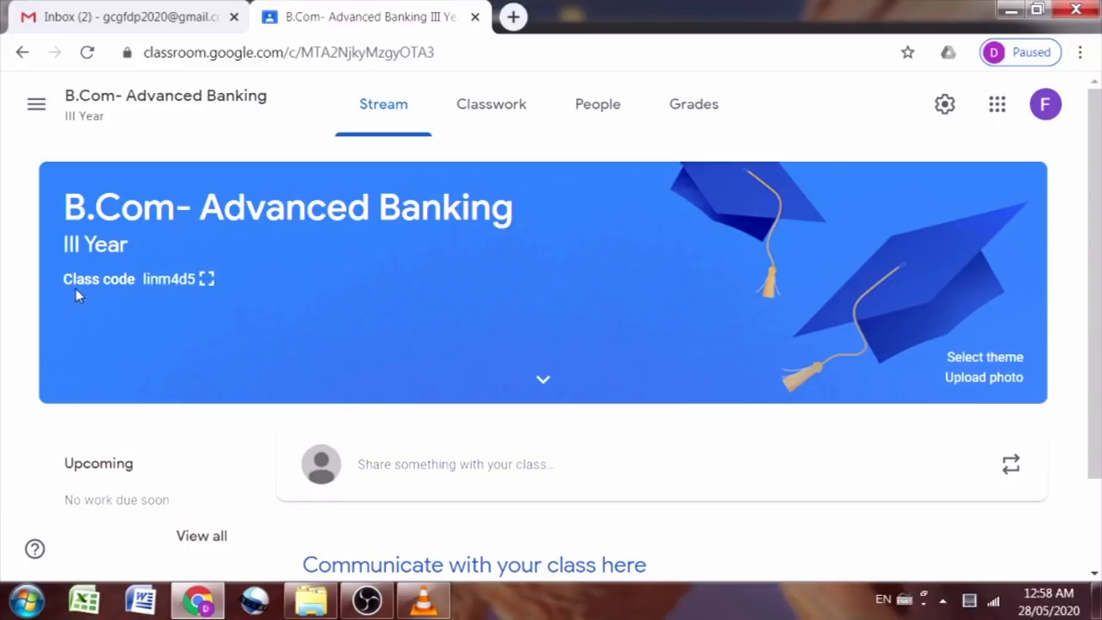
left_click(207, 281)
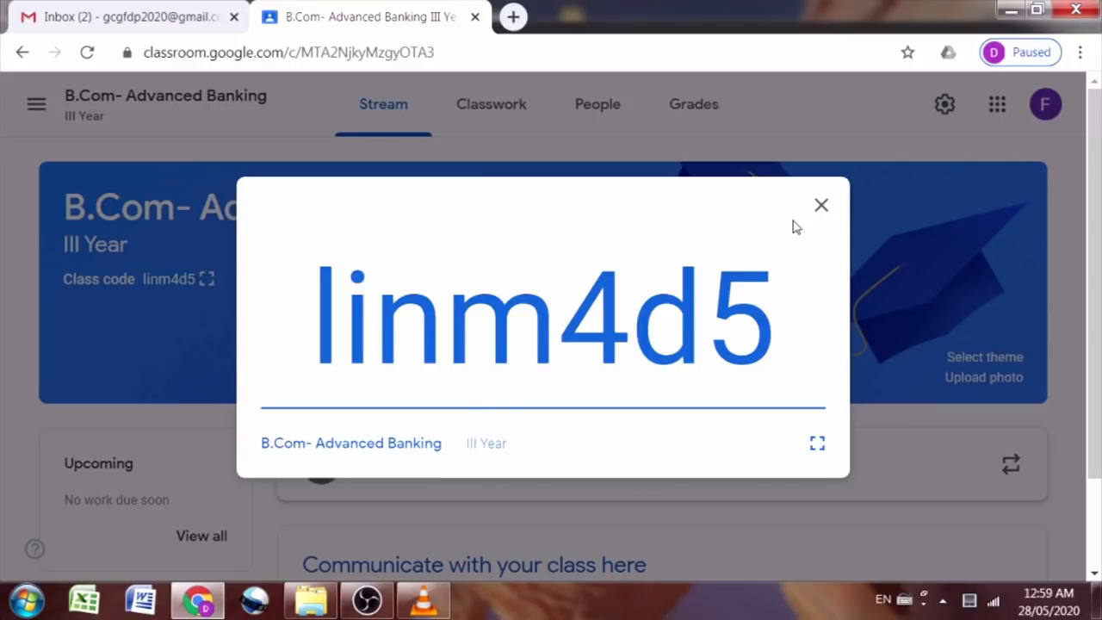
Step: Close the enlarged class code, then look at the banner Upload photo gallery and close it
left_click(821, 209)
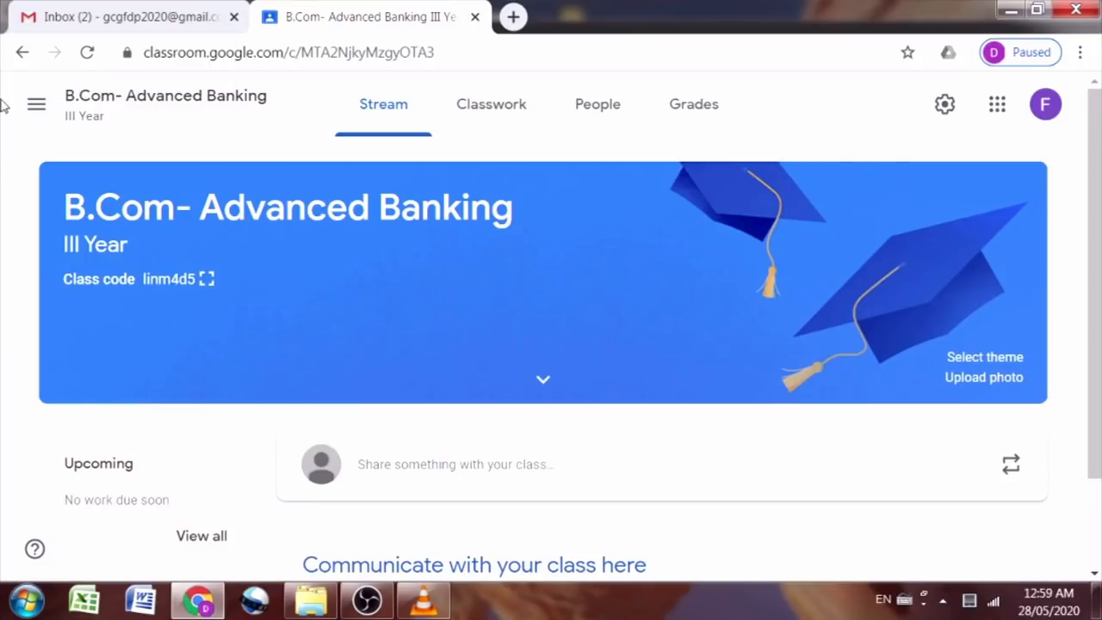
scroll(1000, 259, "down", 2)
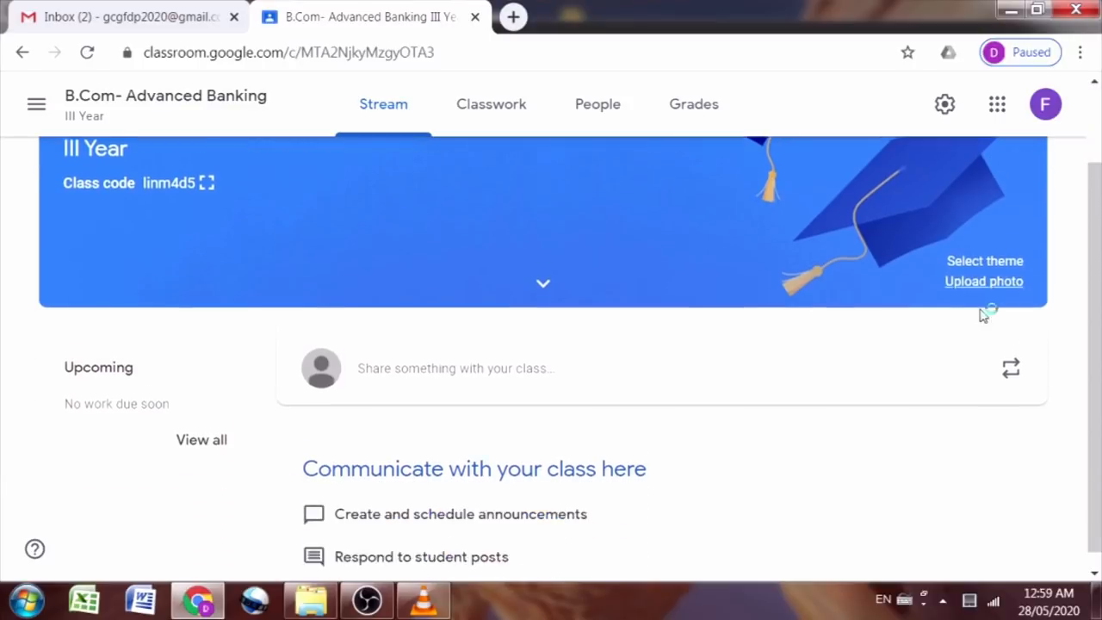
scroll(645, 450, "up", 1)
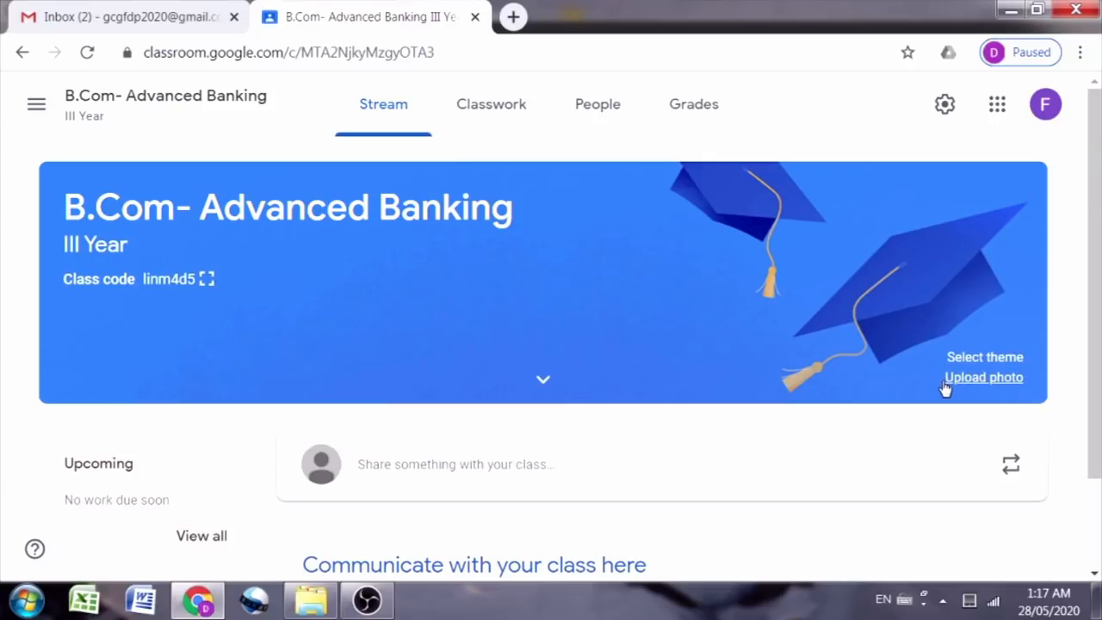
left_click(1001, 383)
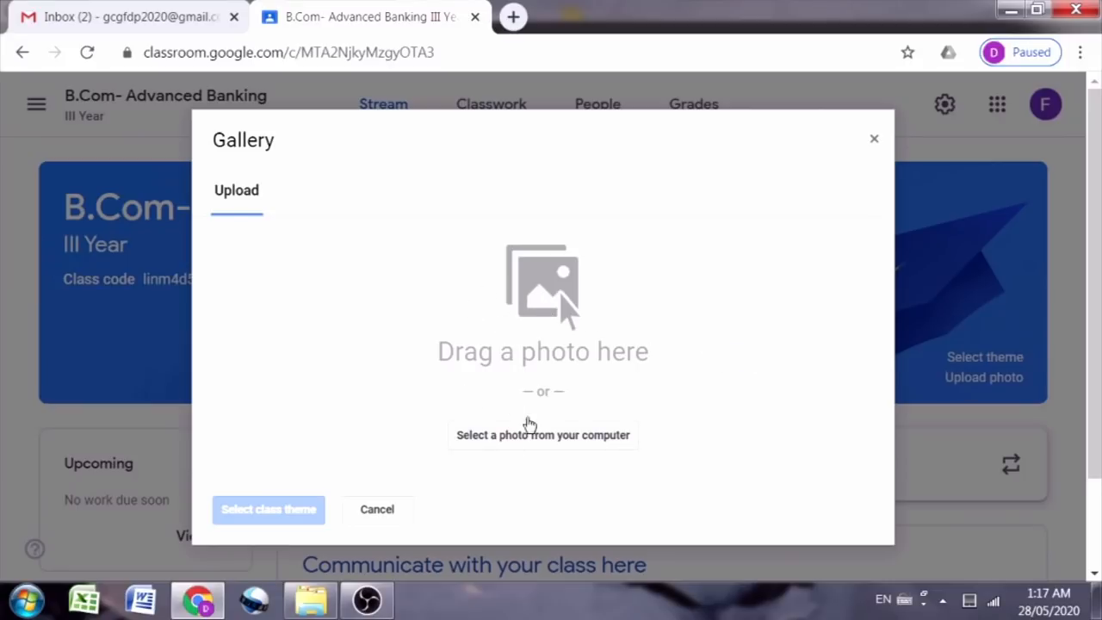
left_click(875, 142)
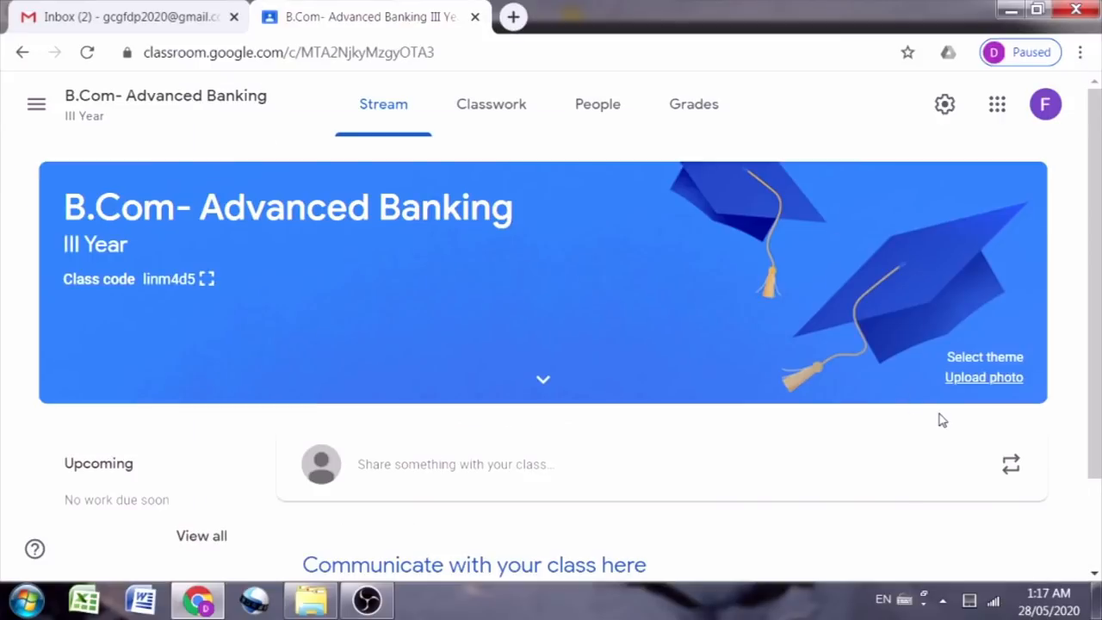
Step: Browse the theme Gallery's English & History, Math & Science, Arts, Sports and Other collections
left_click(988, 361)
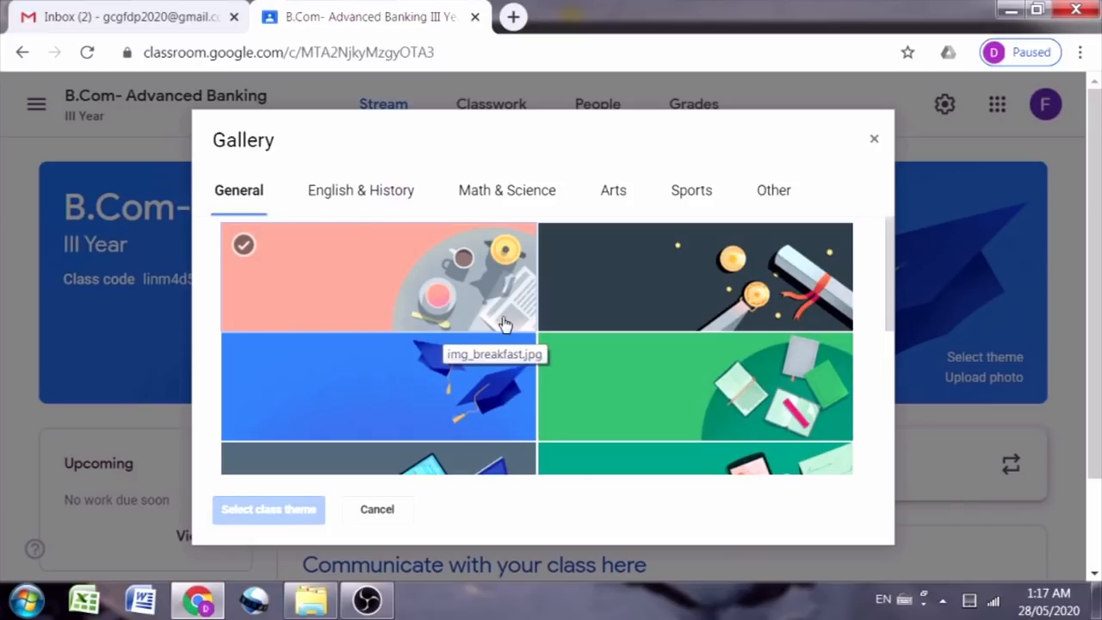
scroll(506, 335, "down", 4)
scroll(501, 376, "up", 5)
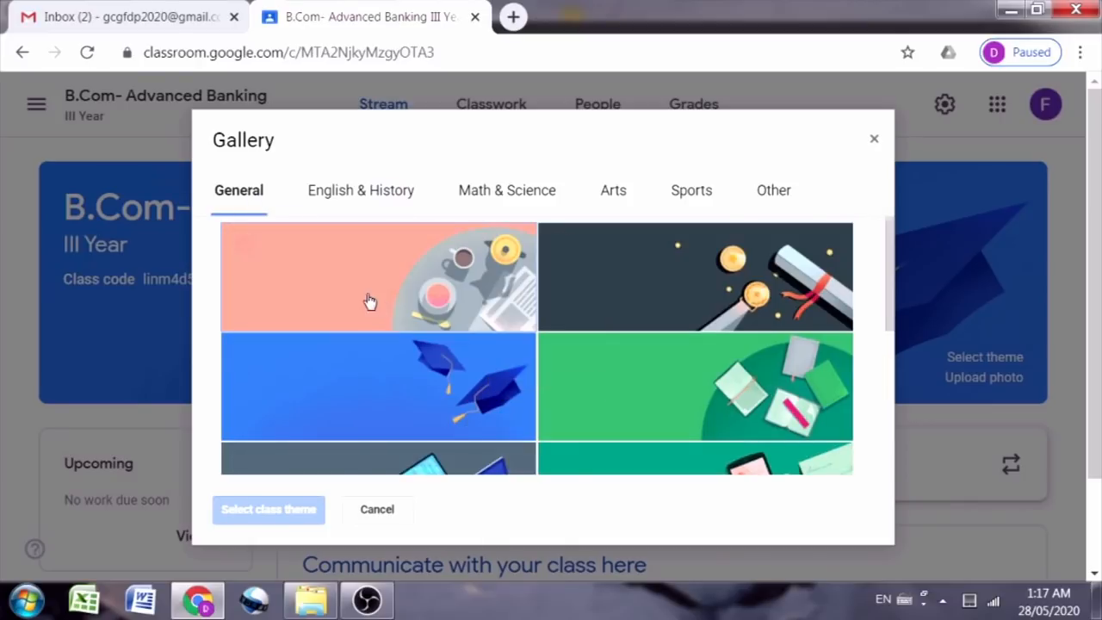
scroll(447, 311, "down", 1)
scroll(448, 312, "down", 3)
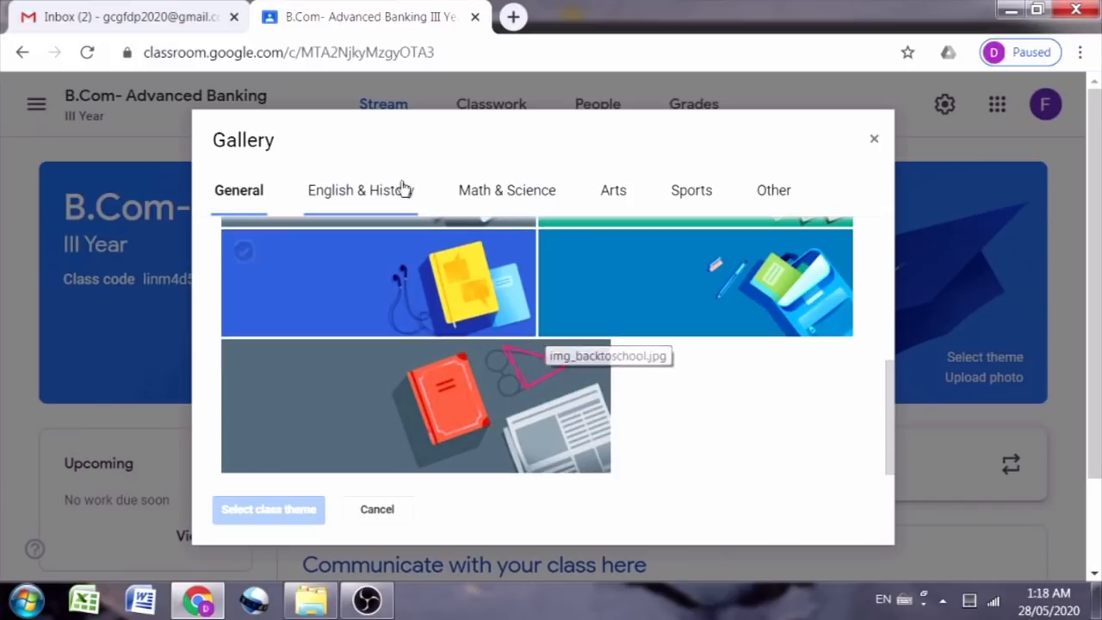
left_click(366, 191)
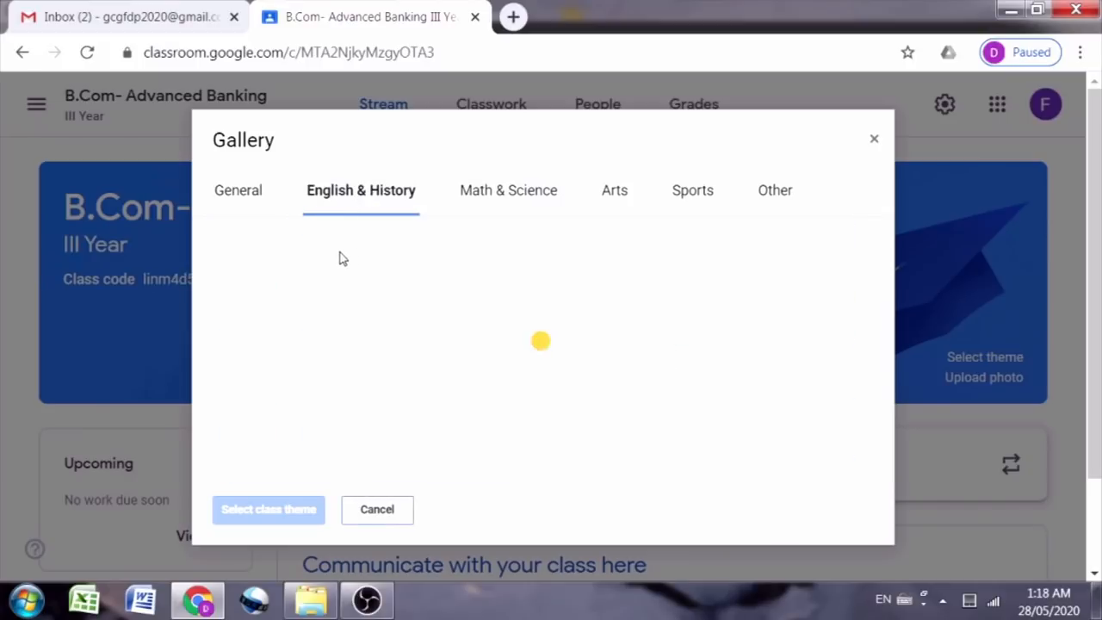
scroll(350, 336, "down", 3)
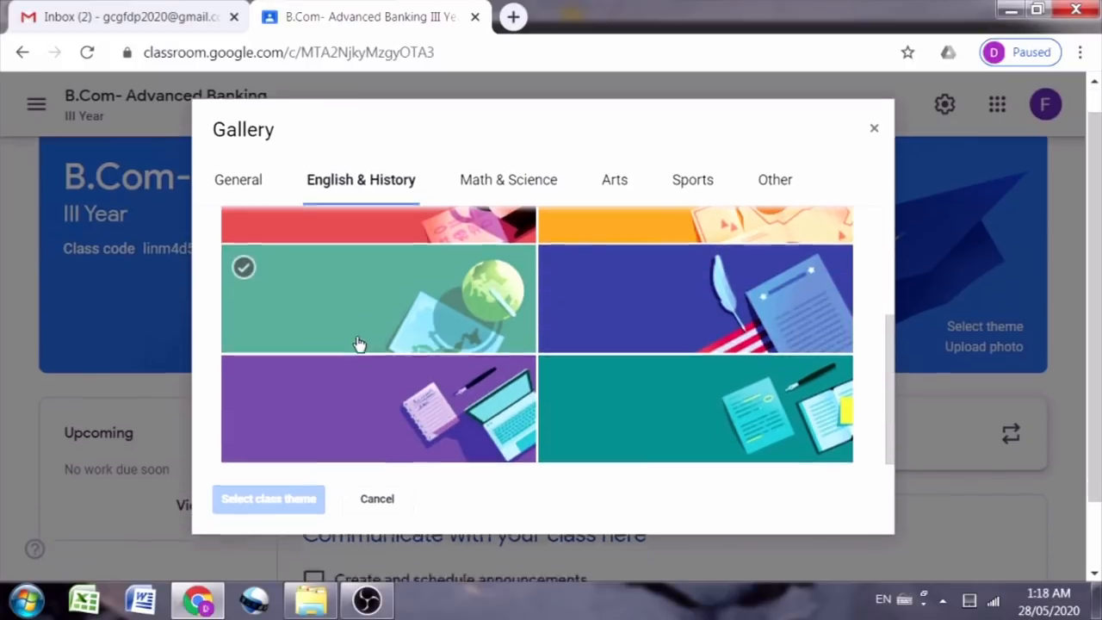
left_click(515, 197)
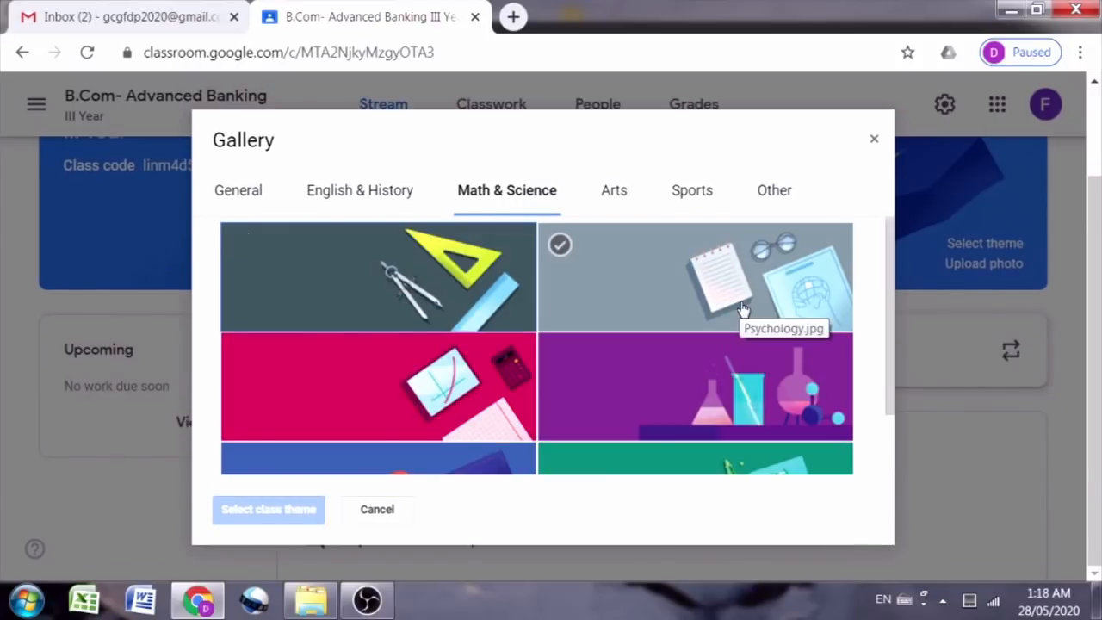
scroll(732, 327, "down", 1)
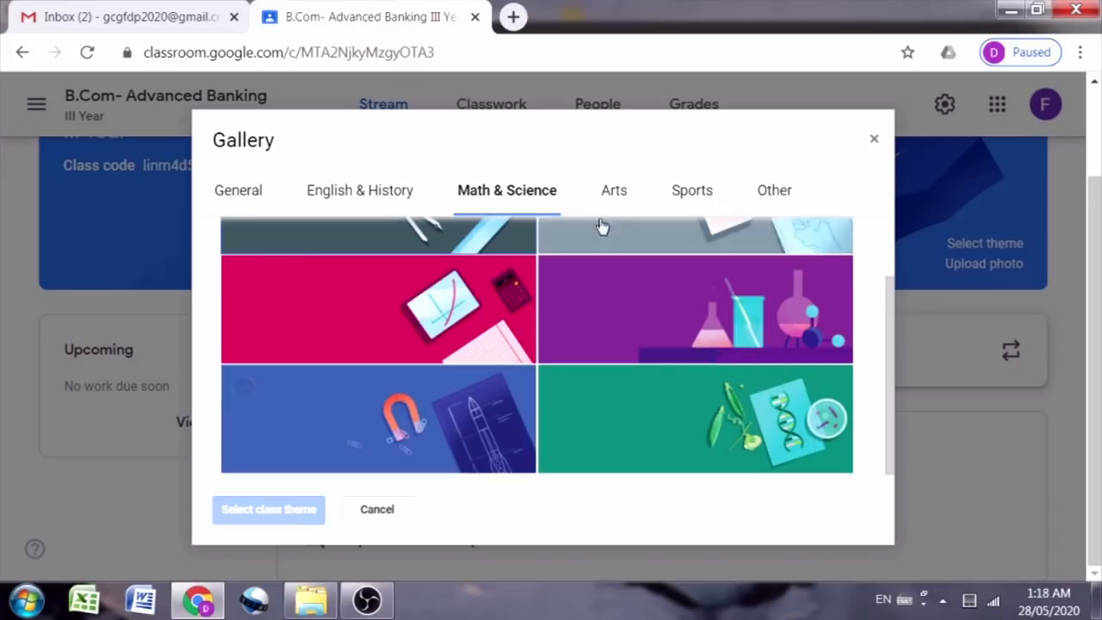
left_click(623, 192)
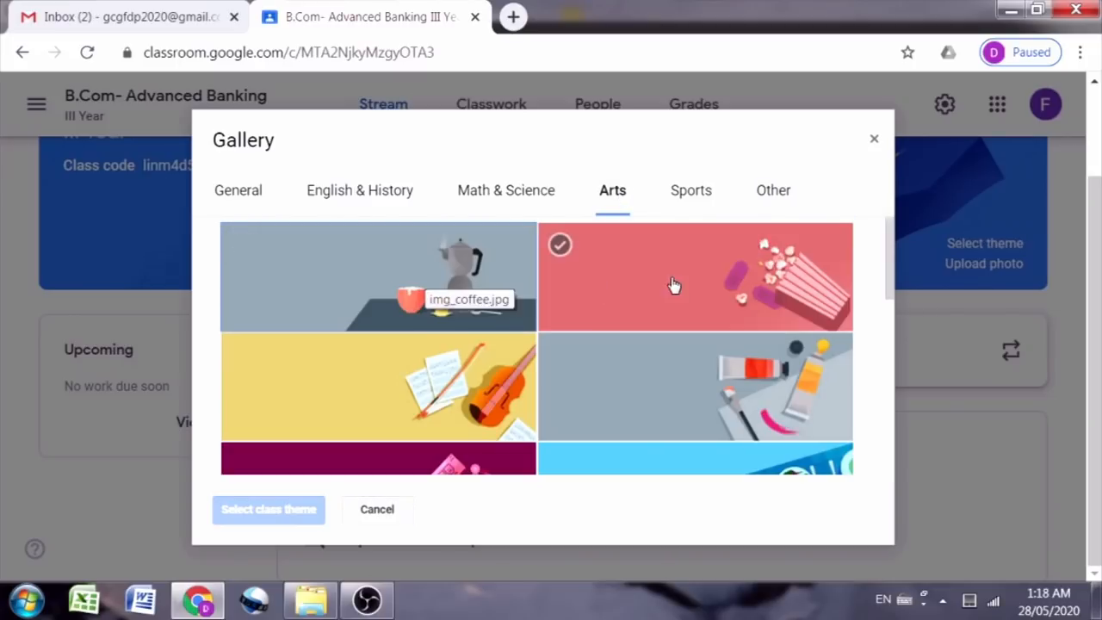
scroll(676, 309, "down", 2)
scroll(680, 323, "down", 3)
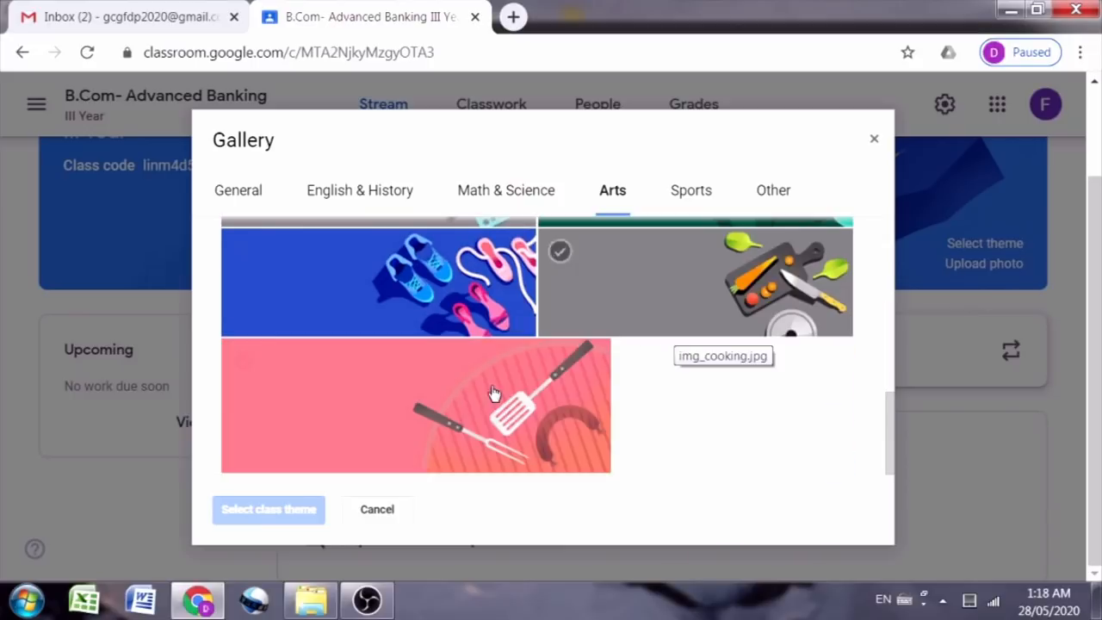
left_click(699, 193)
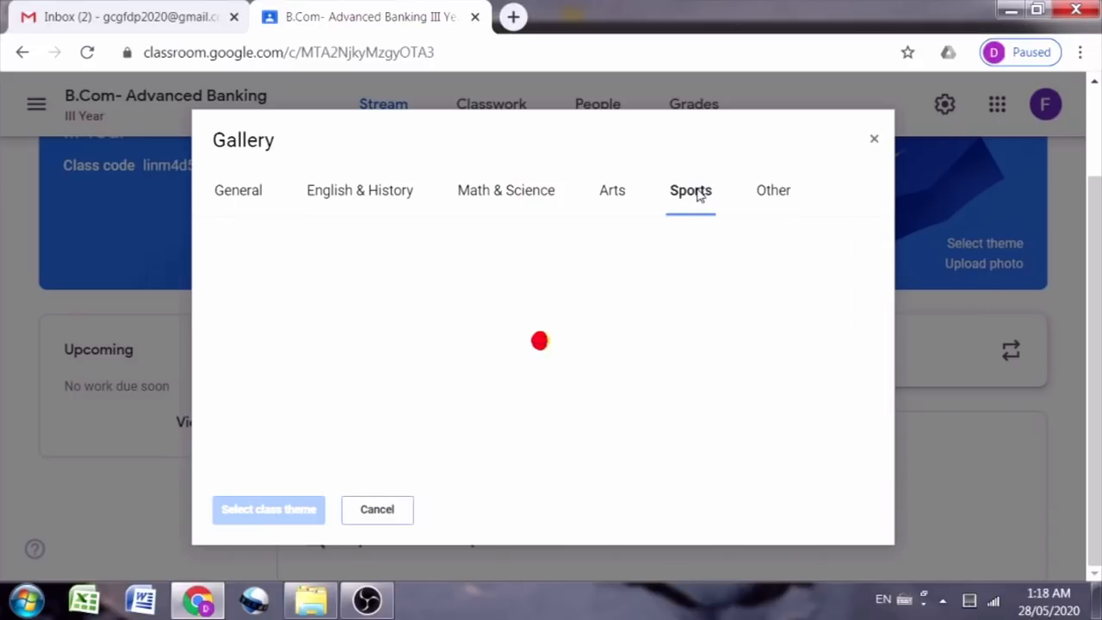
scroll(699, 293, "down", 2)
scroll(698, 296, "down", 6)
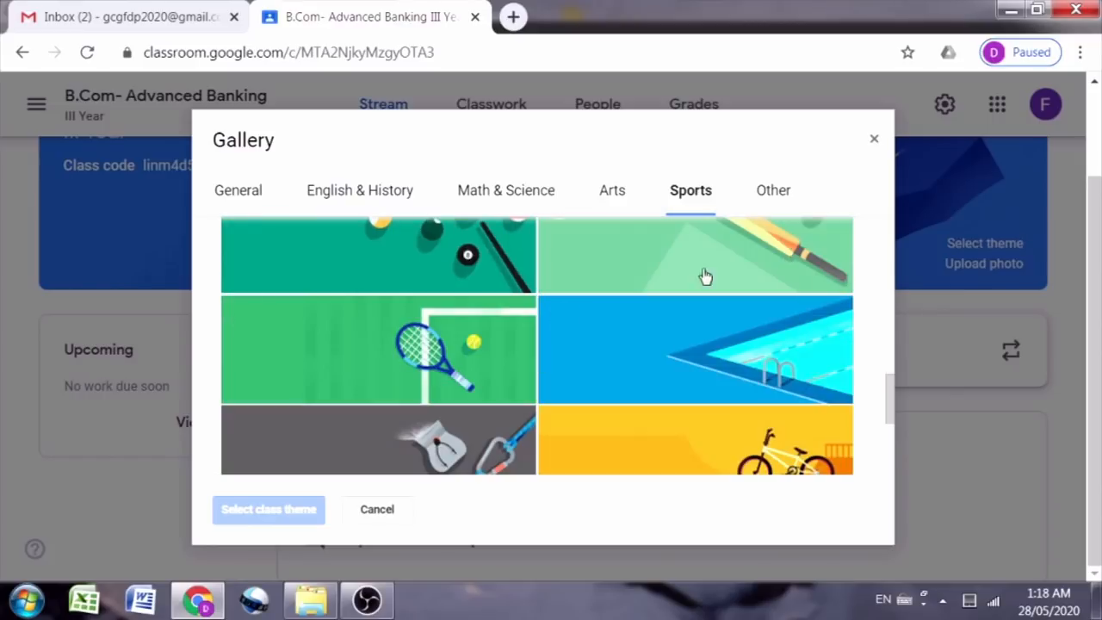
scroll(777, 253, "down", 3)
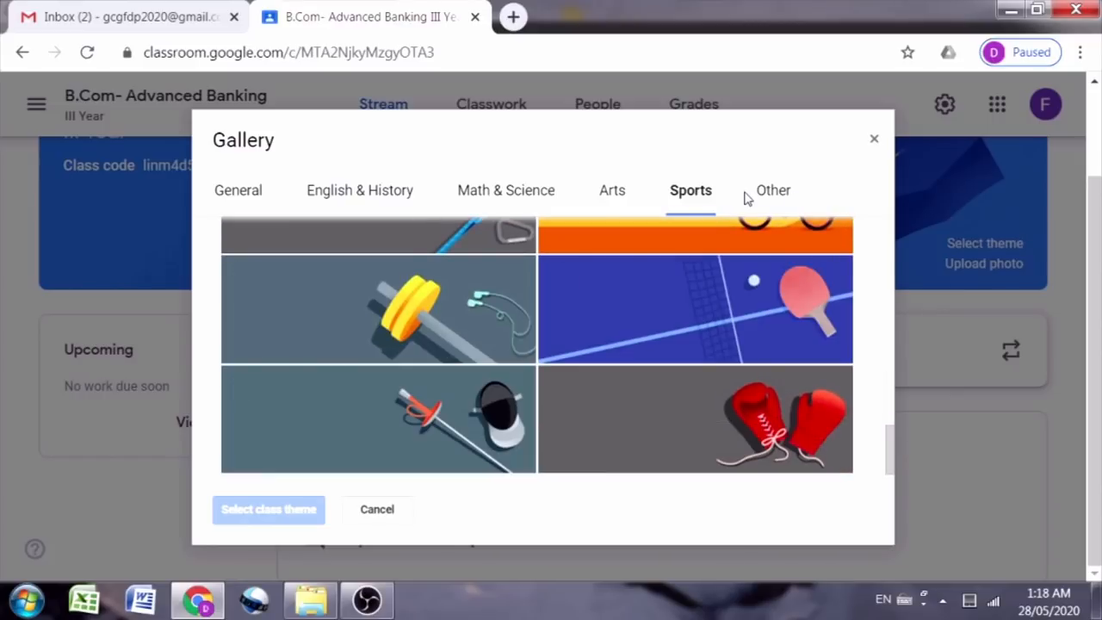
left_click(772, 189)
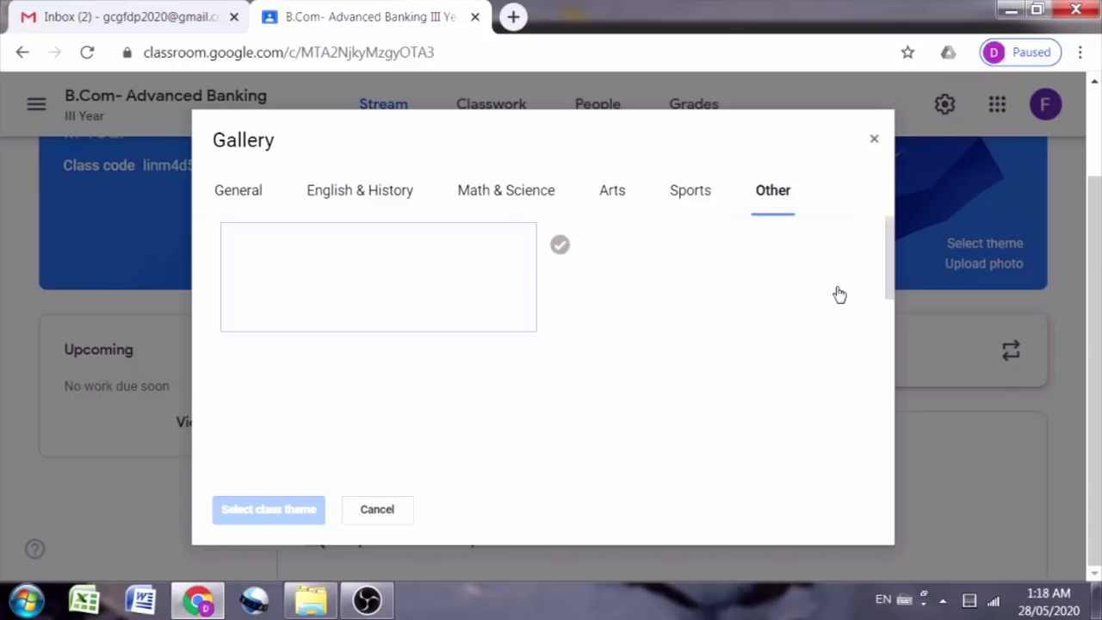
scroll(353, 323, "down", 5)
scroll(342, 340, "down", 3)
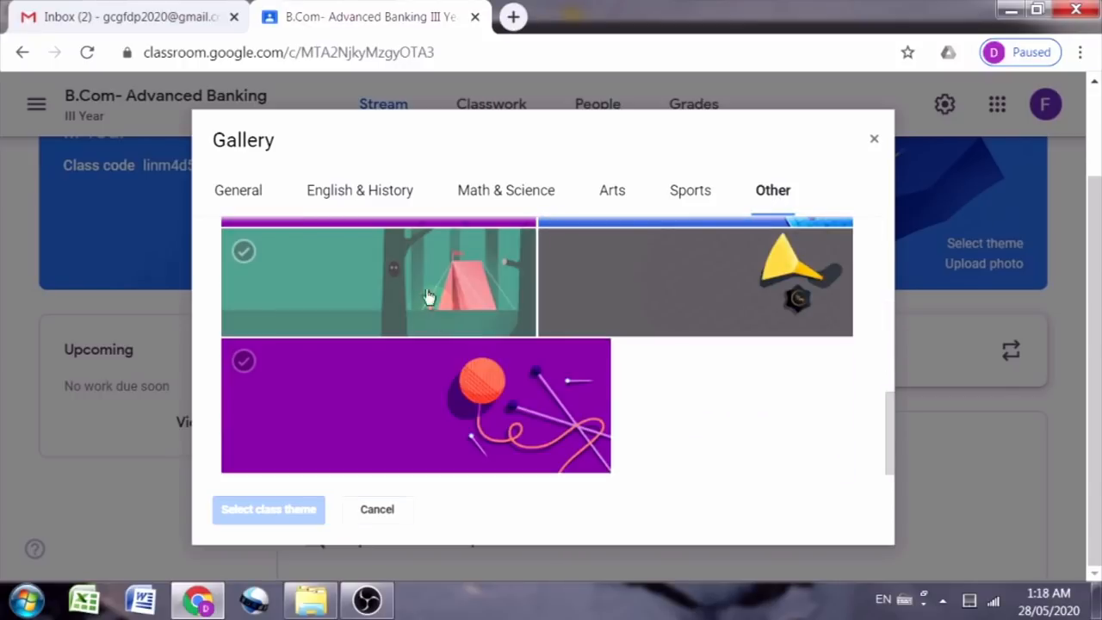
Step: Pick the teal phone-and-notes theme under General and apply it to the class
left_click(250, 191)
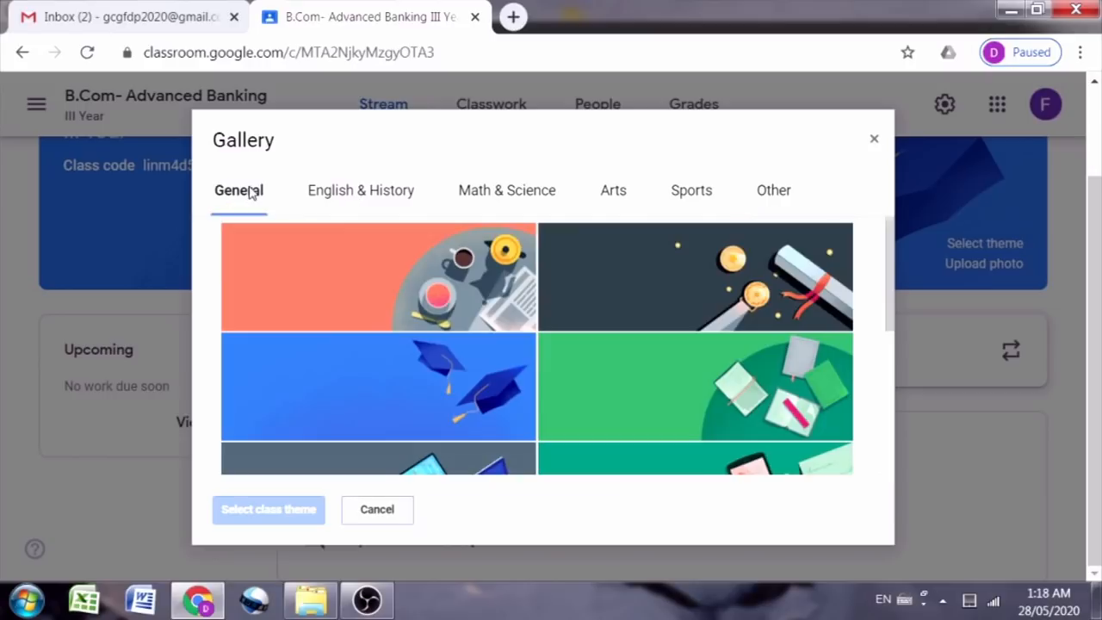
scroll(533, 339, "down", 3)
scroll(508, 372, "down", 2)
scroll(499, 352, "up", 3)
scroll(591, 384, "down", 2)
scroll(573, 395, "down", 2)
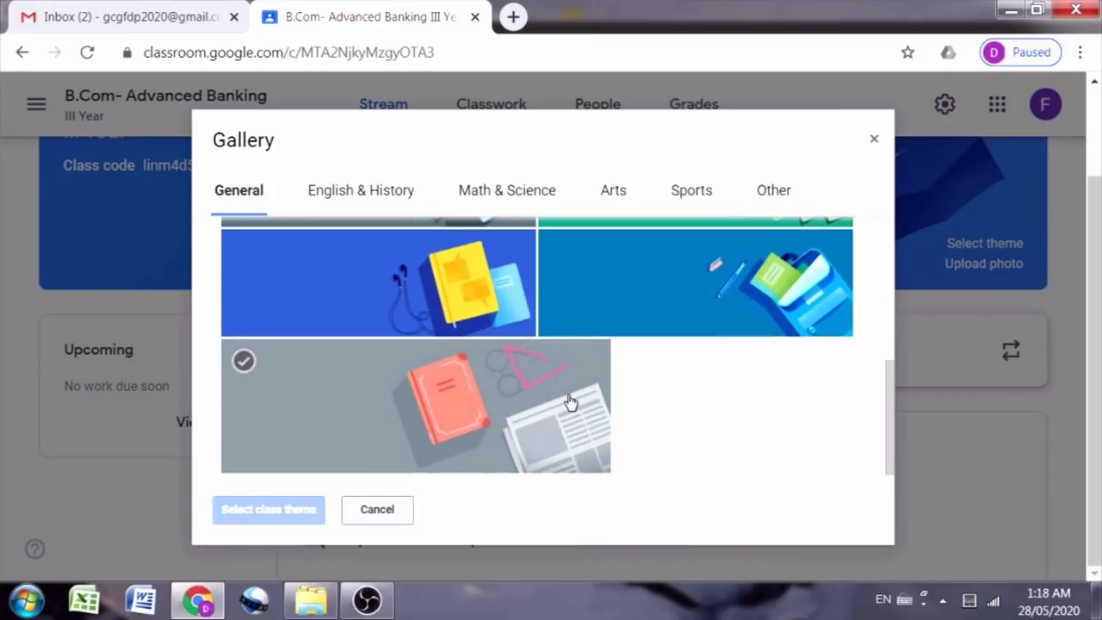
scroll(569, 398, "up", 1)
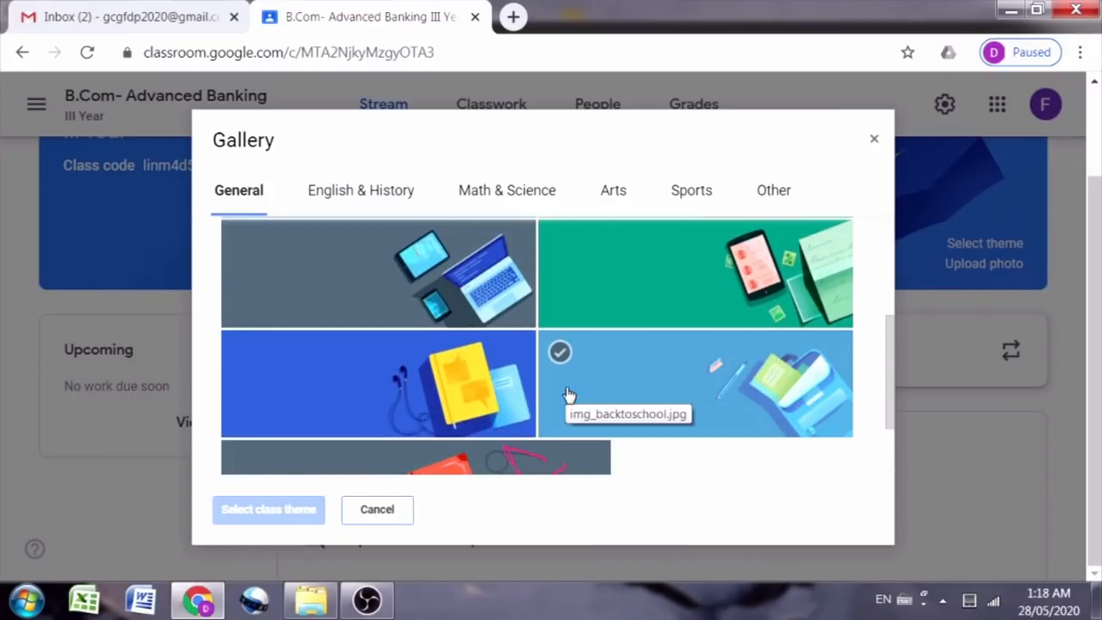
scroll(568, 395, "up", 2)
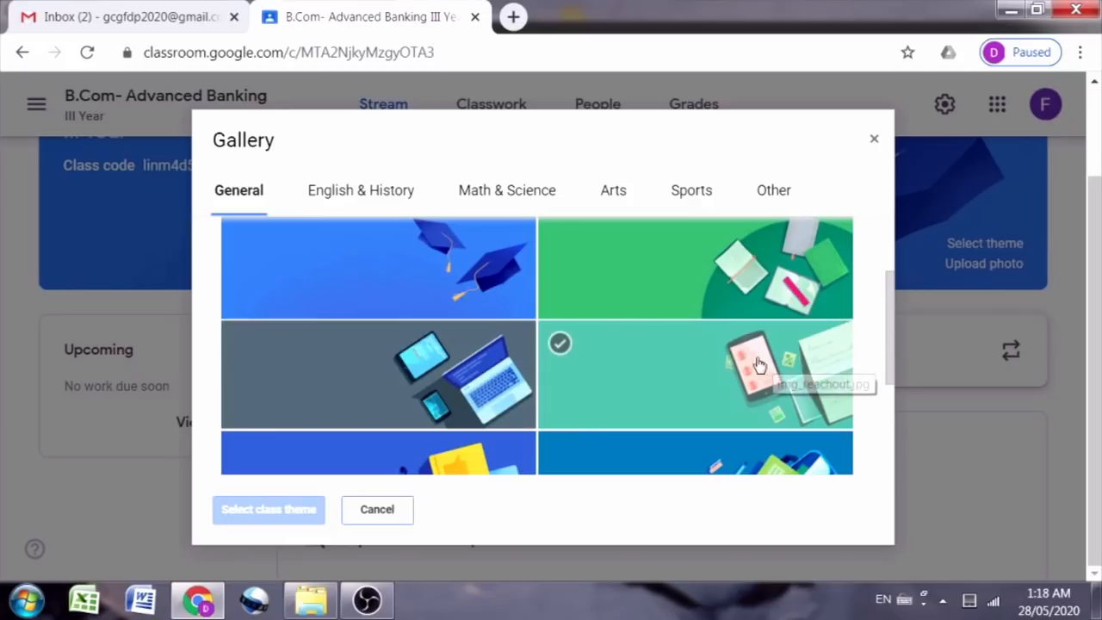
left_click(591, 371)
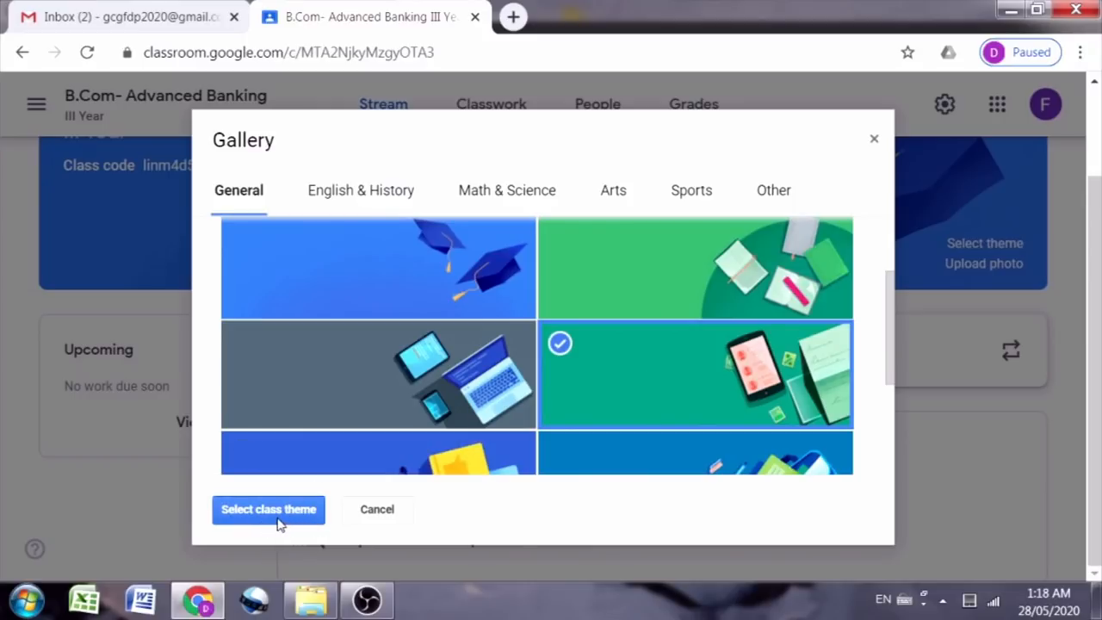
left_click(273, 511)
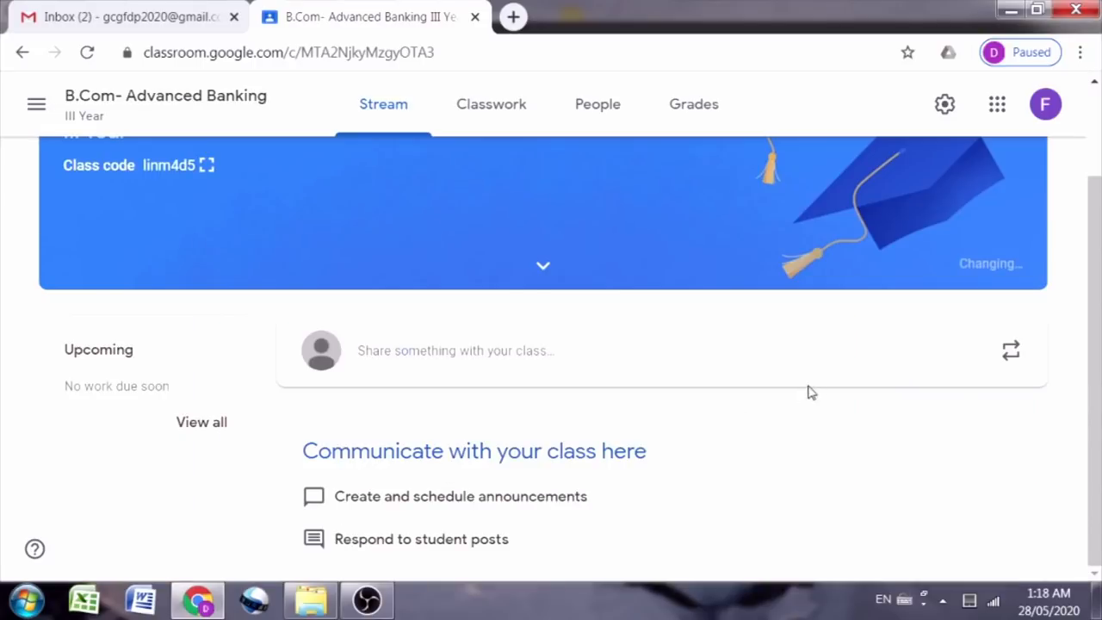
Step: Let the teal banner apply, then start a new announcement in the Stream
scroll(912, 362, "up", 2)
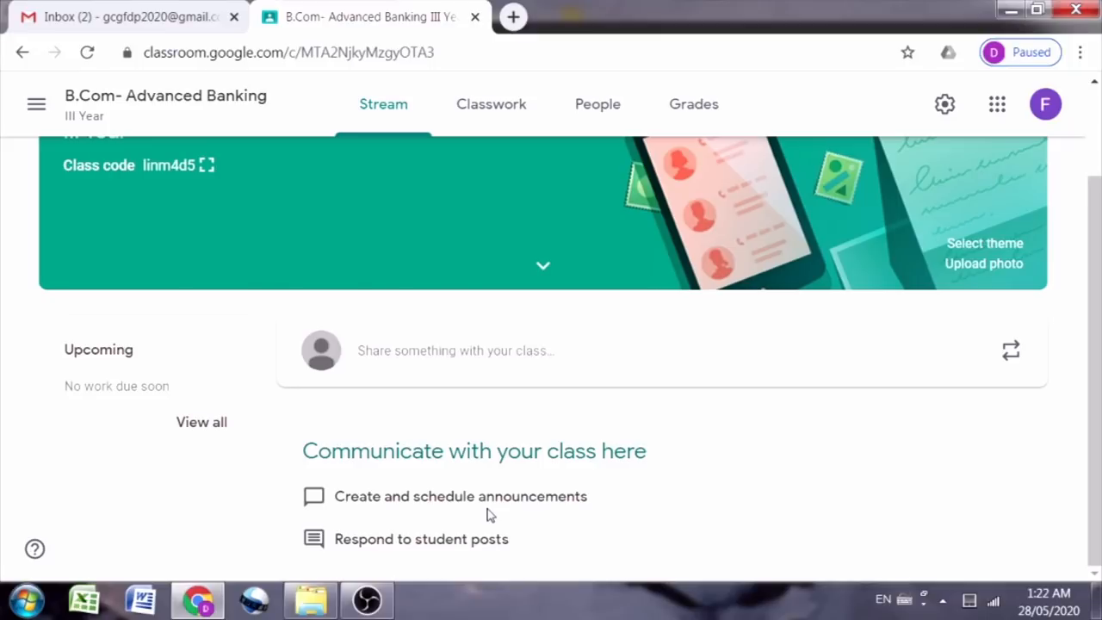
left_click(496, 352)
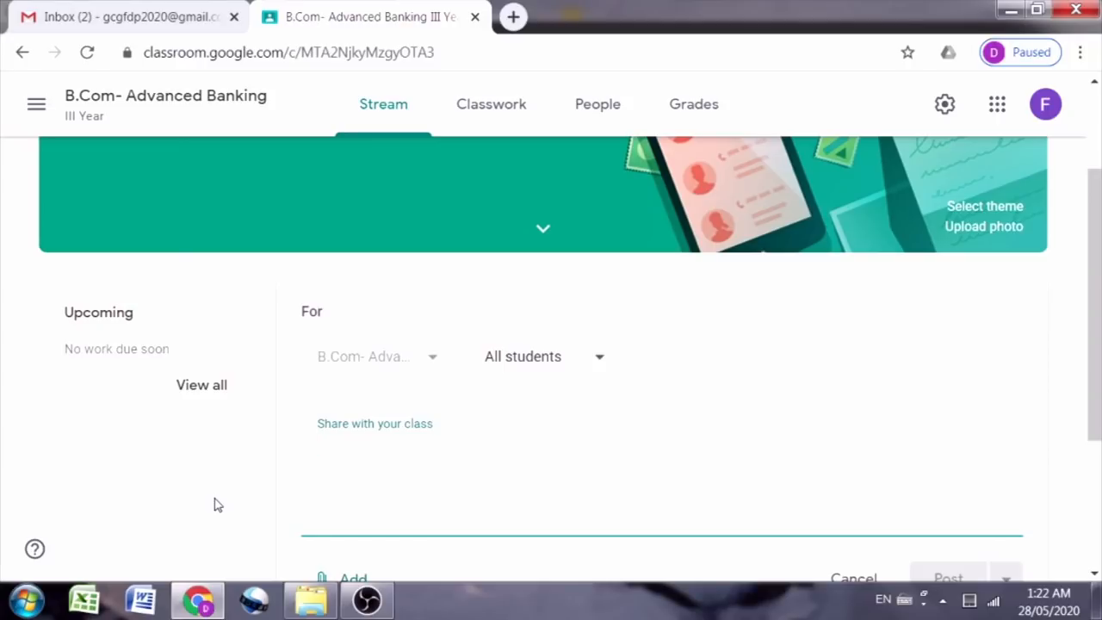
Step: Post the announcement 'Hi students' to all students
left_click(170, 521)
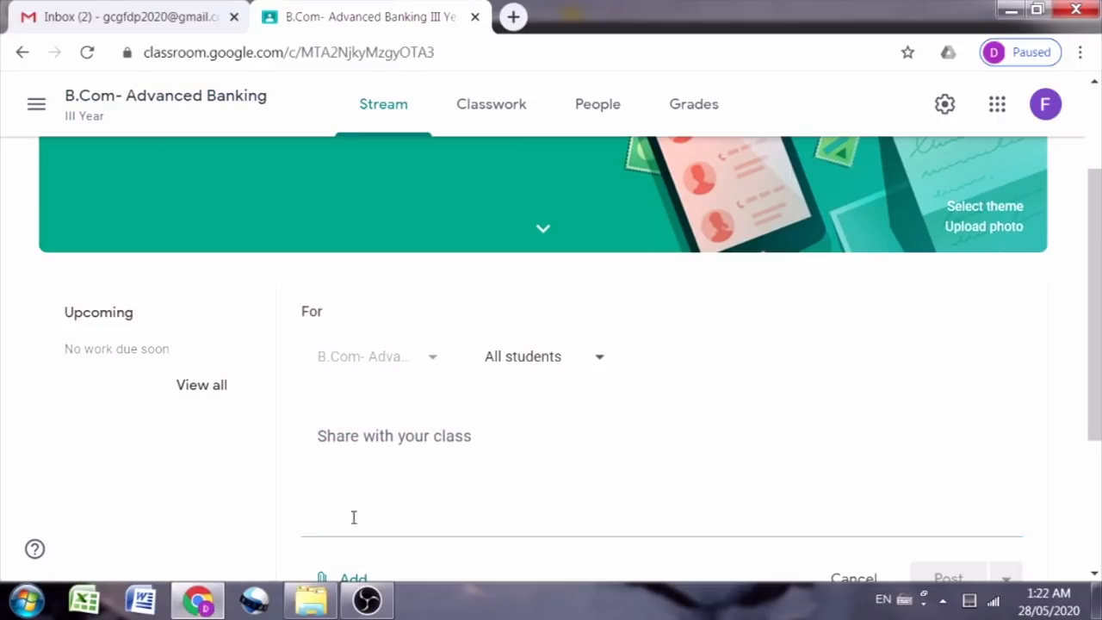
left_click(398, 451)
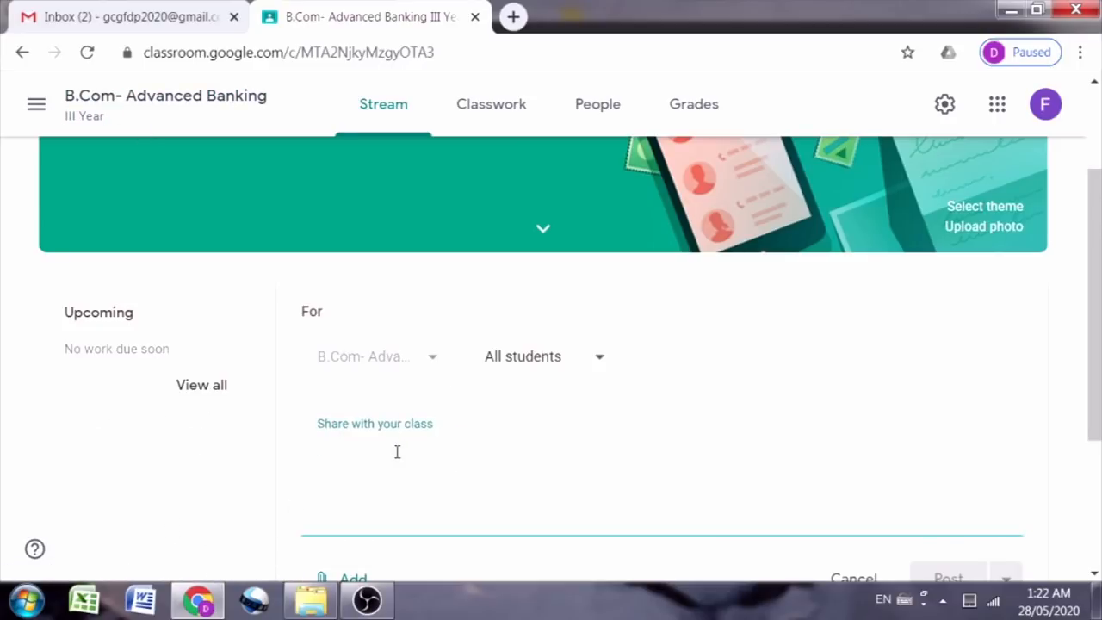
type("Hi s")
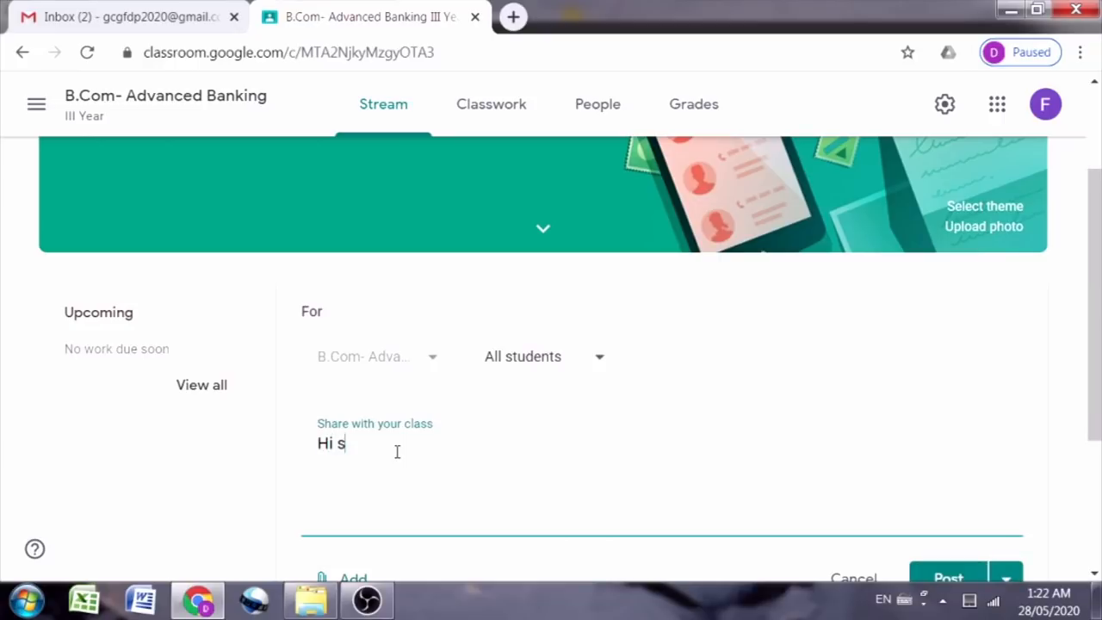
type("tudents")
scroll(539, 467, "down", 2)
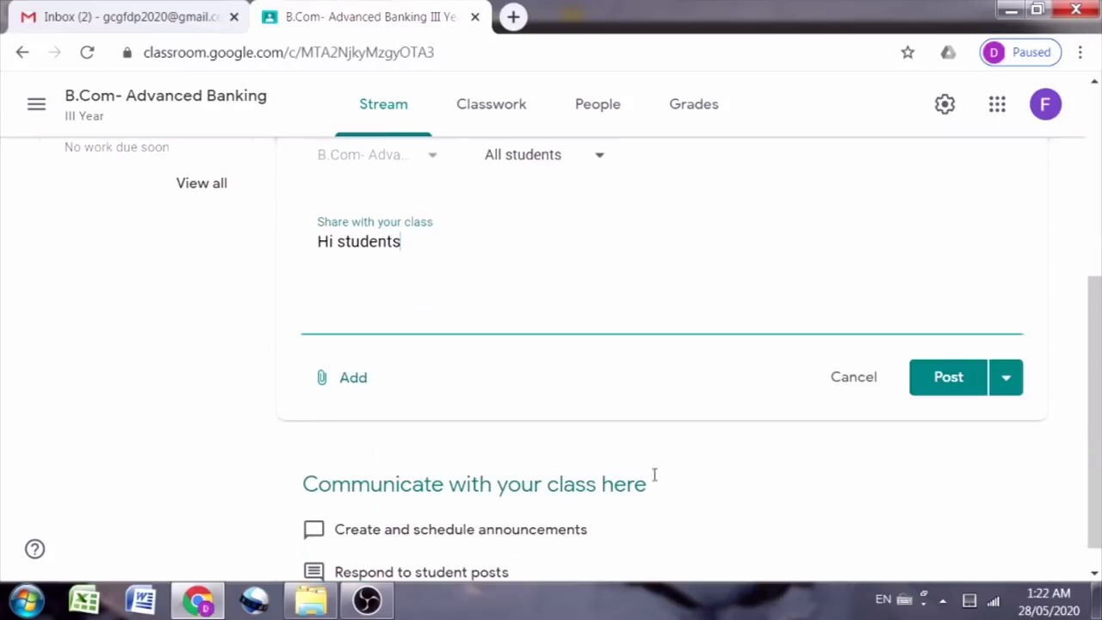
left_click(952, 386)
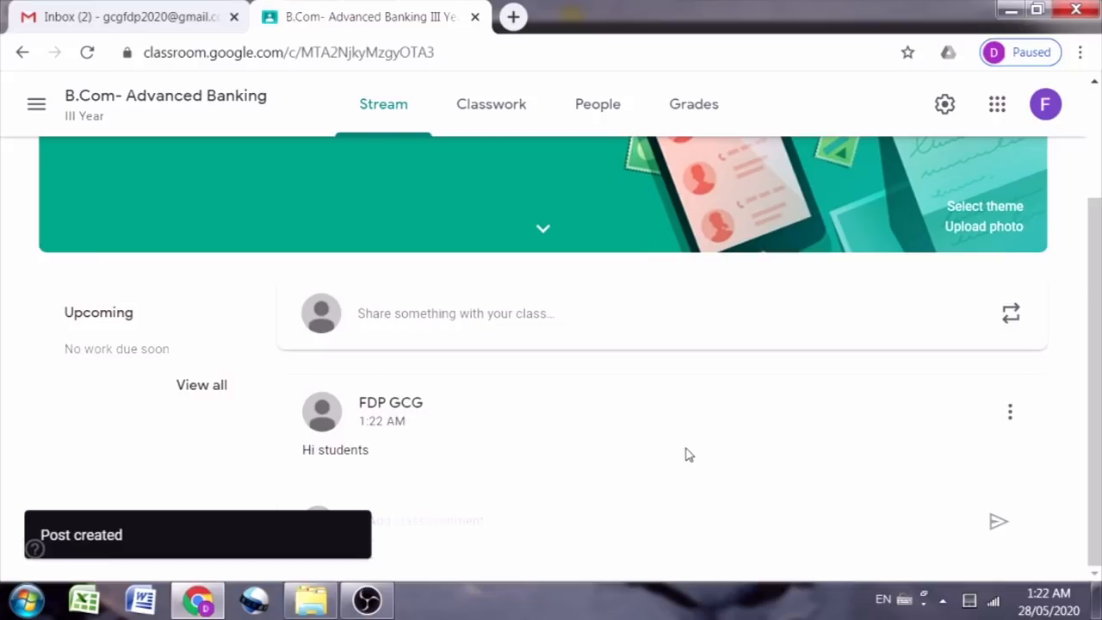
Step: Go through Classwork to the People list for B.Com- Advanced Banking
left_click(476, 119)
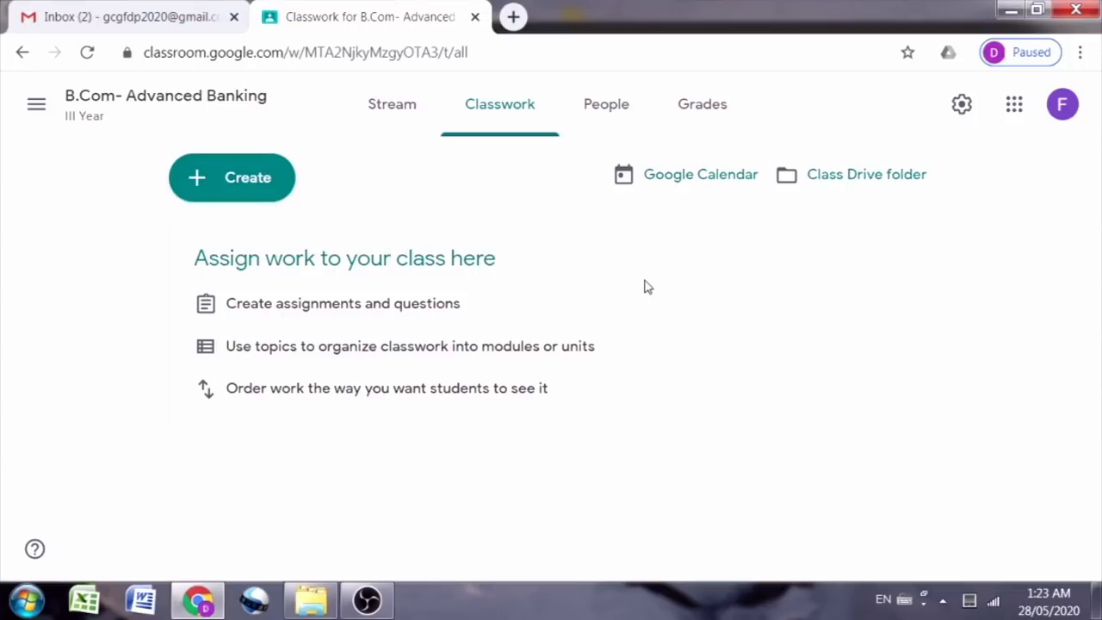
left_click(606, 106)
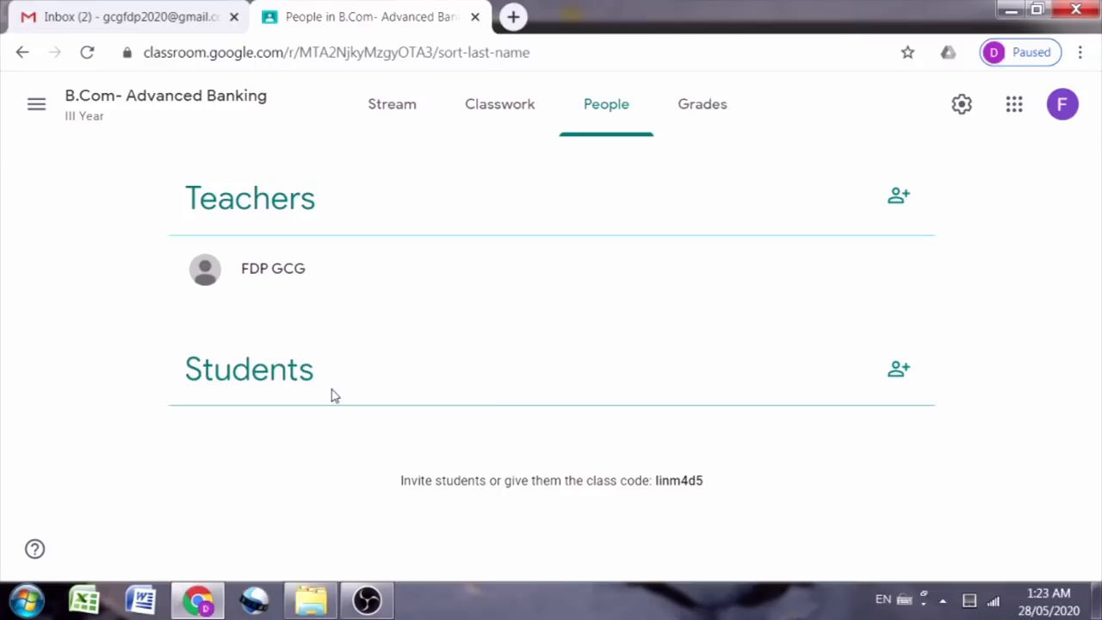
Step: Invite a student by searching their email and sending the invitation, then view Grades
left_click(898, 372)
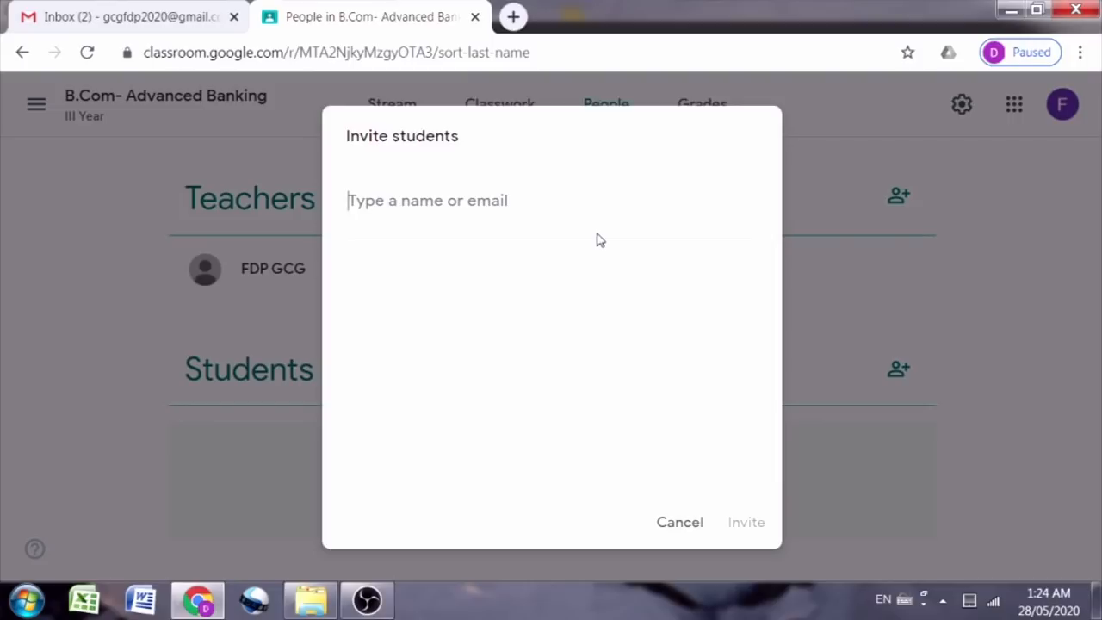
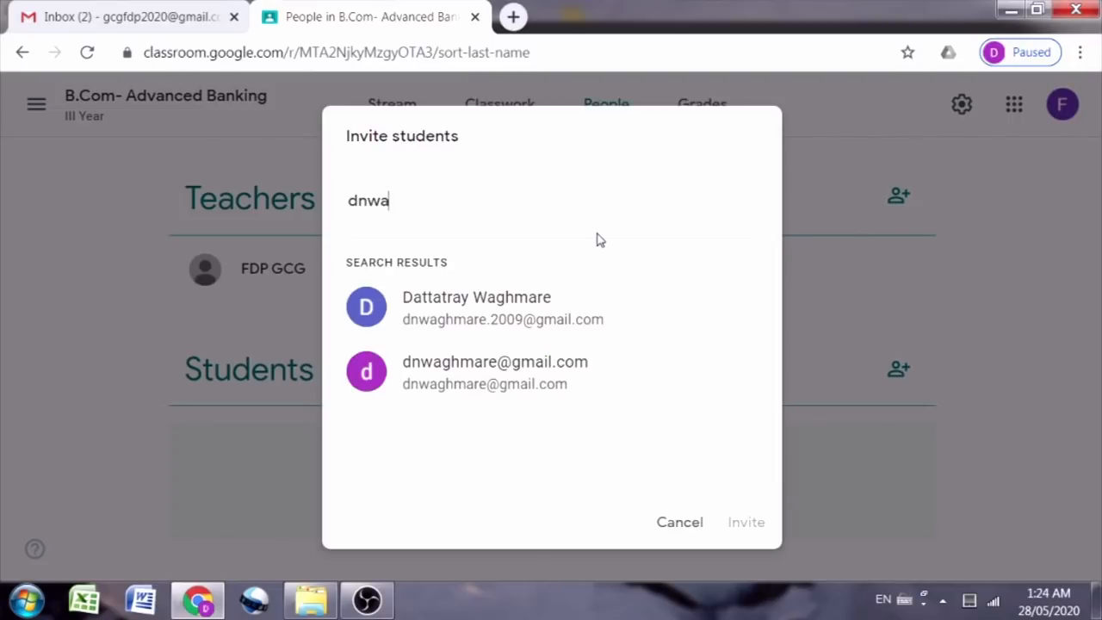
left_click(514, 323)
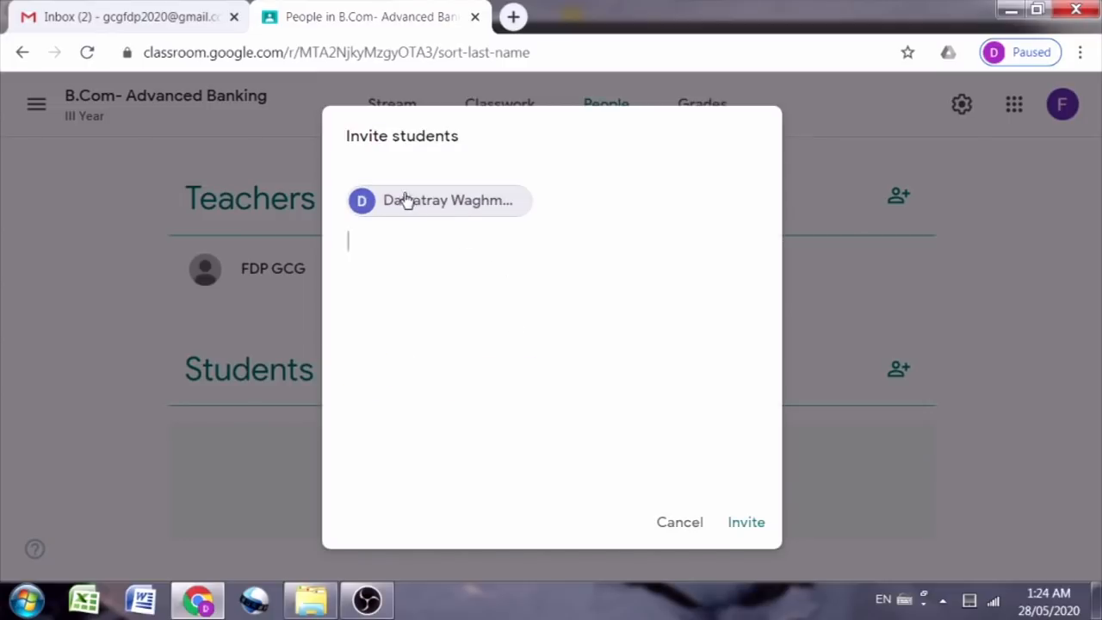
left_click(751, 524)
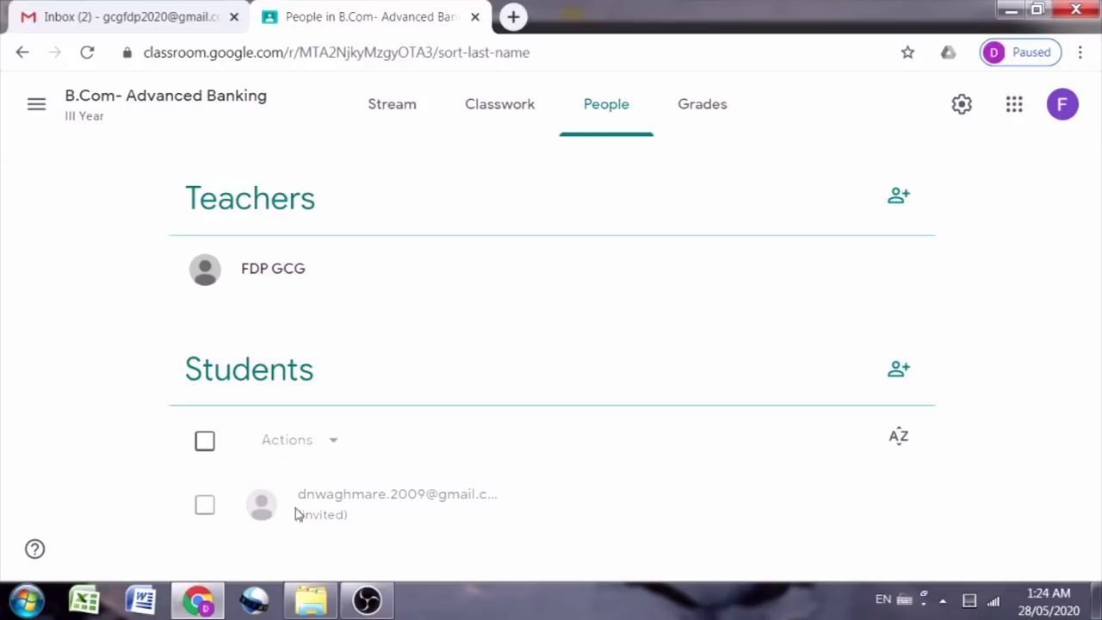
left_click(704, 111)
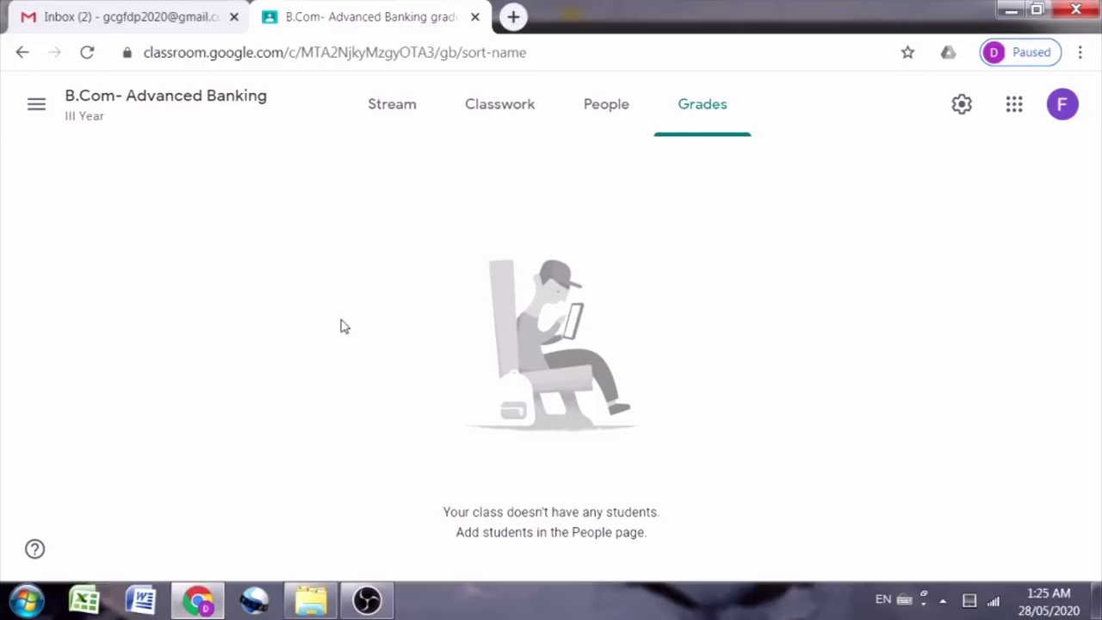
Step: Return from the empty gradebook to the class Stream
left_click(408, 116)
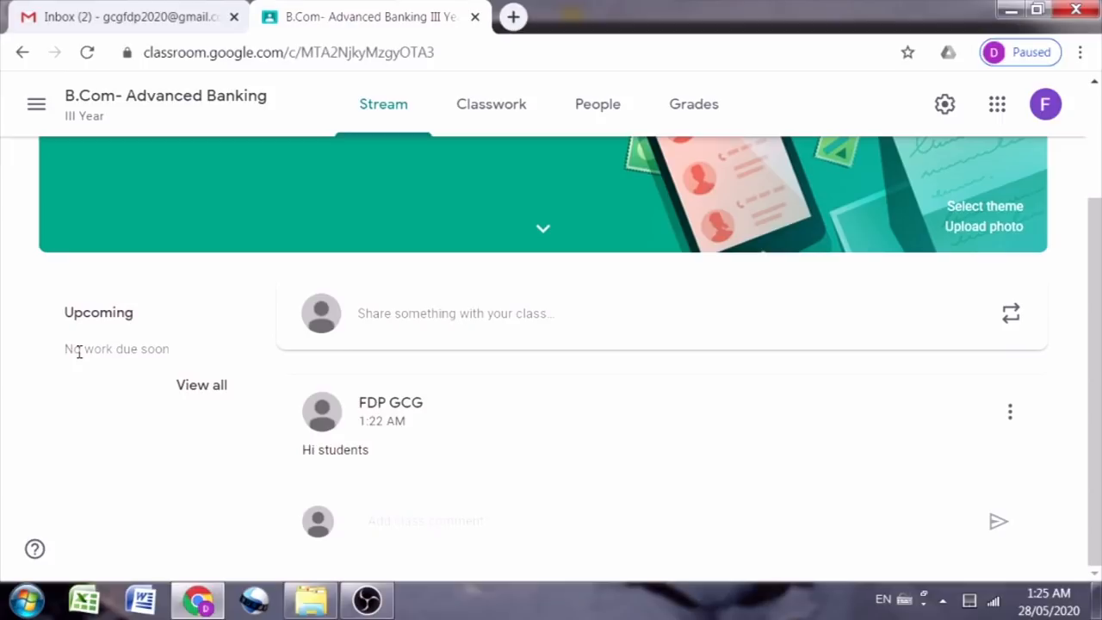
Step: Highlight the 'No work due soon' note, then go to People and begin inviting a teacher
left_click_drag(69, 353, 162, 350)
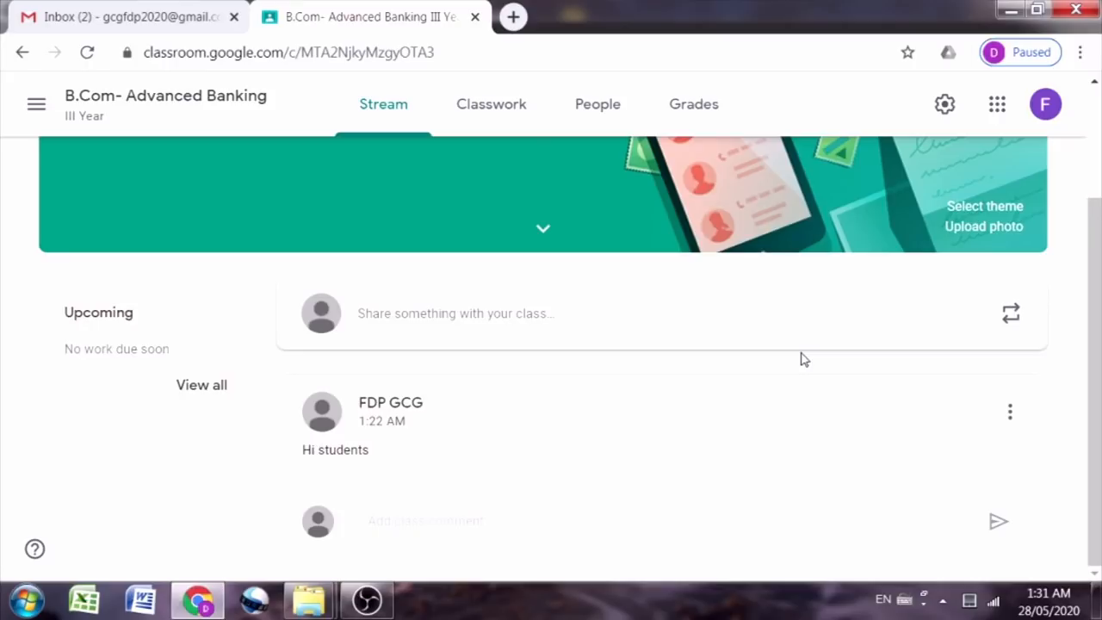
left_click(597, 117)
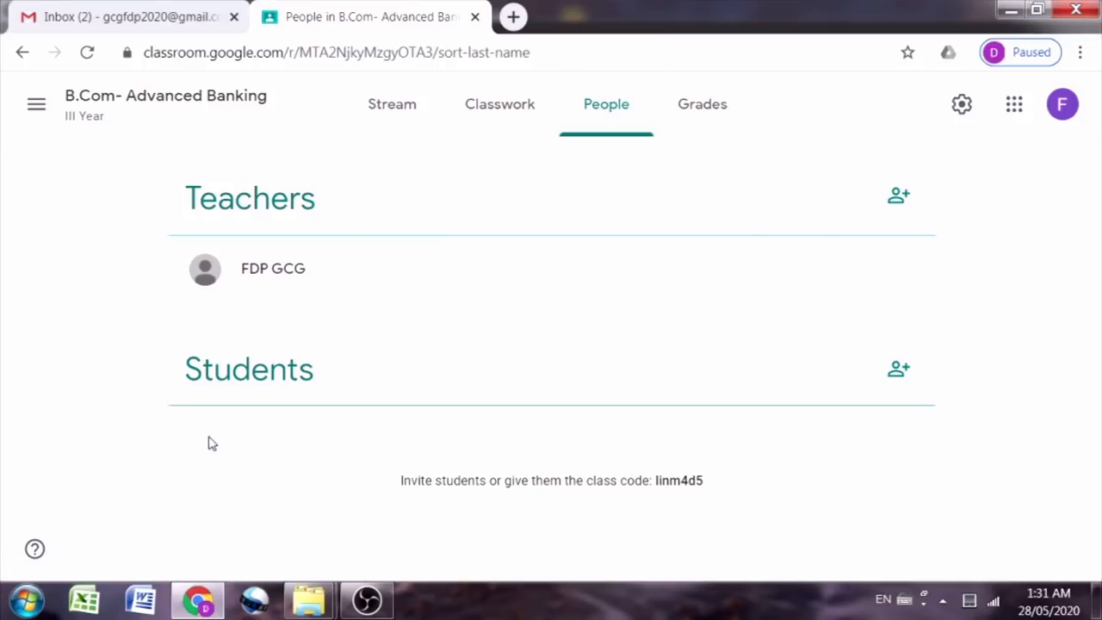
left_click(900, 197)
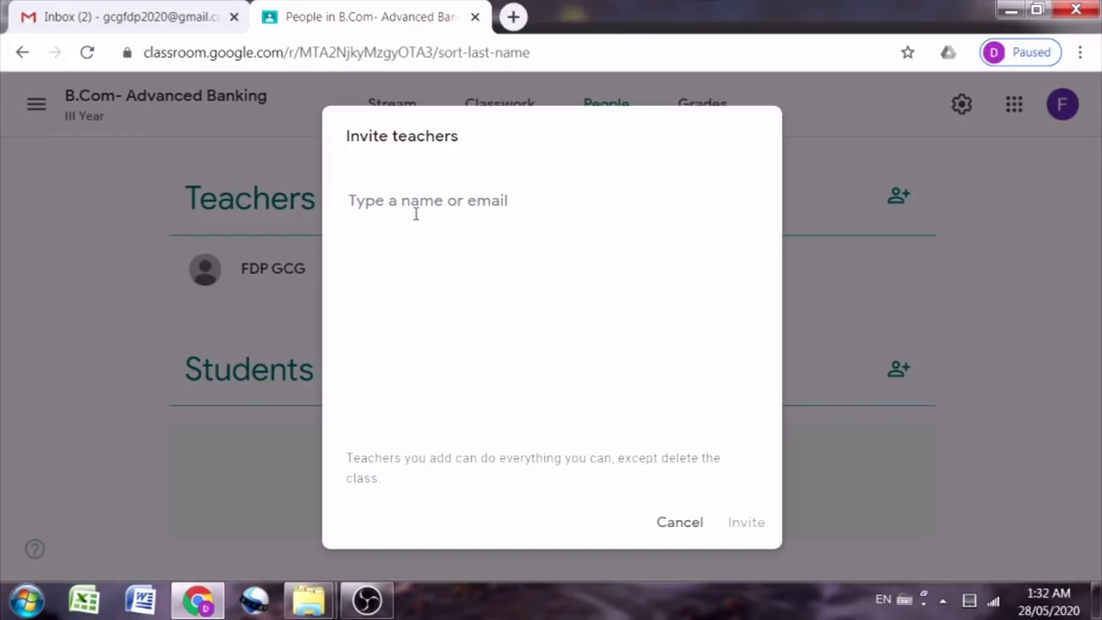
Step: Invite a co-teacher by searching their name and sending the invitation
type("NK")
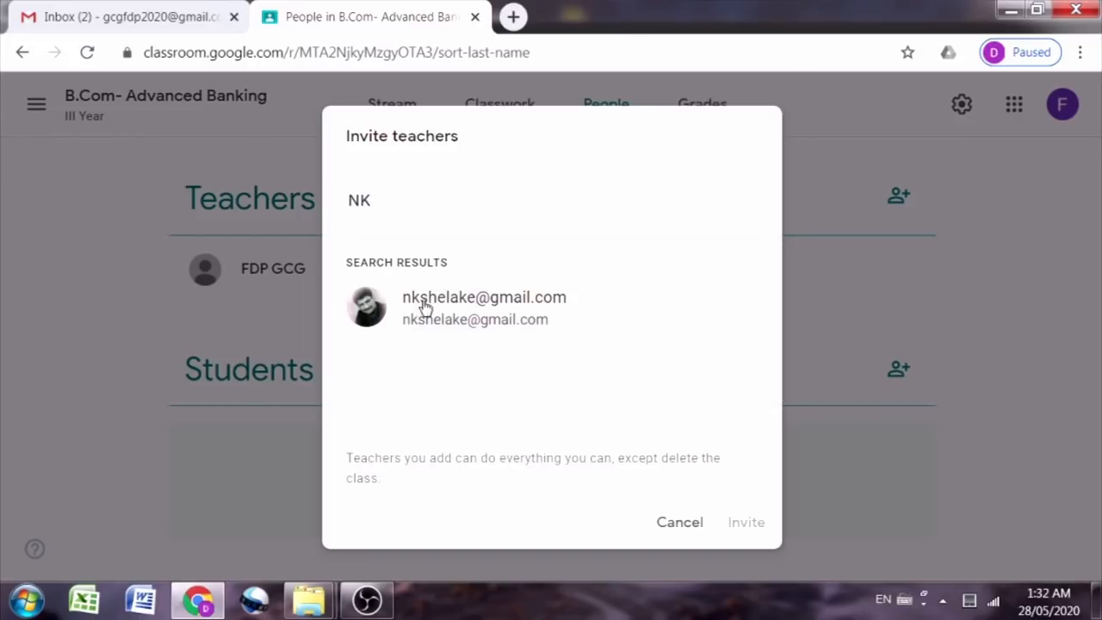
left_click(514, 320)
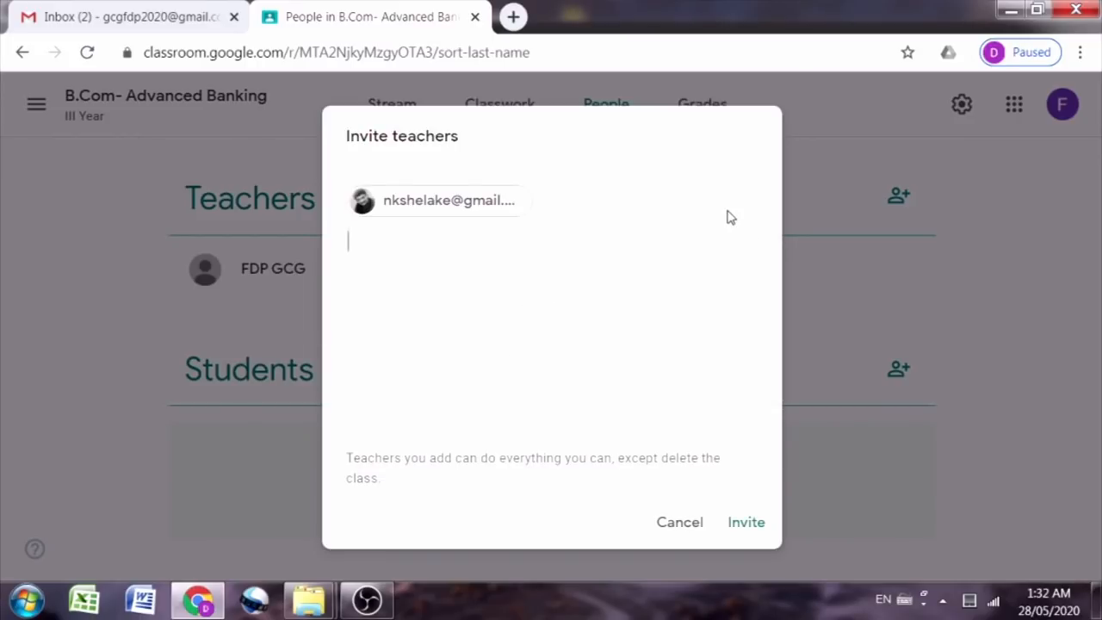
left_click(745, 522)
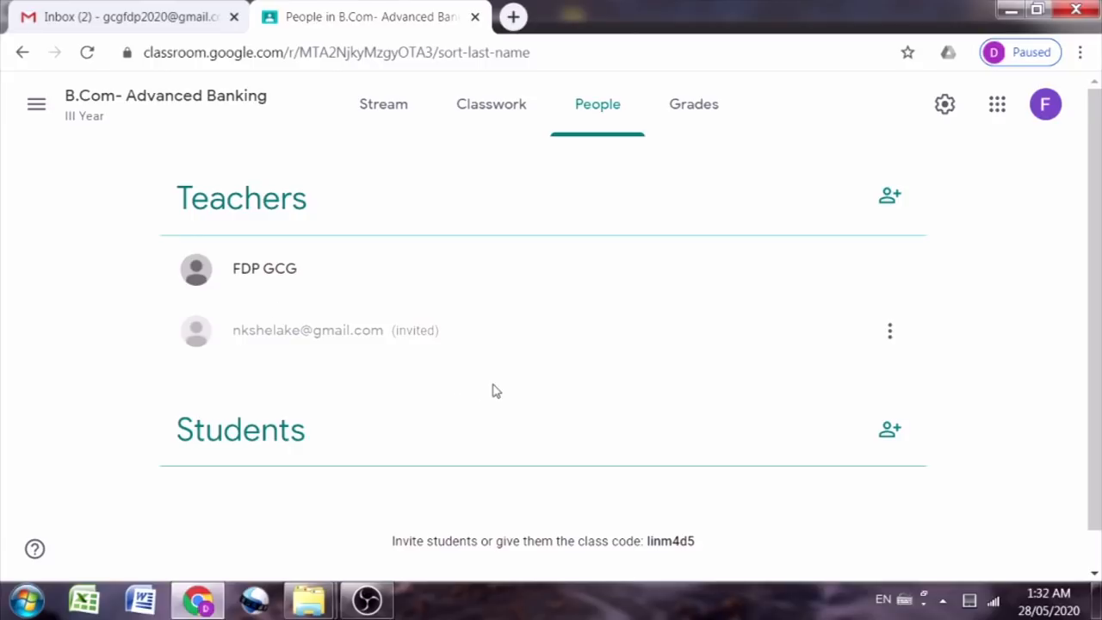
scroll(700, 457, "down", 1)
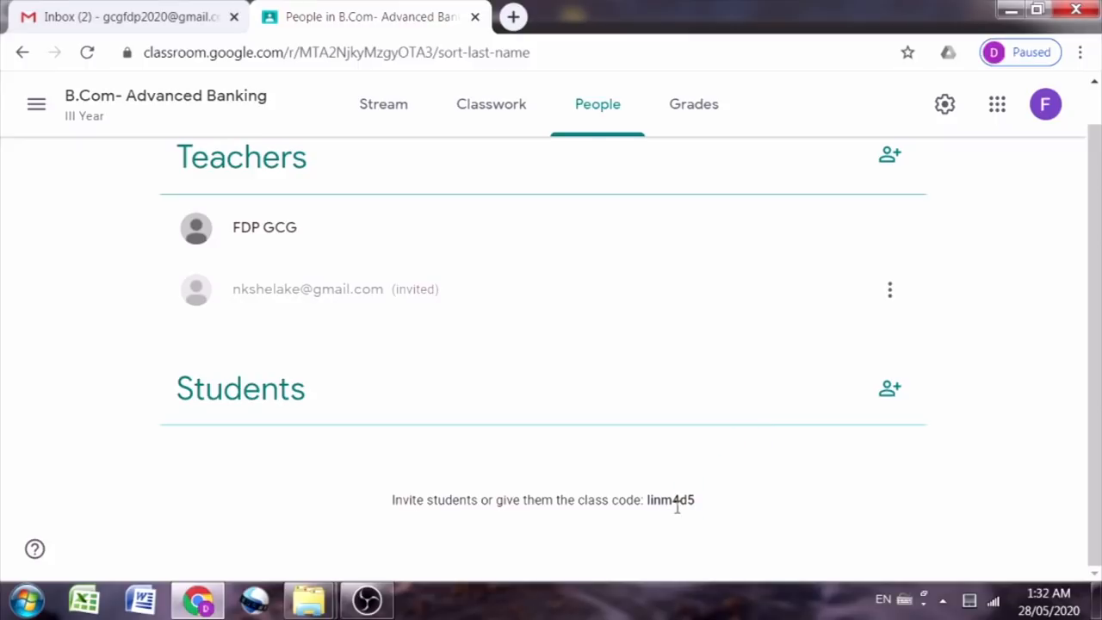
left_click_drag(647, 500, 696, 505)
left_click(387, 102)
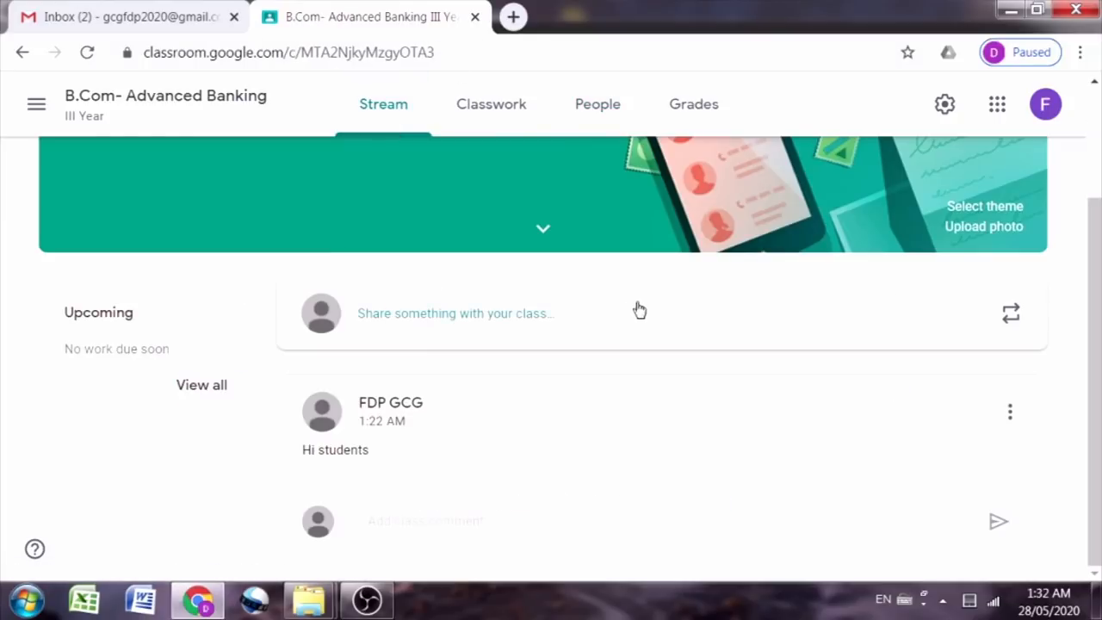
scroll(551, 301, "up", 2)
left_click(207, 278)
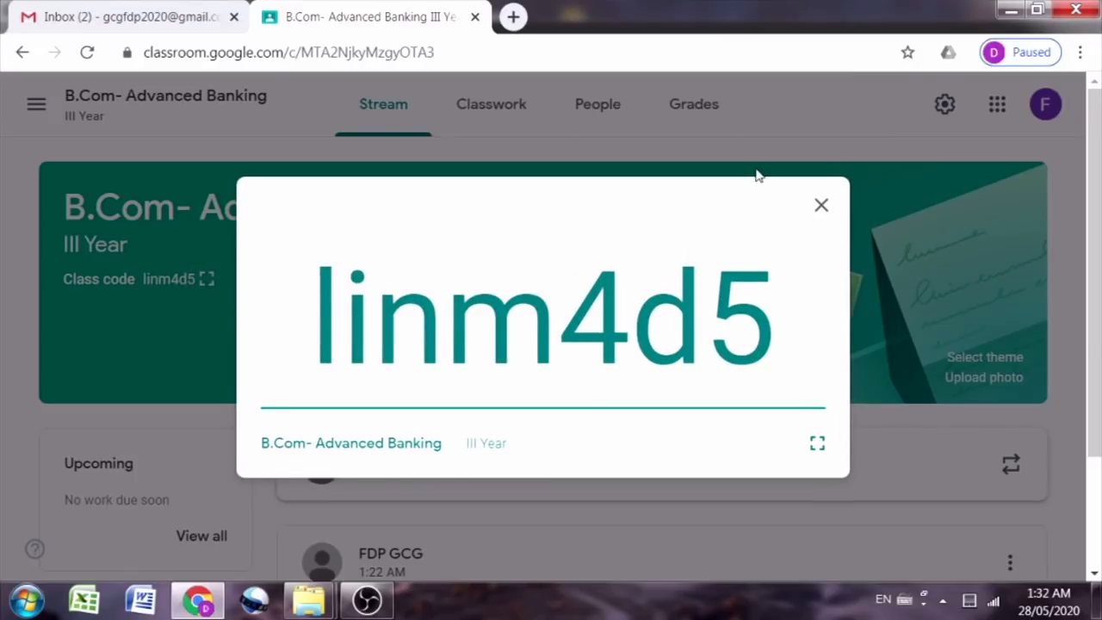
left_click(819, 208)
left_click(617, 117)
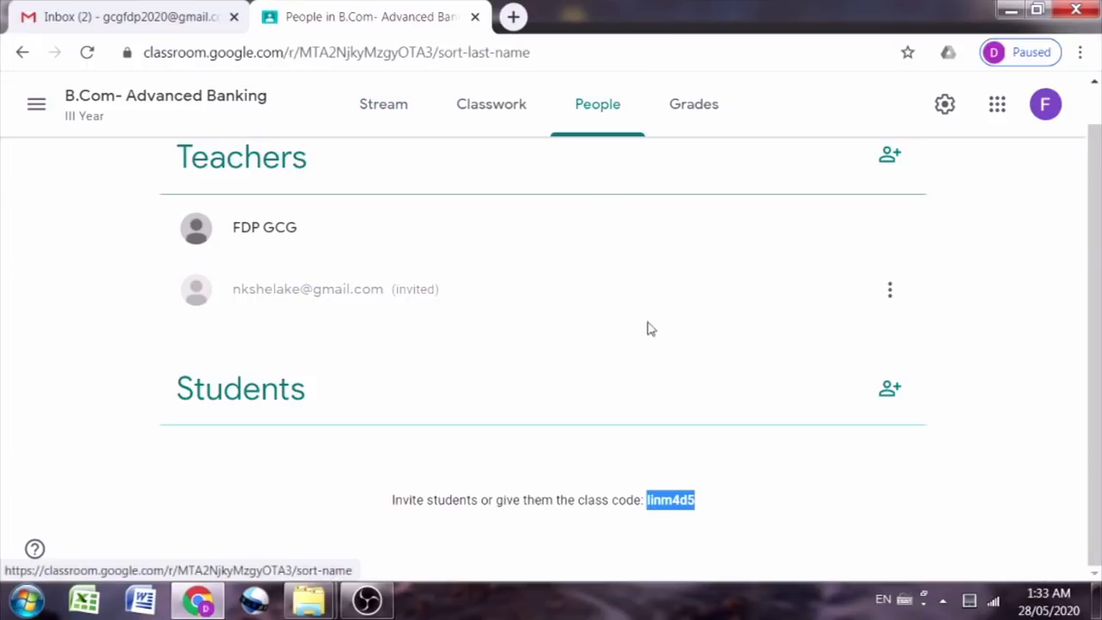
left_click(889, 388)
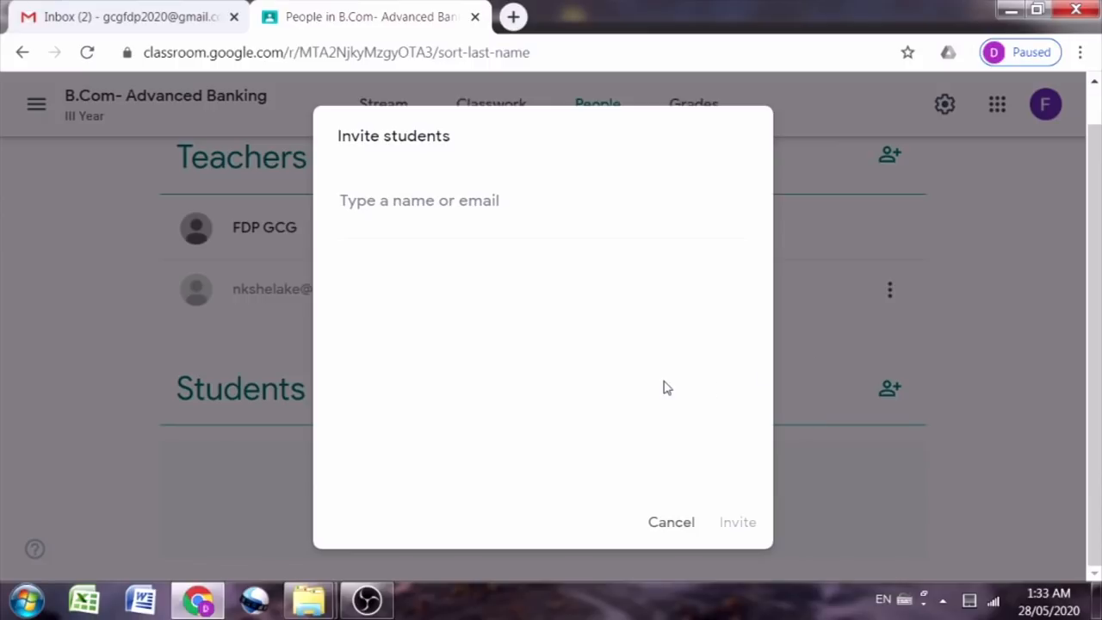
Step: Search for another student, select the match, and send the invitation
left_click(414, 212)
type("AS")
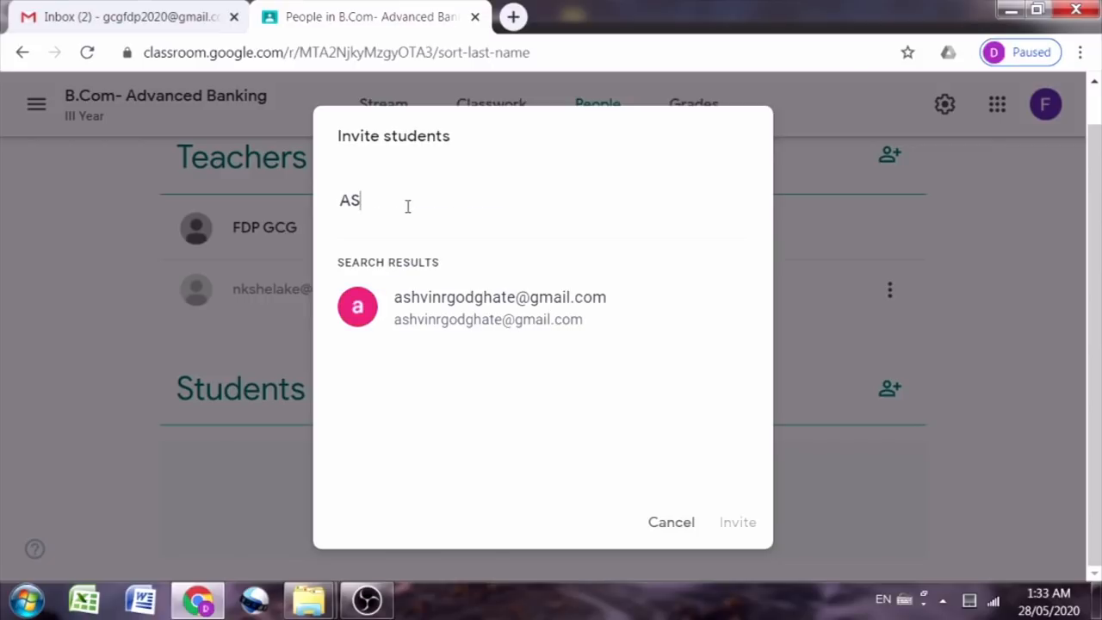
left_click(472, 316)
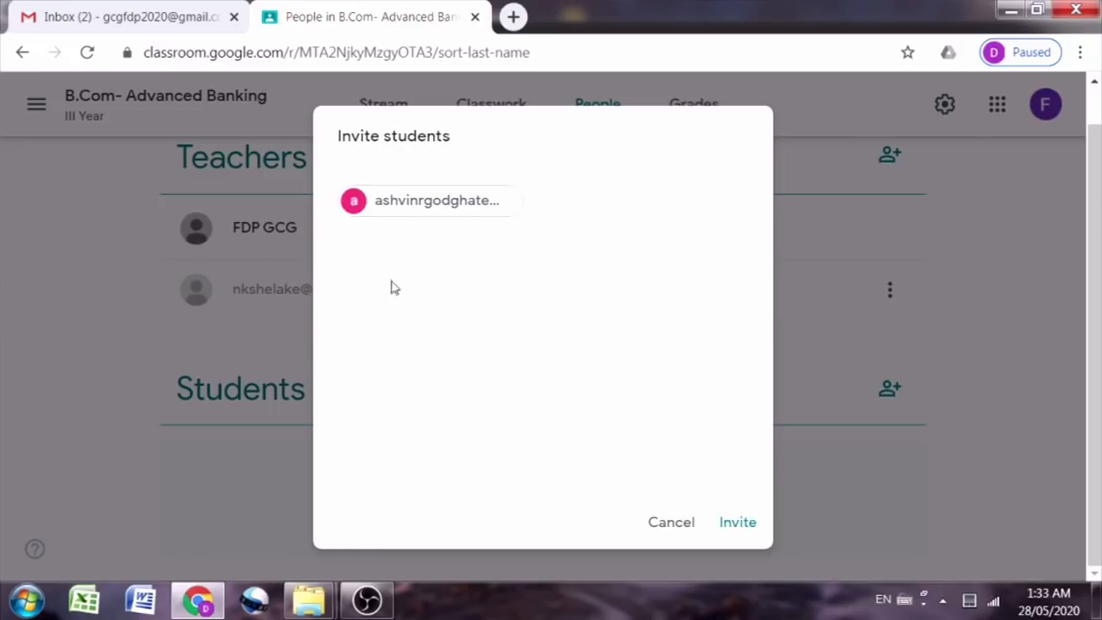
left_click(747, 528)
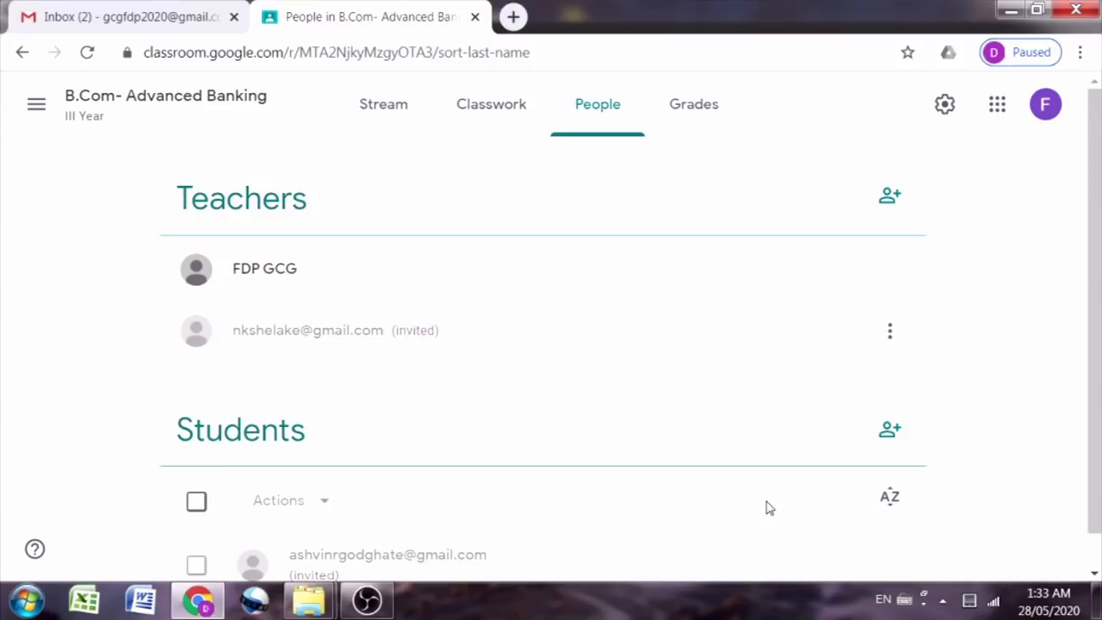
scroll(723, 482, "down", 1)
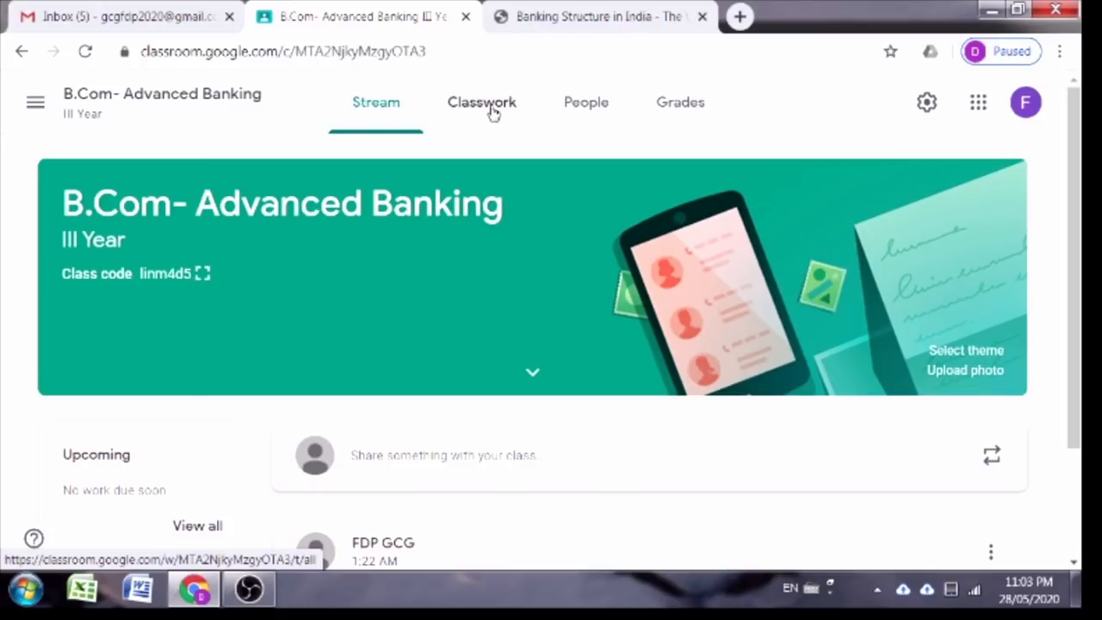
Step: On the Classwork page, choose Create > Topic to bring up the Add topic dialog
left_click(492, 107)
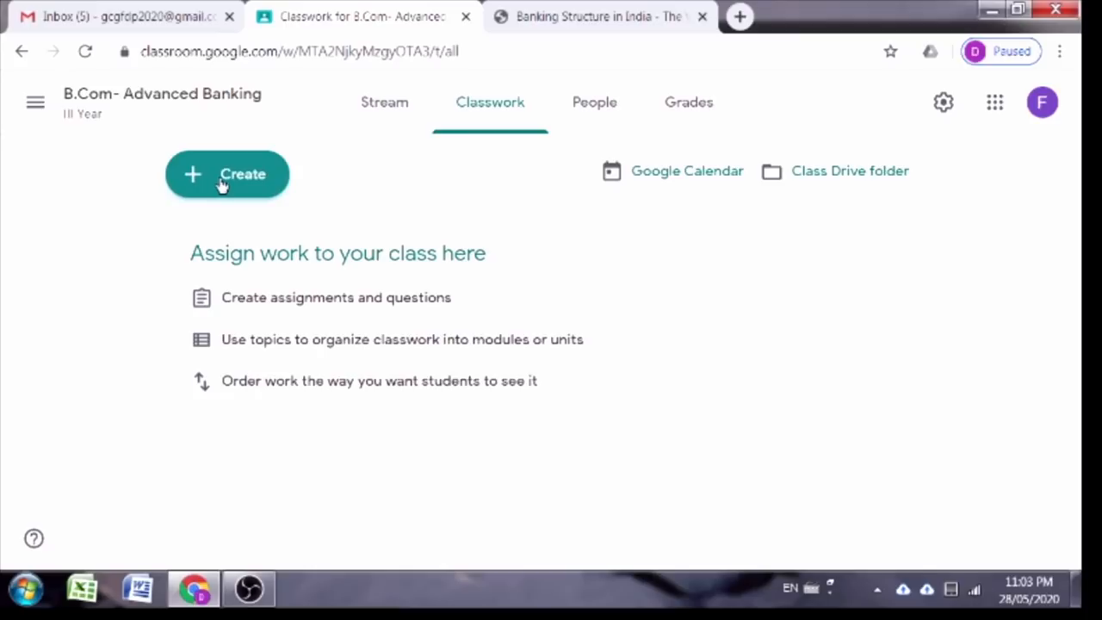
left_click(221, 183)
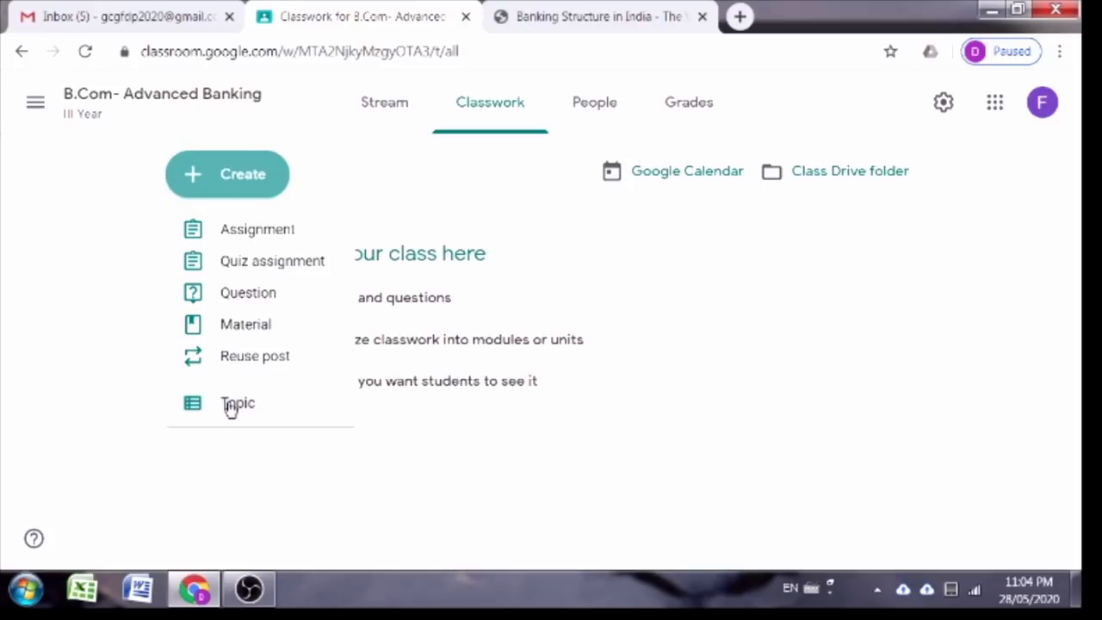
left_click(239, 413)
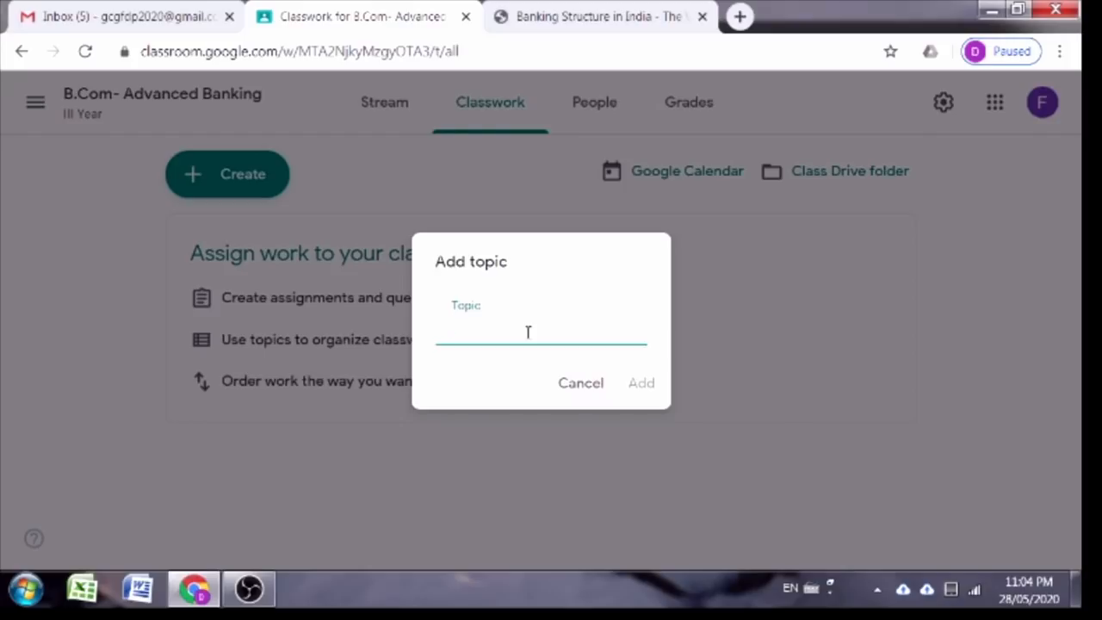
Step: Add a topic named 'Introduction' to the classwork
type("Introduction")
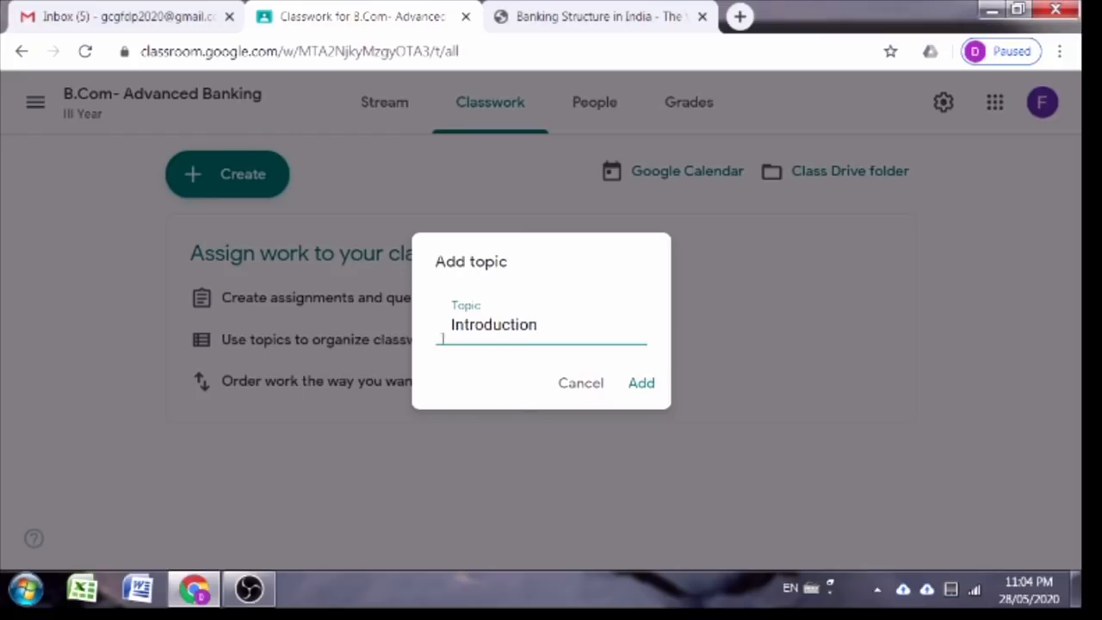
left_click(638, 389)
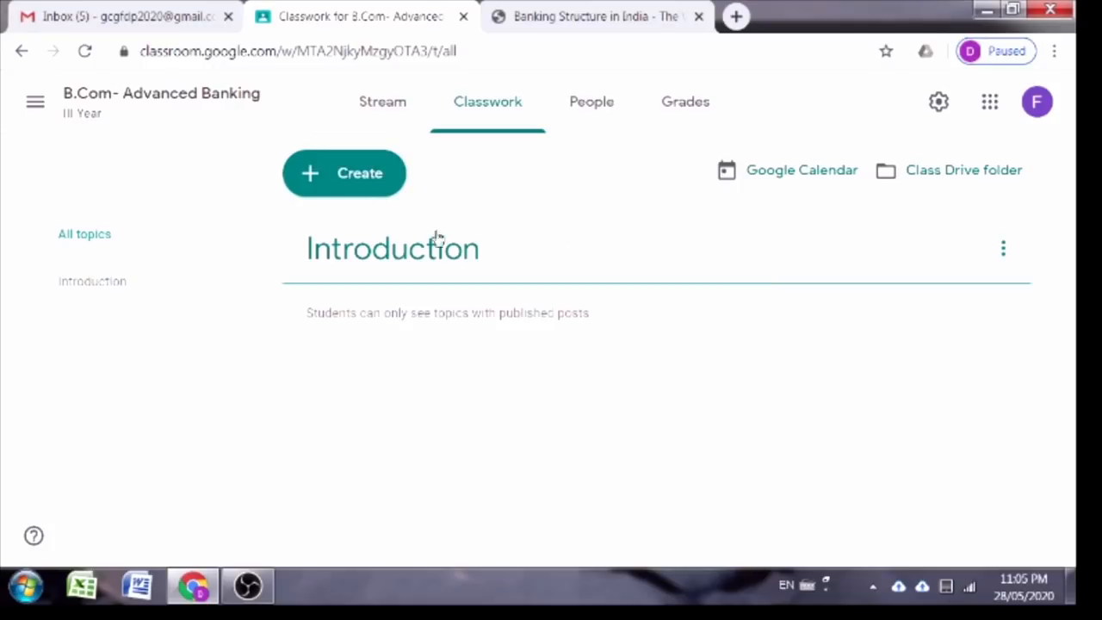
left_click(359, 181)
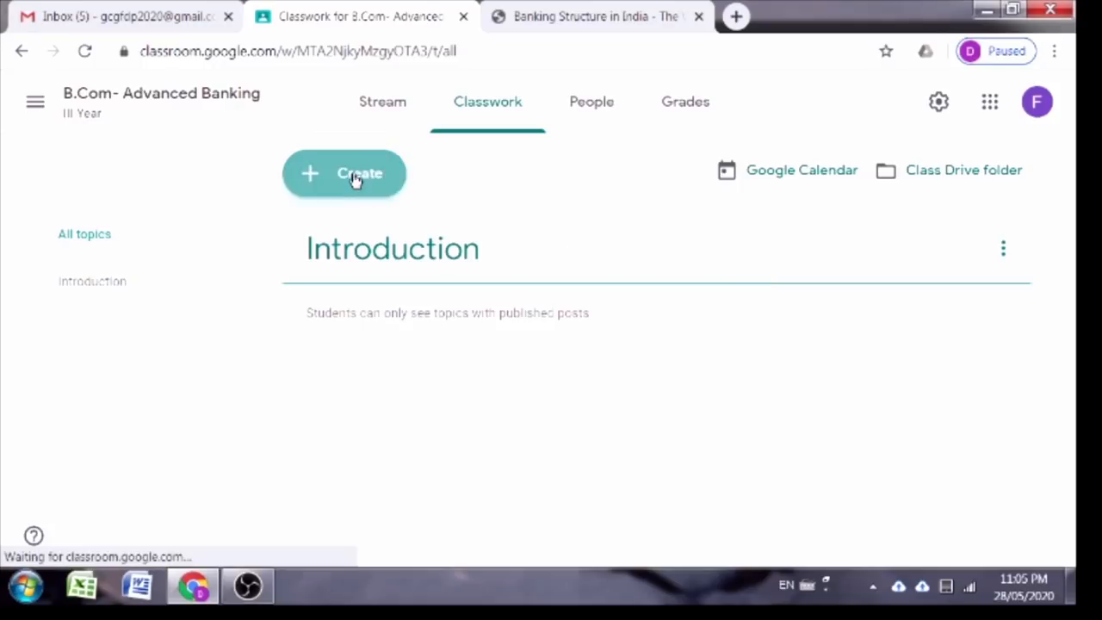
Step: Add a second topic 'Banking Rules and Regulations' and dismiss the drag-and-drop tip
left_click(342, 404)
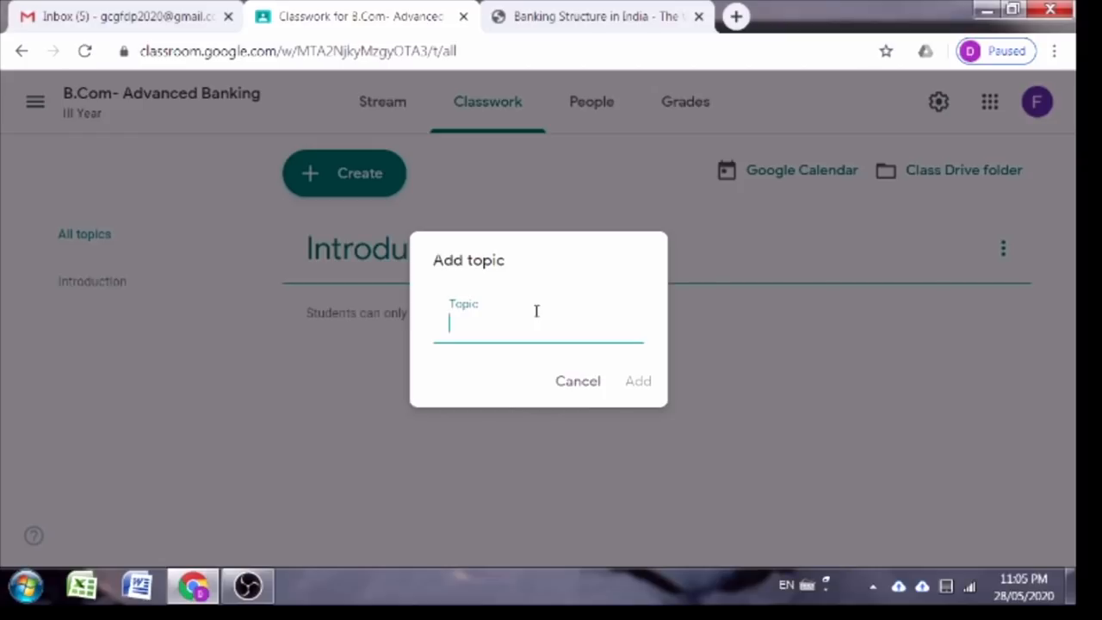
type("Banking Rule")
type("s and Regul")
type("ations")
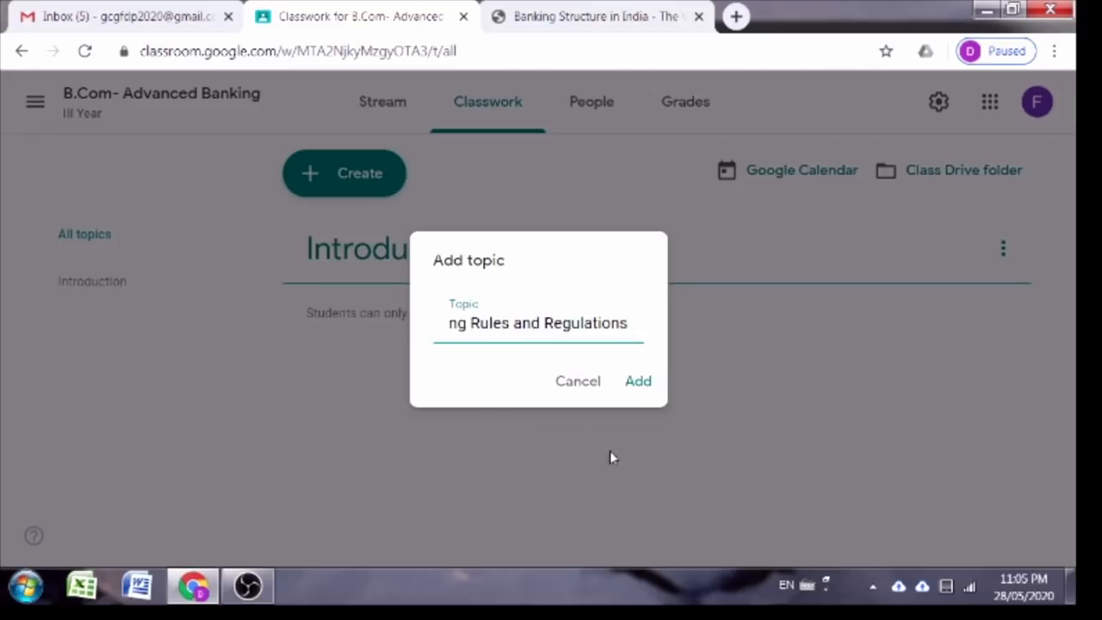
left_click(636, 384)
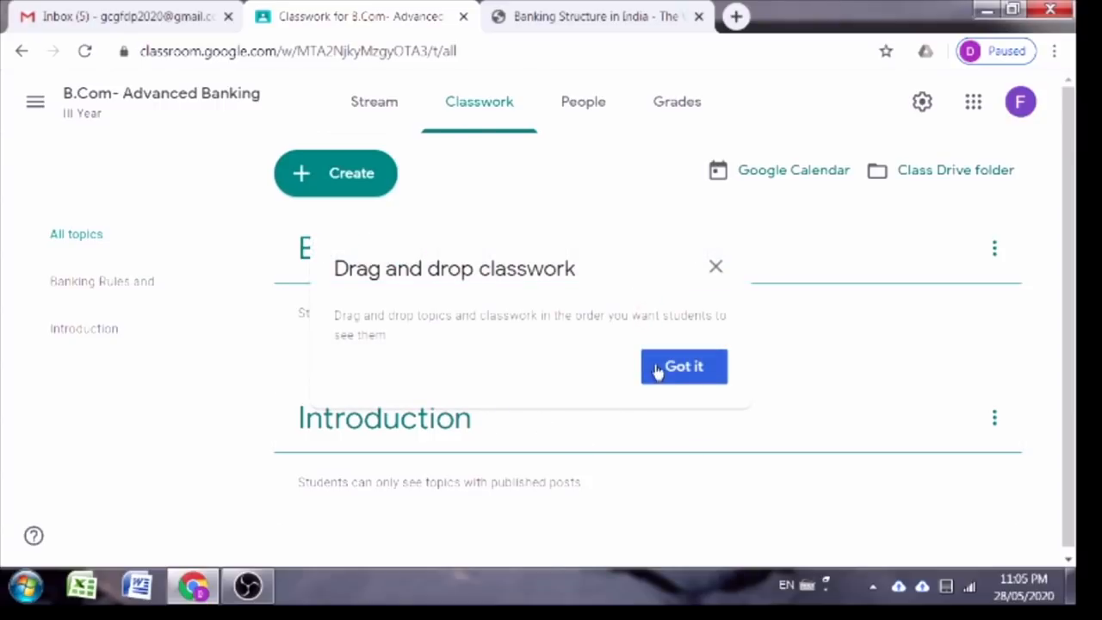
left_click(659, 370)
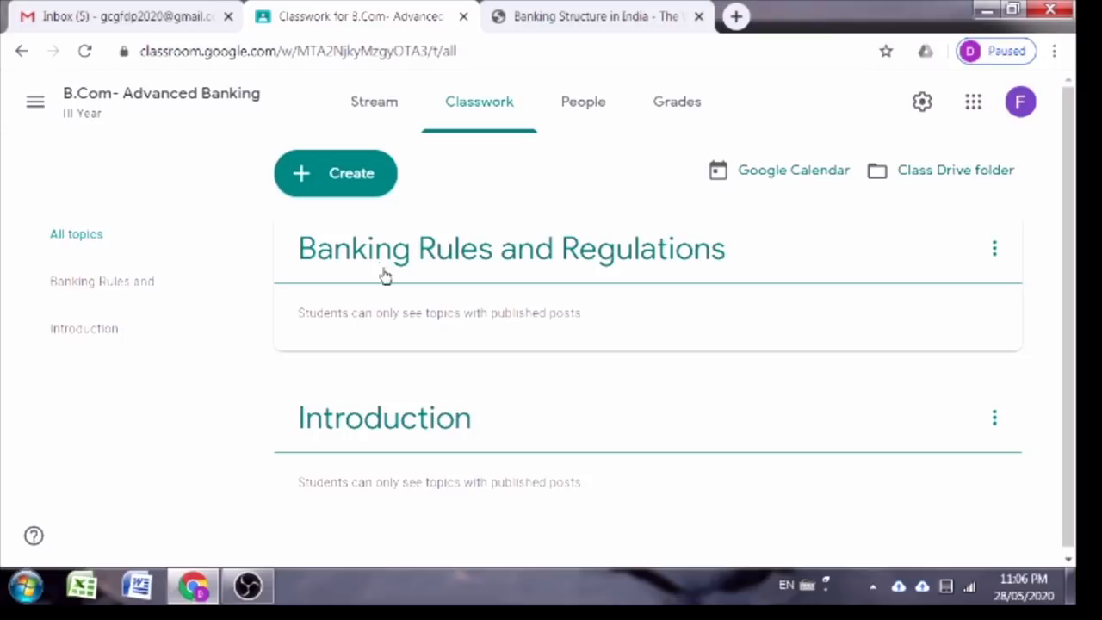
Step: After cancelling a rename, move 'Banking Rules and Regulations' down below Introduction
left_click(995, 252)
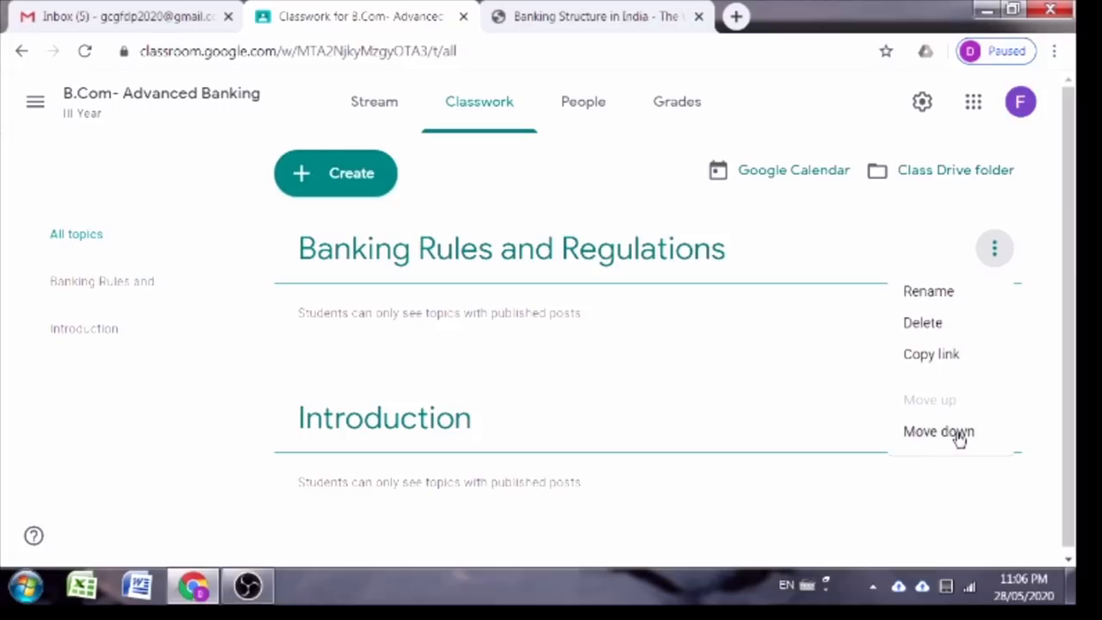
left_click(944, 294)
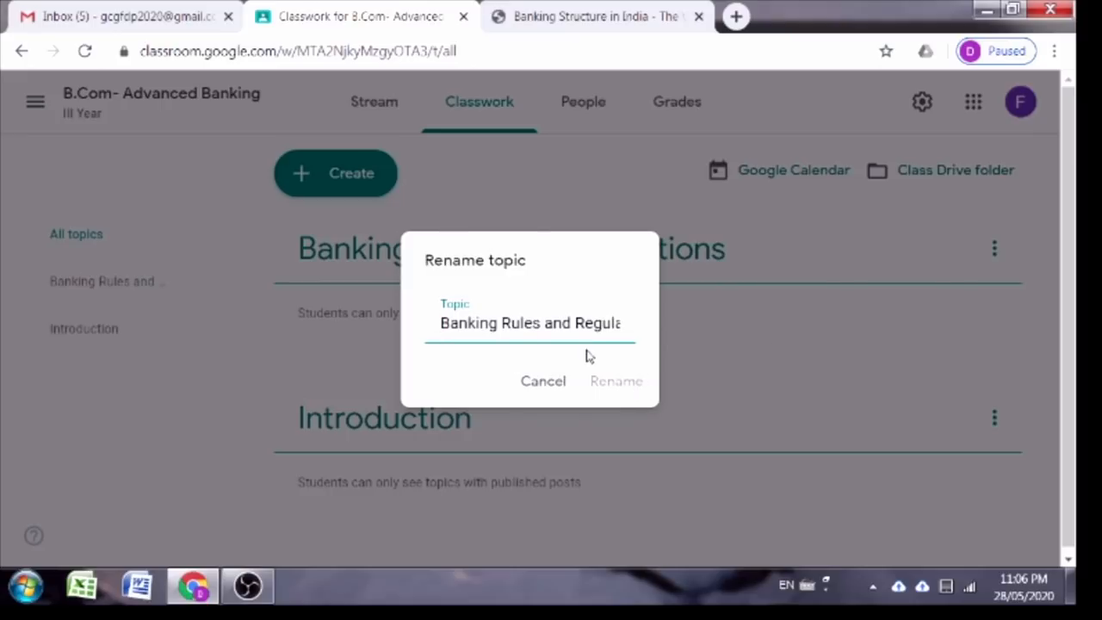
left_click(551, 383)
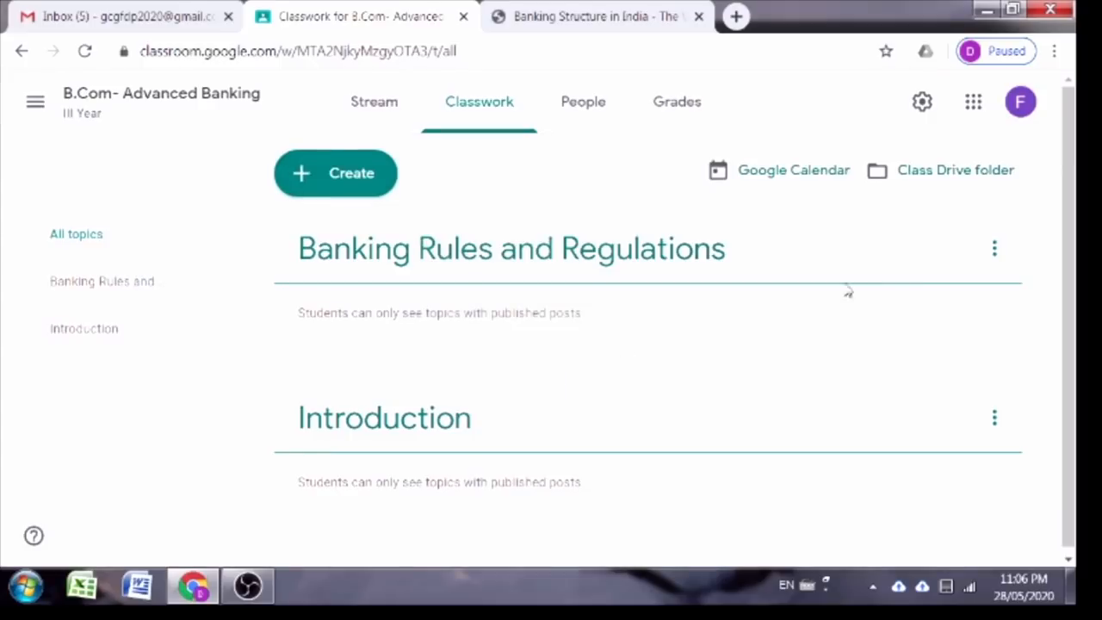
left_click(996, 254)
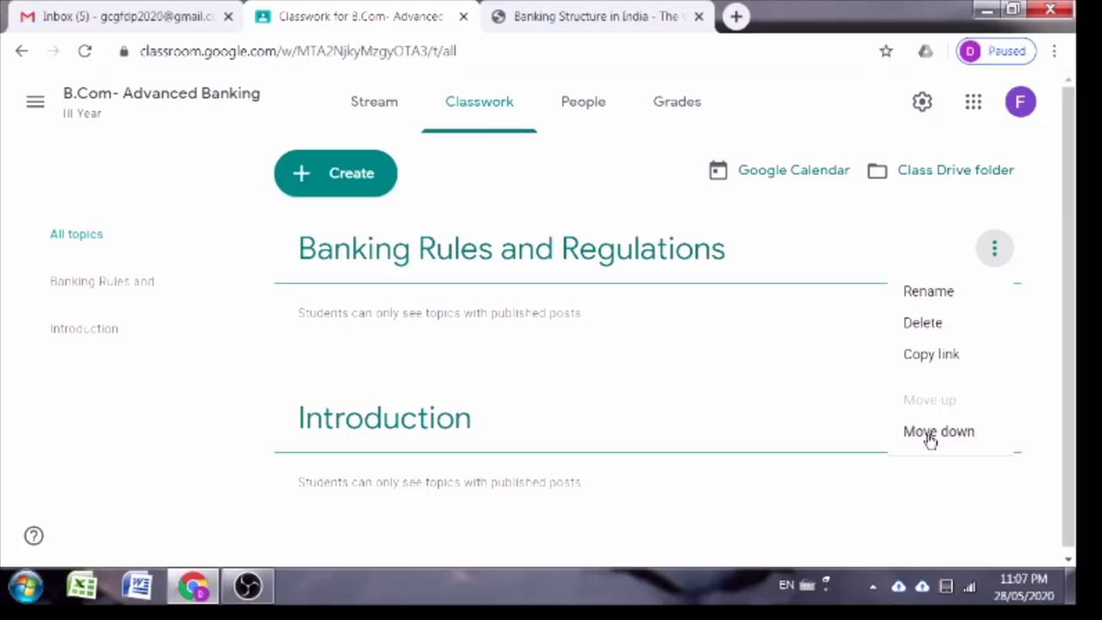
left_click(928, 437)
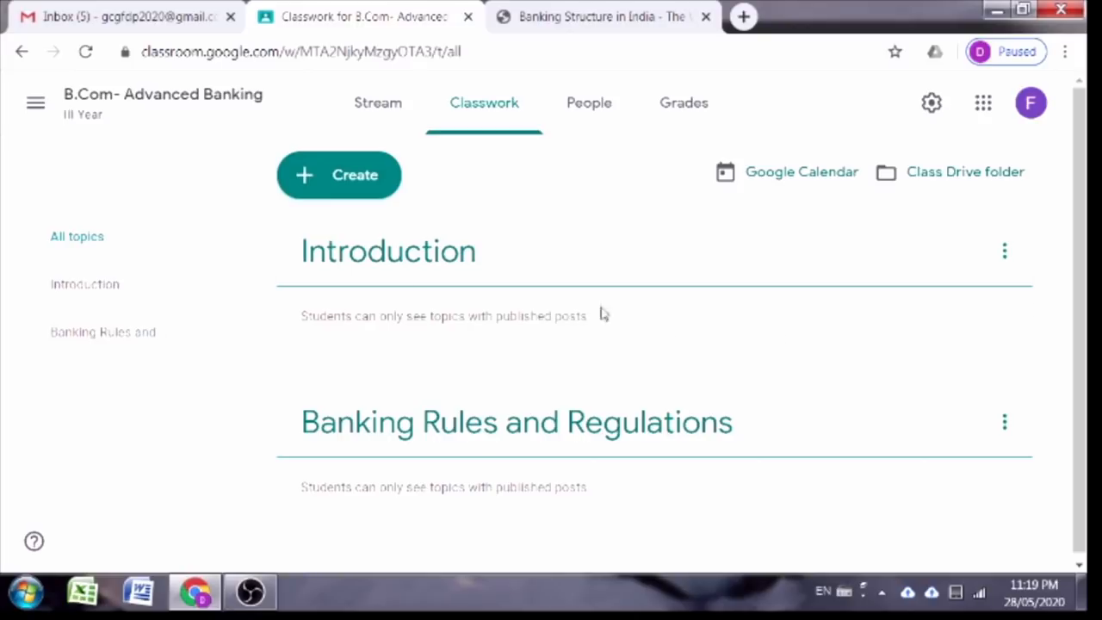
Step: Open a new Material form from the Create menu, addressed to All students
left_click(338, 189)
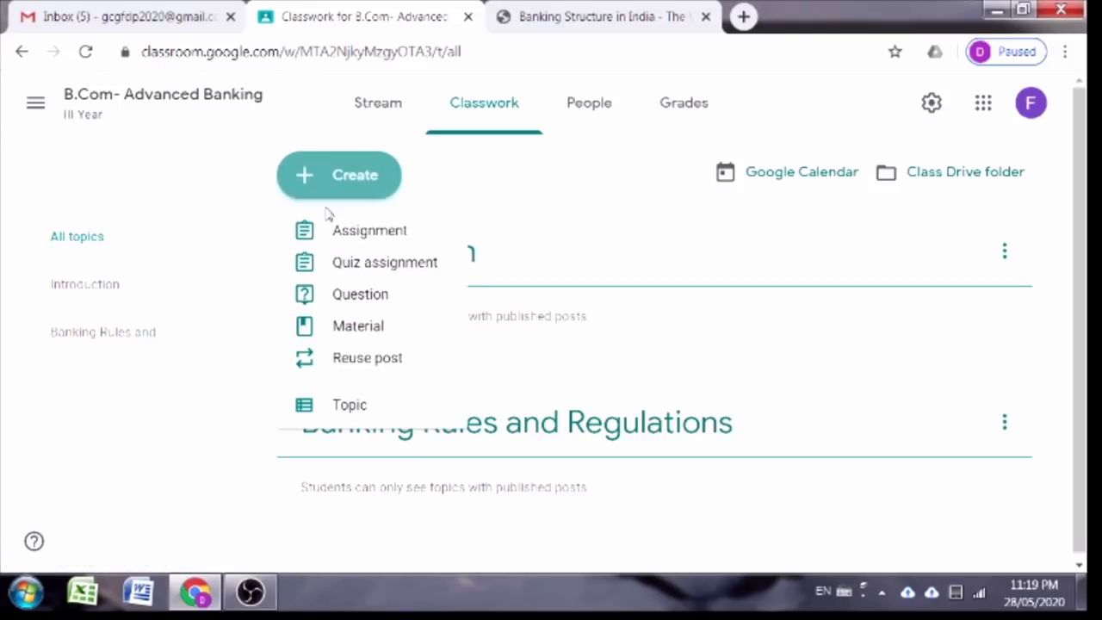
left_click(361, 336)
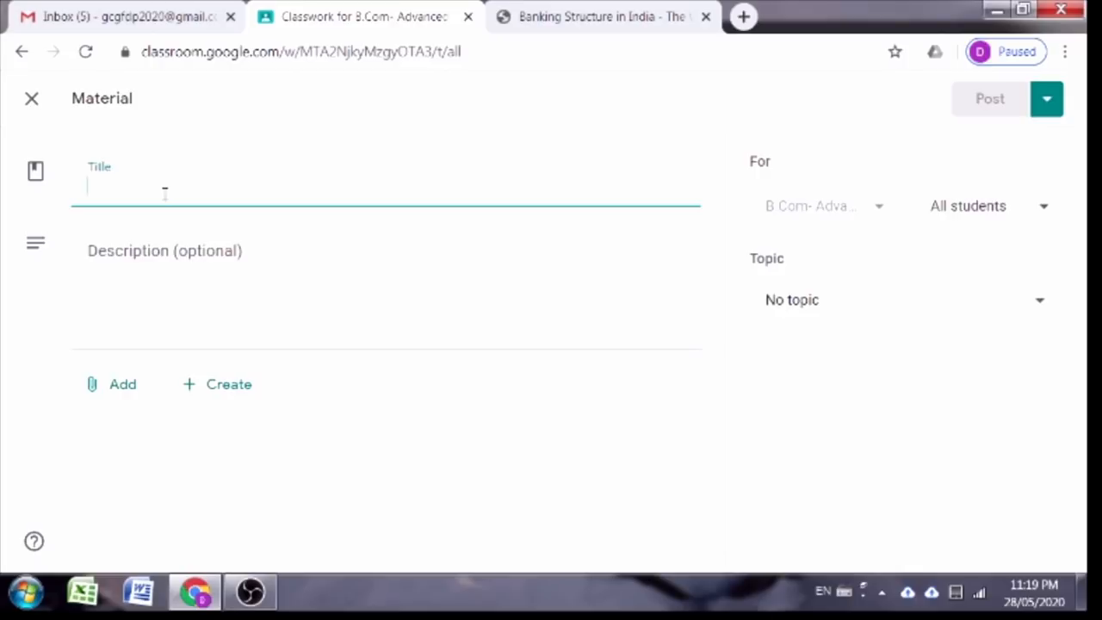
Step: Title the material 'Indian Banking System' and move to its description
type("Indiri")
key("BackSpace")
key("BackSpace")
type("an Banking ")
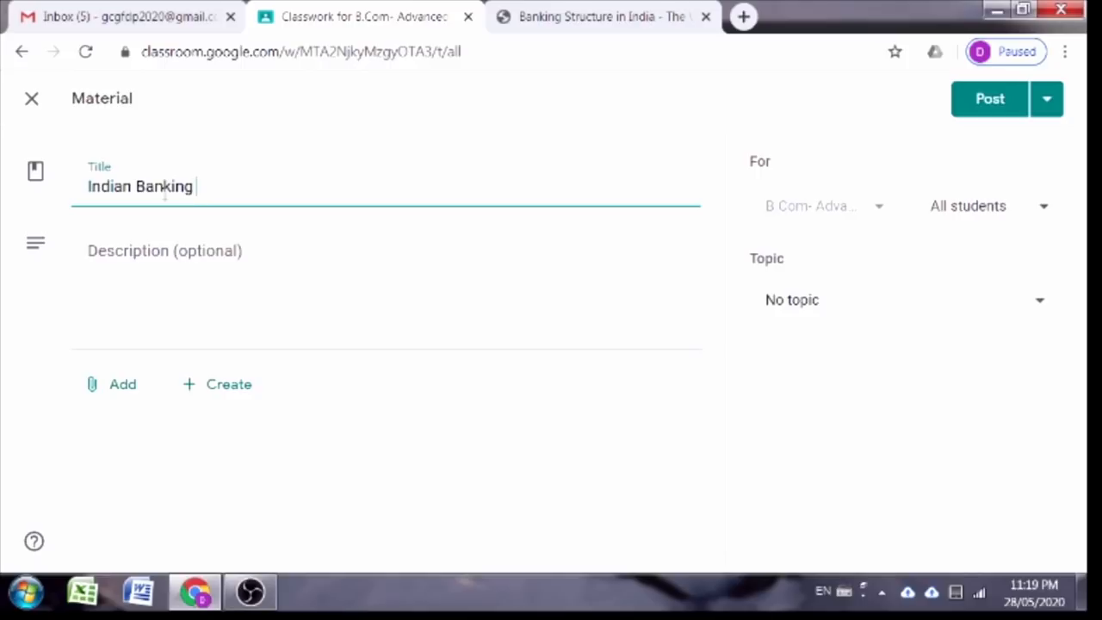
type("System")
left_click(276, 302)
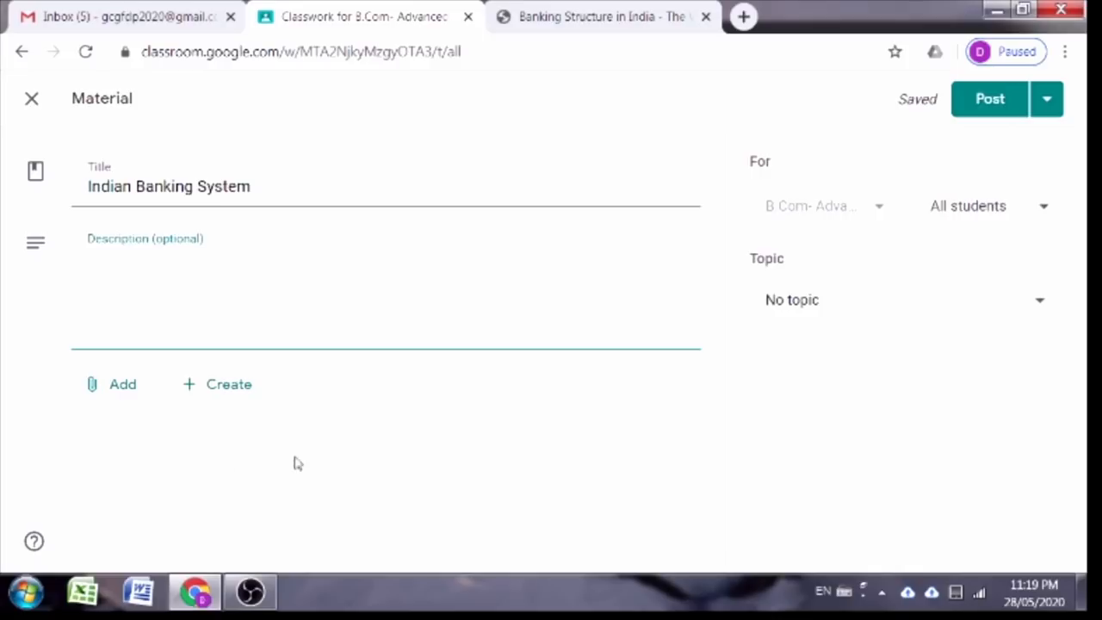
Step: Look over the new-file options, then bring up the Add attachment choices
left_click(219, 401)
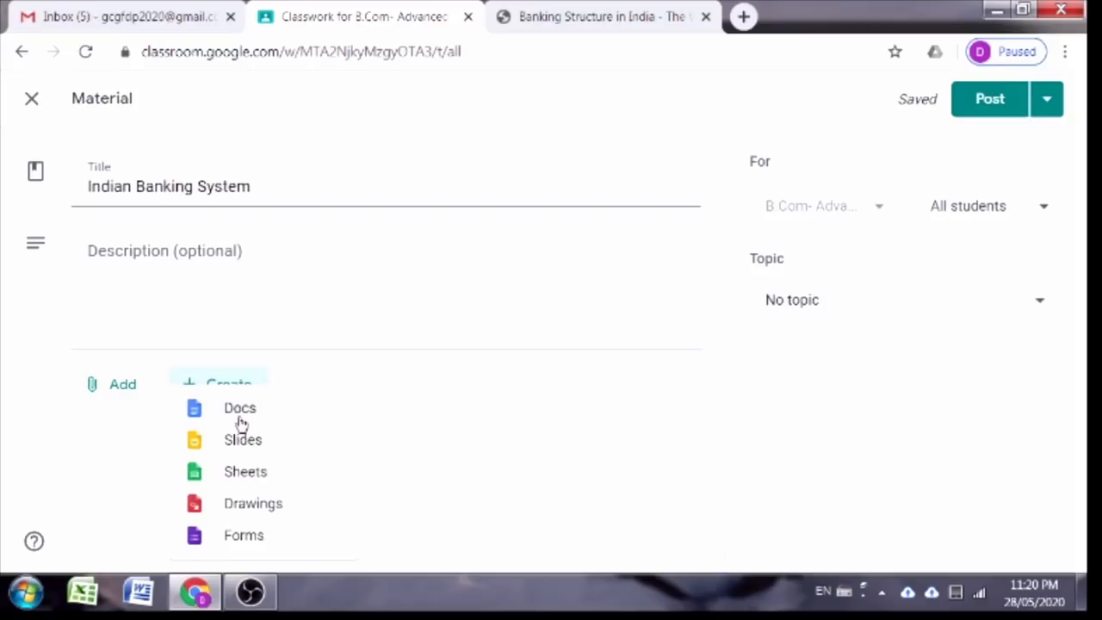
left_click(74, 457)
left_click(104, 387)
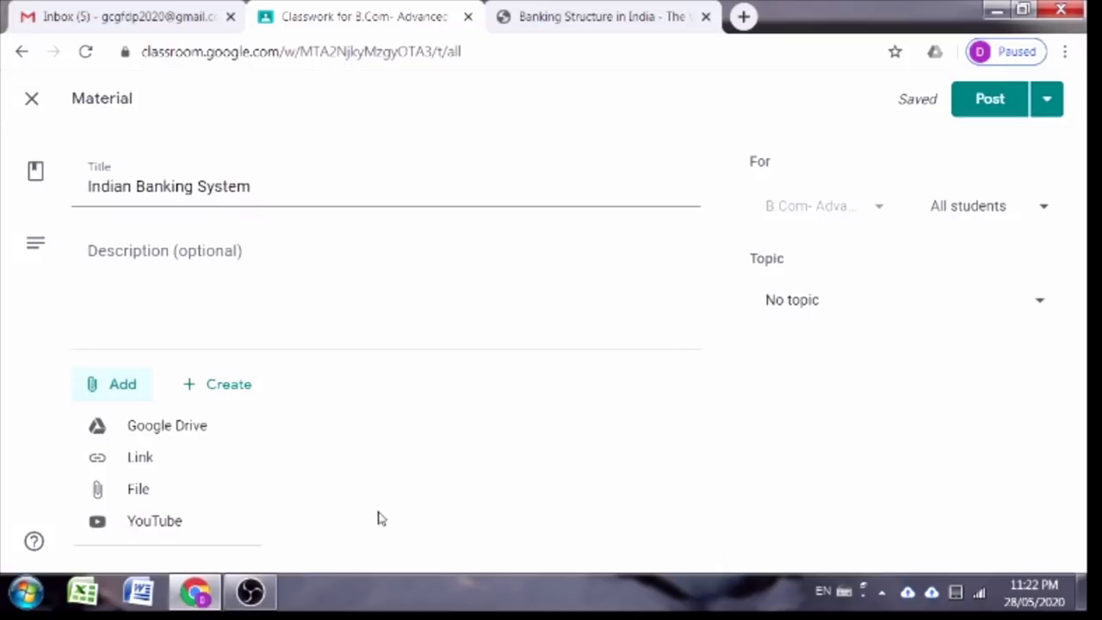
Step: Attach the 'Indian Banking System in India' slides from Google Drive's Recent files
left_click(163, 431)
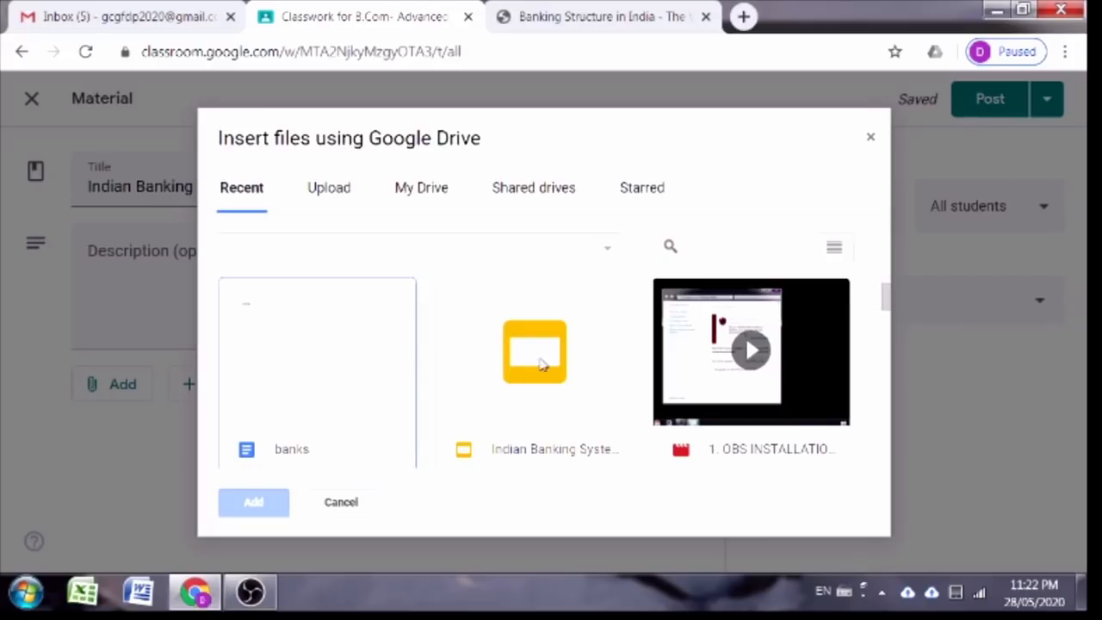
left_click(486, 389)
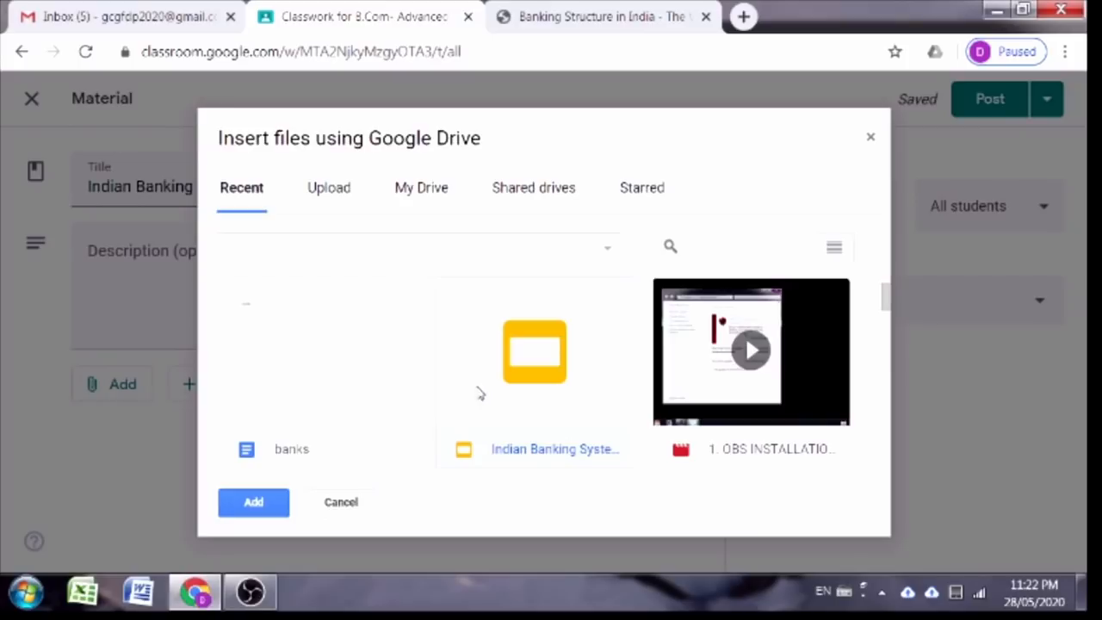
left_click(245, 504)
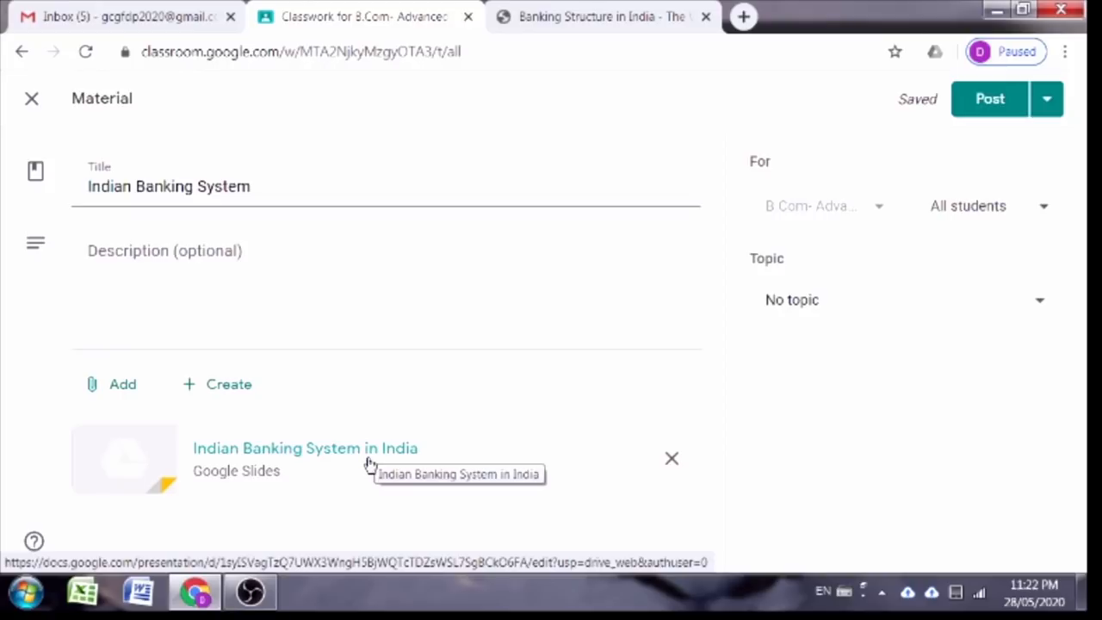
left_click(95, 387)
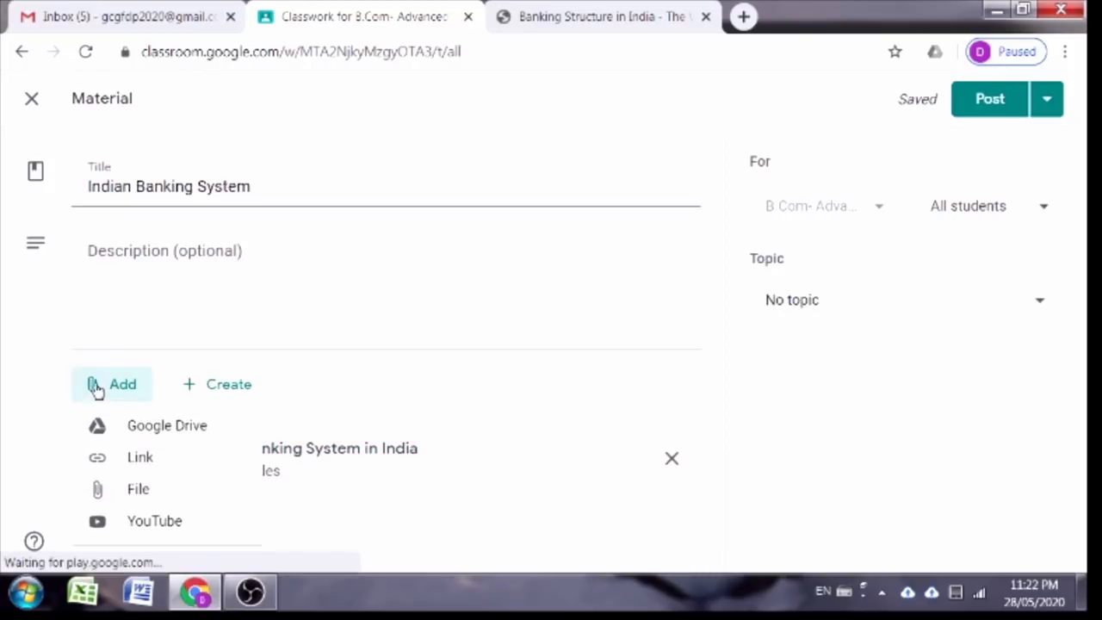
Step: Attach a link to the RBI PDF DPBS27082013_F.pdf, copied from the other tab's address
left_click(140, 460)
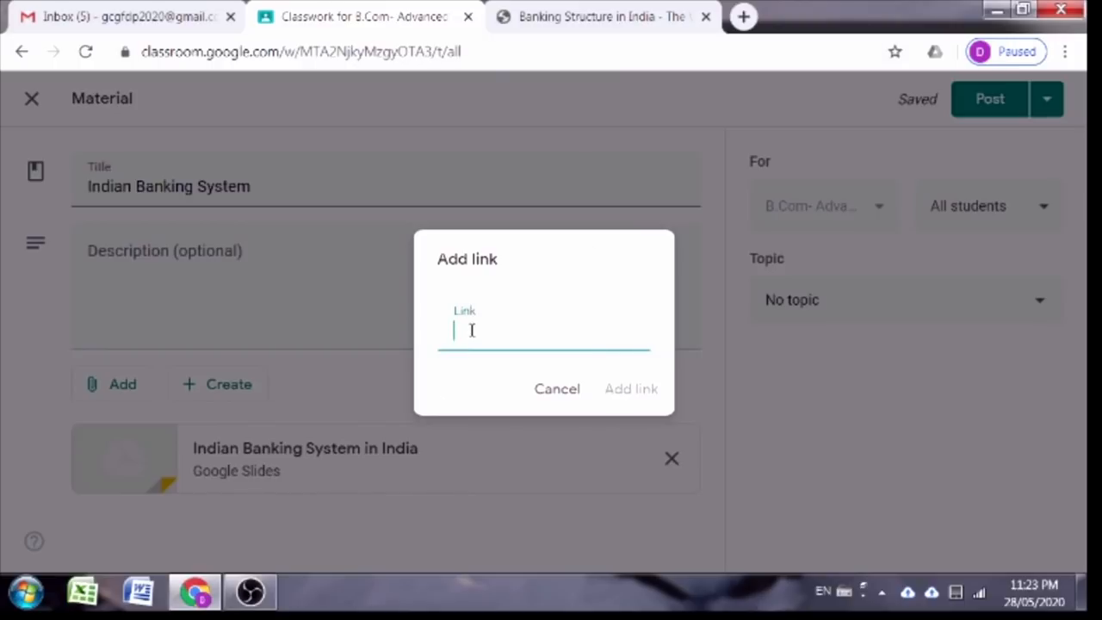
left_click(530, 10)
left_click(582, 53)
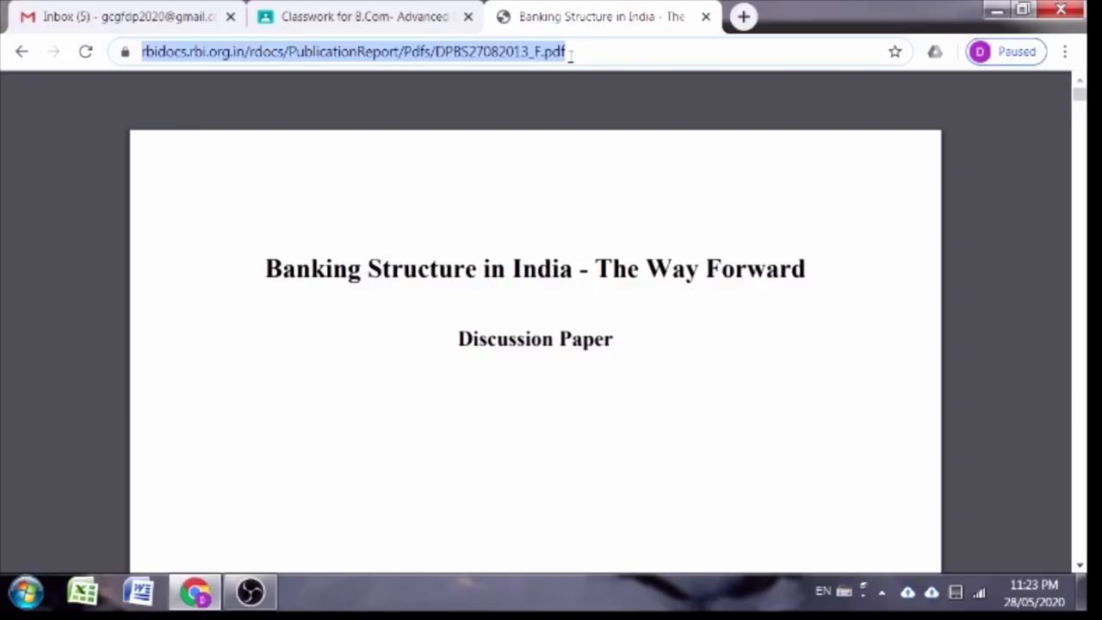
left_click(371, 15)
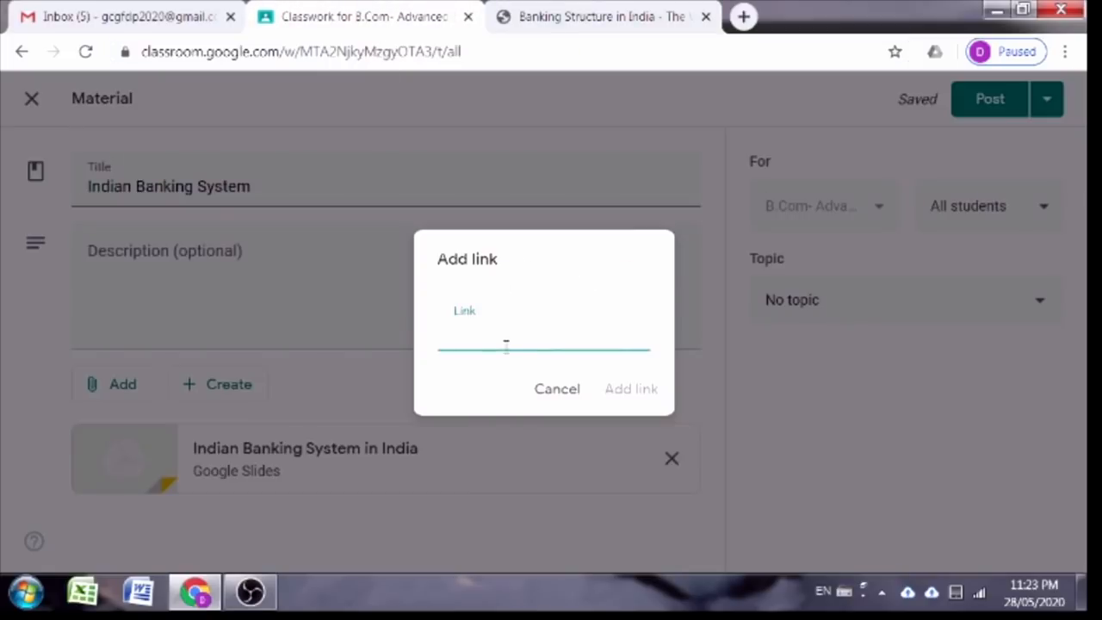
key("ctrl+v")
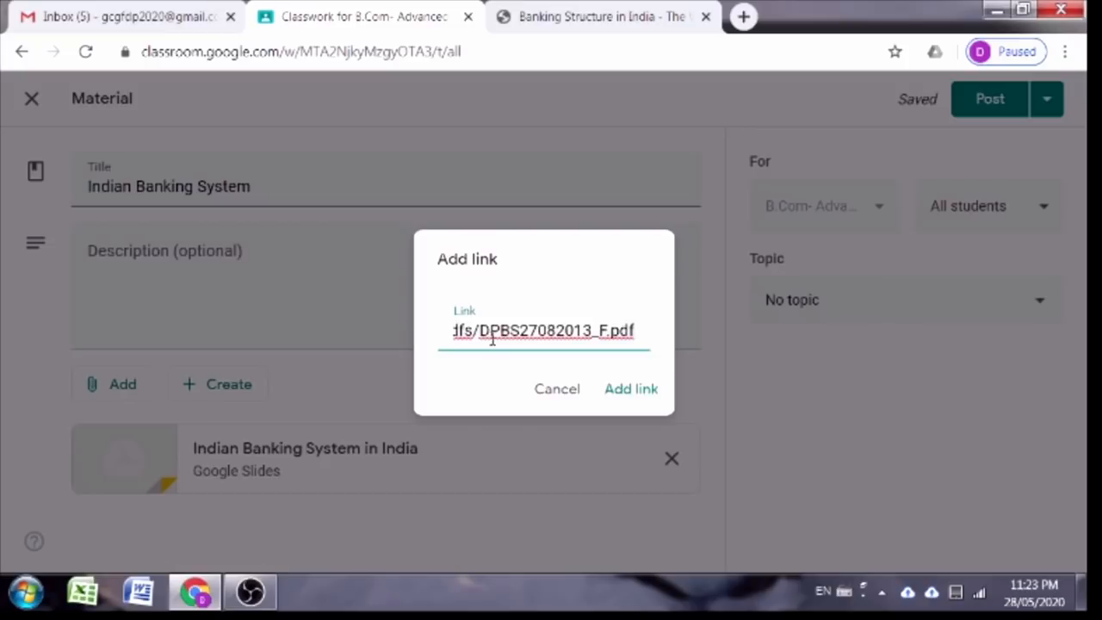
left_click(632, 397)
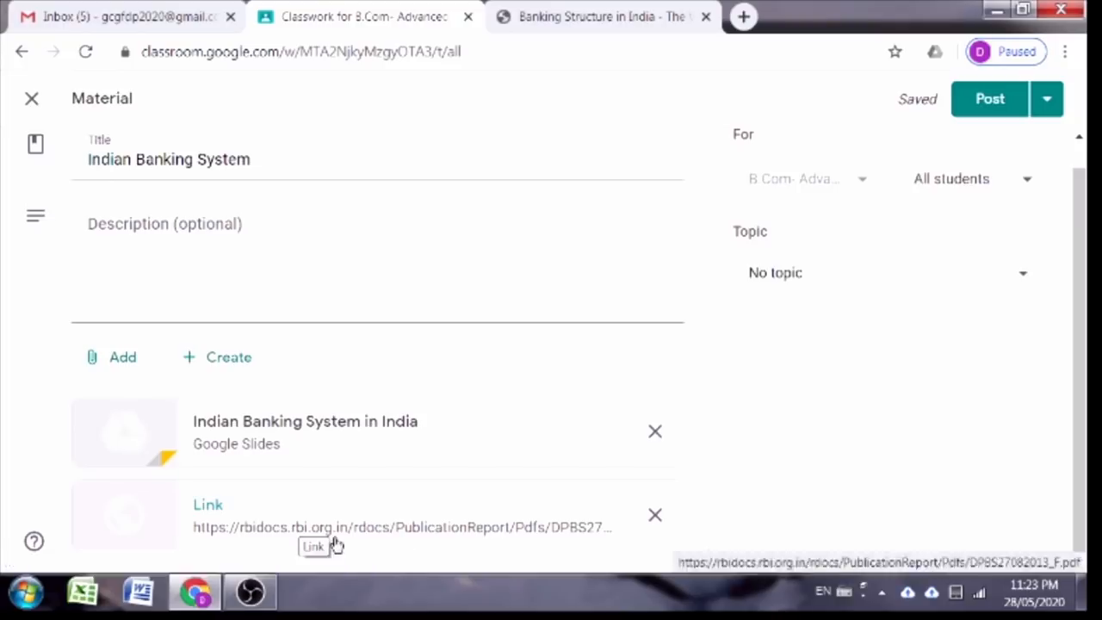
Step: Bring up the computer file browser from the Add > File Upload panel
left_click(129, 364)
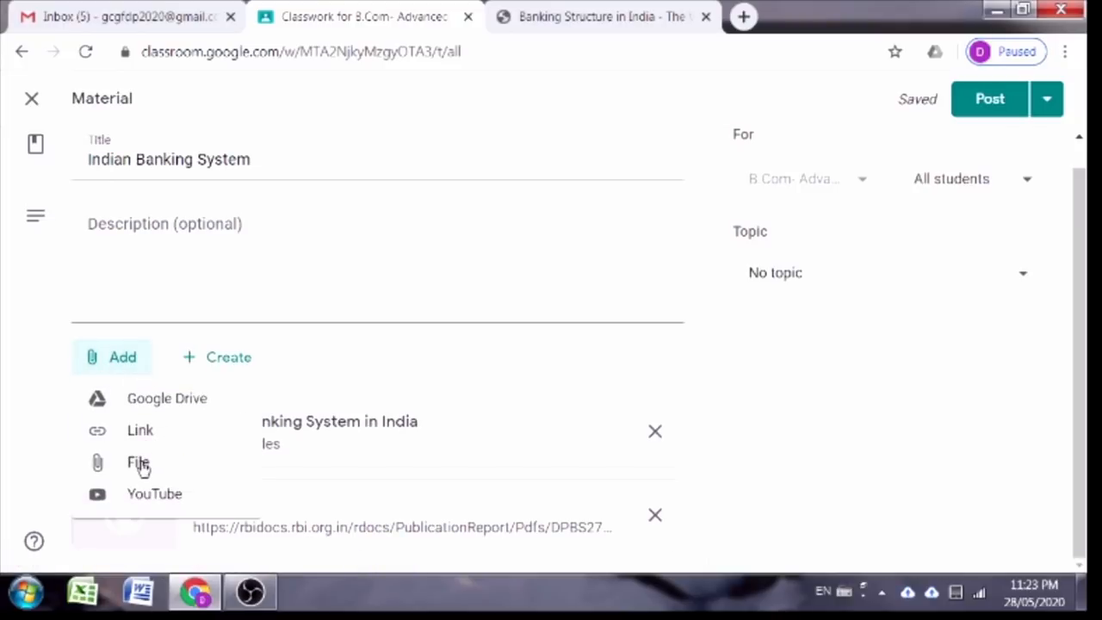
left_click(139, 463)
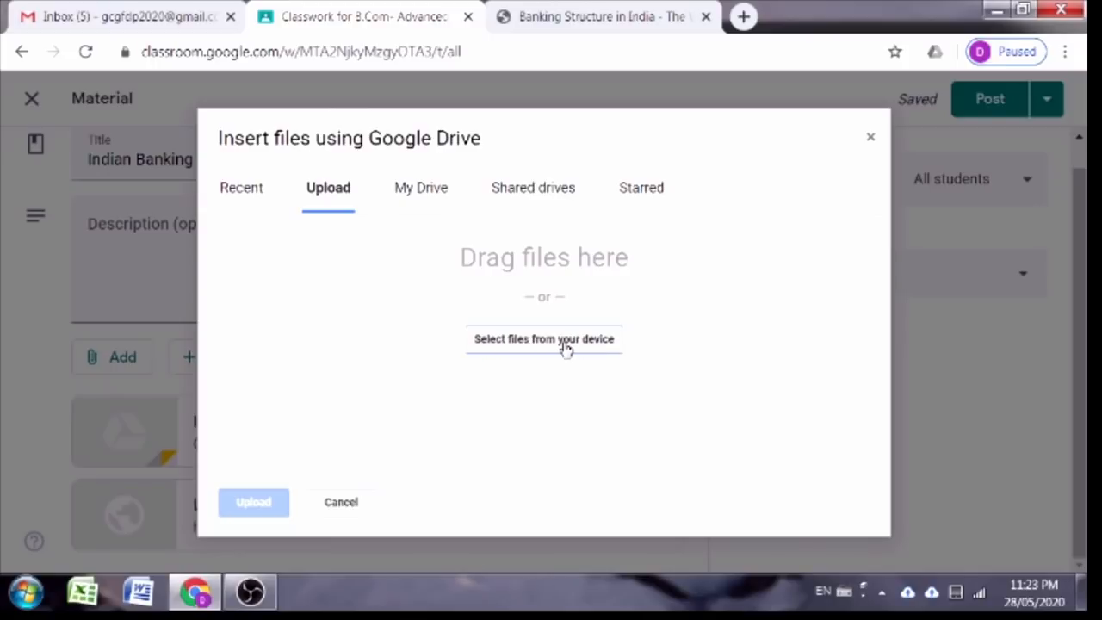
left_click(566, 345)
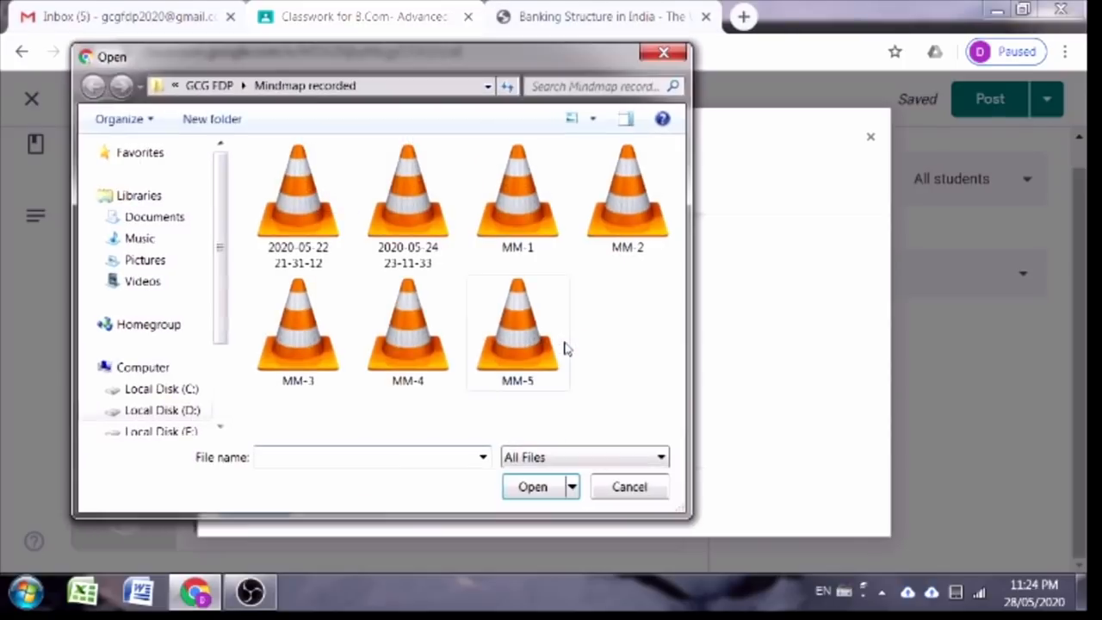
Step: Upload '09_chapter 1.pdf' from D:\Chapter-1 Introduction as a material attachment
left_click(183, 412)
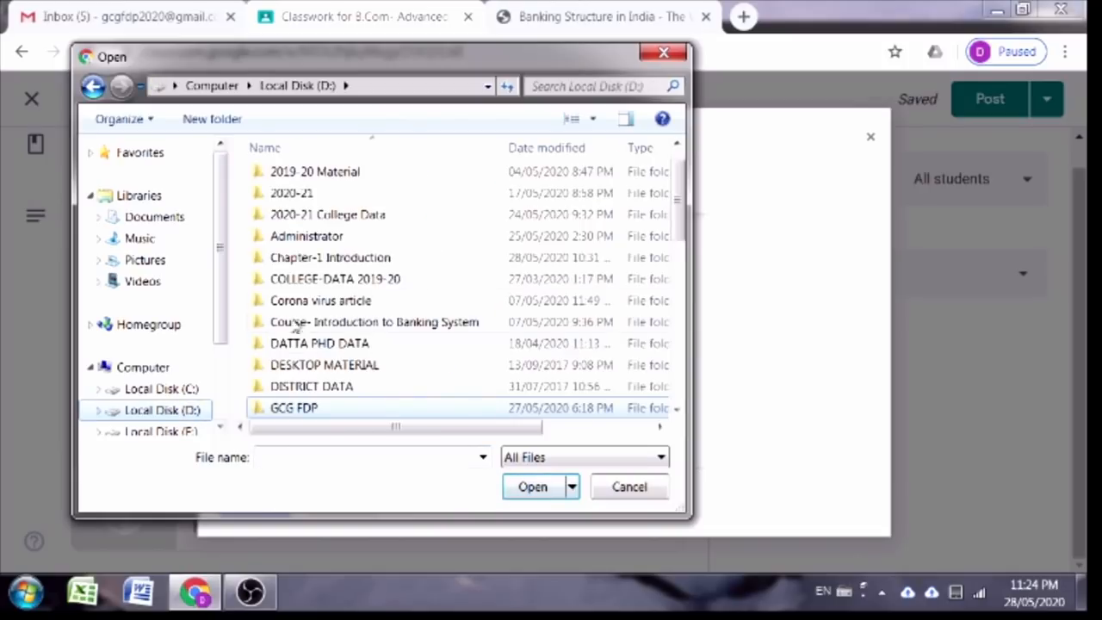
left_click(307, 263)
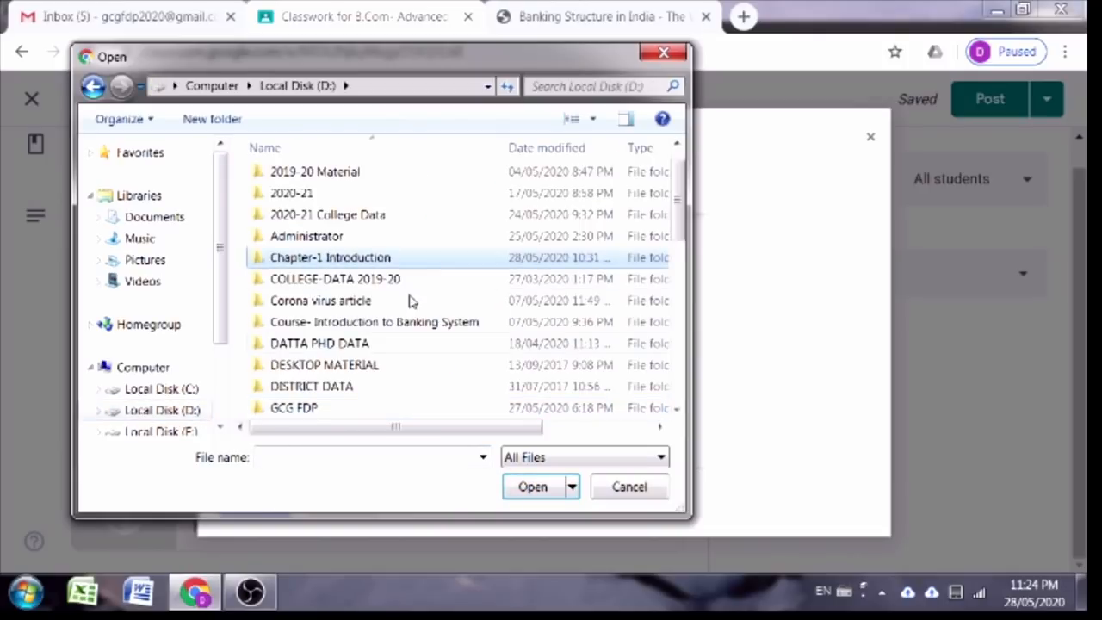
left_click(537, 487)
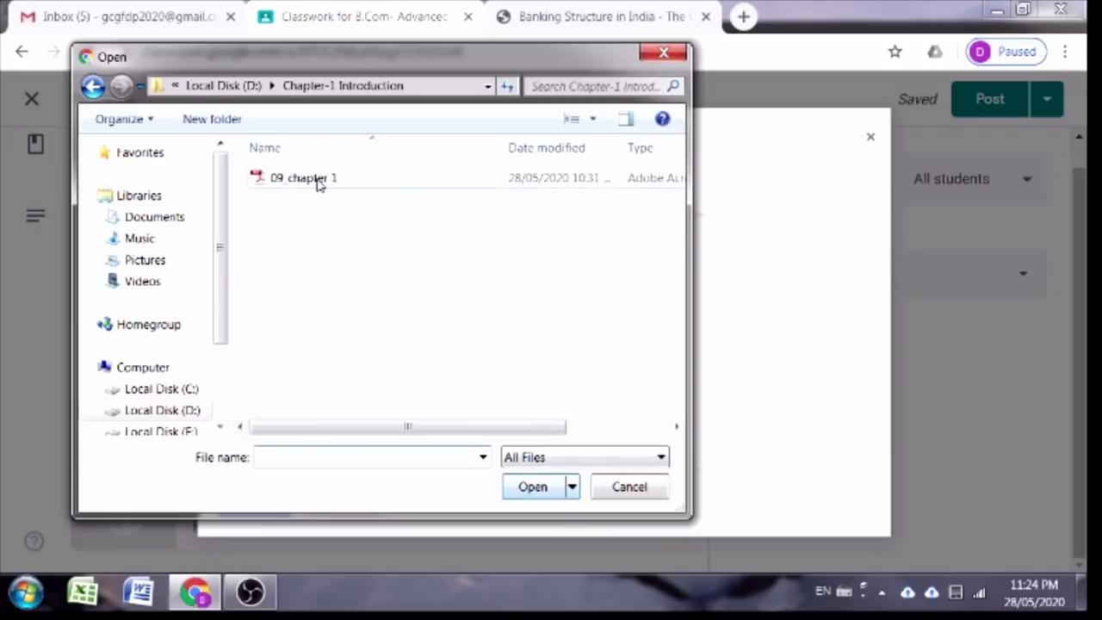
left_click(317, 181)
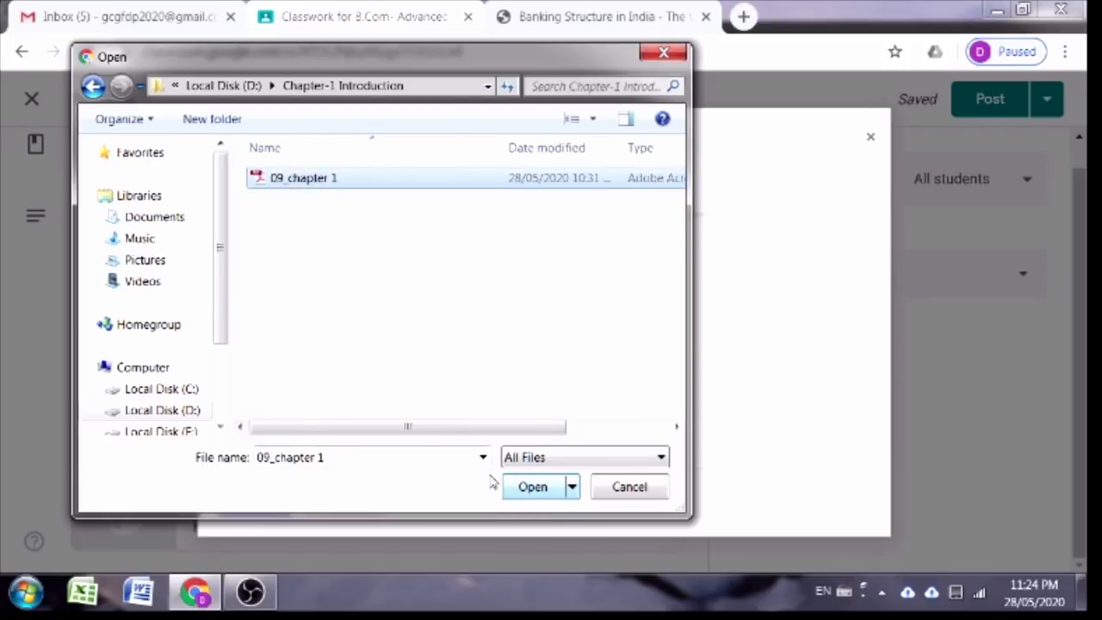
left_click(530, 486)
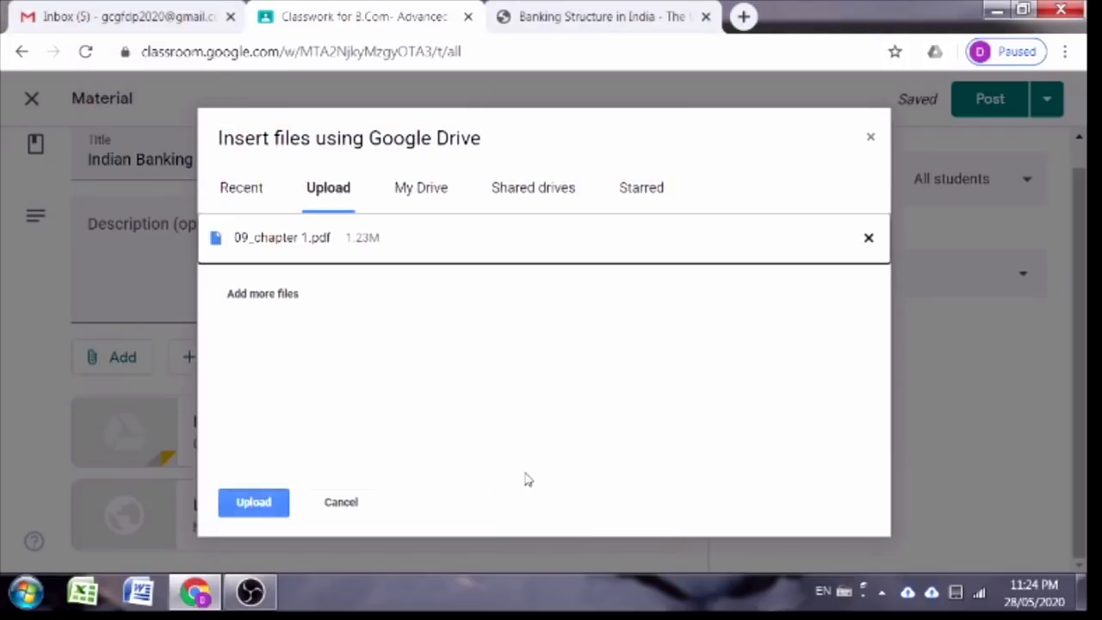
left_click(263, 505)
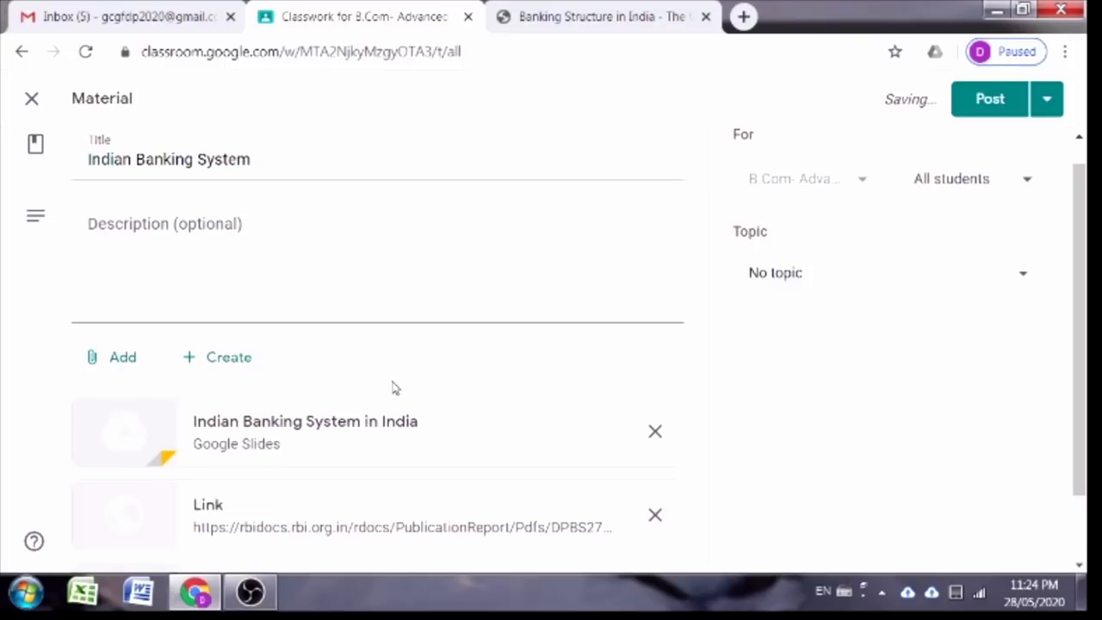
scroll(392, 405, "down", 1)
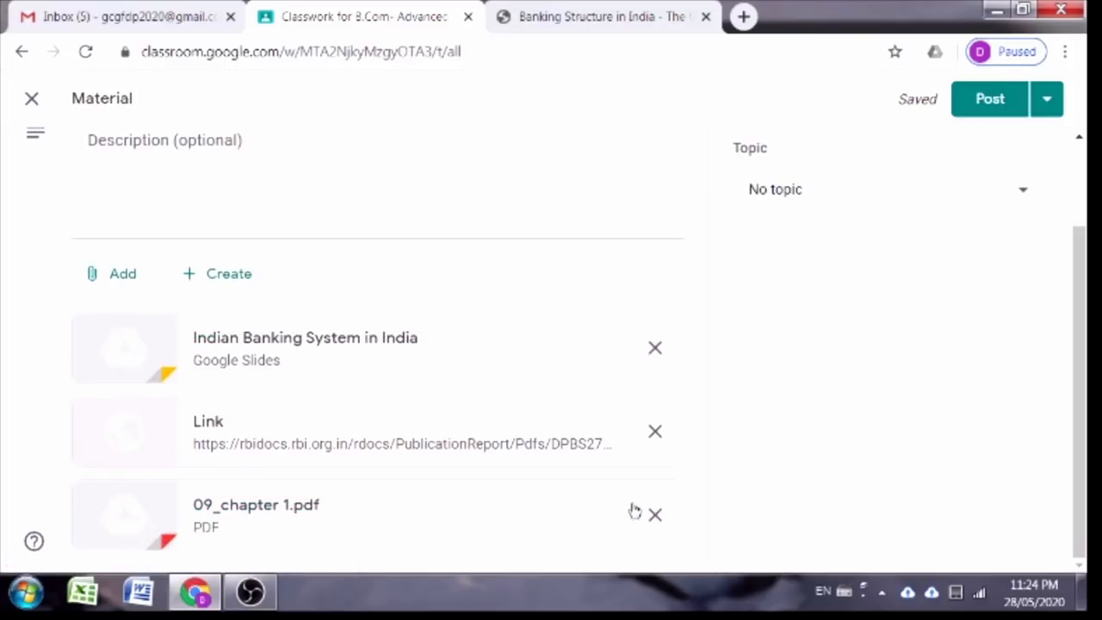
Step: Search YouTube for 'Indian Banking System' and attach 'L5: Structure of Banking System in India'
left_click(111, 275)
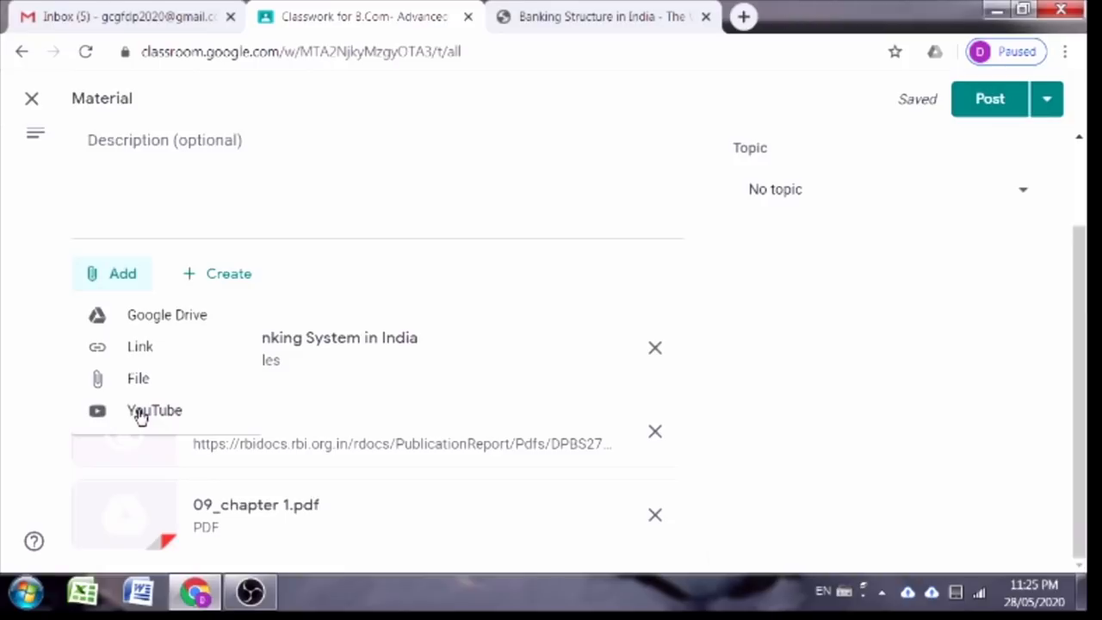
left_click(141, 413)
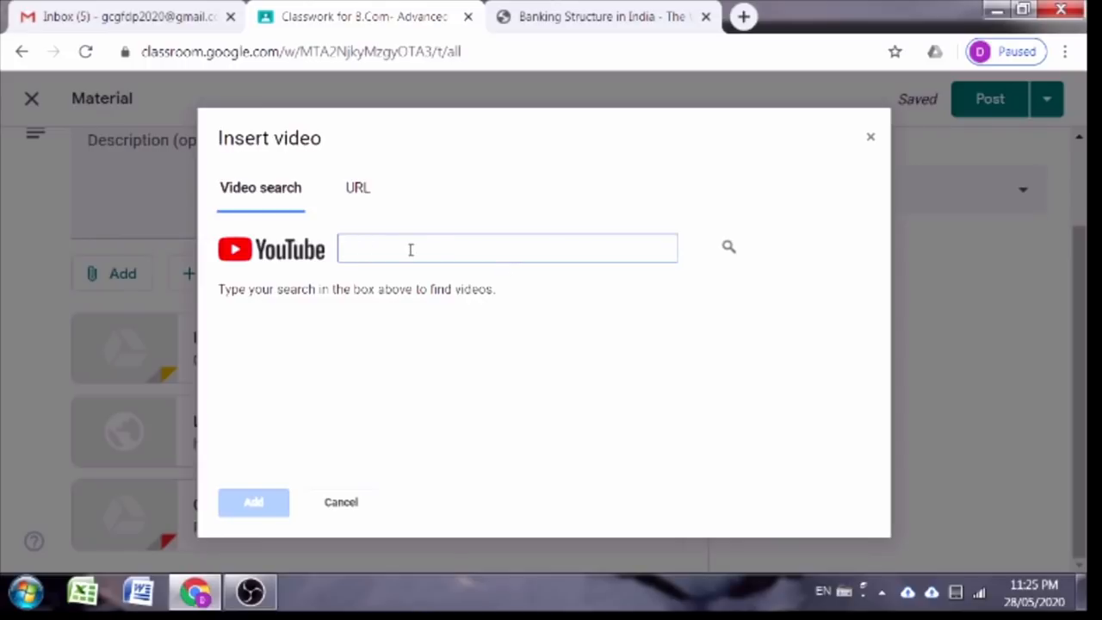
type("Indian Banking")
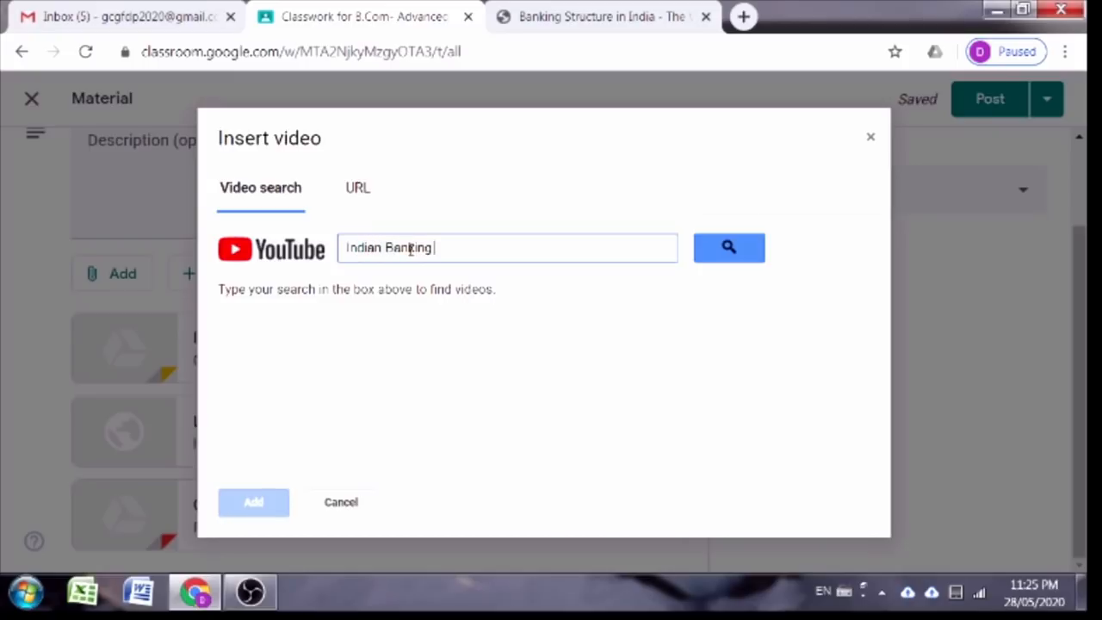
type("System")
left_click(727, 250)
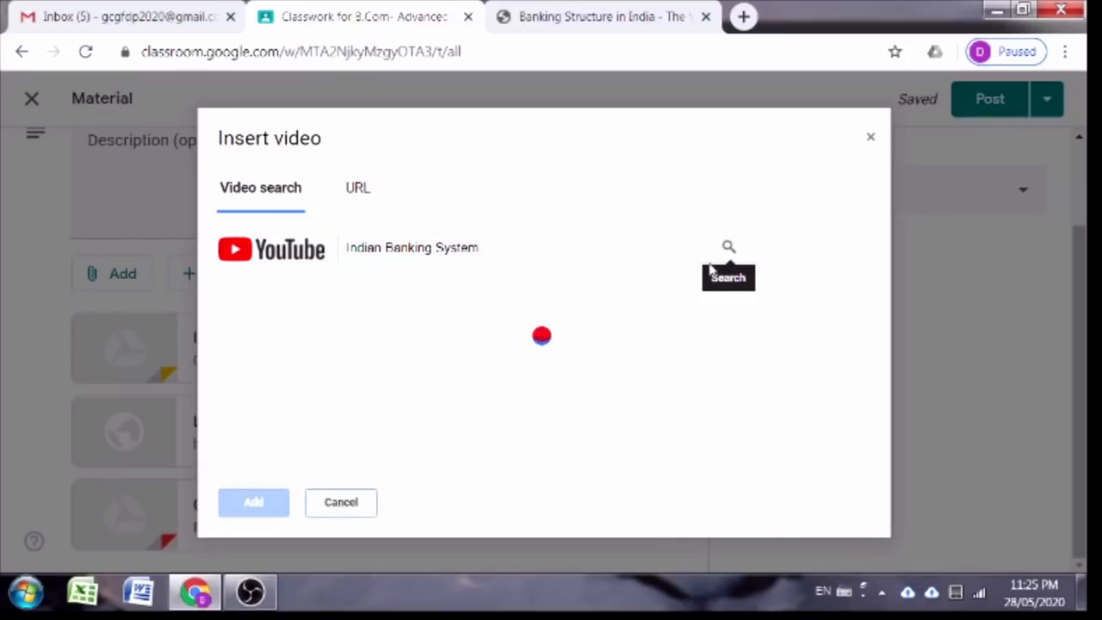
scroll(496, 372, "down", 2)
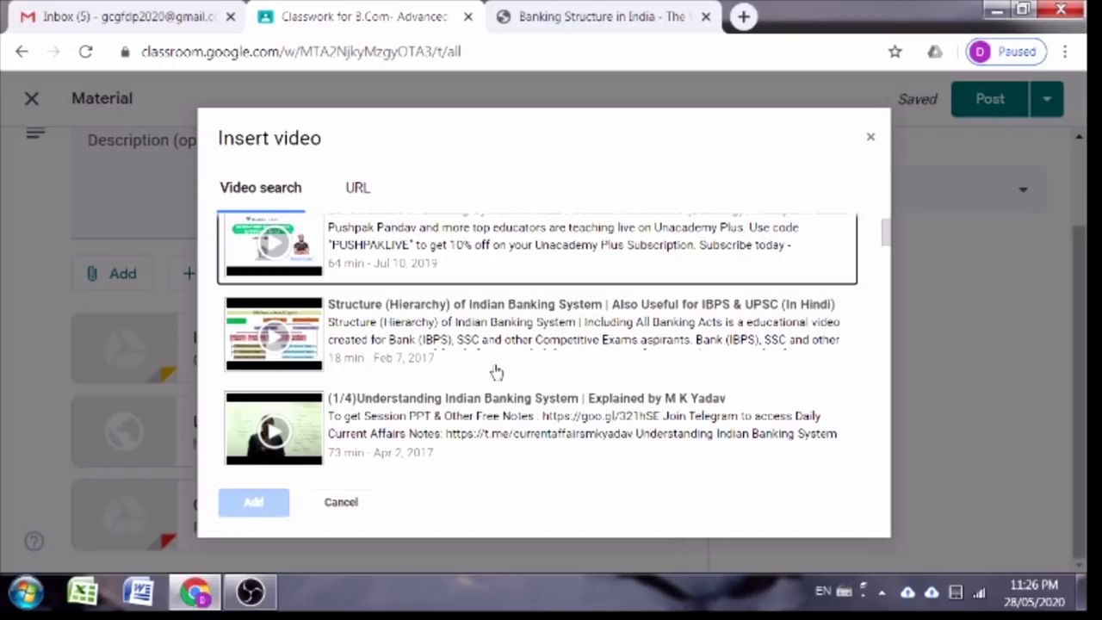
scroll(497, 371, "up", 2)
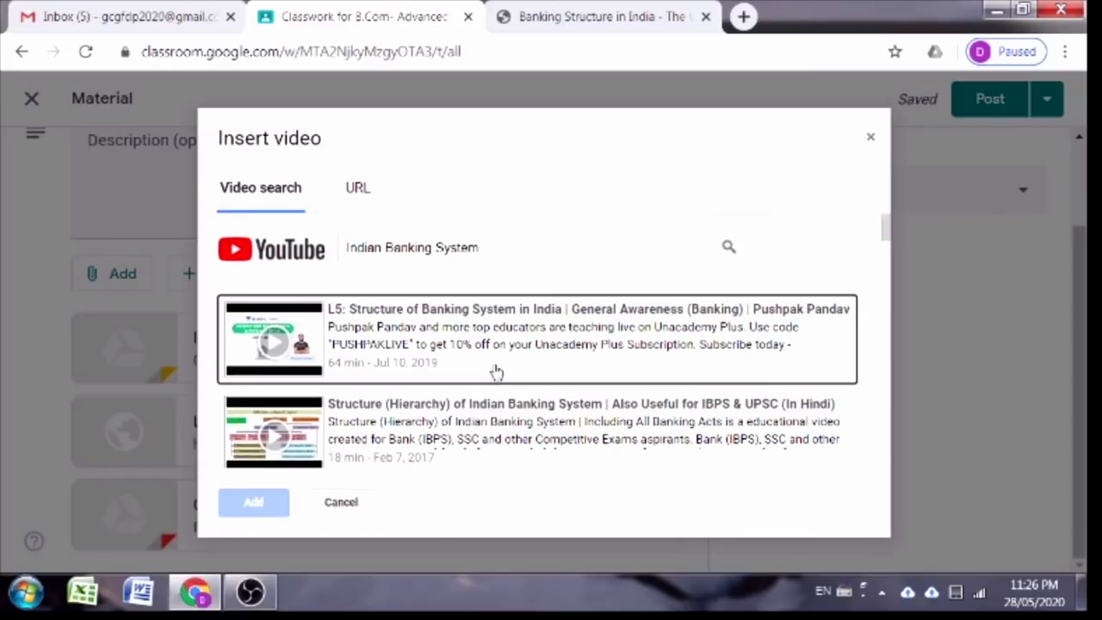
scroll(482, 354, "down", 2)
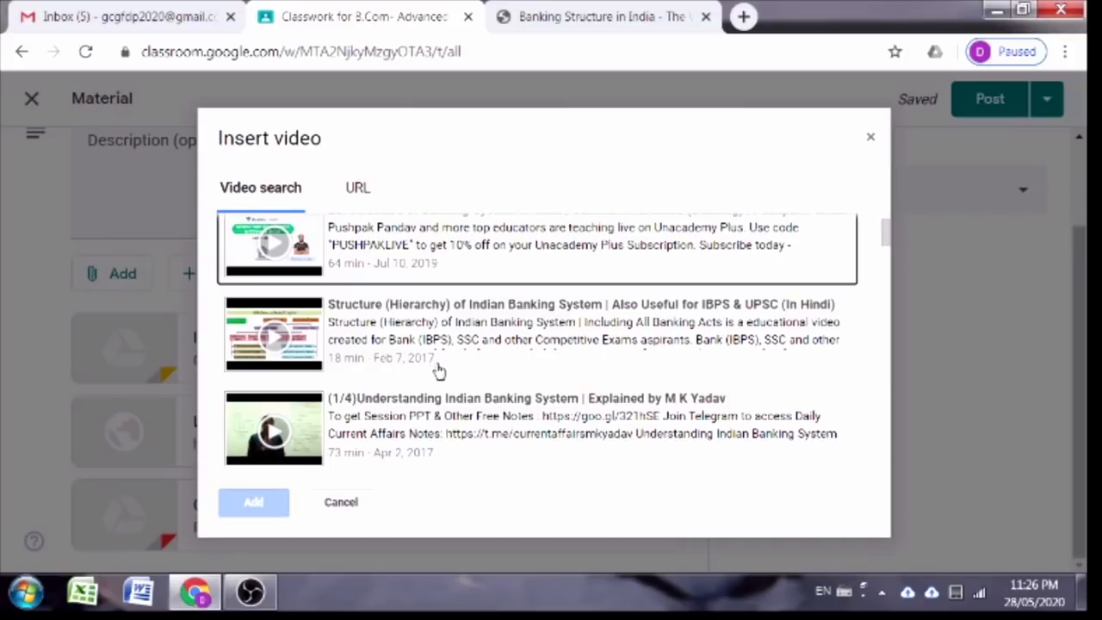
scroll(440, 369, "up", 2)
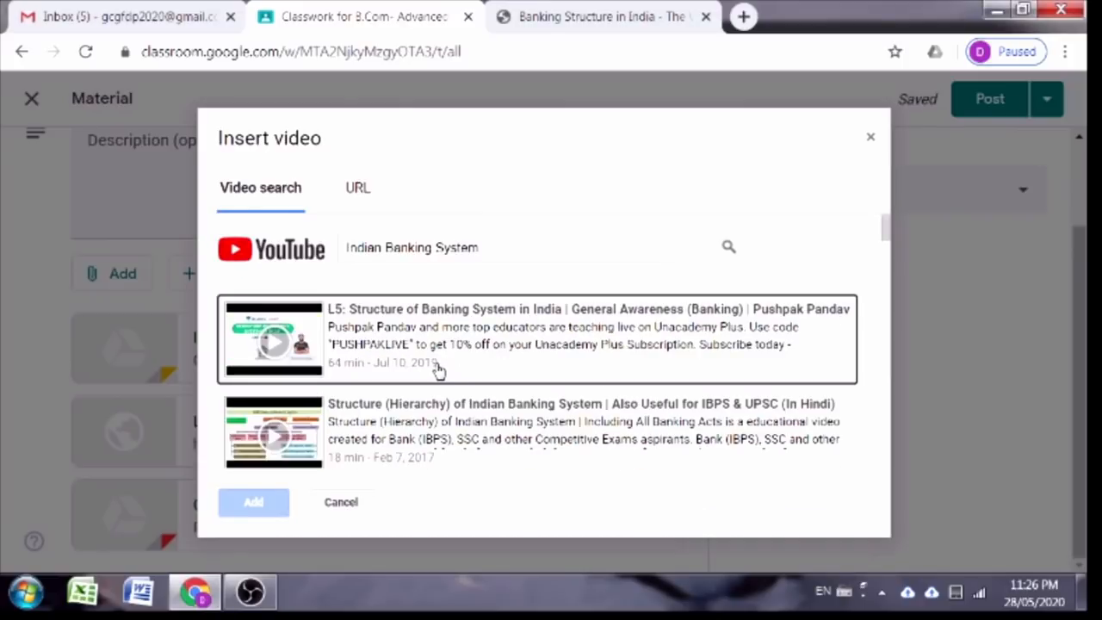
left_click(387, 342)
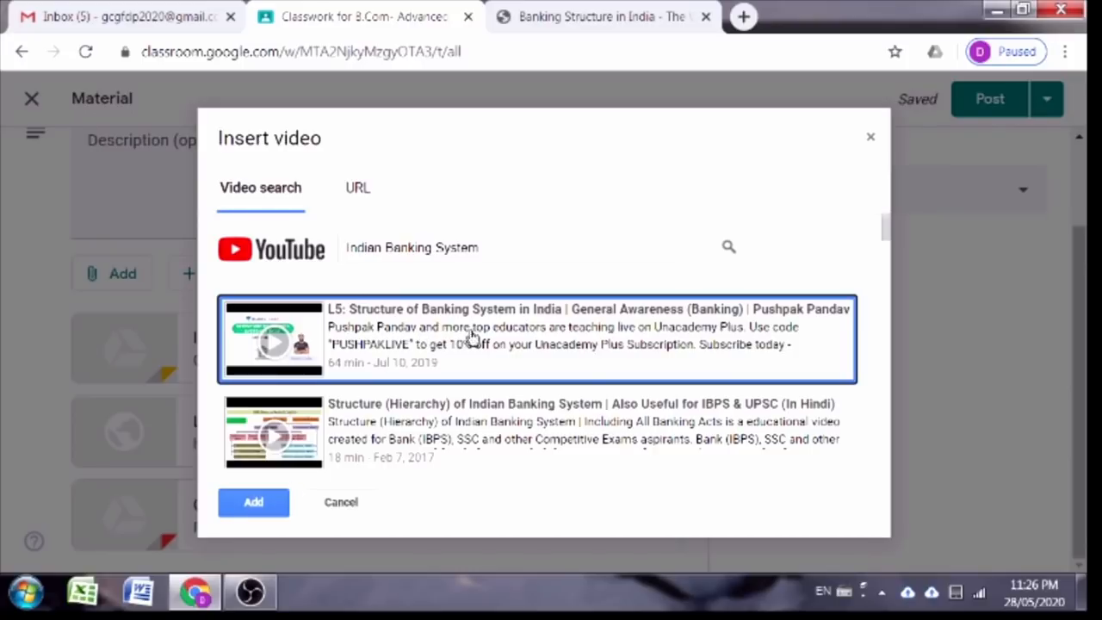
left_click(255, 508)
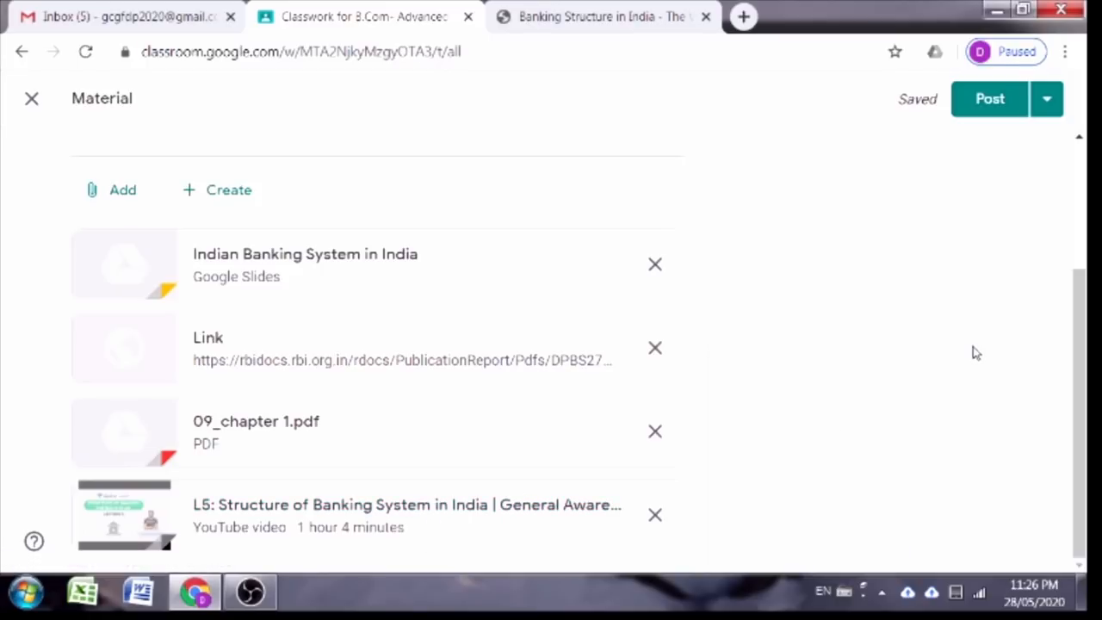
left_click(119, 196)
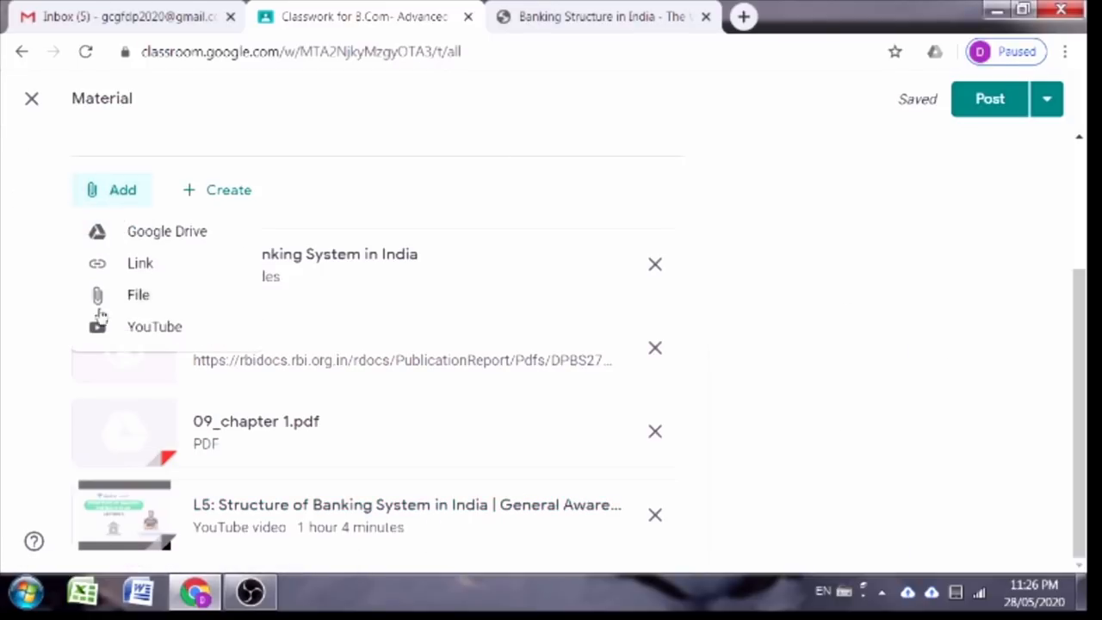
Step: Set the YouTube insert dialog to add a video by URL and open a new Chrome tab
left_click(117, 326)
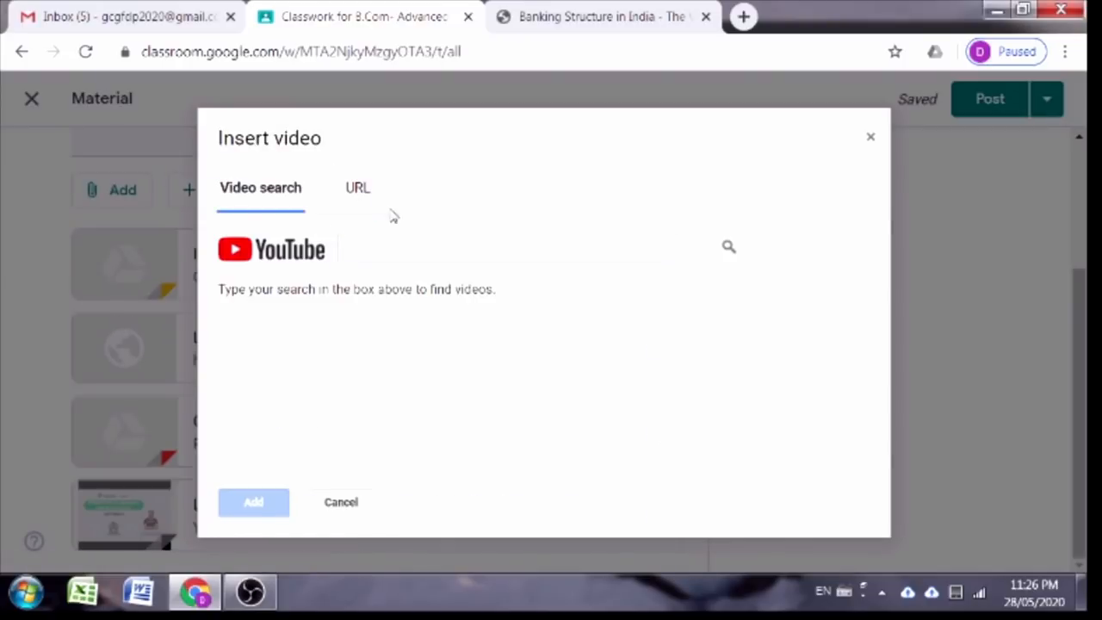
left_click(357, 192)
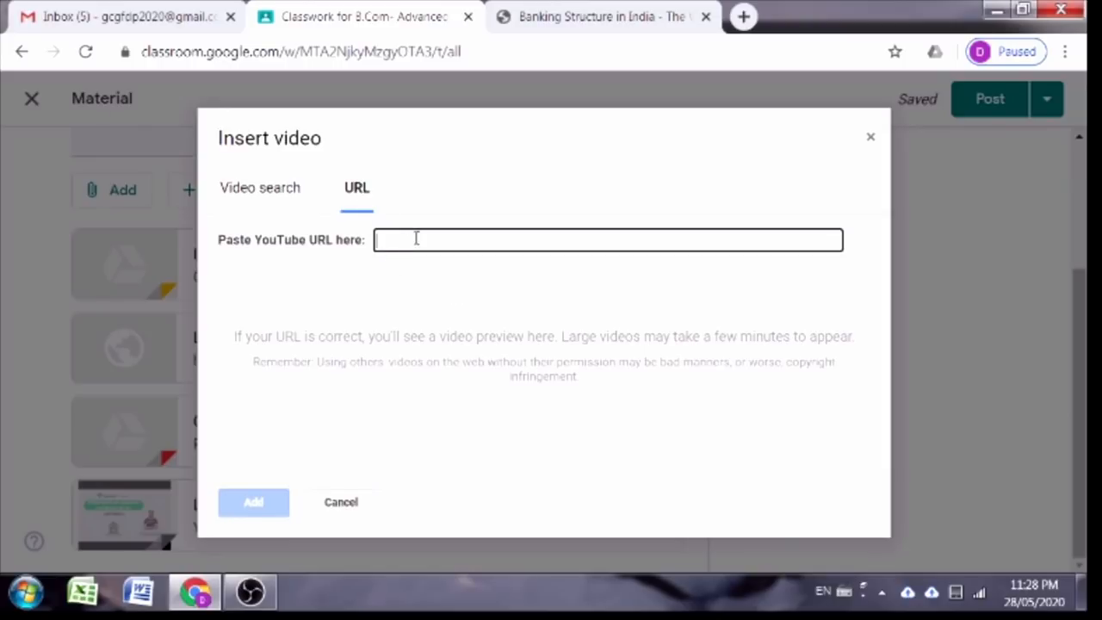
left_click(742, 17)
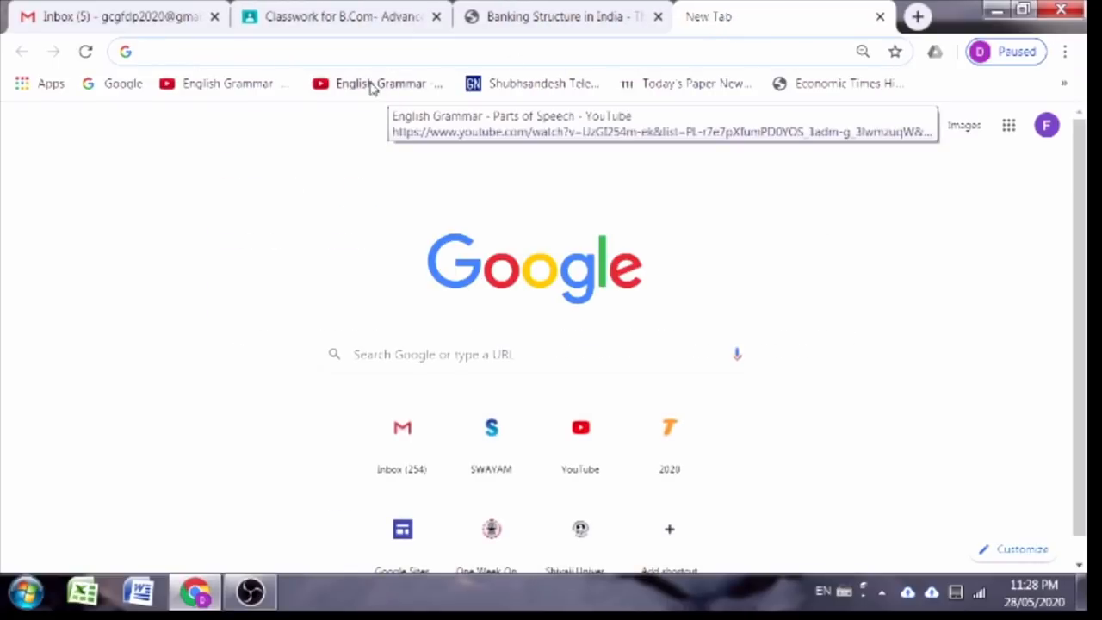
Step: Go to youtube.com and search for 'Indian Banking system'
left_click(363, 56)
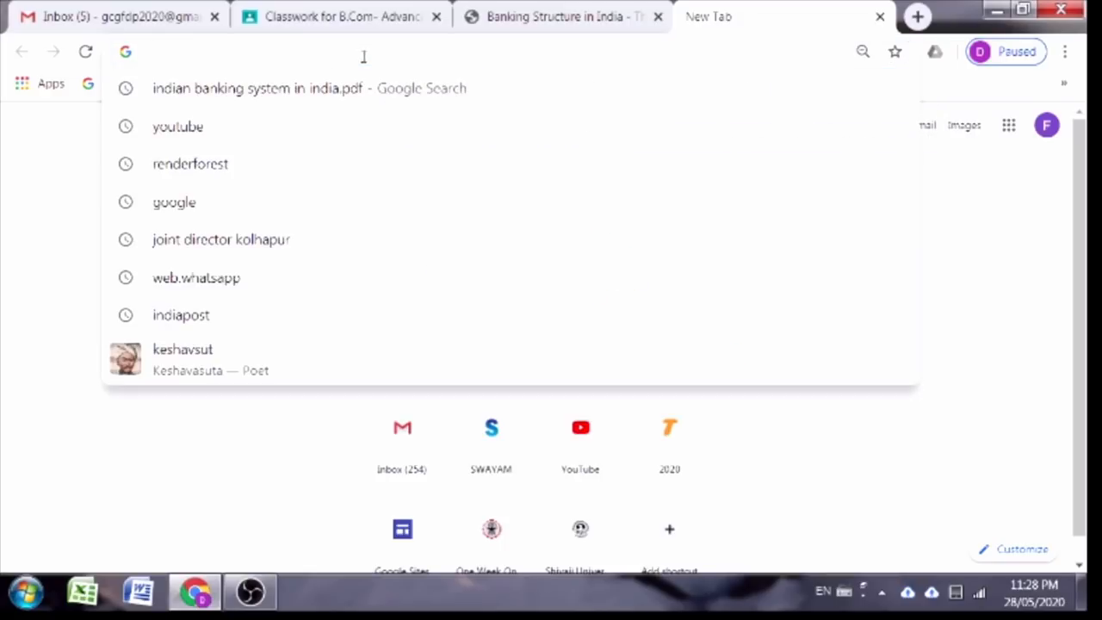
type("you")
key("Return")
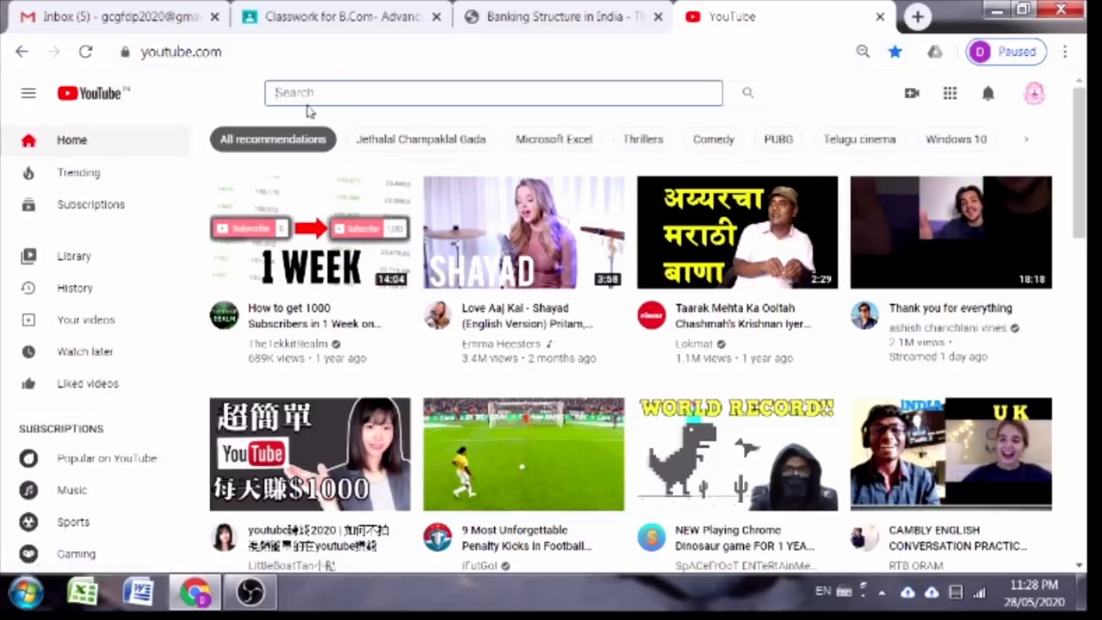
left_click(306, 104)
type("Indian B")
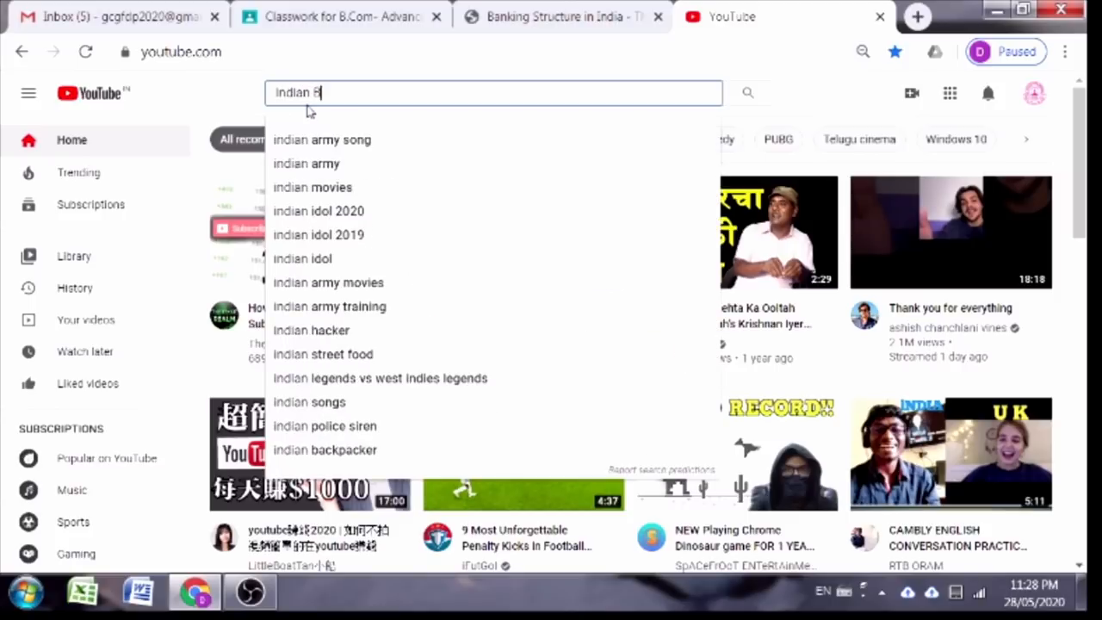
type("anking system")
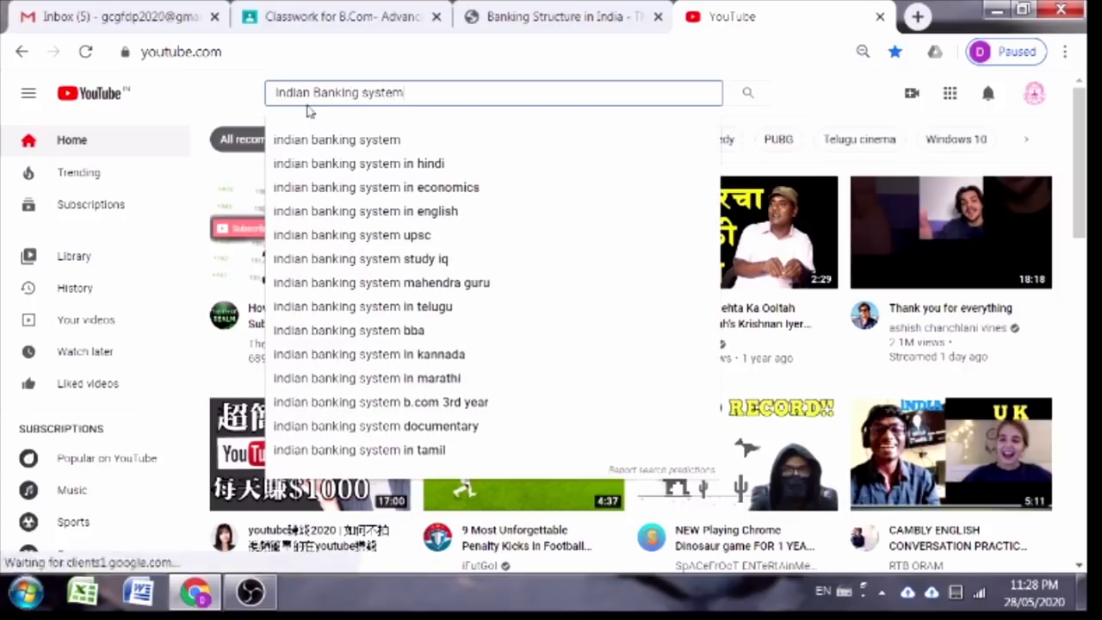
key("Return")
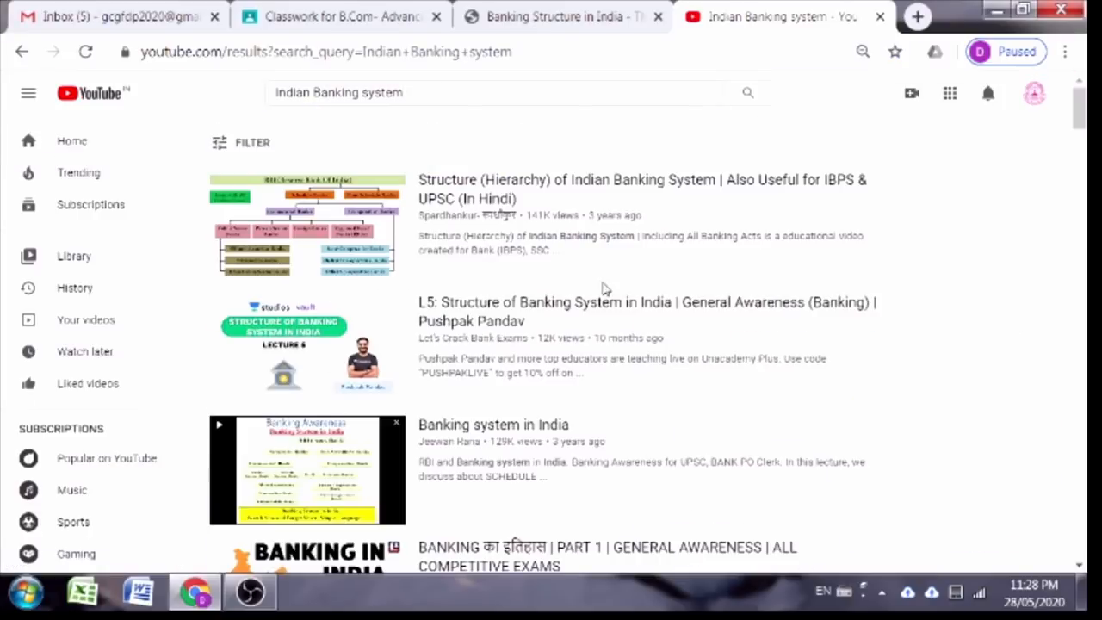
Step: Open the 'Banking system in India' video, copy its address, and return to Classroom
left_click(315, 449)
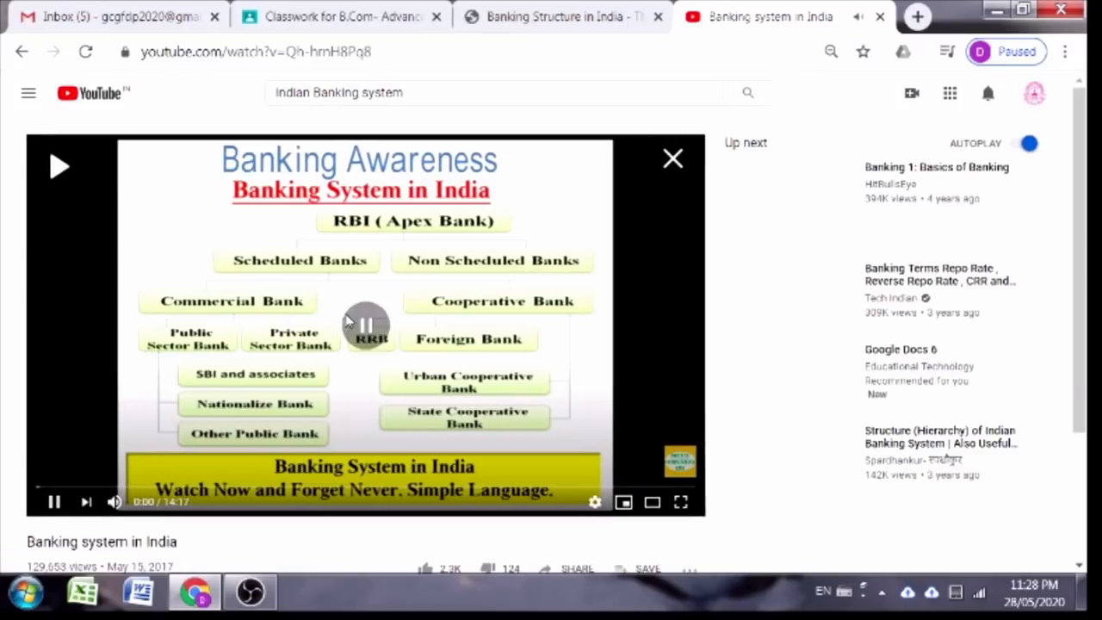
left_click(303, 54)
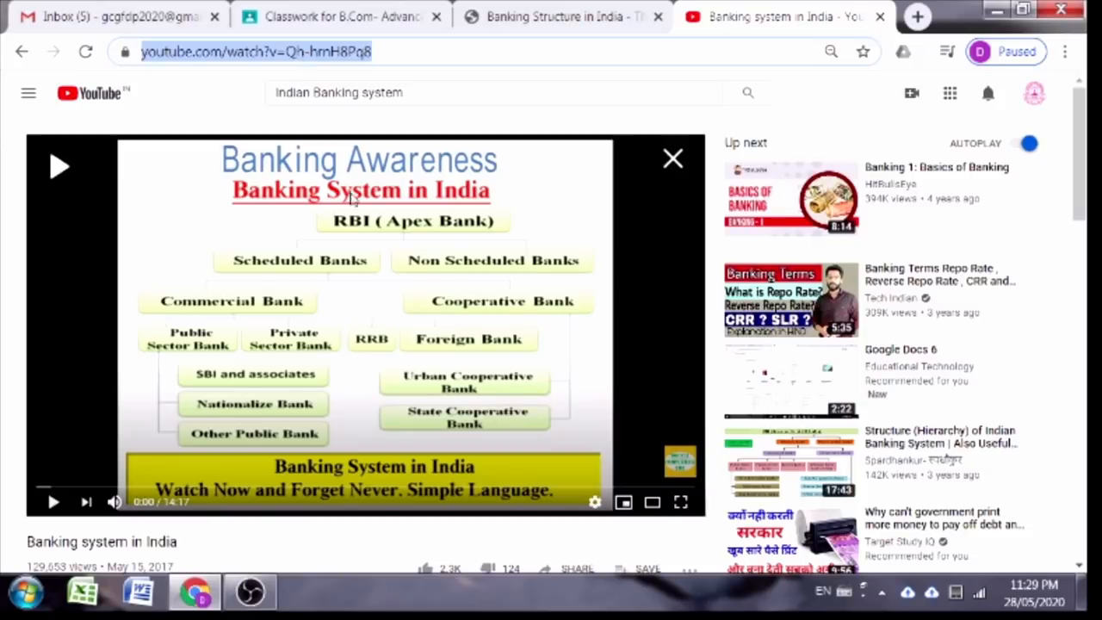
left_click(359, 19)
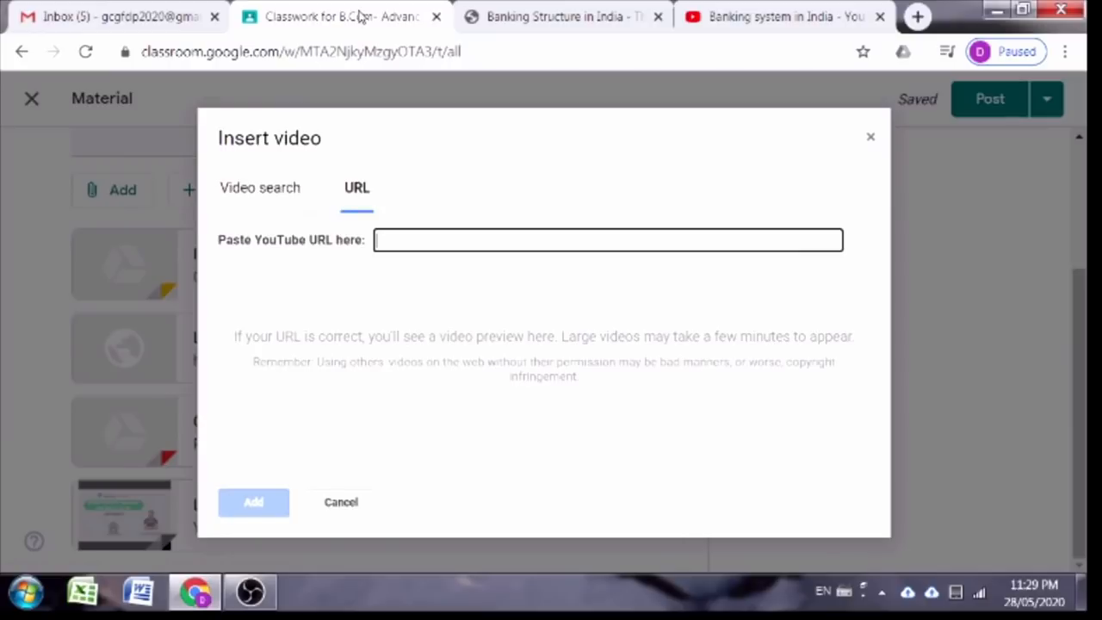
Step: Paste the 'Banking system in India' video URL and add it as the fifth attachment
type("https://www.youtube.com/watch?v=Qh_hrnH8Pq8")
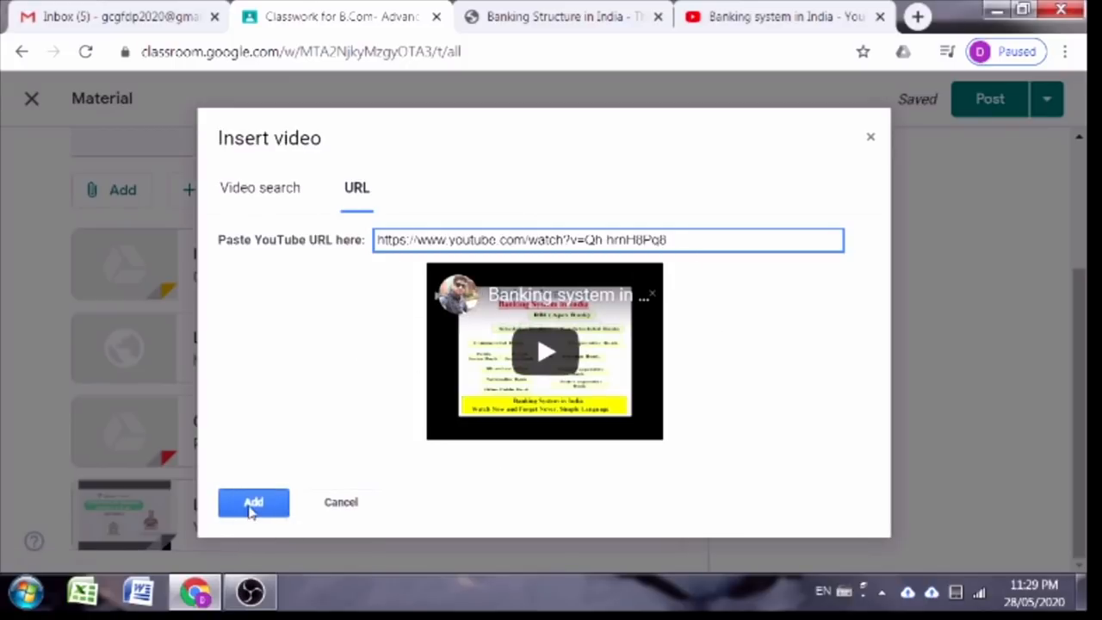
left_click(250, 505)
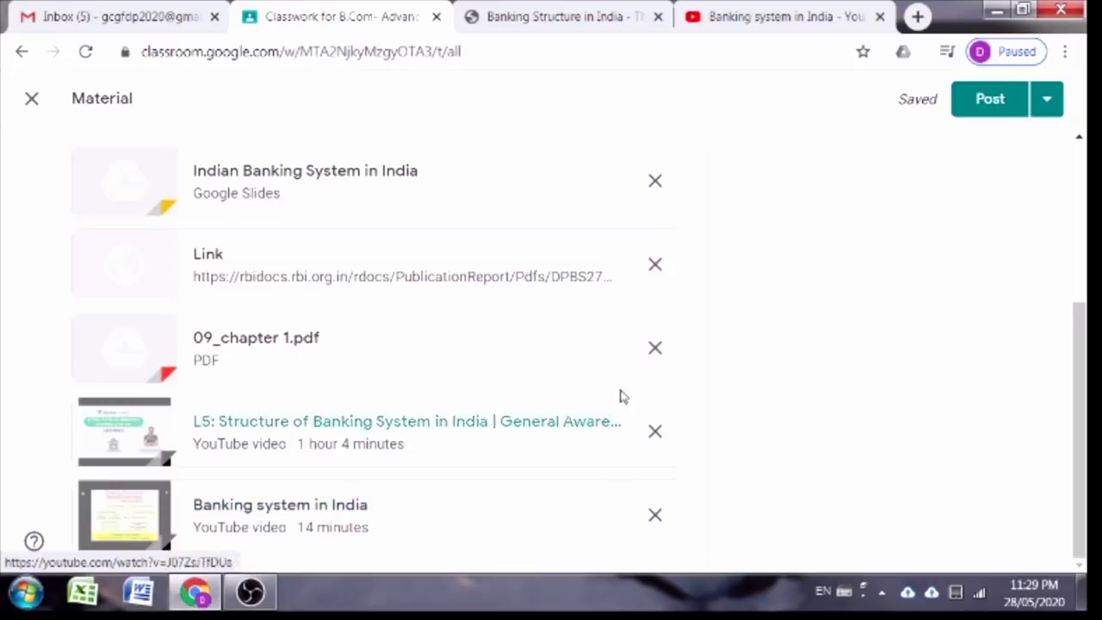
scroll(878, 350, "up", 1)
scroll(878, 350, "up", 3)
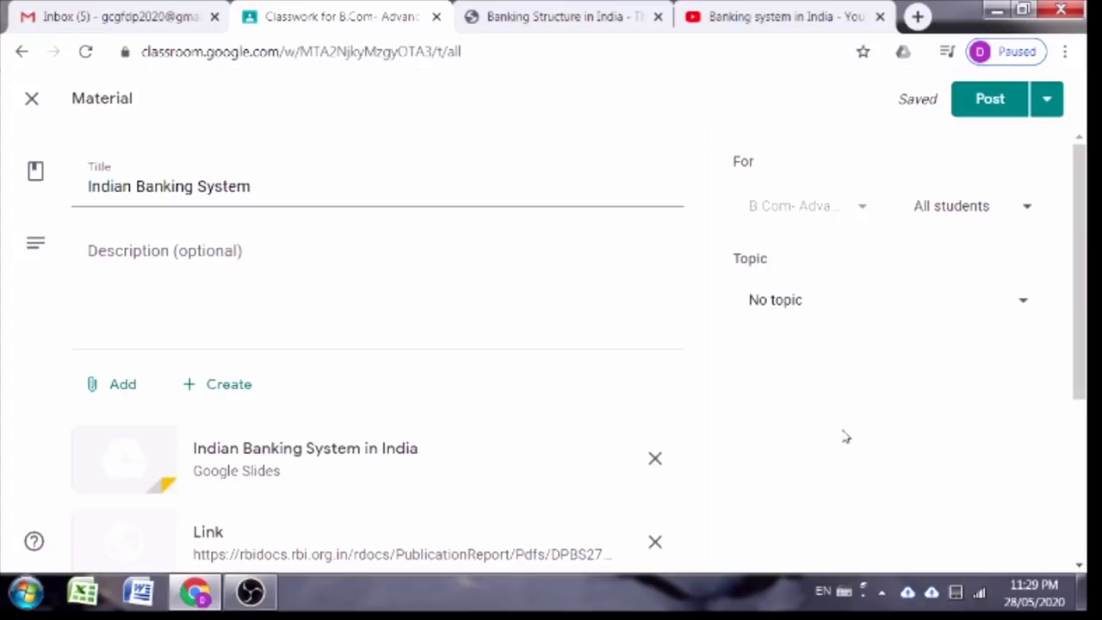
scroll(848, 420, "down", 4)
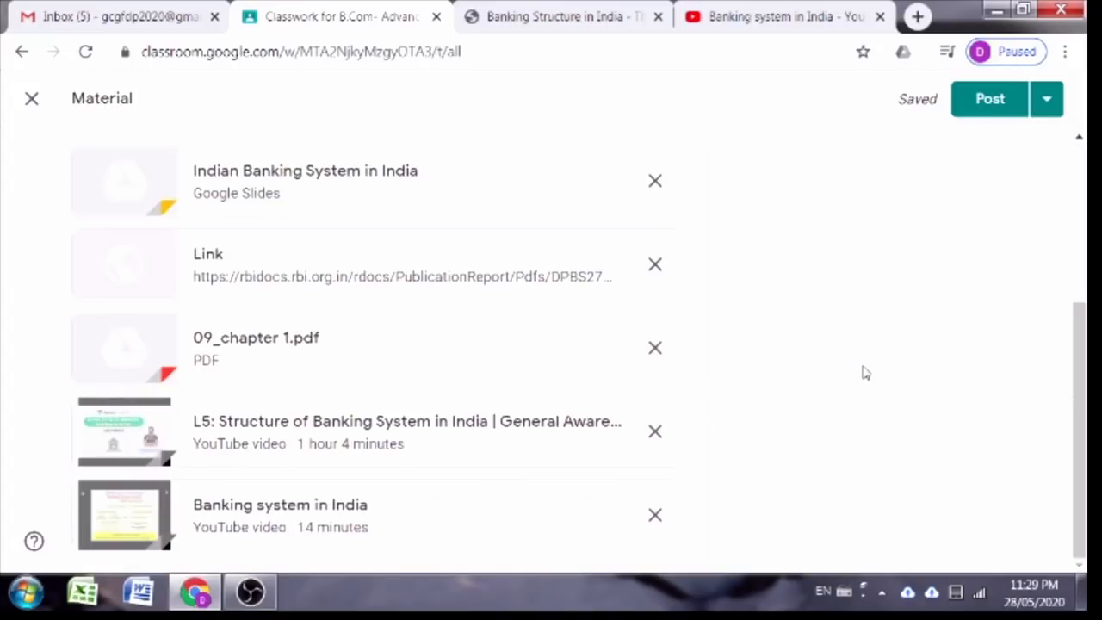
scroll(863, 362, "up", 1)
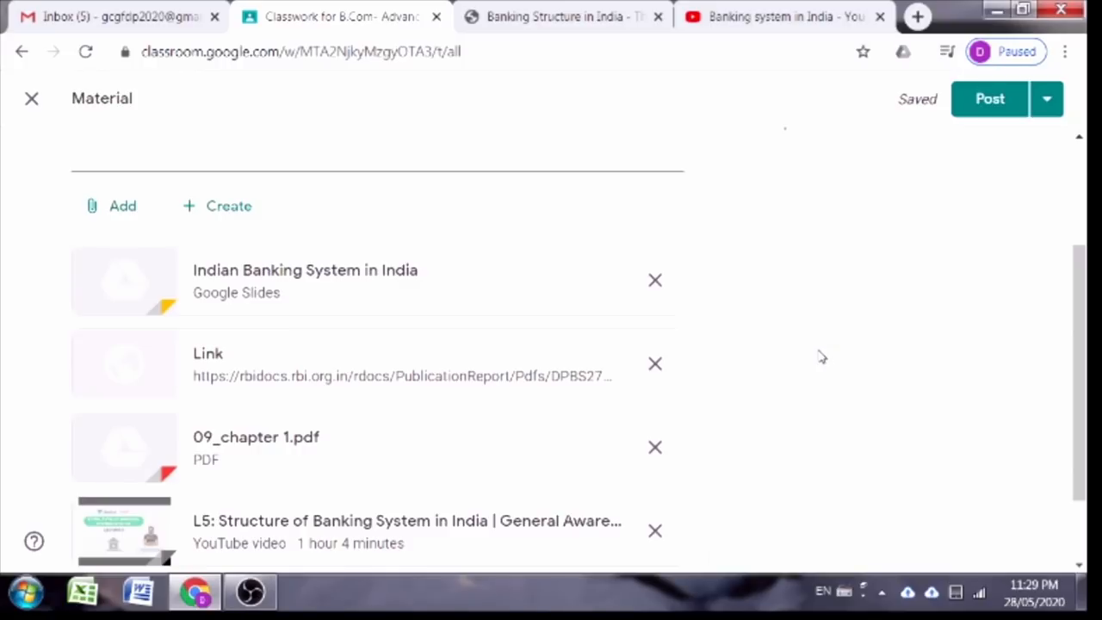
scroll(814, 354, "up", 2)
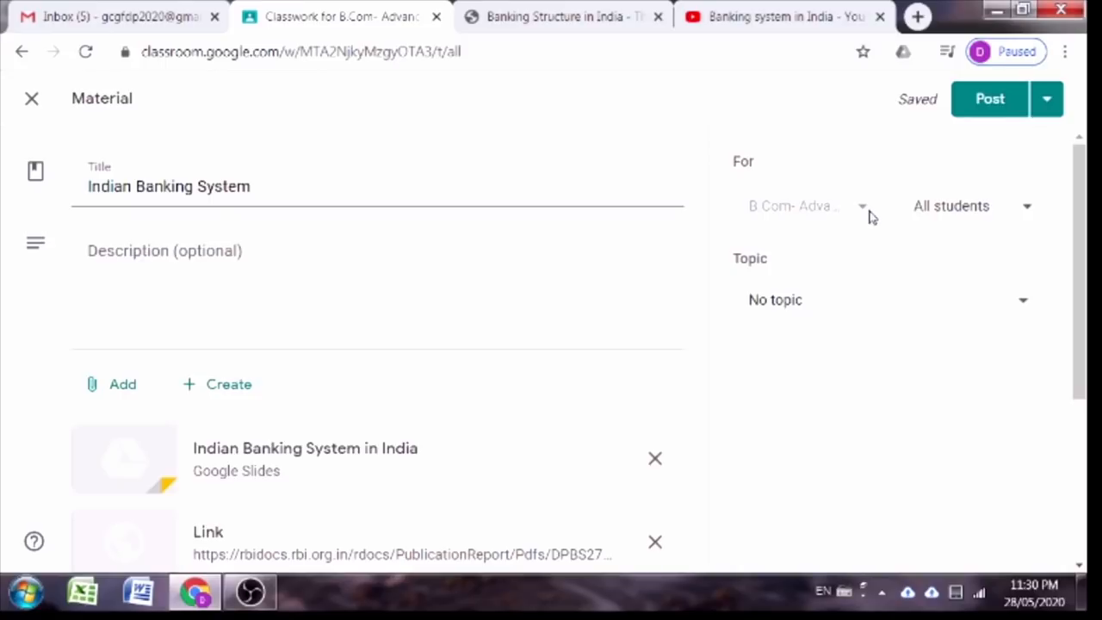
Step: Keep the Indian Banking System material addressed to all students
left_click(1028, 215)
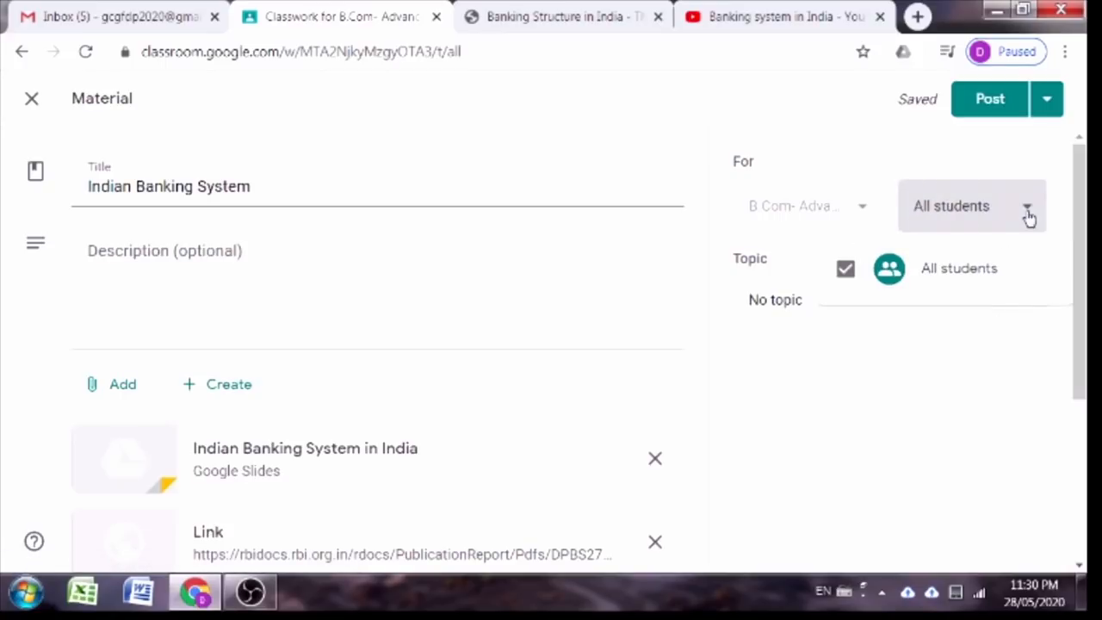
left_click(846, 271)
left_click(844, 273)
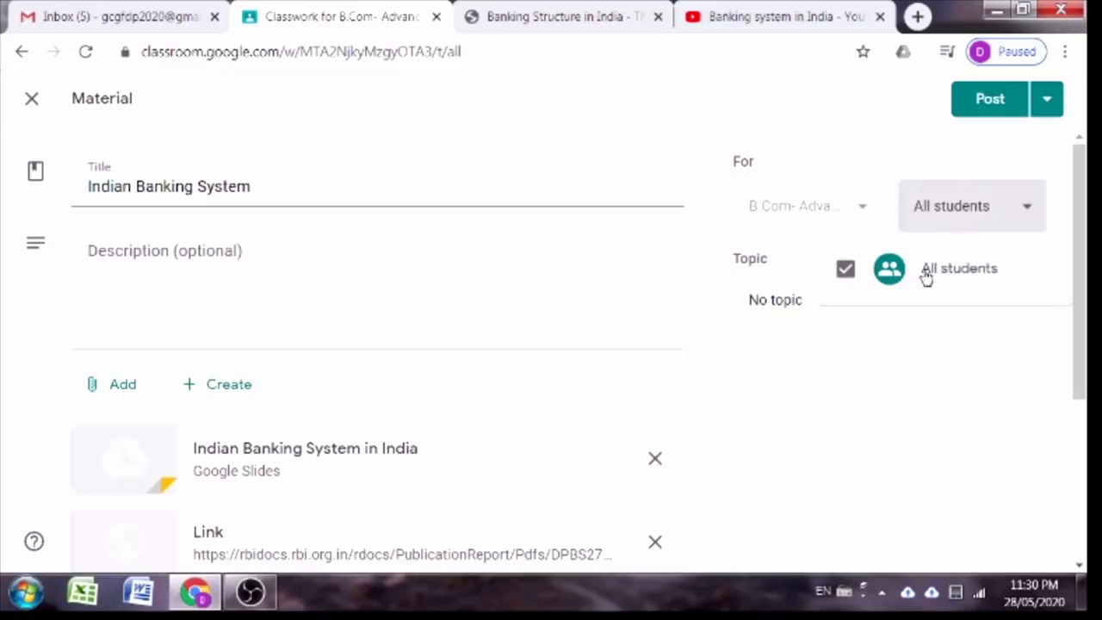
left_click(817, 386)
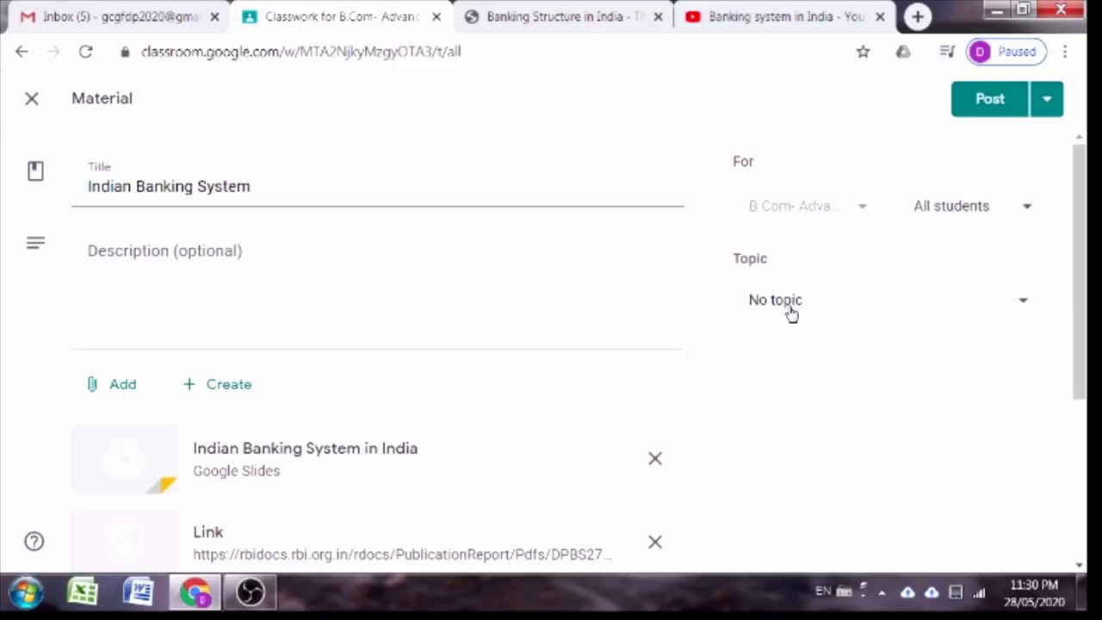
Step: File the material under the Introduction topic and post it to the class
left_click(996, 313)
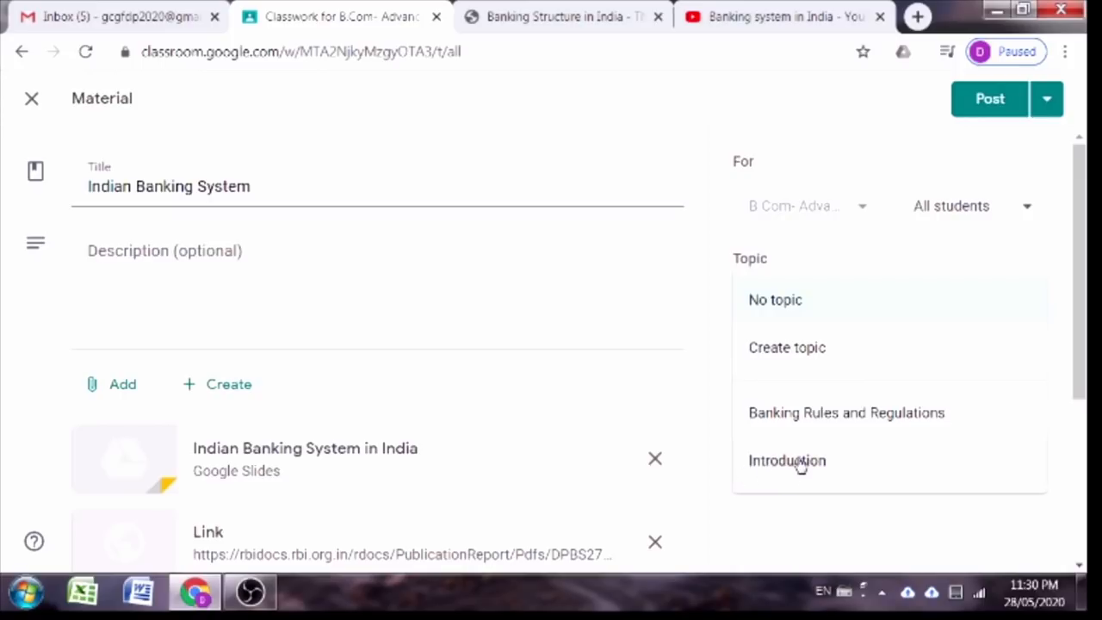
left_click(798, 465)
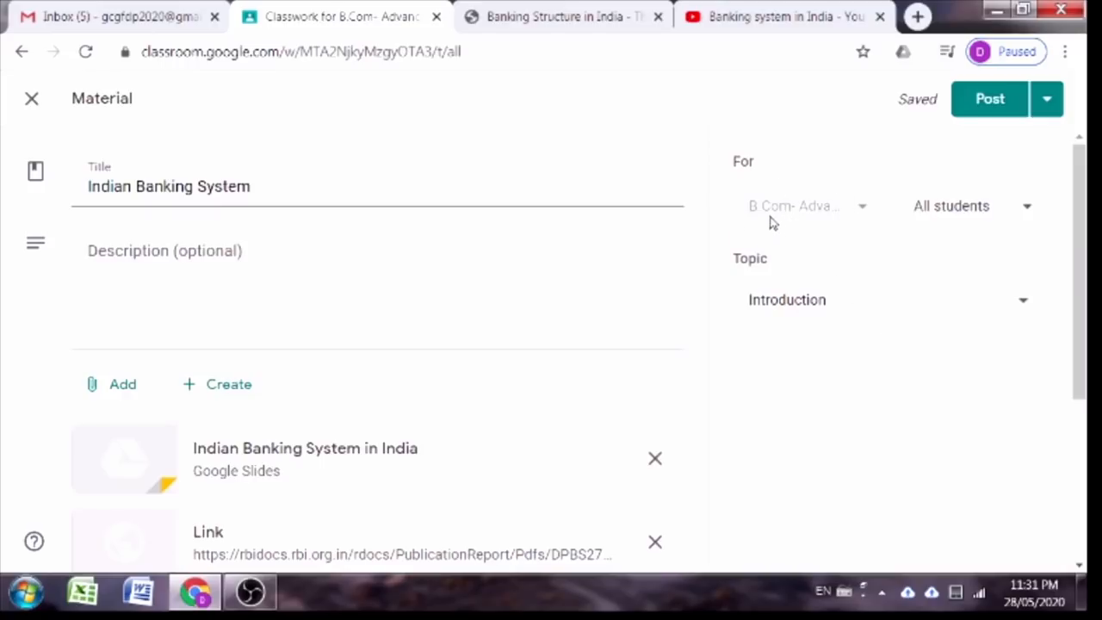
left_click(962, 215)
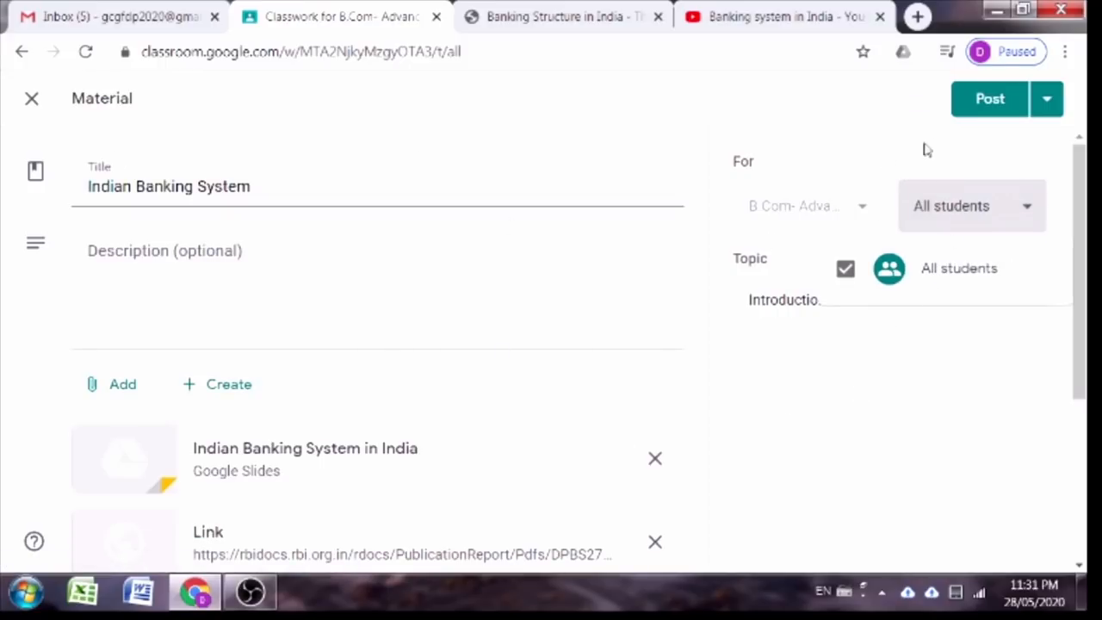
left_click(988, 112)
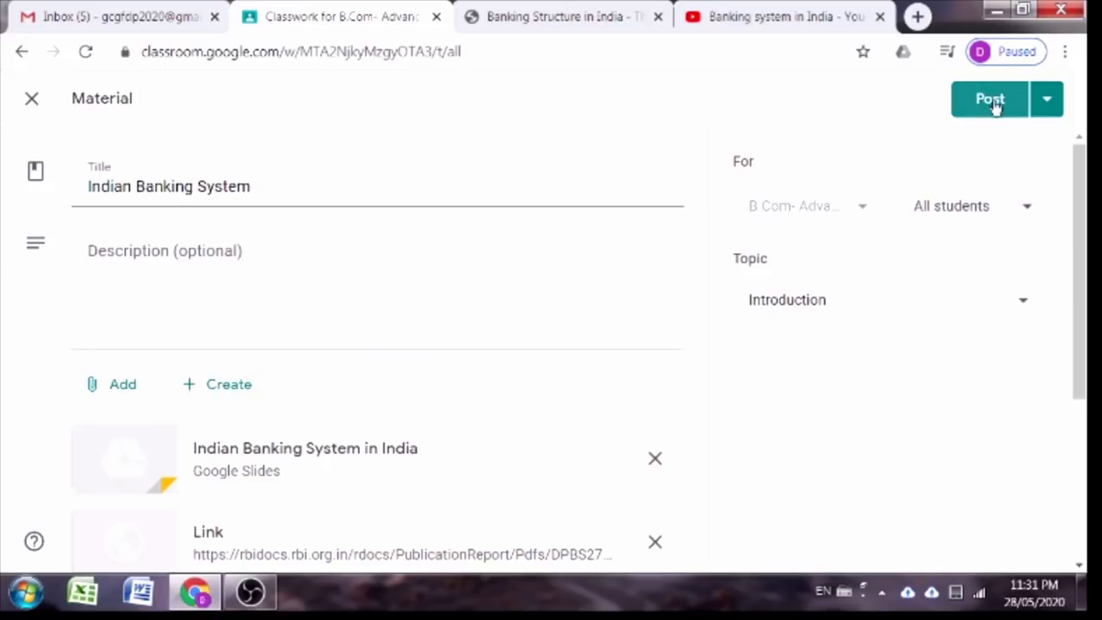
left_click(990, 100)
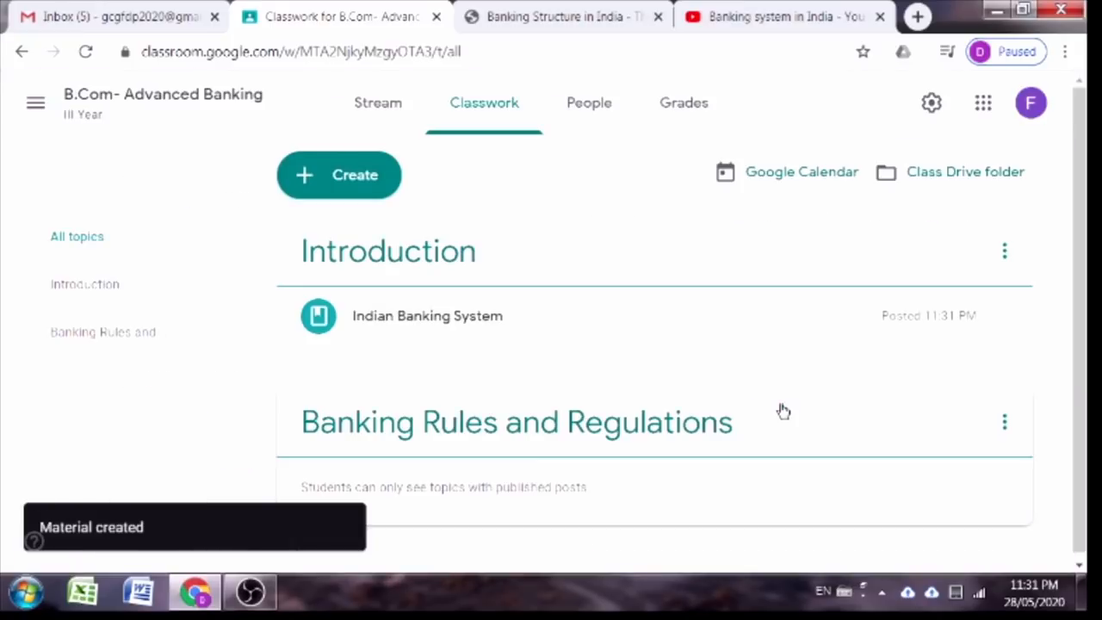
Step: Scroll the Classwork page to see Indian Banking System posted under Introduction
scroll(800, 352, "down", 1)
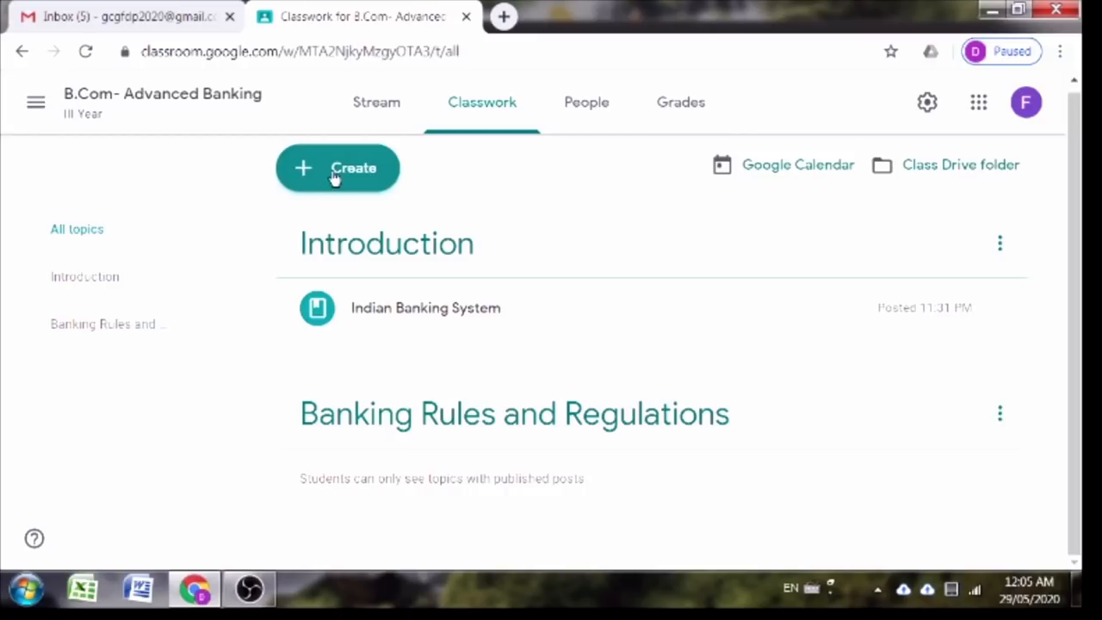
Step: Create a new assignment titled 'Assignment 1', leaving the instructions blank
left_click(334, 172)
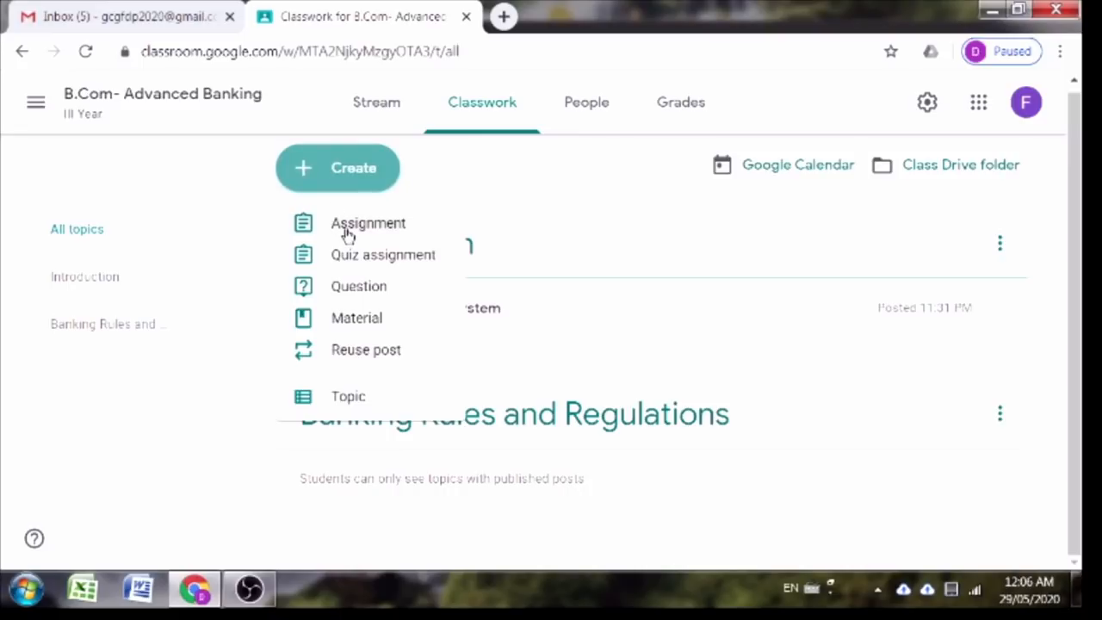
left_click(347, 225)
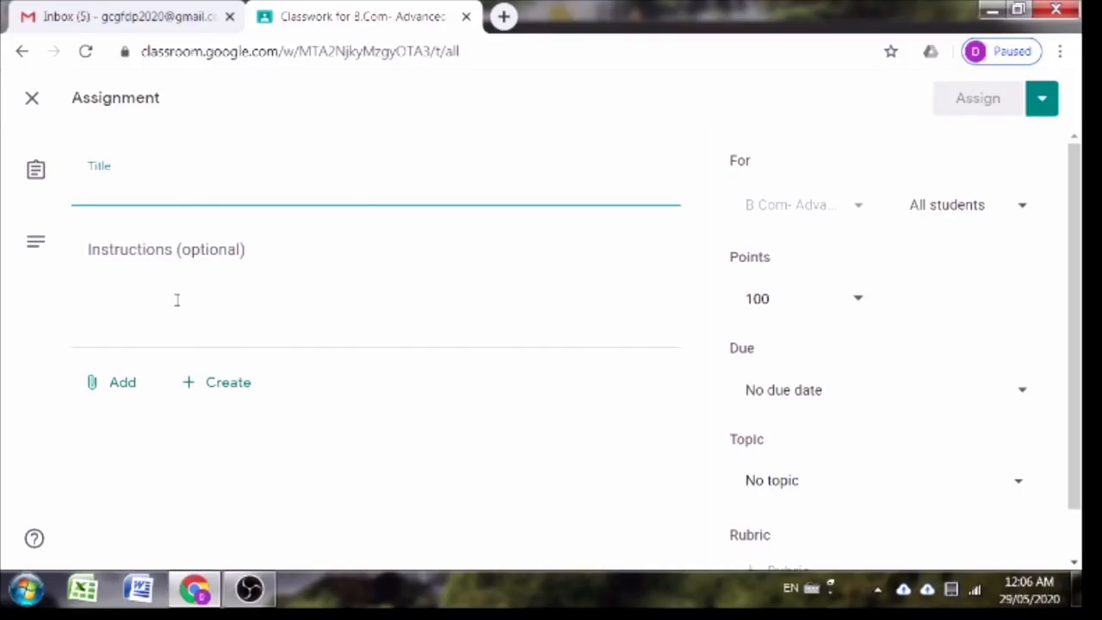
type("Assignment 1")
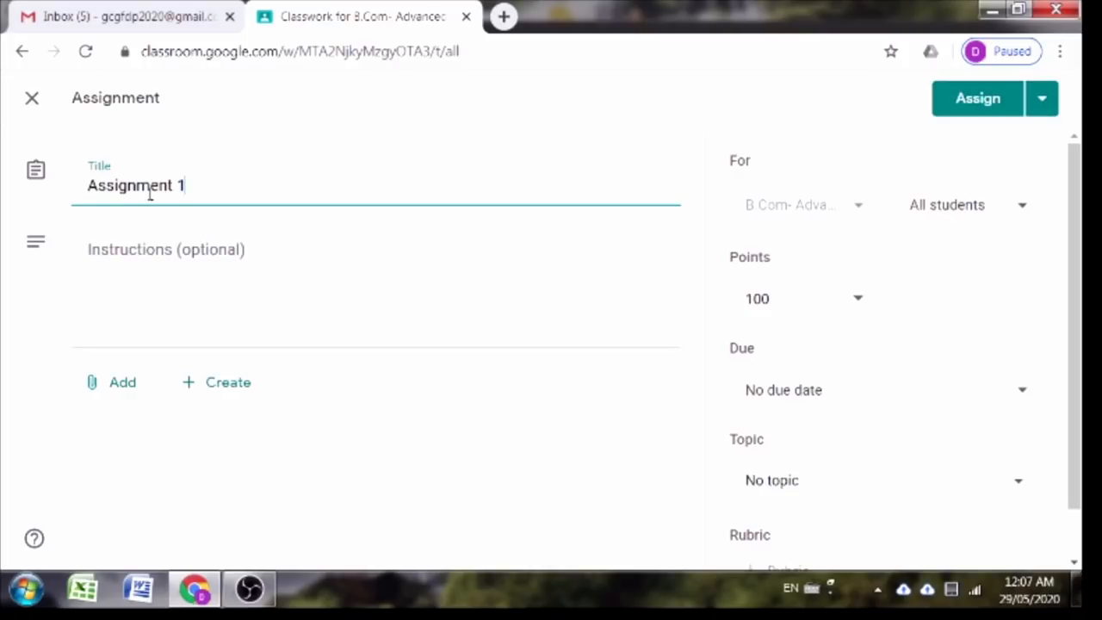
left_click(142, 272)
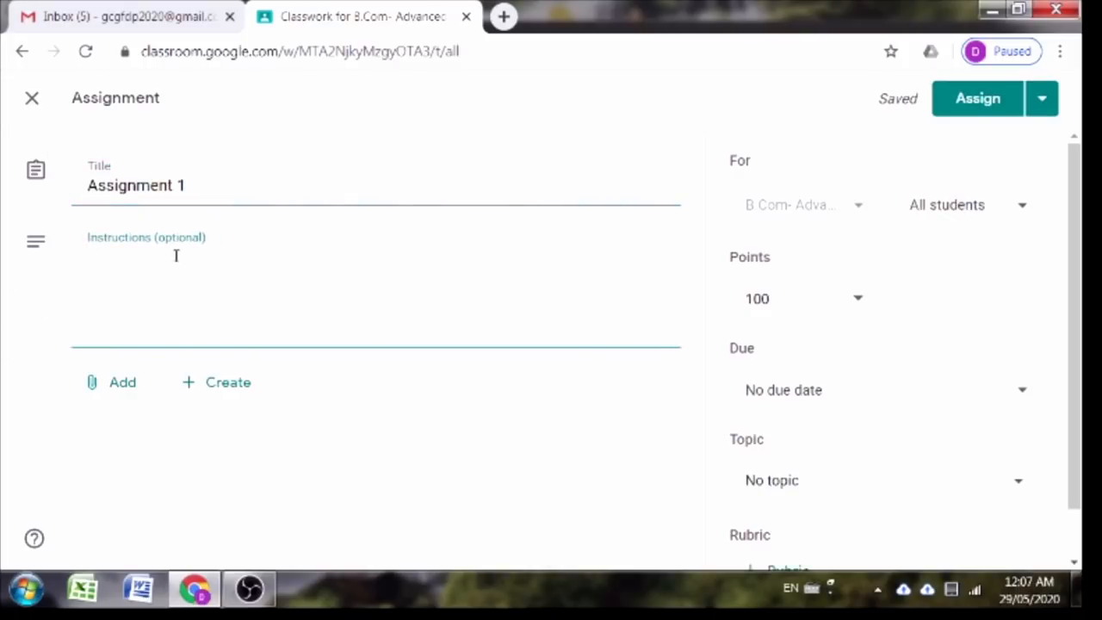
left_click(137, 355)
scroll(137, 355, "down", 1)
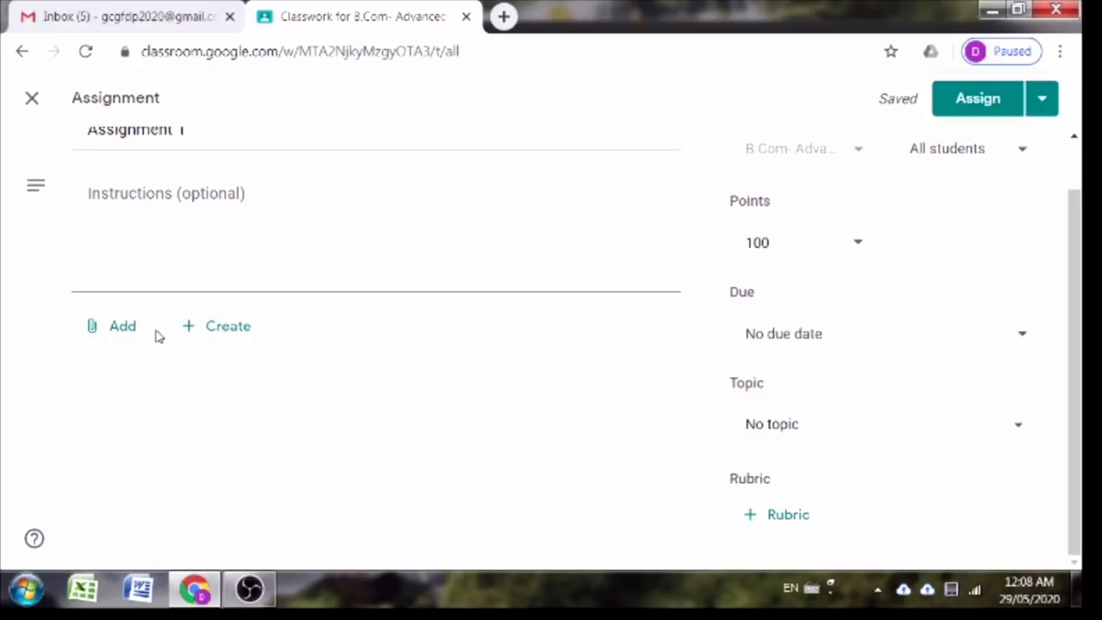
Step: Upload Assignment.docx from the D: drive's 2019-20 Material folder as the assignment's attachment
left_click(125, 337)
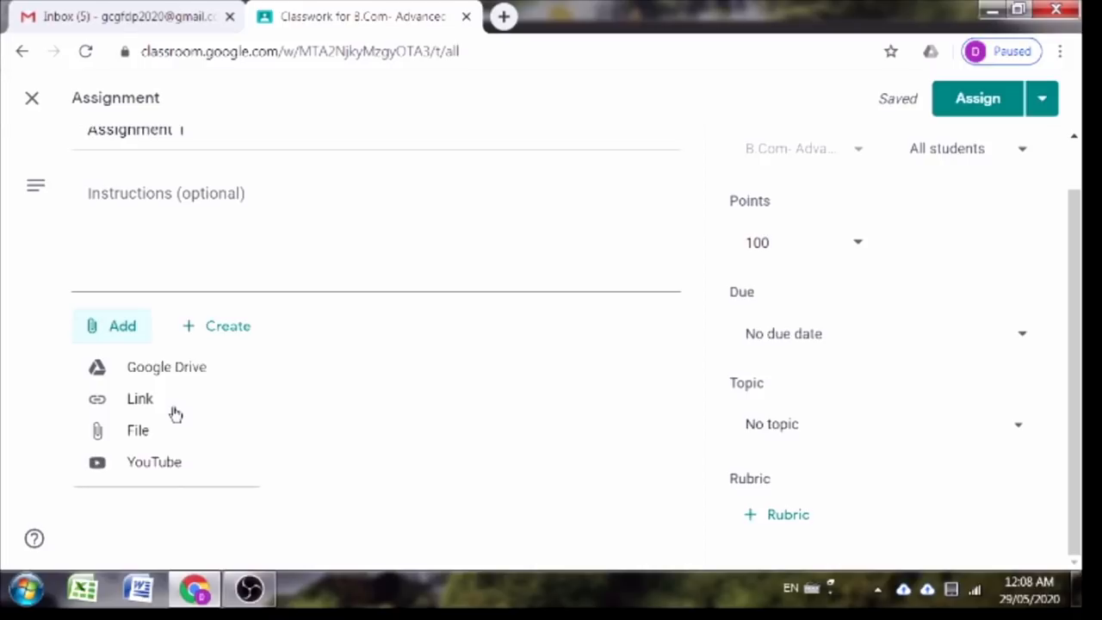
left_click(136, 432)
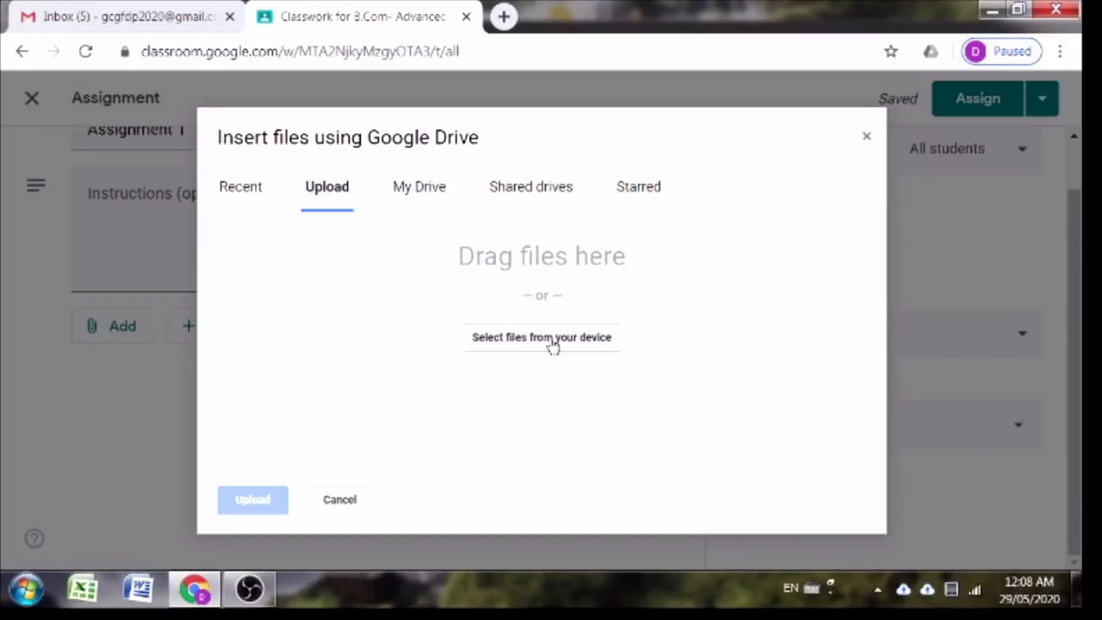
left_click(552, 341)
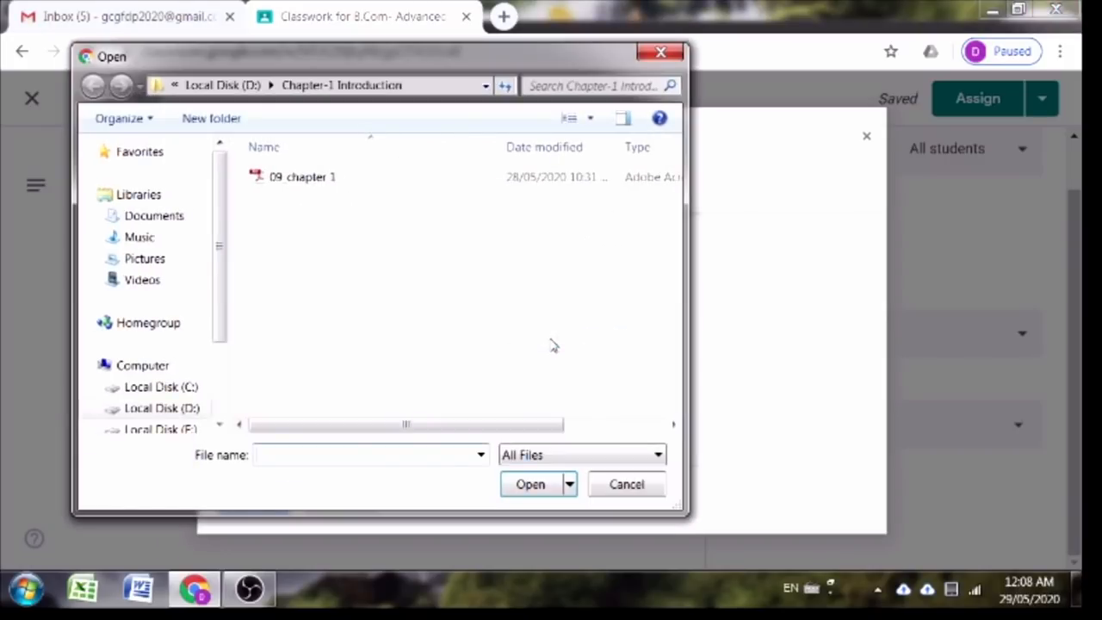
left_click(160, 408)
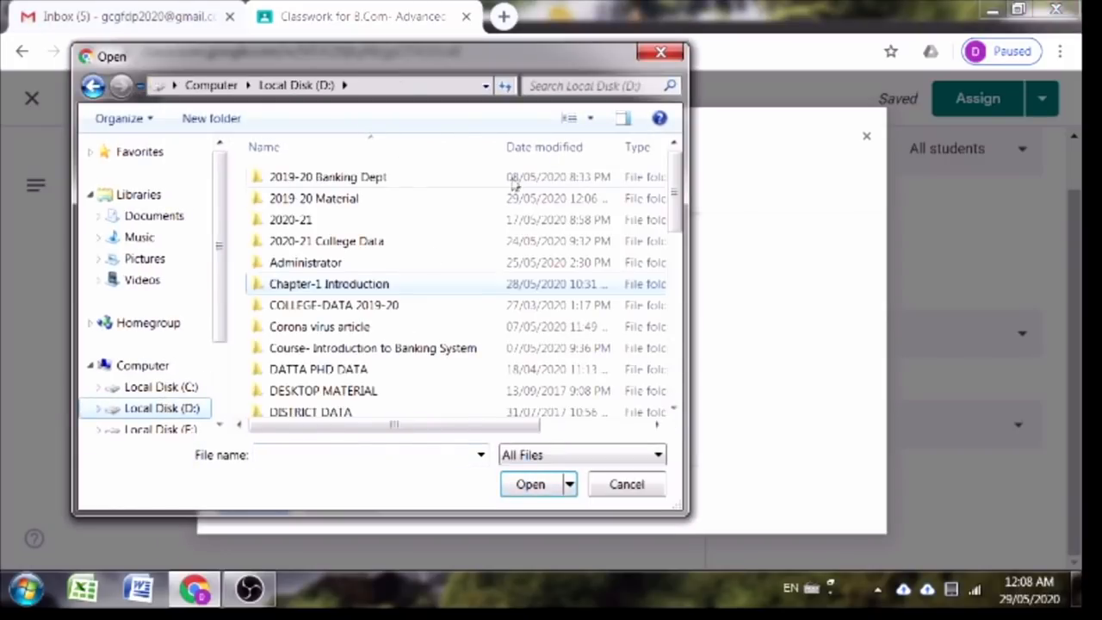
left_click(349, 201)
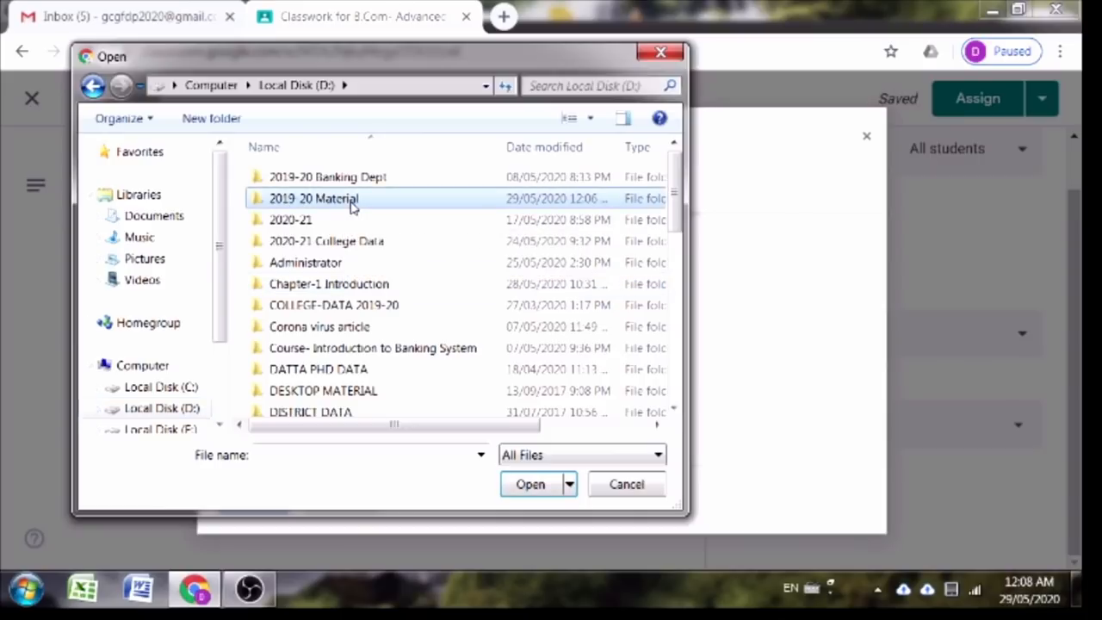
double_click(349, 201)
left_click(301, 221)
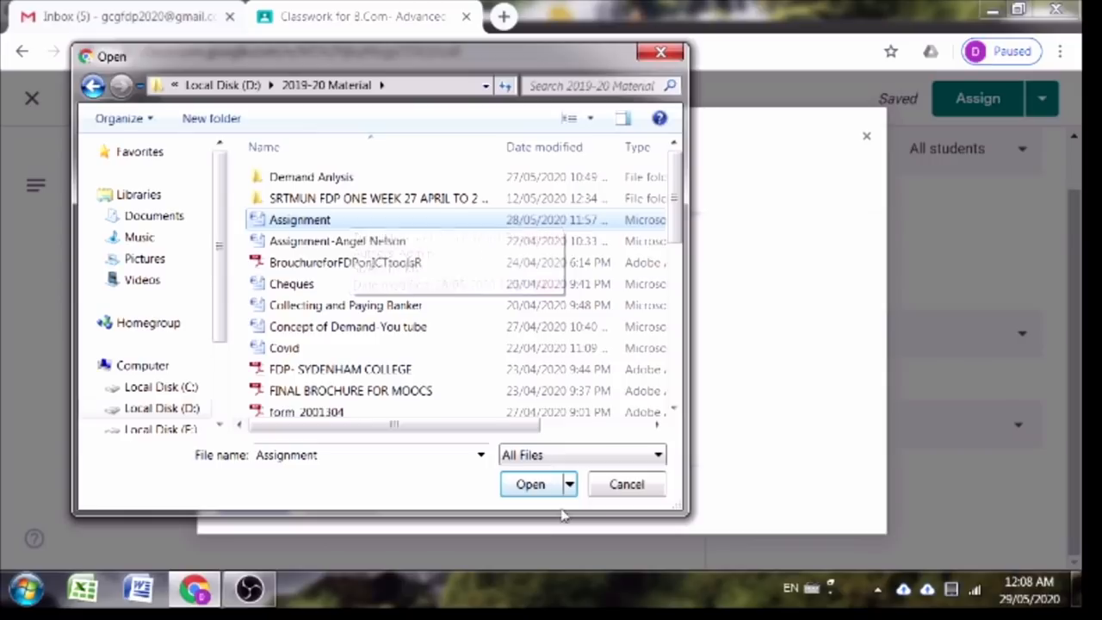
left_click(536, 488)
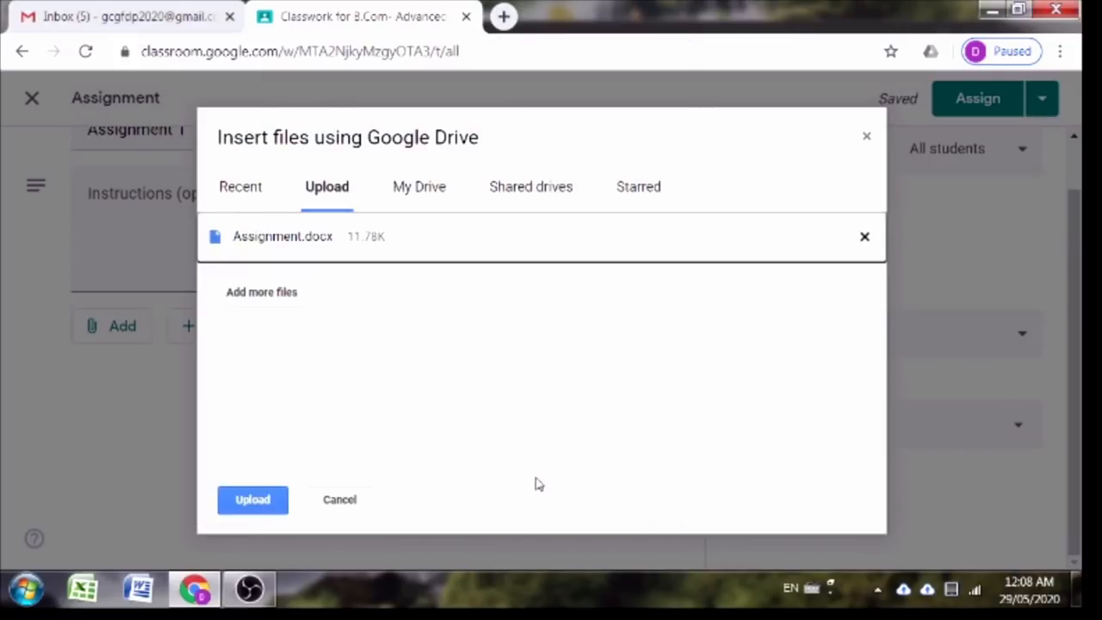
left_click(245, 507)
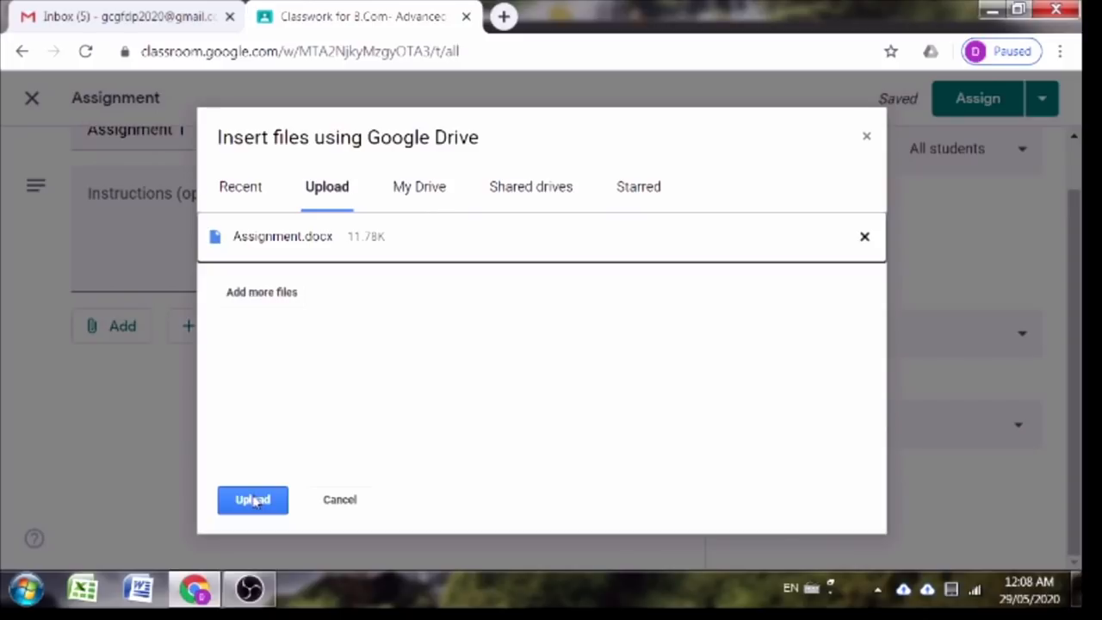
left_click(254, 501)
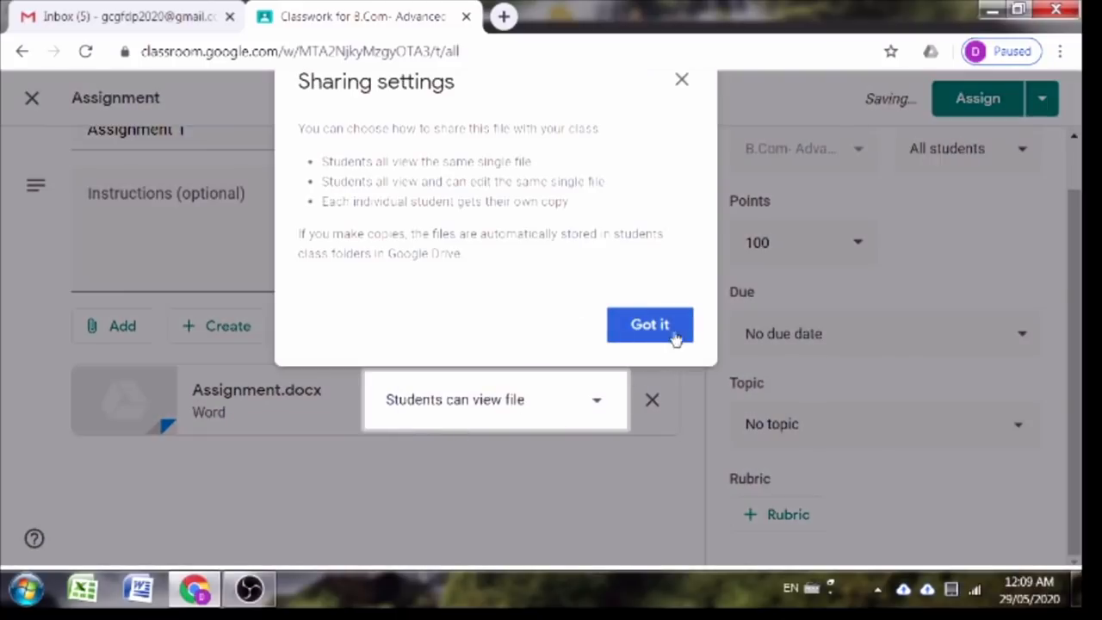
left_click(649, 324)
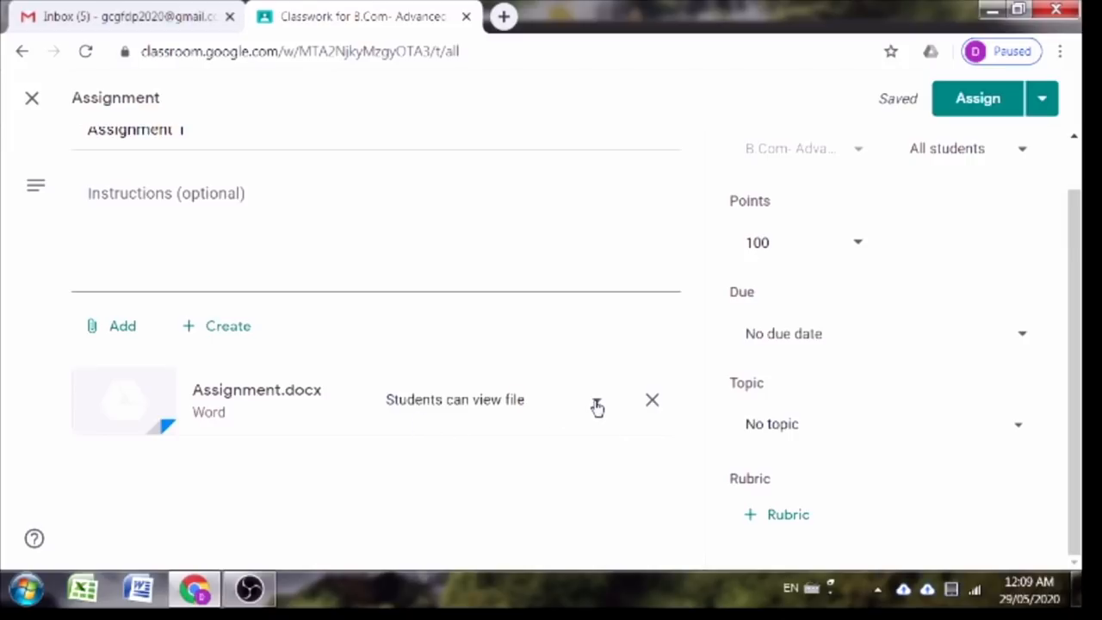
left_click(597, 404)
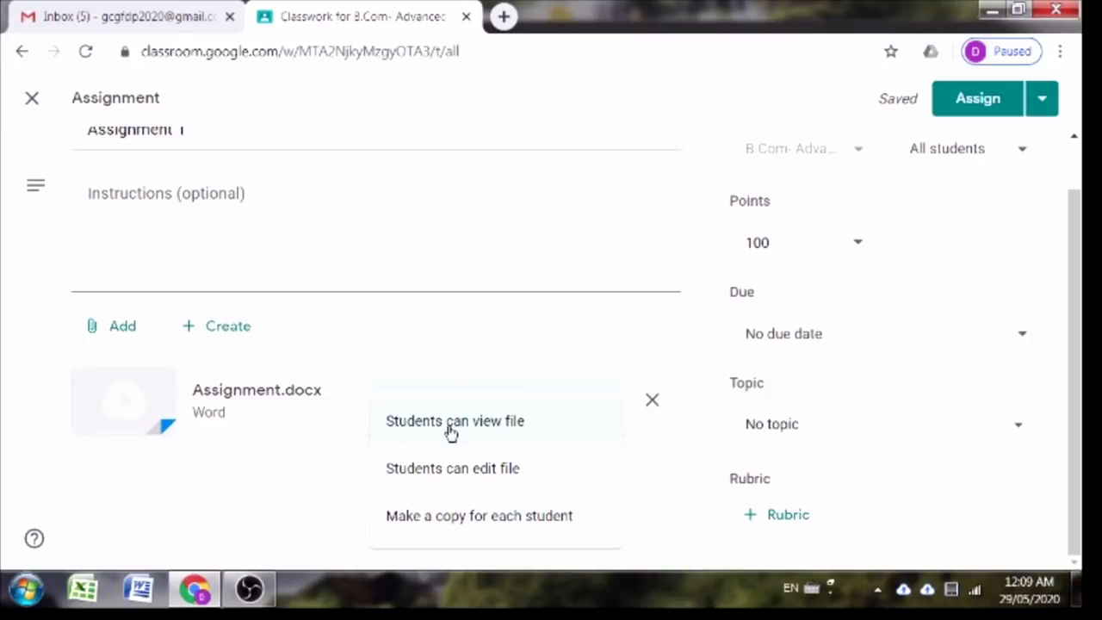
left_click(451, 429)
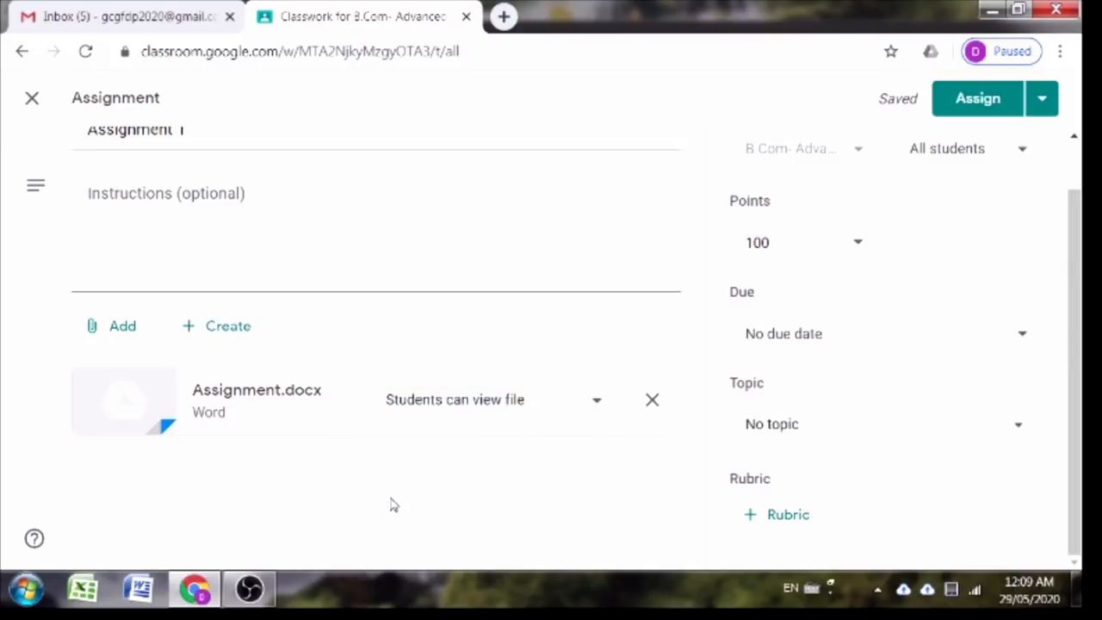
scroll(401, 504, "up", 2)
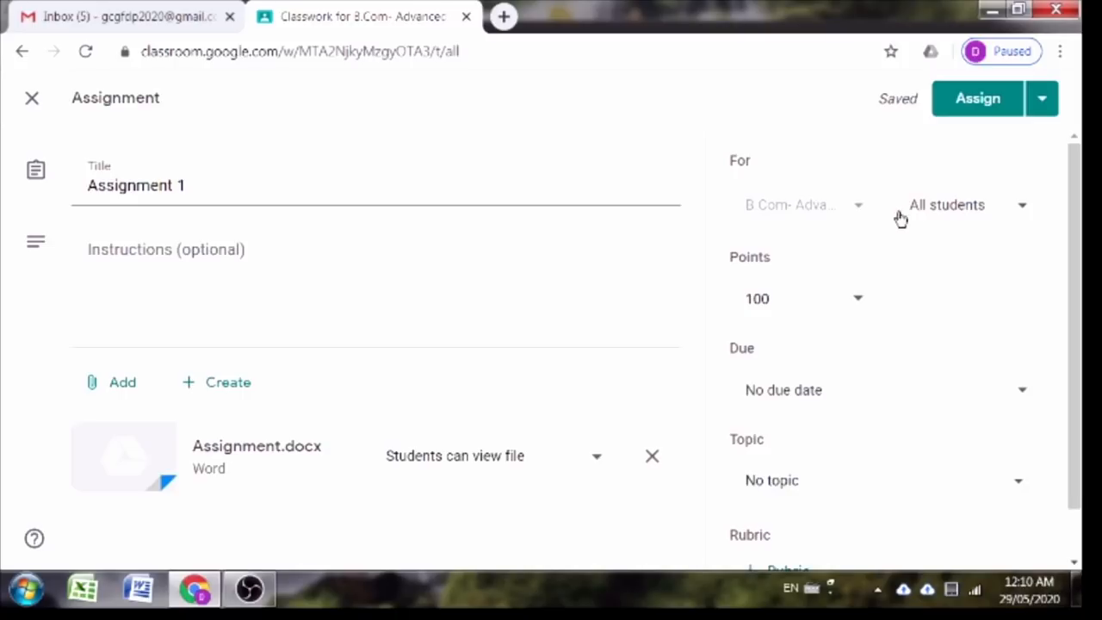
Step: Keep the assignment for all students and change its points from 100 to 40
left_click(965, 218)
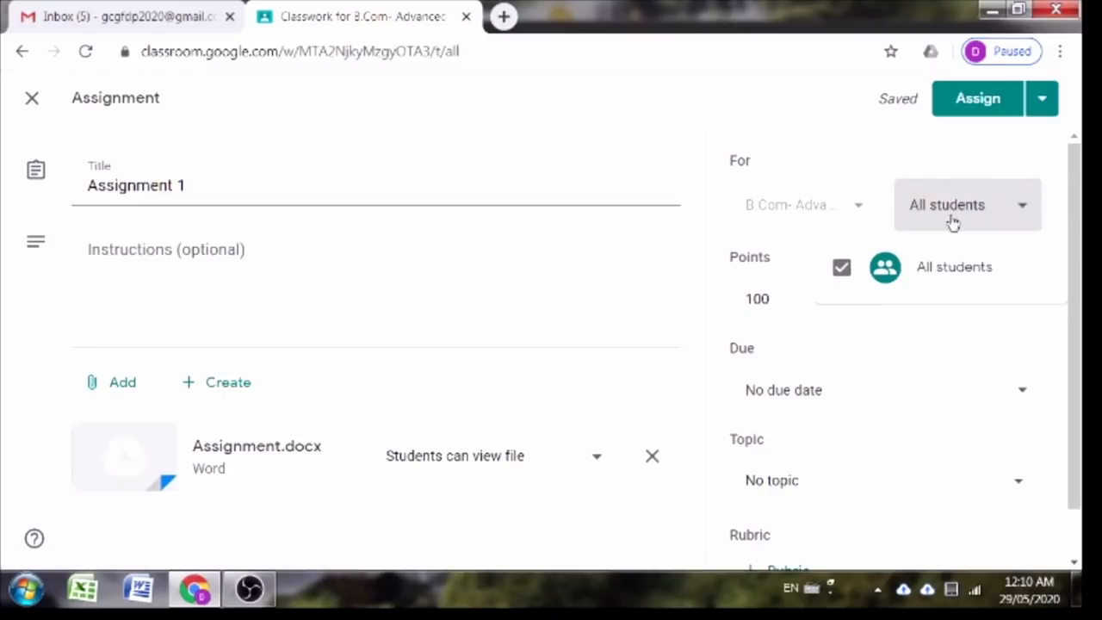
left_click(792, 260)
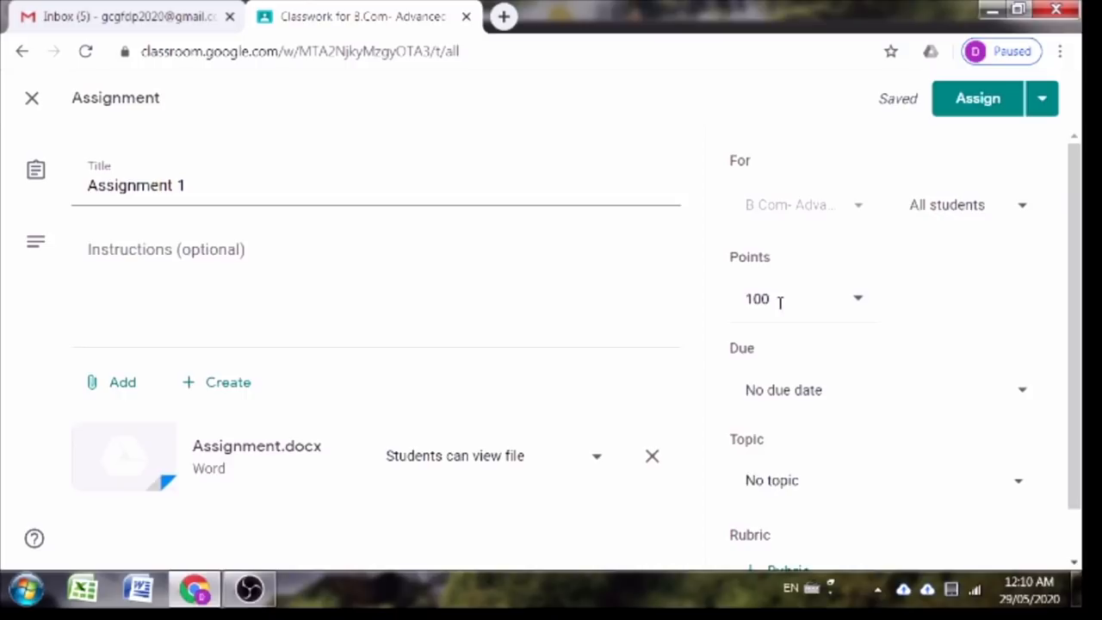
left_click(860, 303)
key("BackSpace")
key("BackSpace")
key("BackSpace")
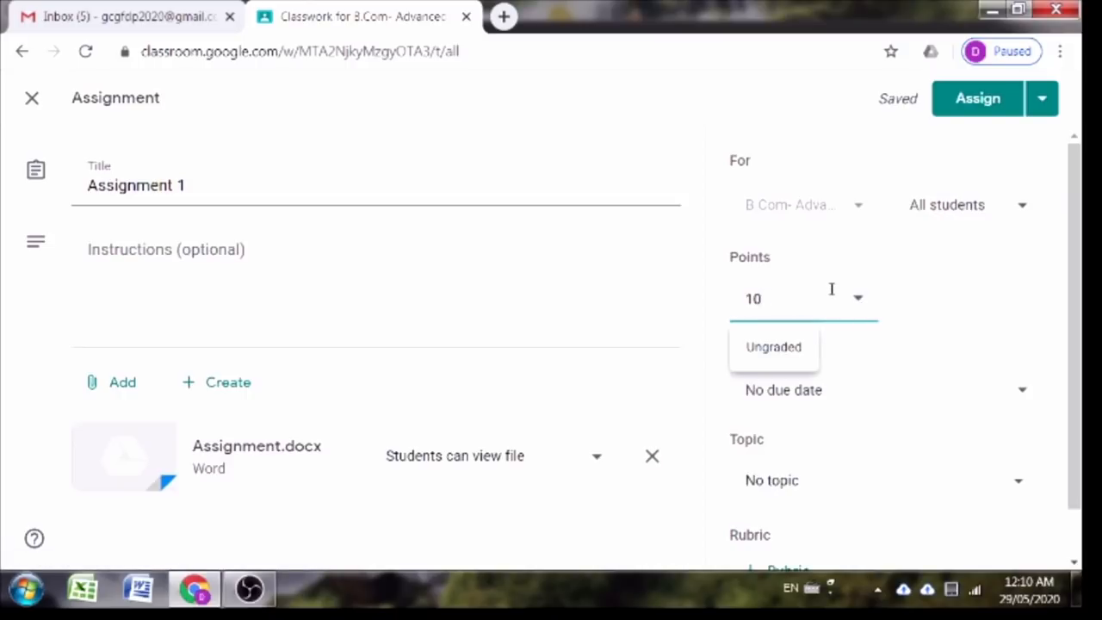
type("40")
left_click(994, 317)
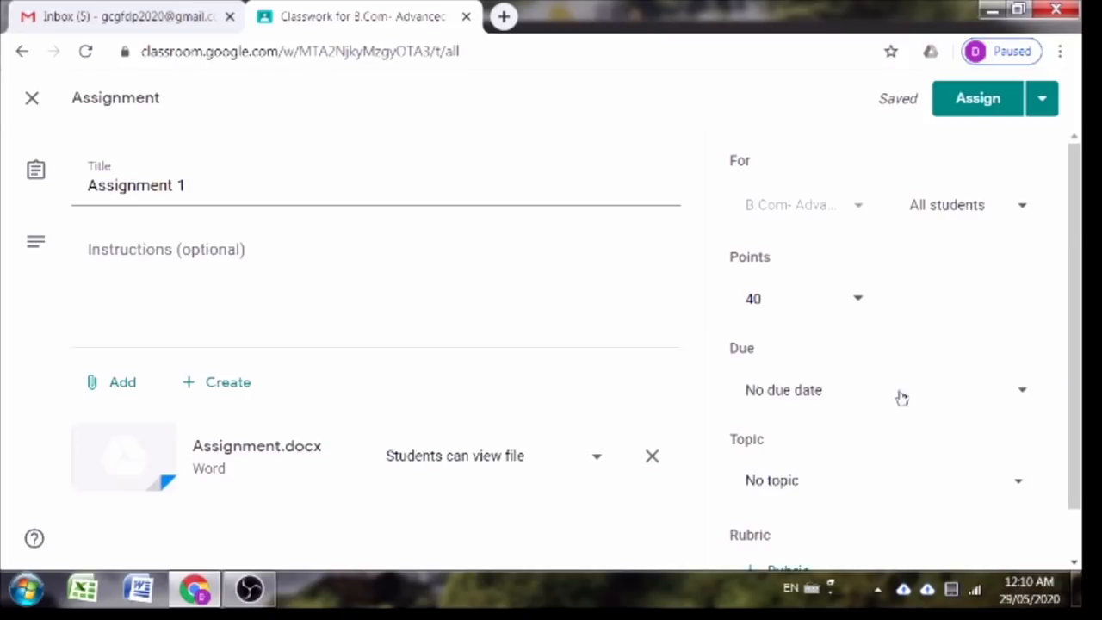
Step: Set the due date to May 31, 2020 at 11:59 PM
left_click(1019, 395)
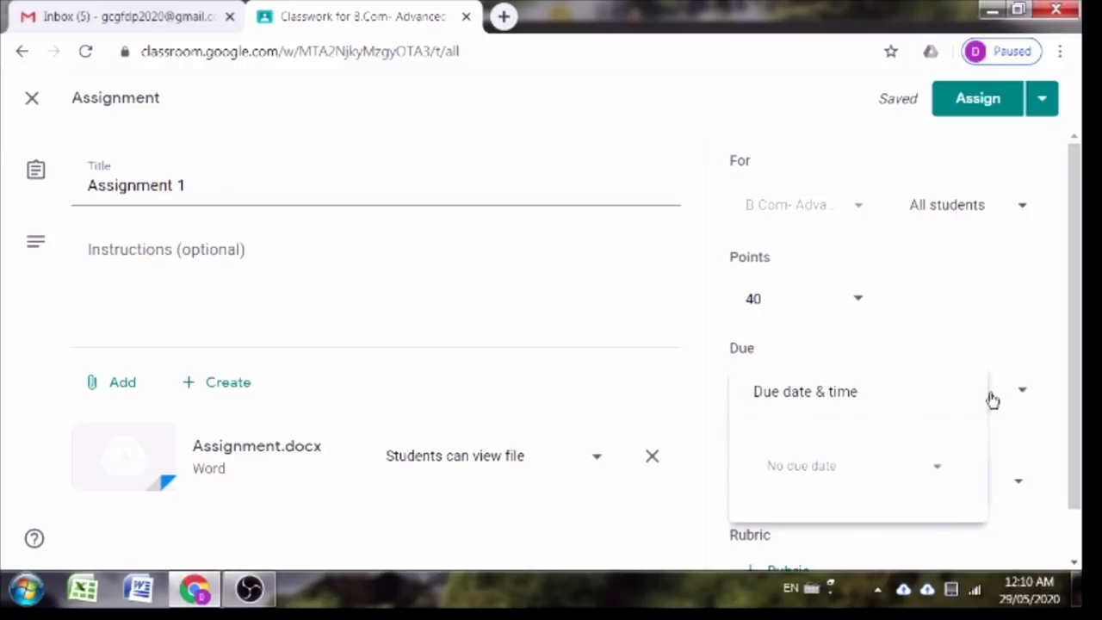
left_click(900, 472)
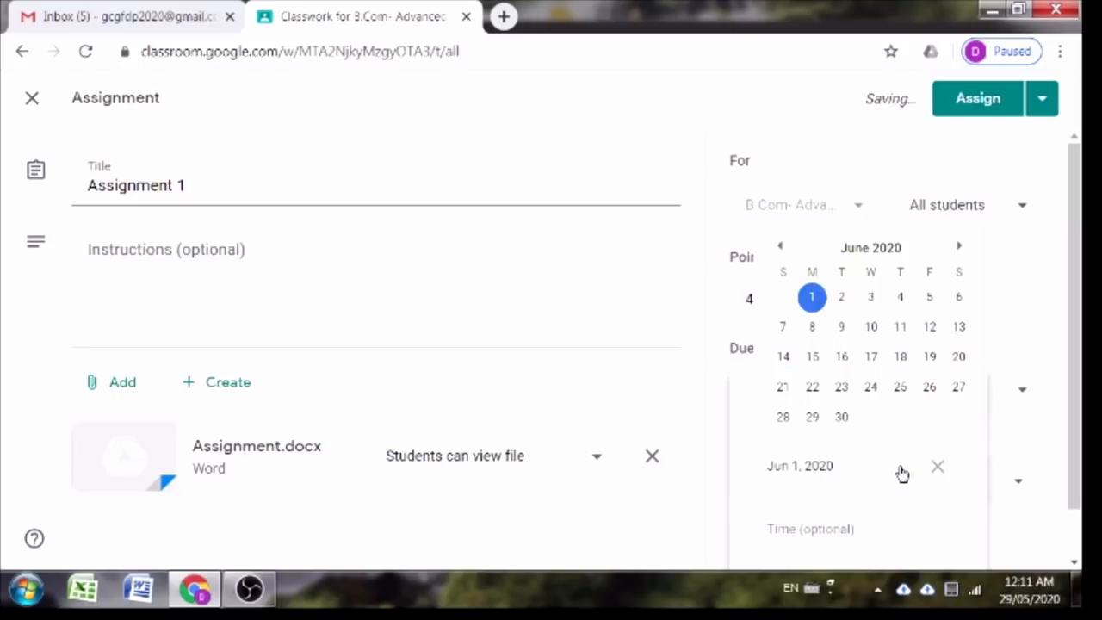
left_click(781, 248)
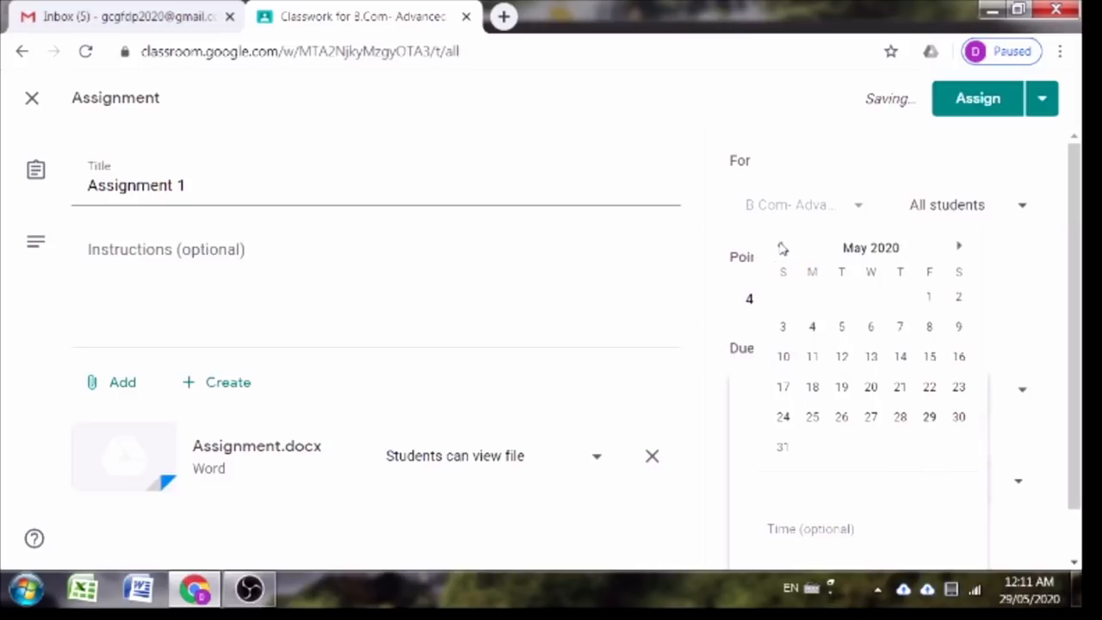
left_click(783, 448)
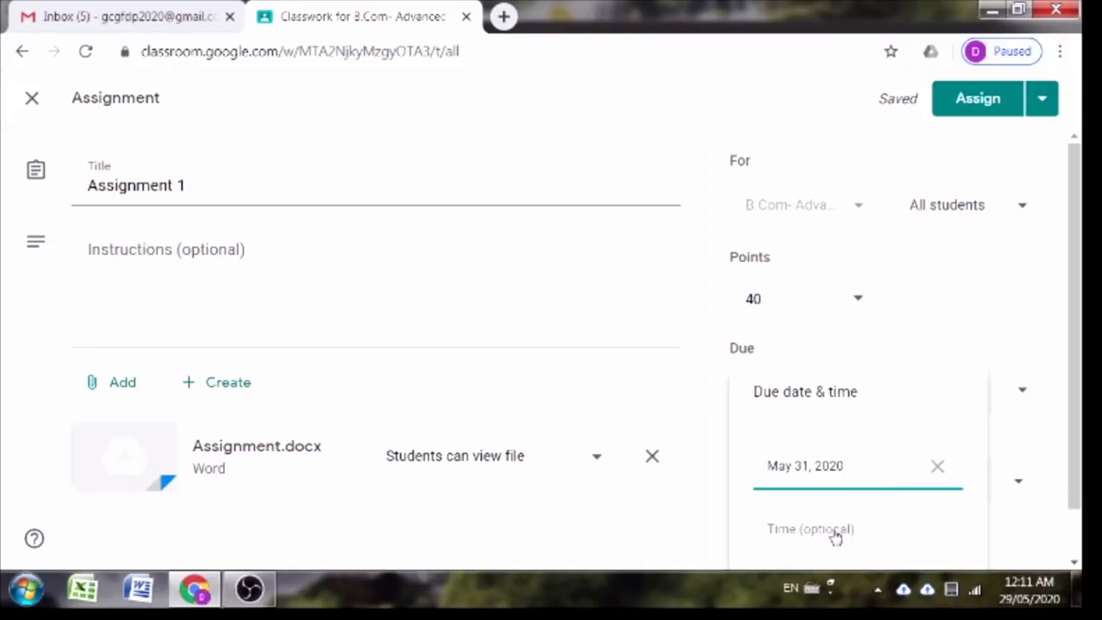
left_click(830, 530)
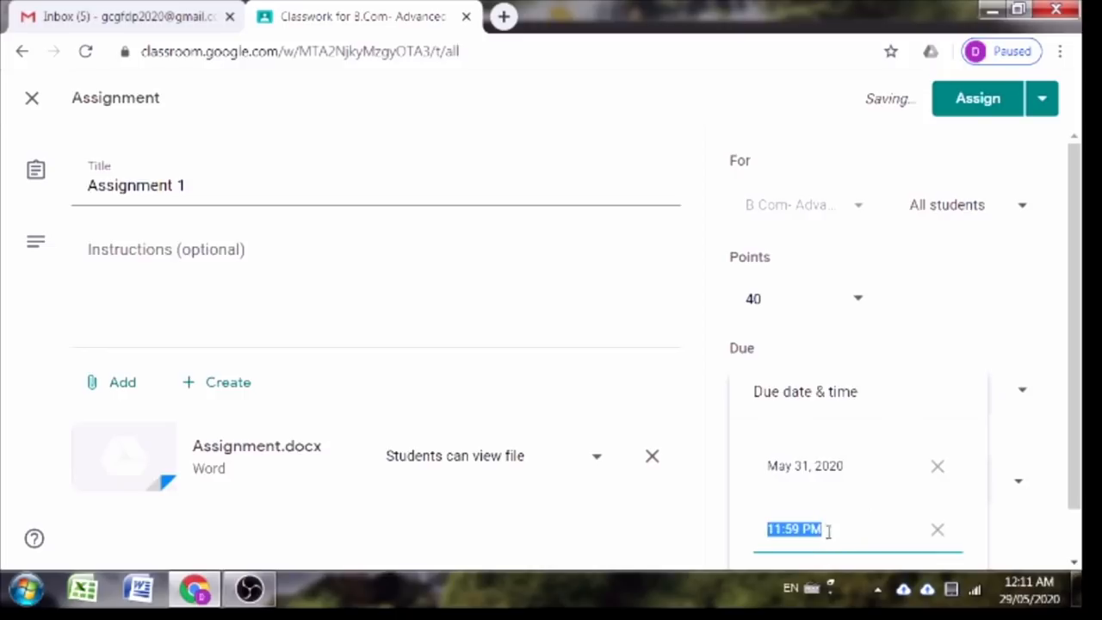
left_click(862, 527)
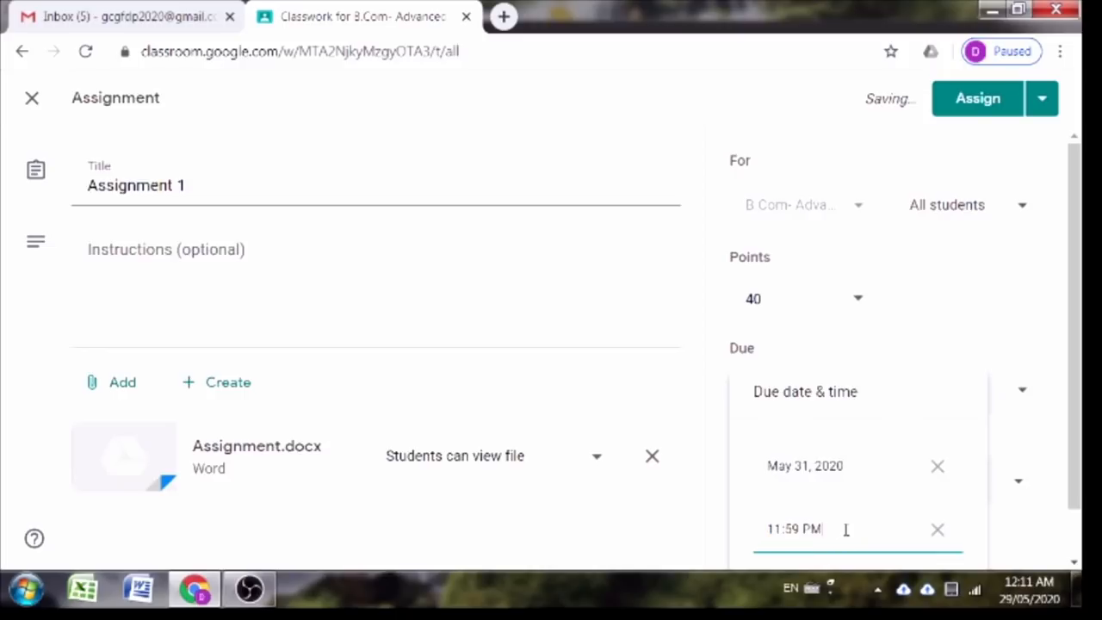
left_click(669, 548)
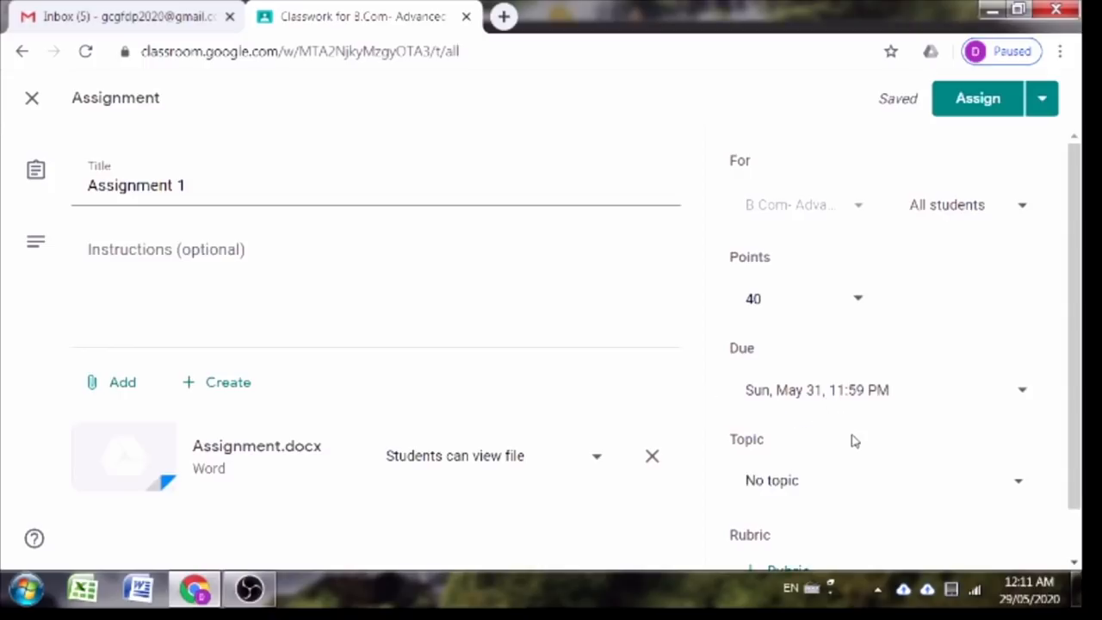
Step: Put Assignment 1 under the Introduction topic and assign it
scroll(852, 443, "down", 1)
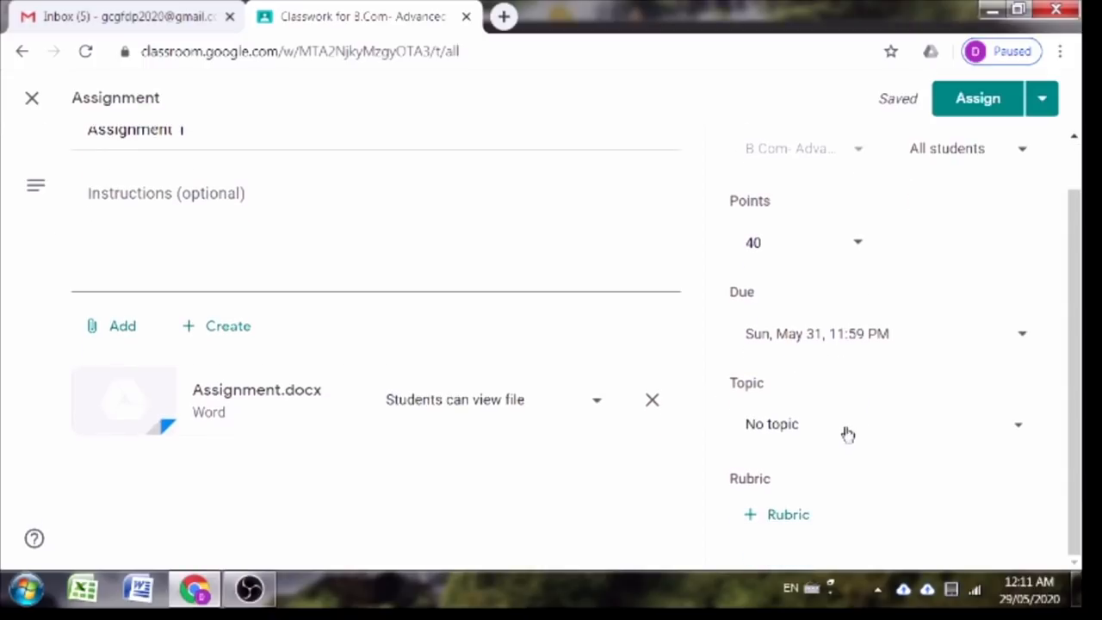
left_click(1009, 435)
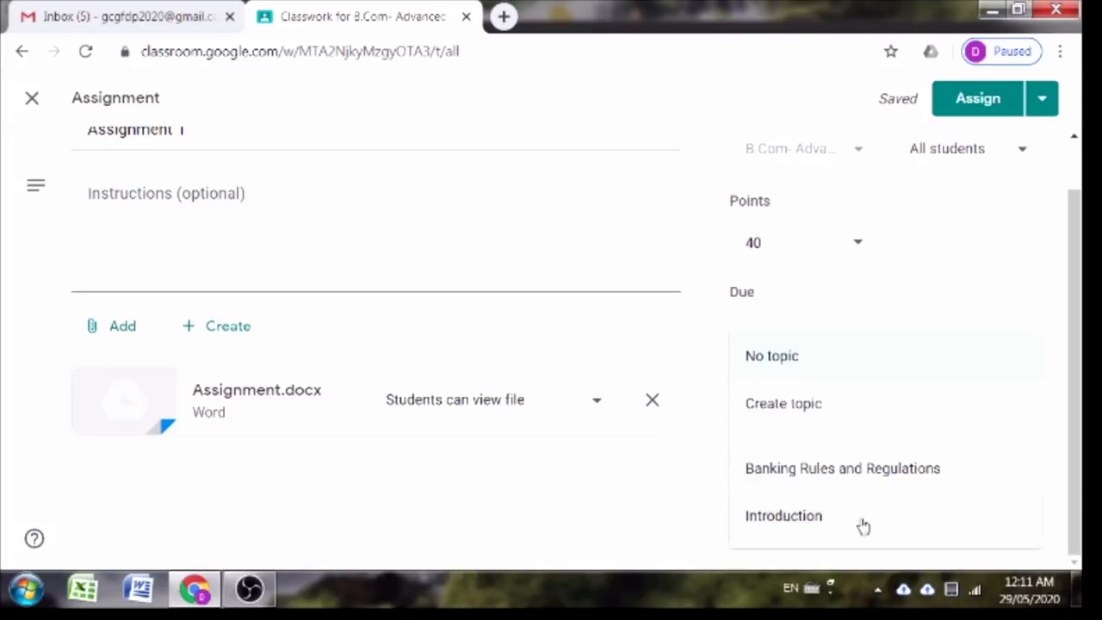
left_click(771, 530)
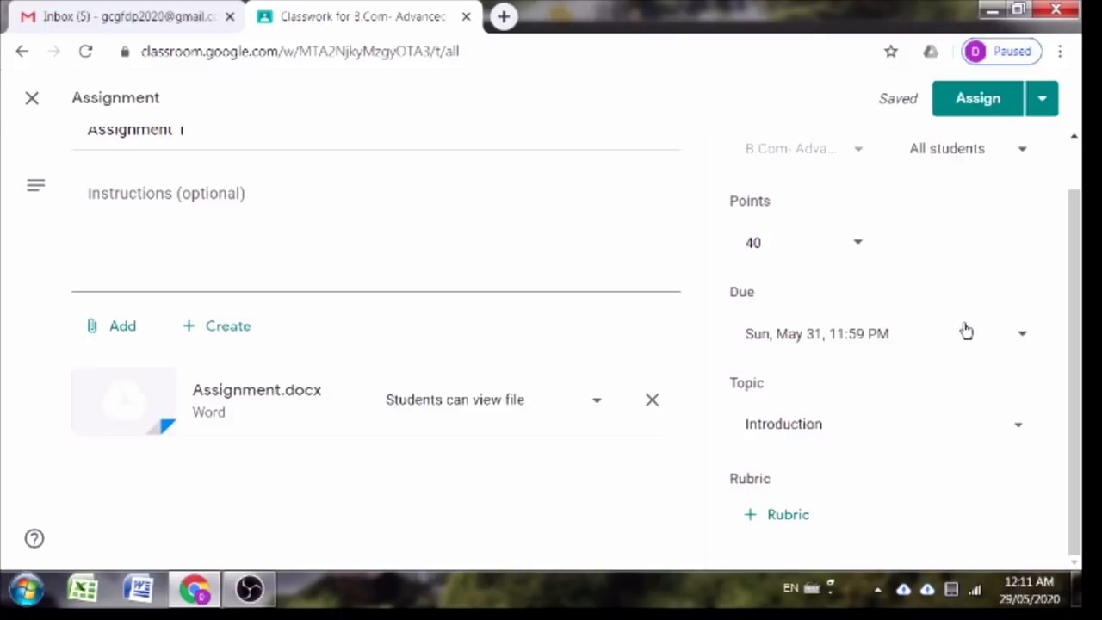
left_click(979, 103)
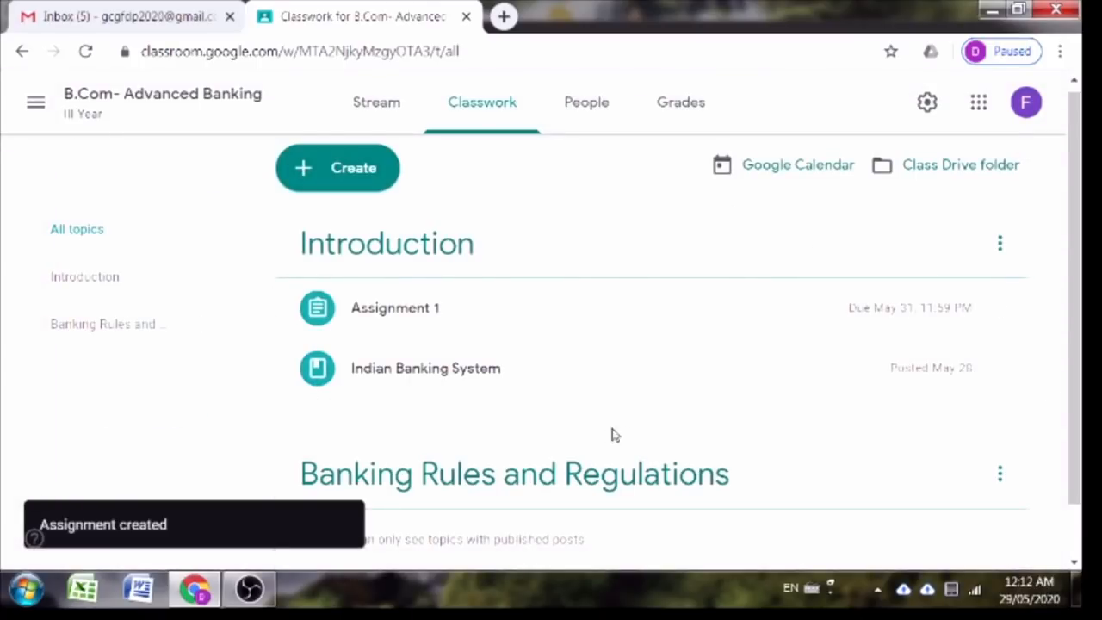
Step: Open the 'Assignment 1' post from the Stream to view its student work
scroll(612, 423, "down", 1)
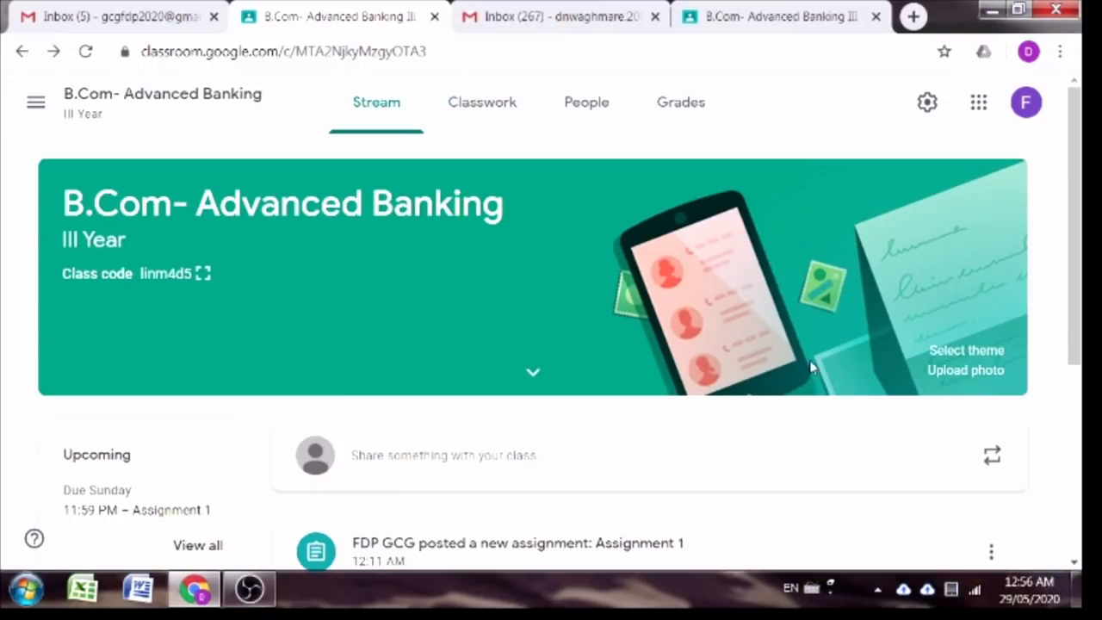
scroll(809, 372, "down", 2)
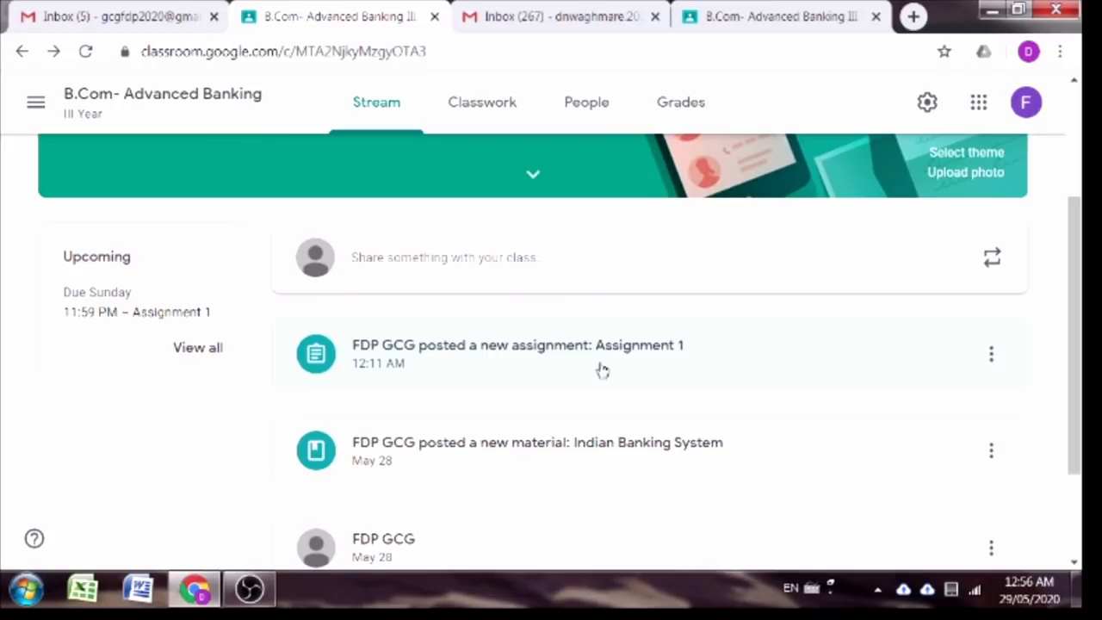
left_click(602, 370)
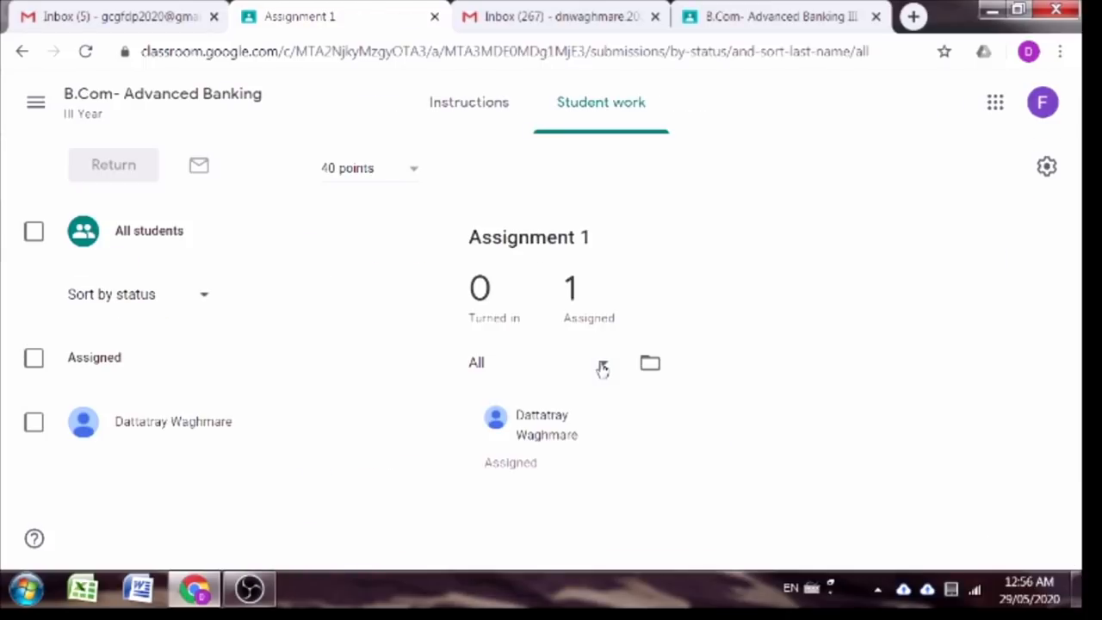
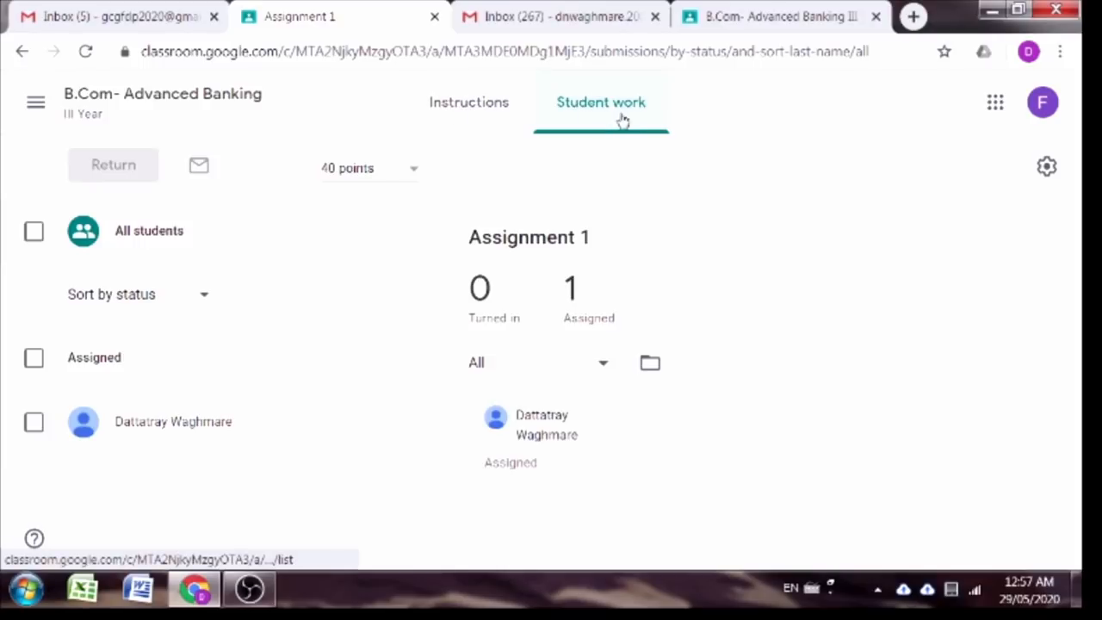
Step: Check Assignment 1's instructions and student work, confirming nothing is turned in, then return to Stream
left_click(469, 103)
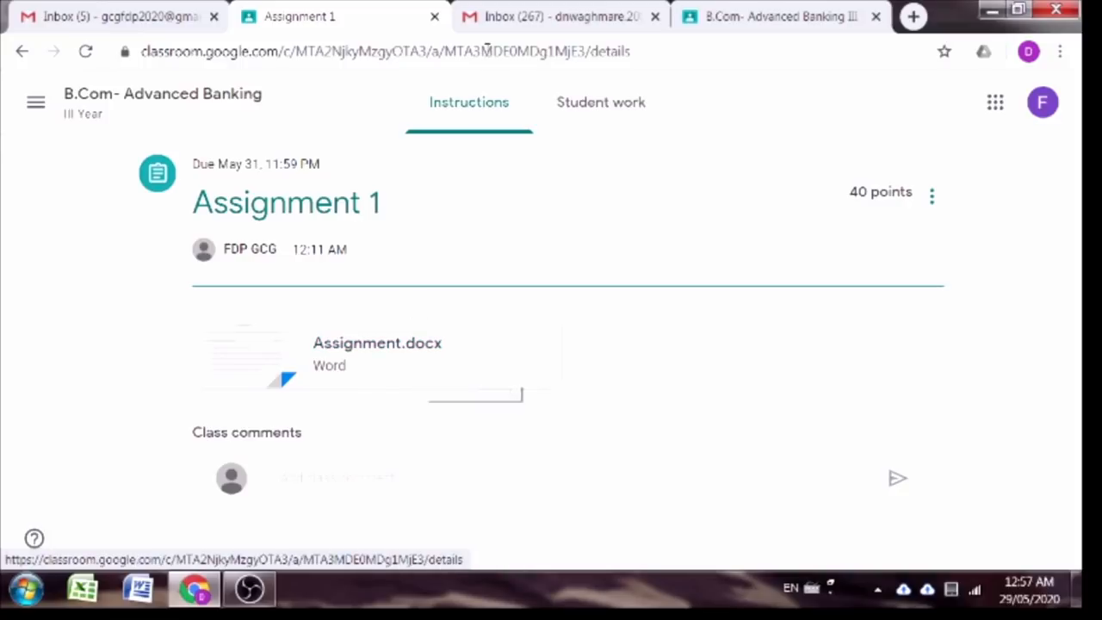
left_click(582, 121)
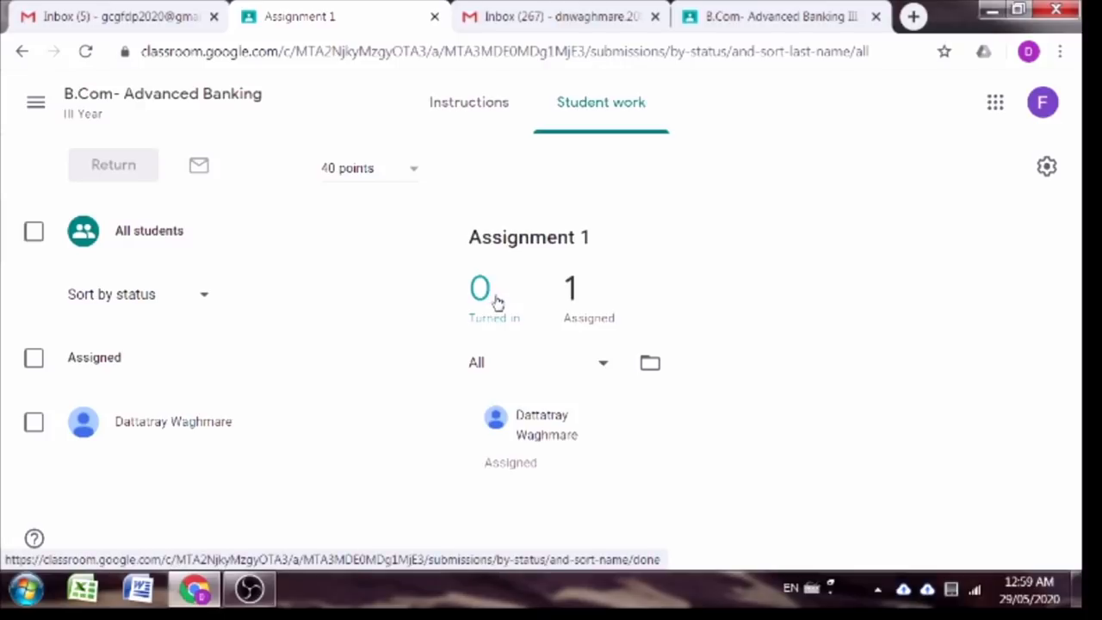
left_click(35, 99)
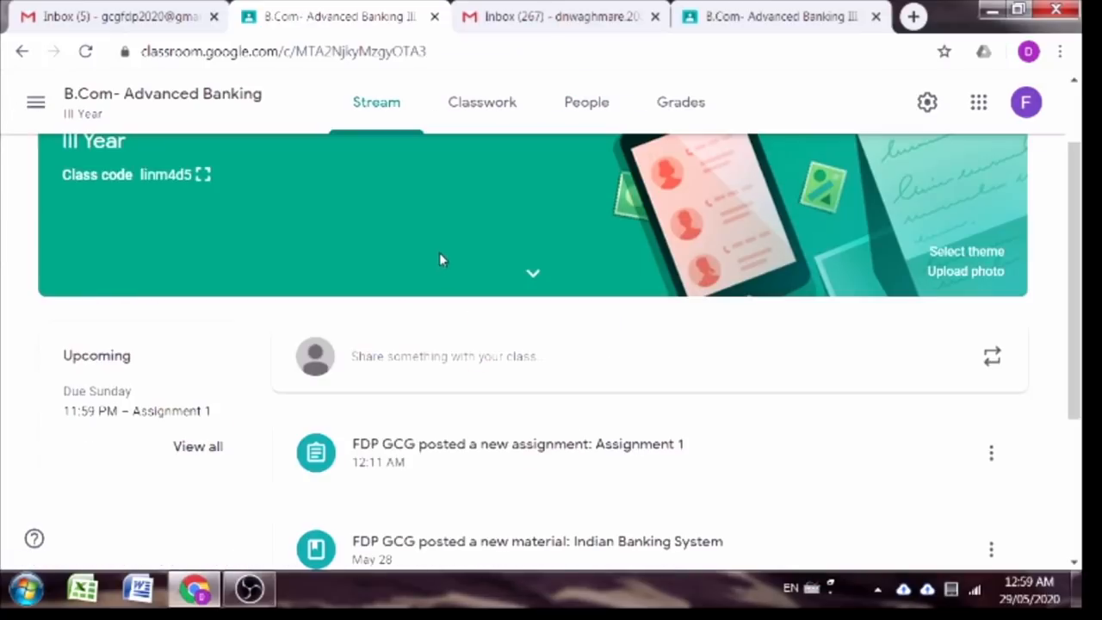
Step: As the student, open the Assignment 1 post from the class Stream
left_click(783, 14)
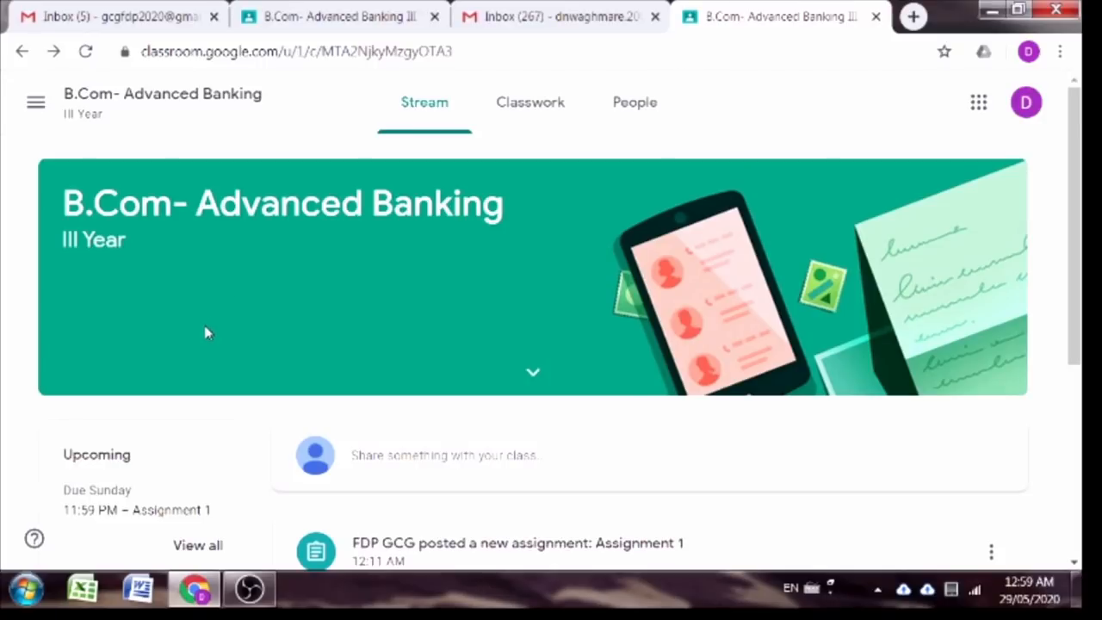
scroll(207, 332, "down", 1)
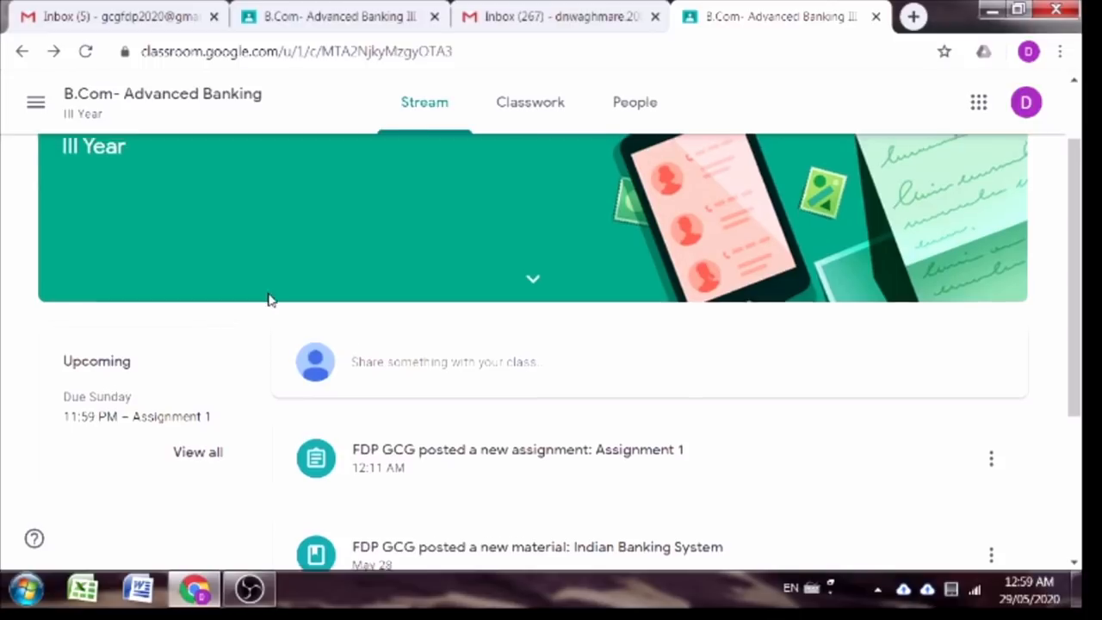
scroll(268, 297, "up", 1)
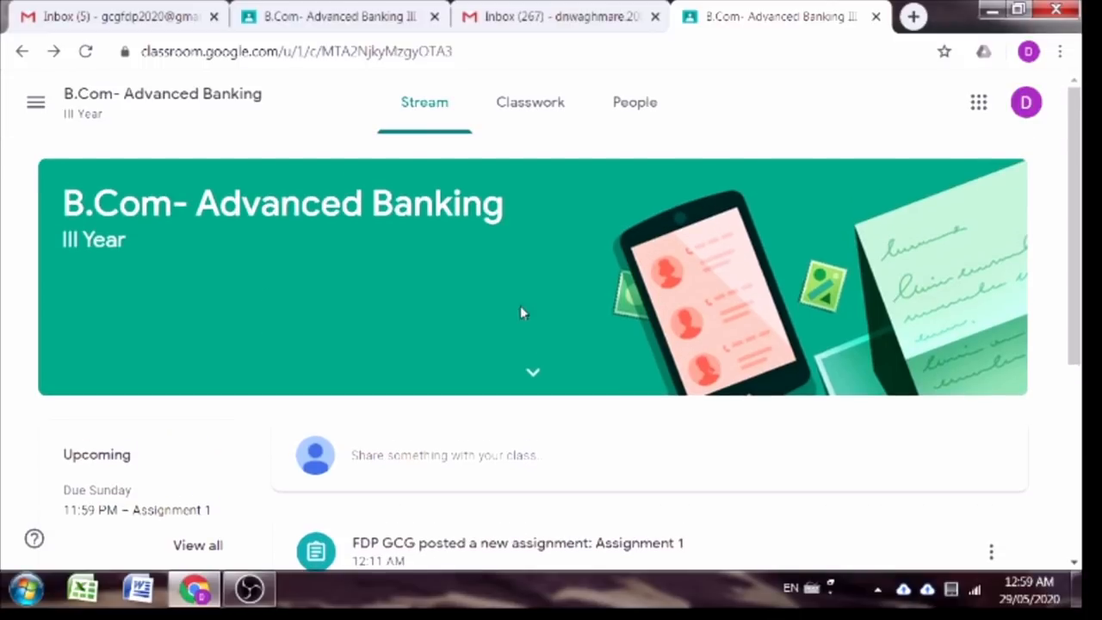
scroll(435, 327, "down", 2)
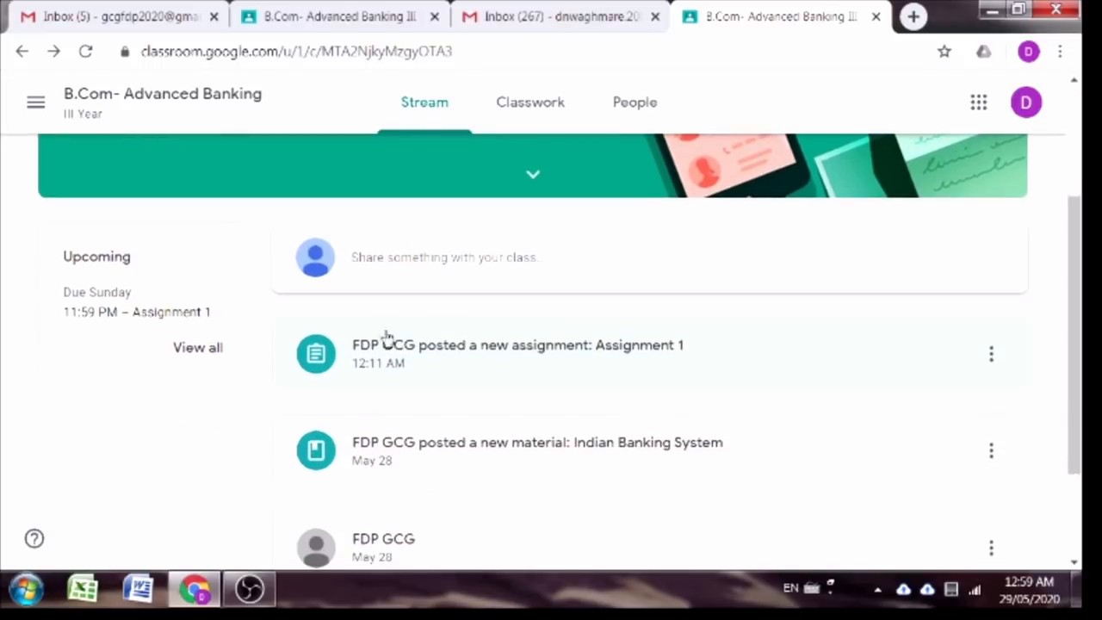
left_click(600, 372)
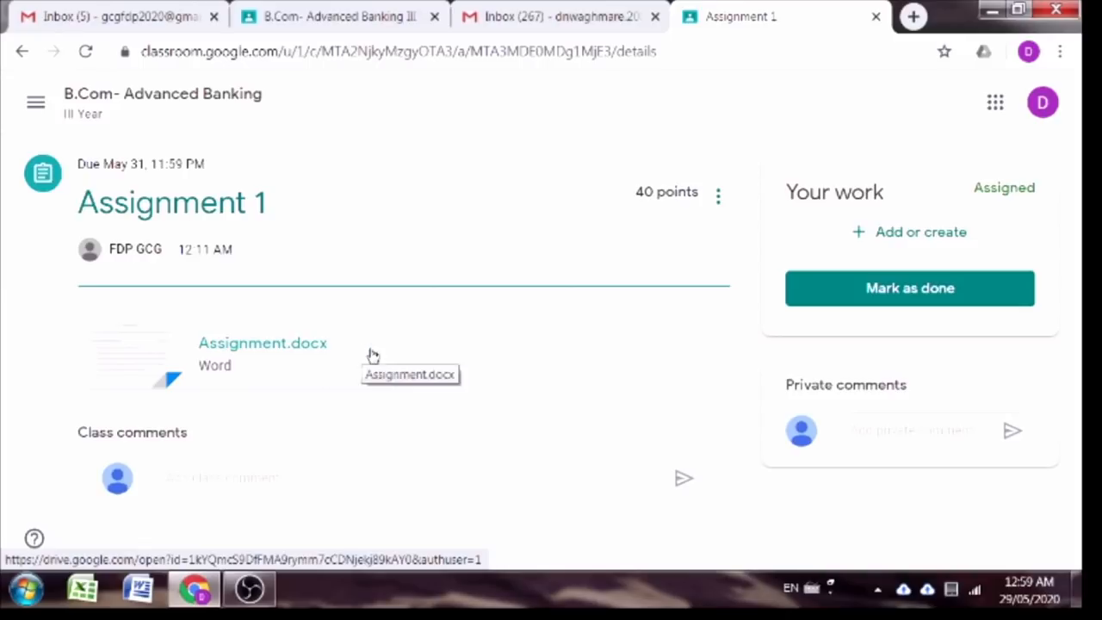
Step: Preview the attached Assignment.docx question paper and close it
left_click(160, 361)
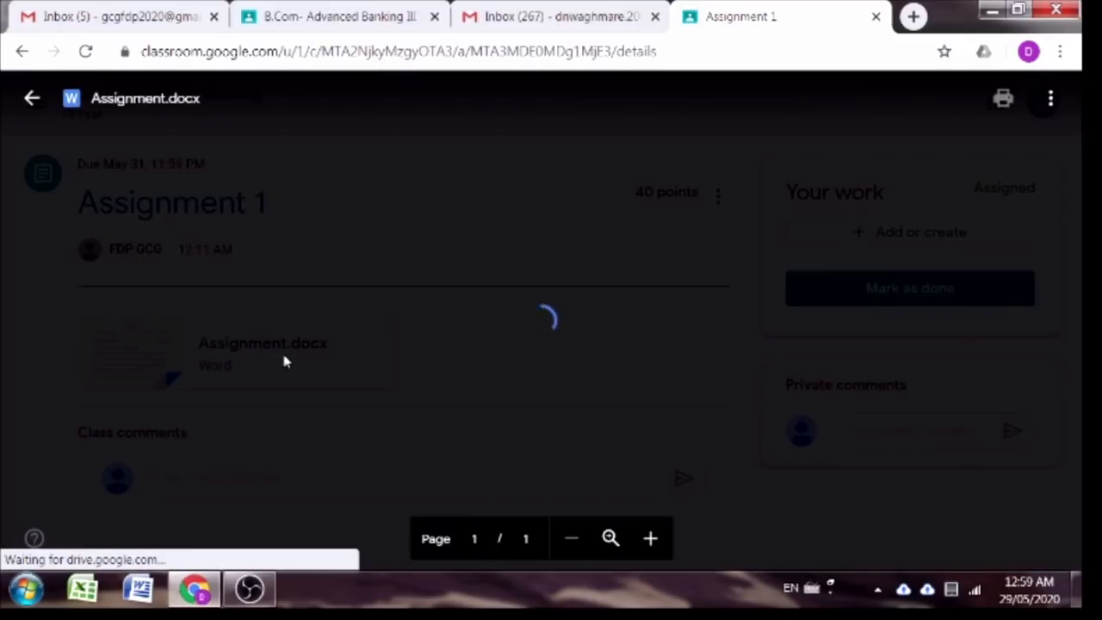
scroll(426, 368, "down", 3)
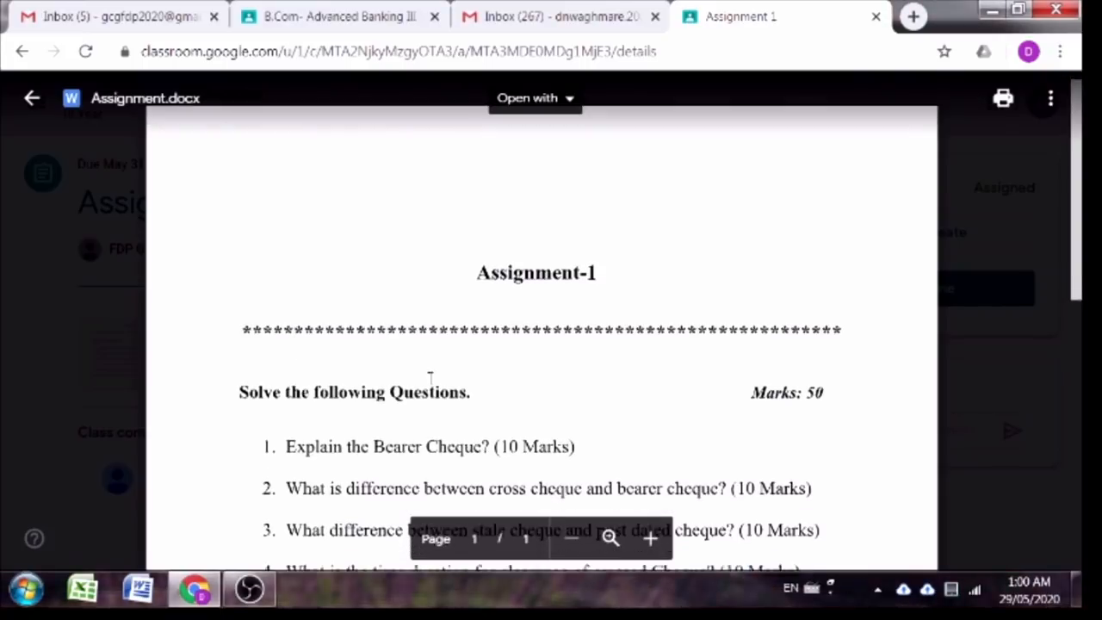
scroll(383, 344, "down", 3)
scroll(388, 310, "up", 3)
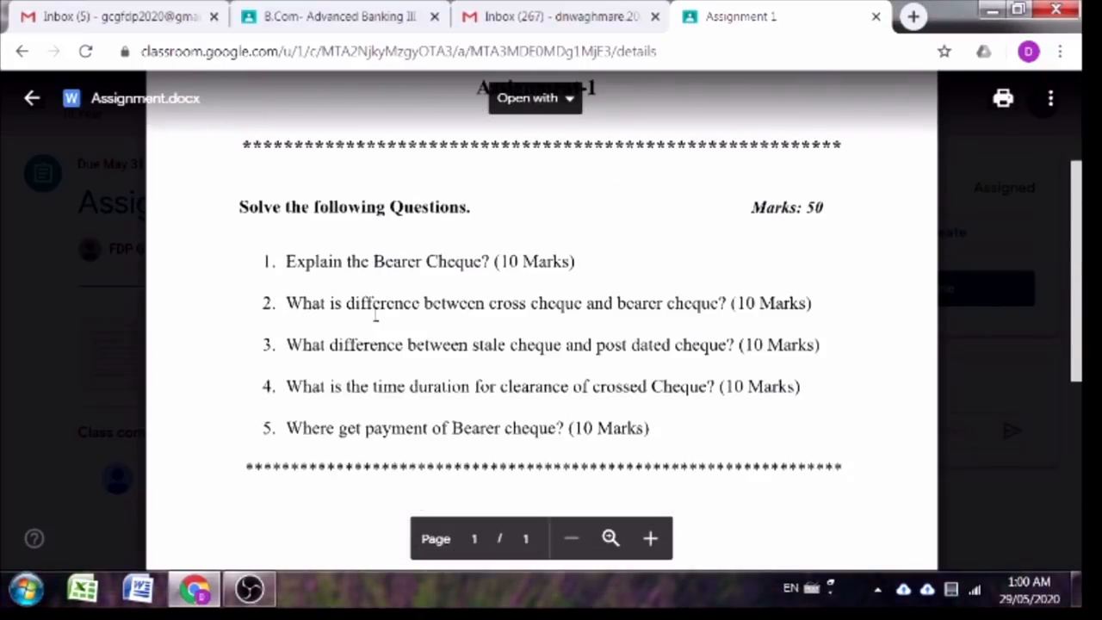
left_click(31, 102)
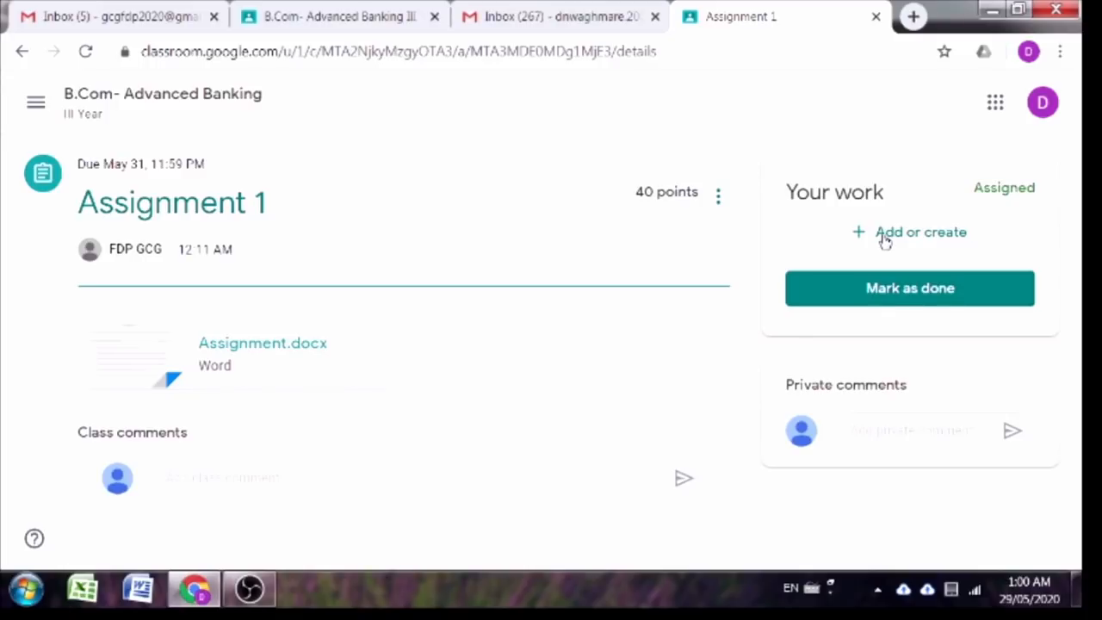
Step: Upload the student's answer .docx file from the computer to Assignment 1
left_click(885, 241)
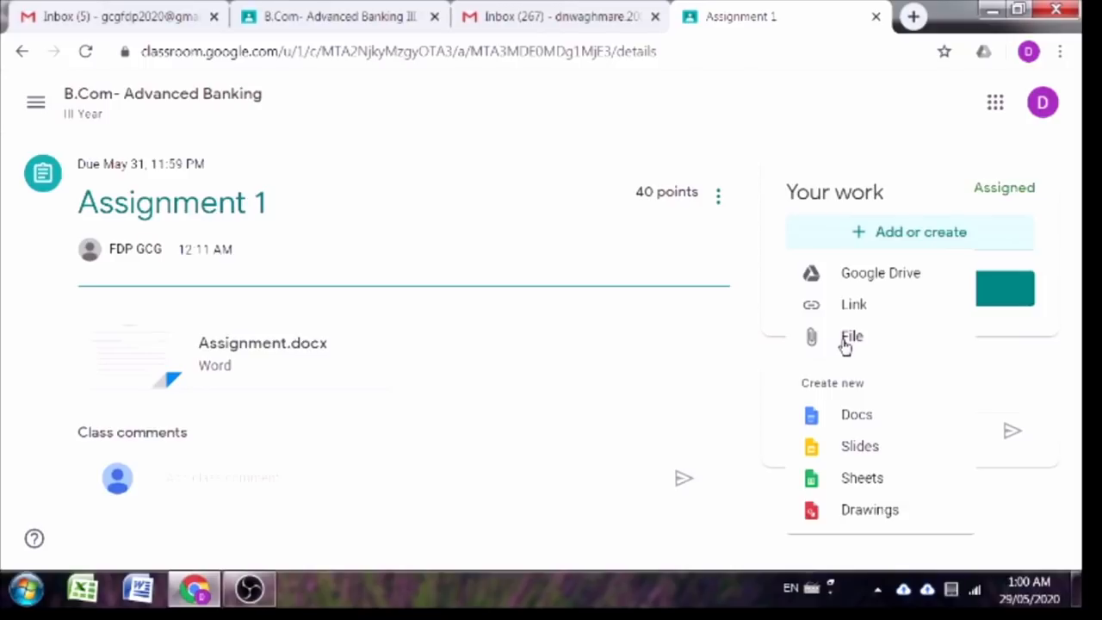
left_click(845, 343)
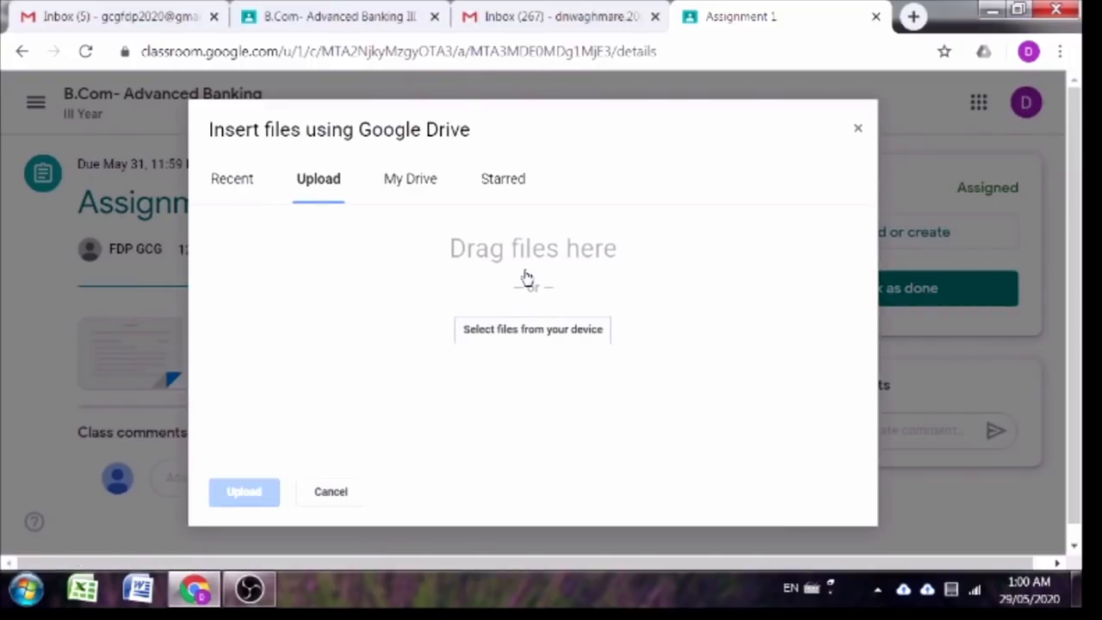
left_click(531, 337)
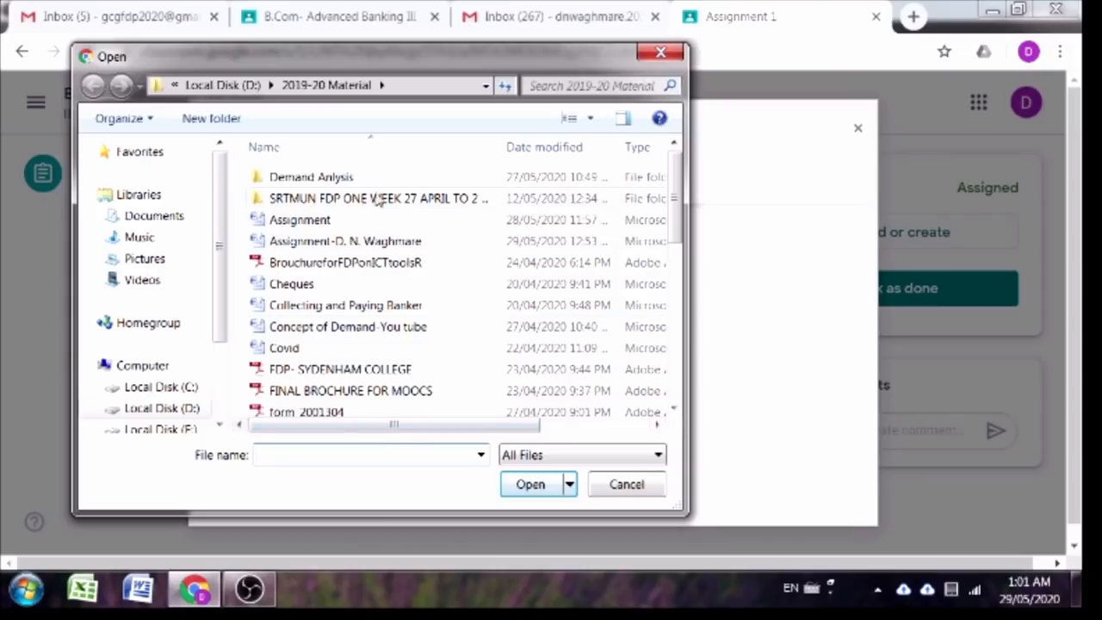
left_click(341, 244)
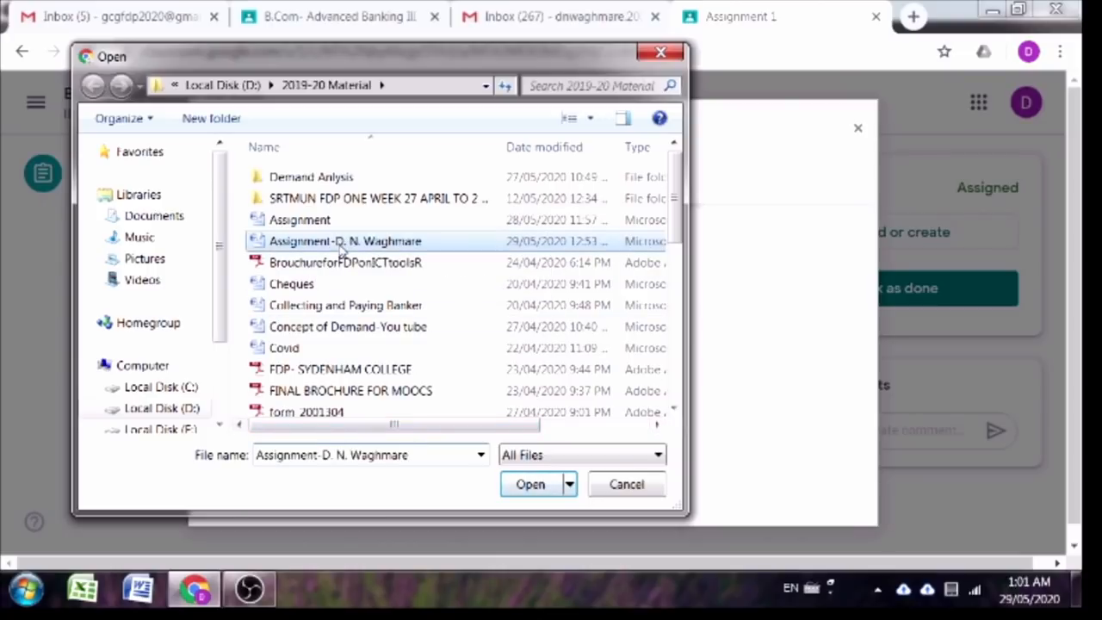
left_click(534, 484)
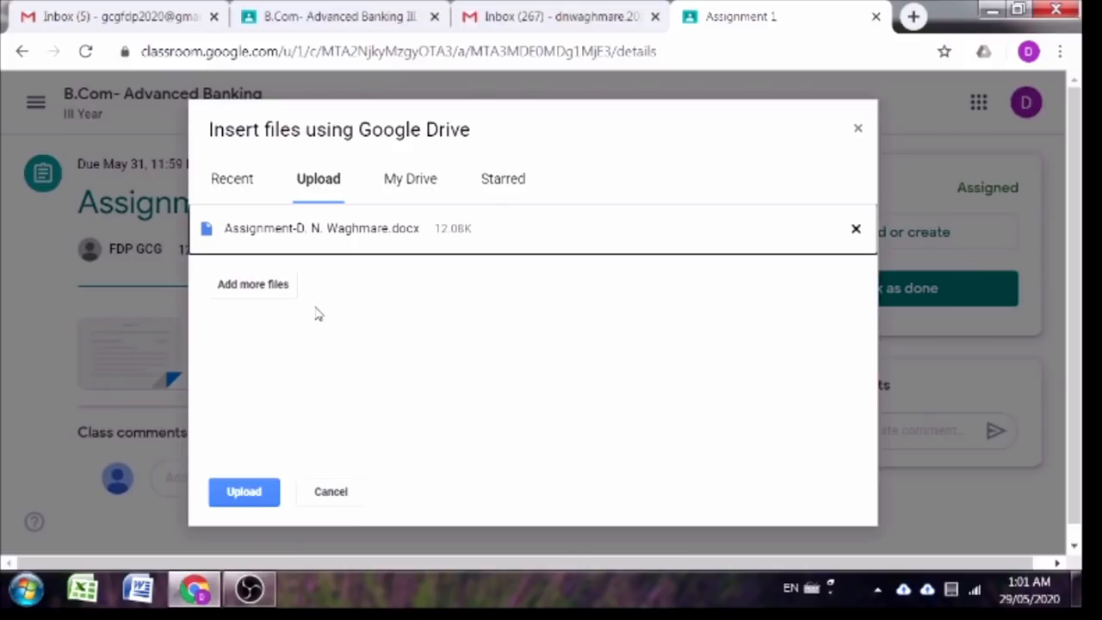
left_click(242, 495)
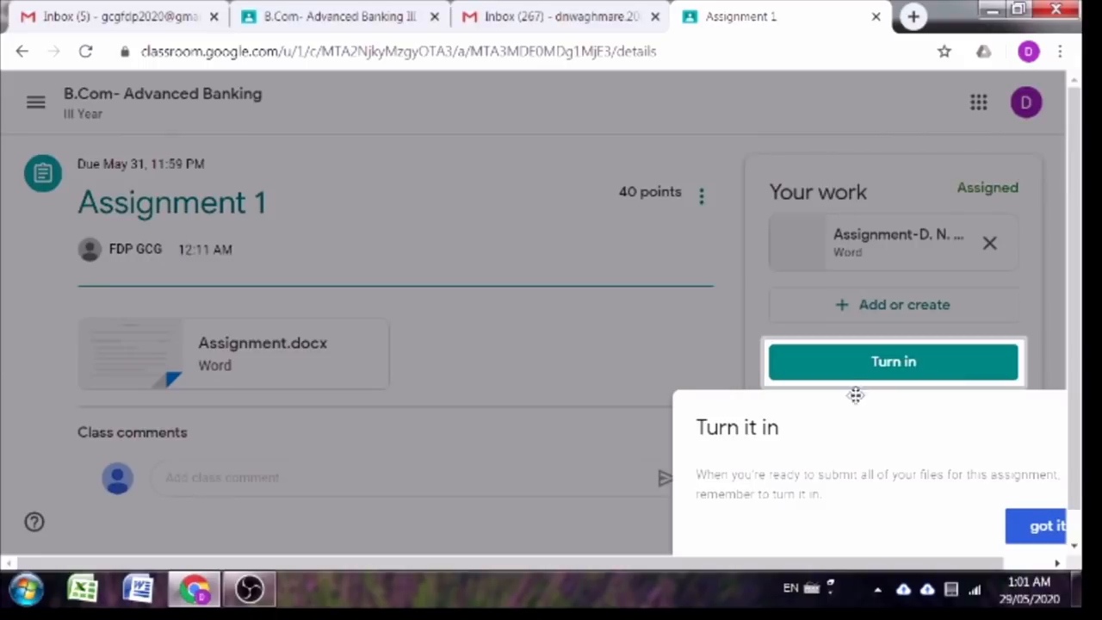
Step: Turn in Assignment 1 with the answer file, then switch back to the teacher's Stream
left_click(1032, 531)
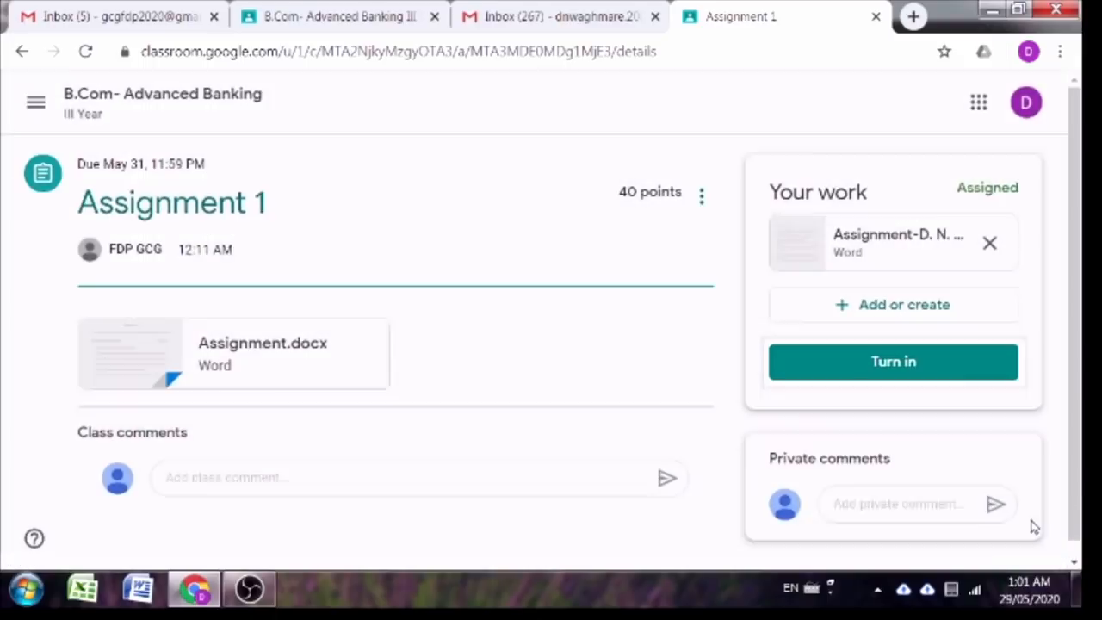
left_click(897, 363)
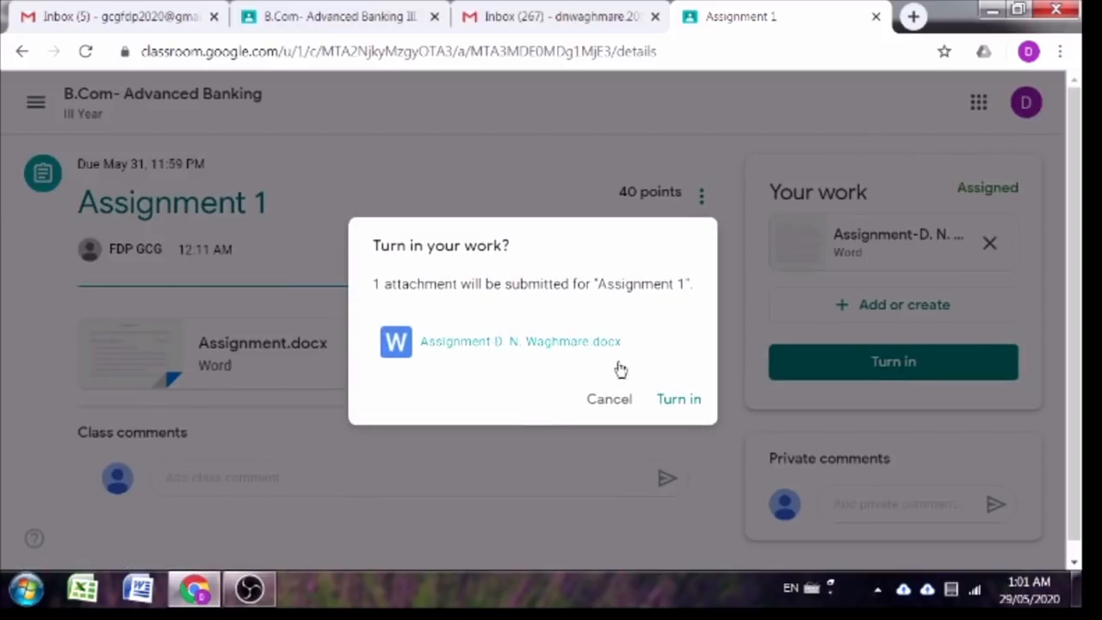
left_click(685, 403)
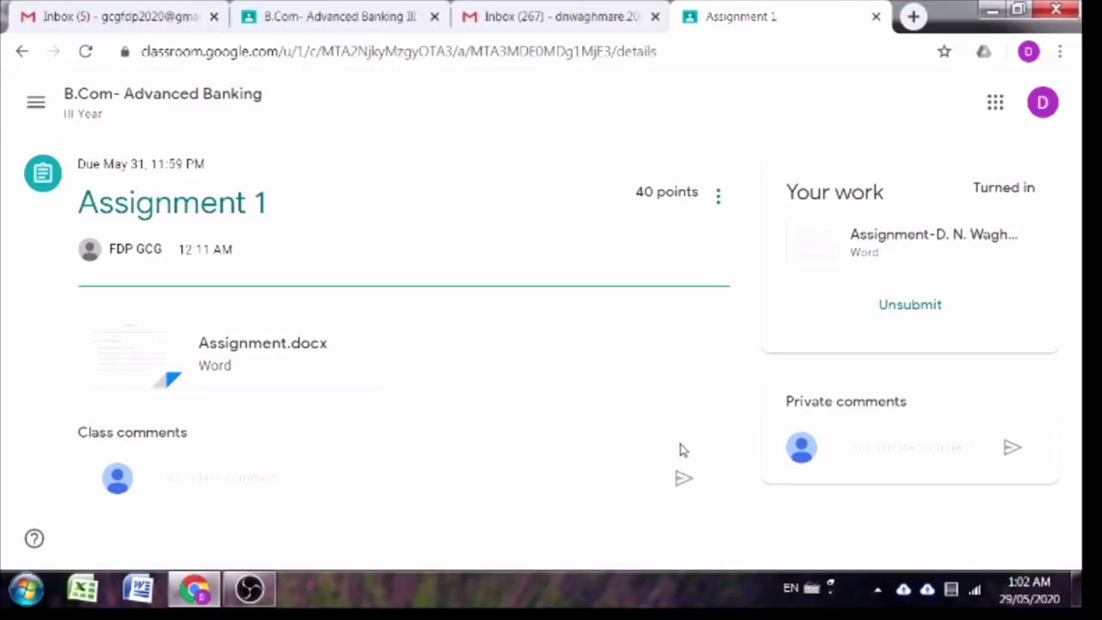
left_click(899, 446)
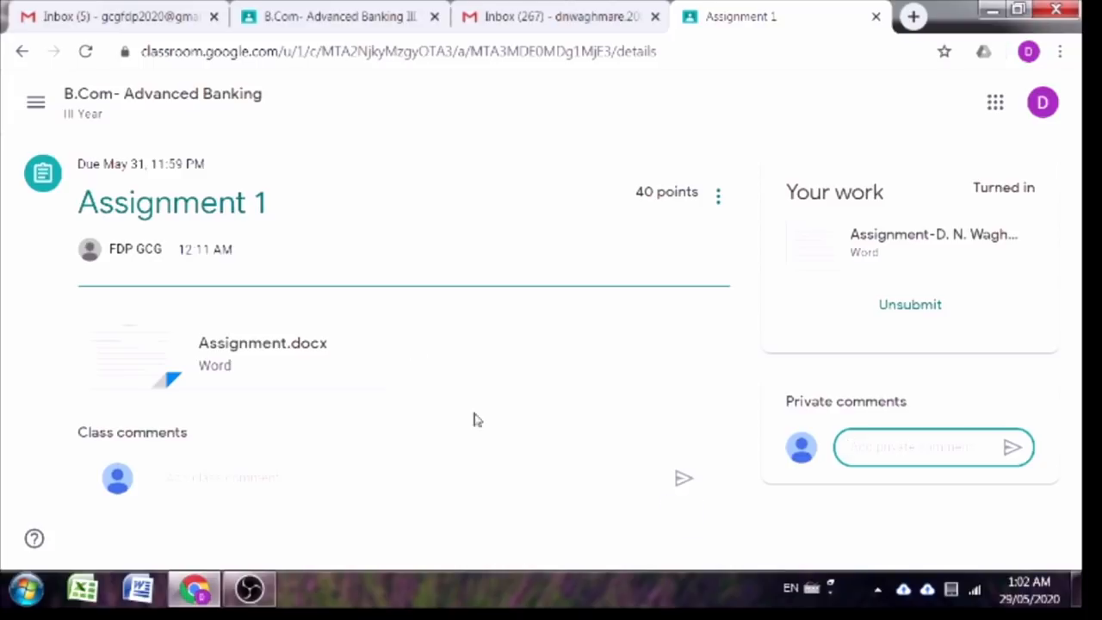
left_click(301, 12)
scroll(301, 287, "up", 1)
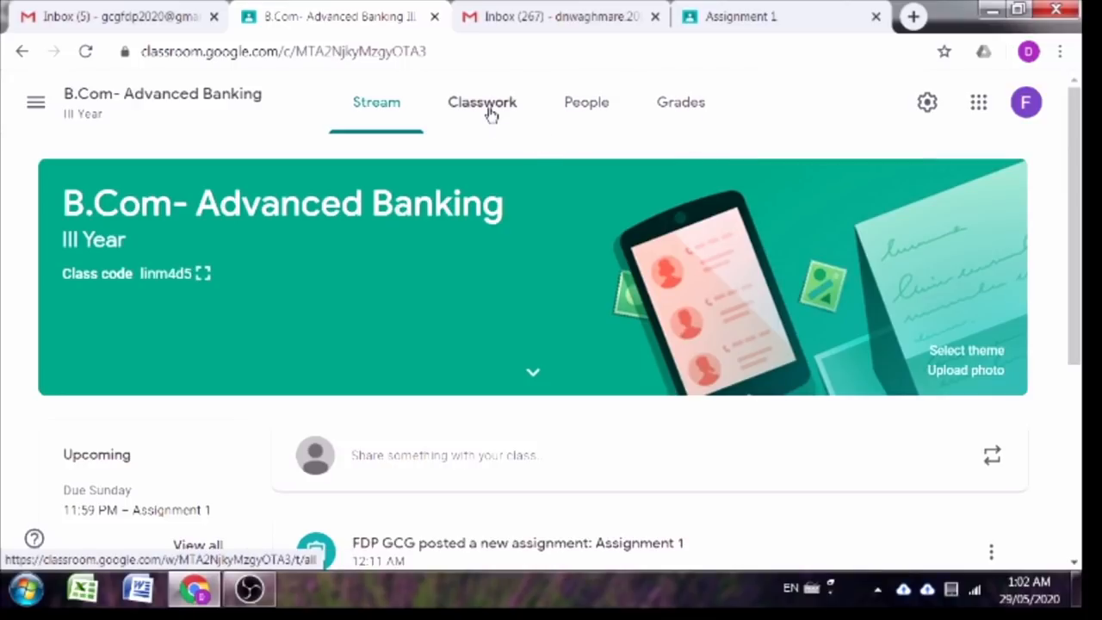
scroll(499, 129, "down", 3)
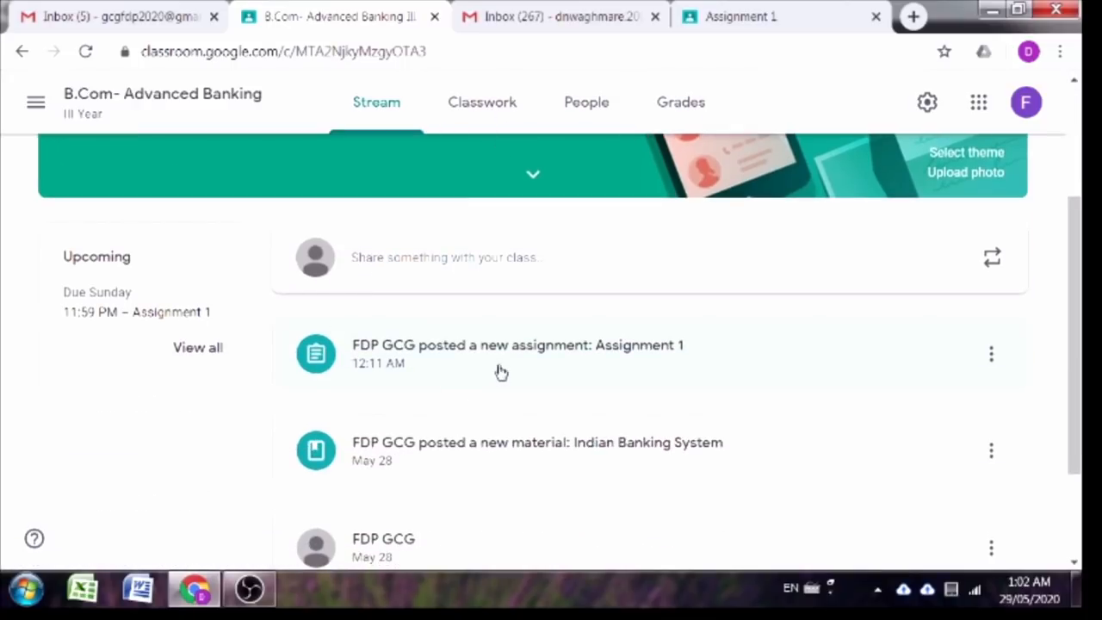
left_click(499, 369)
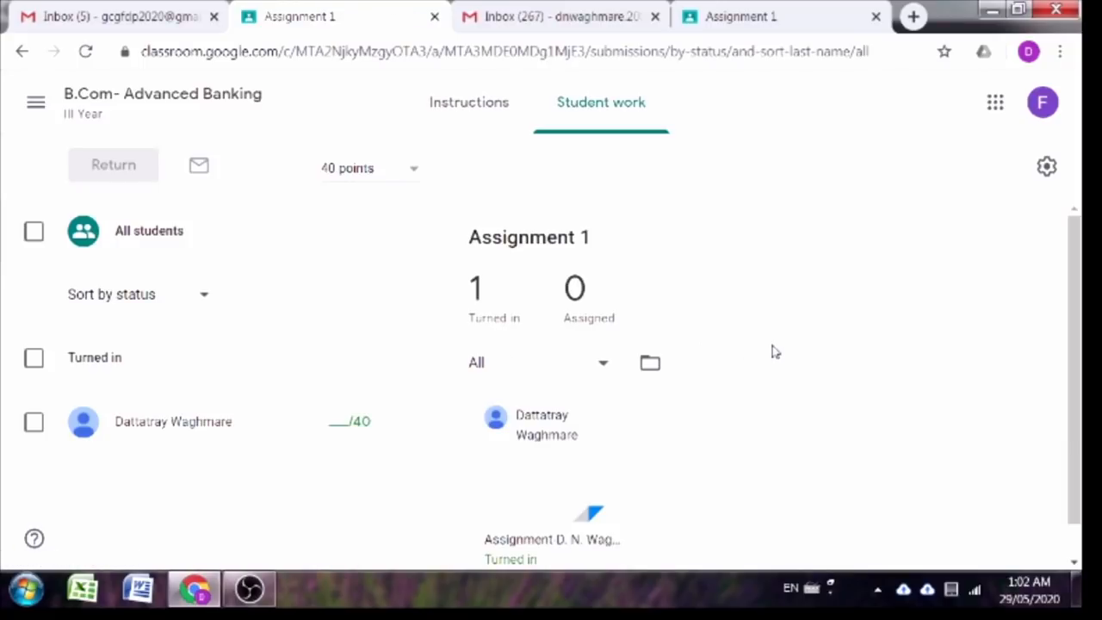
scroll(769, 353, "down", 1)
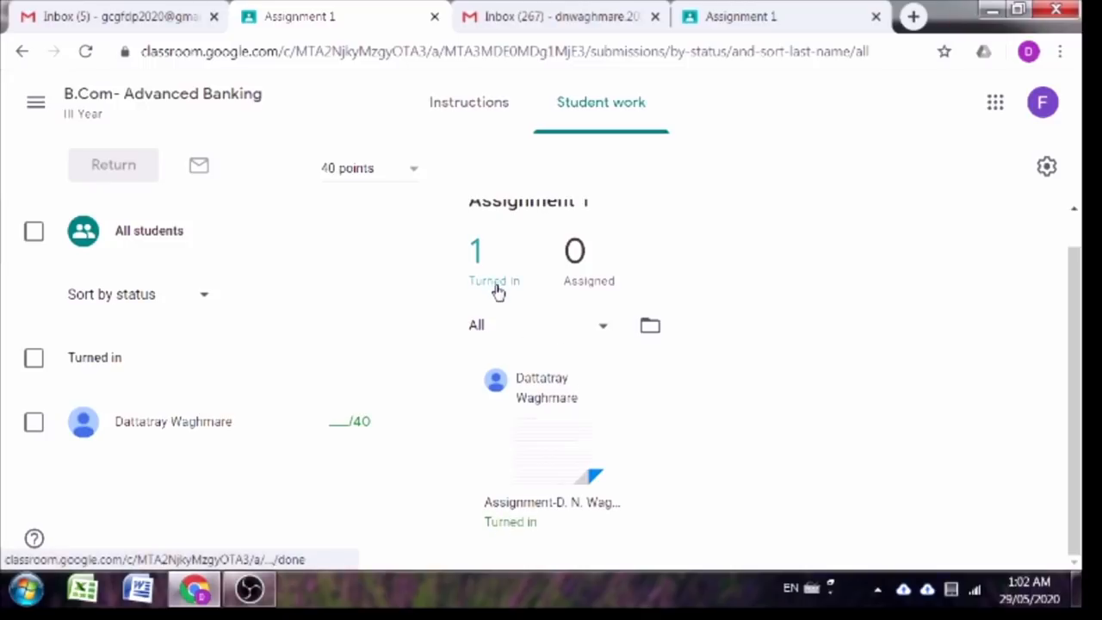
scroll(496, 291, "up", 1)
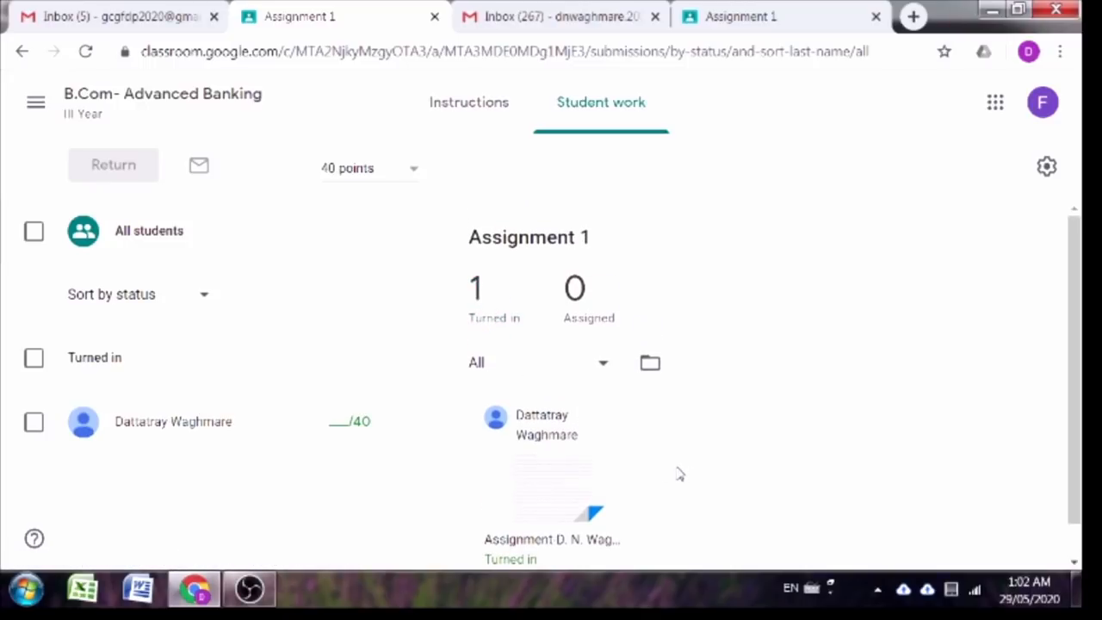
scroll(603, 461, "down", 1)
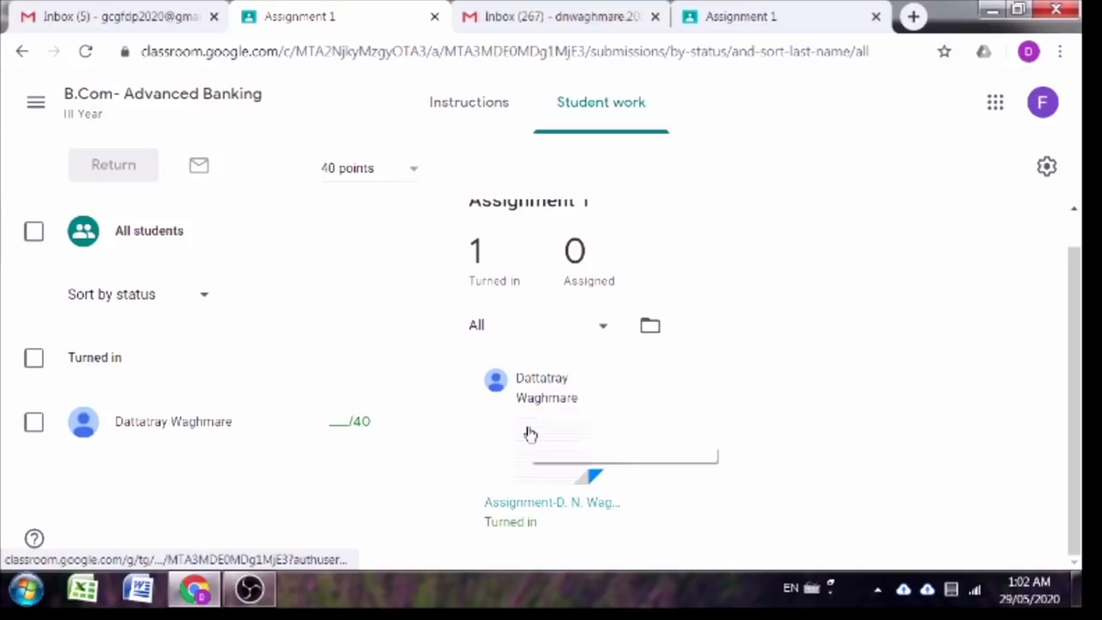
left_click(531, 433)
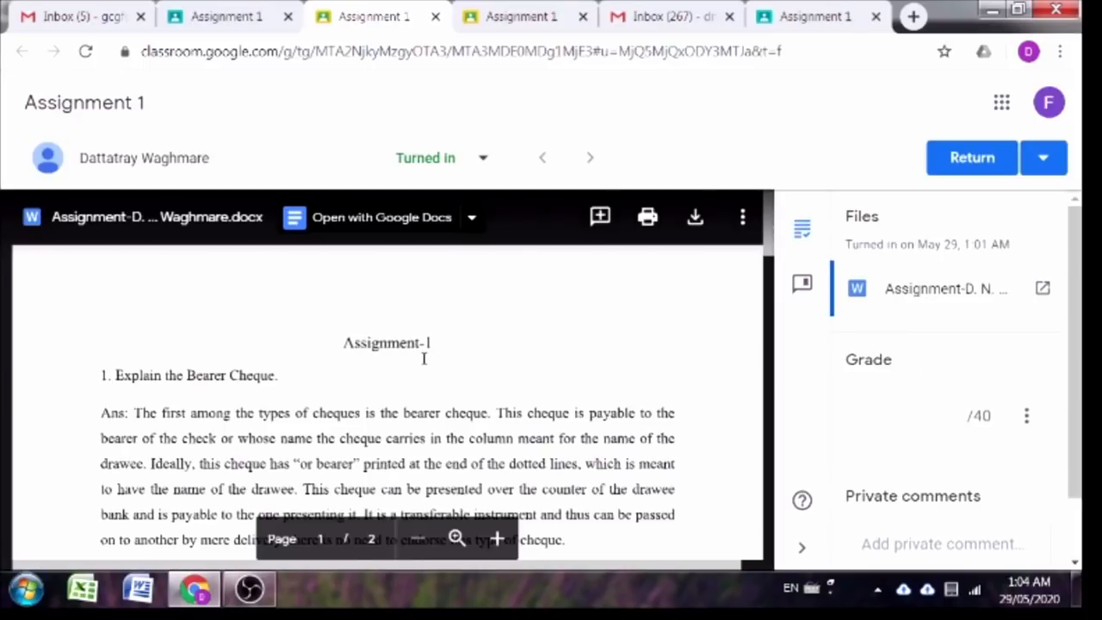
scroll(422, 362, "down", 10)
scroll(407, 368, "up", 2)
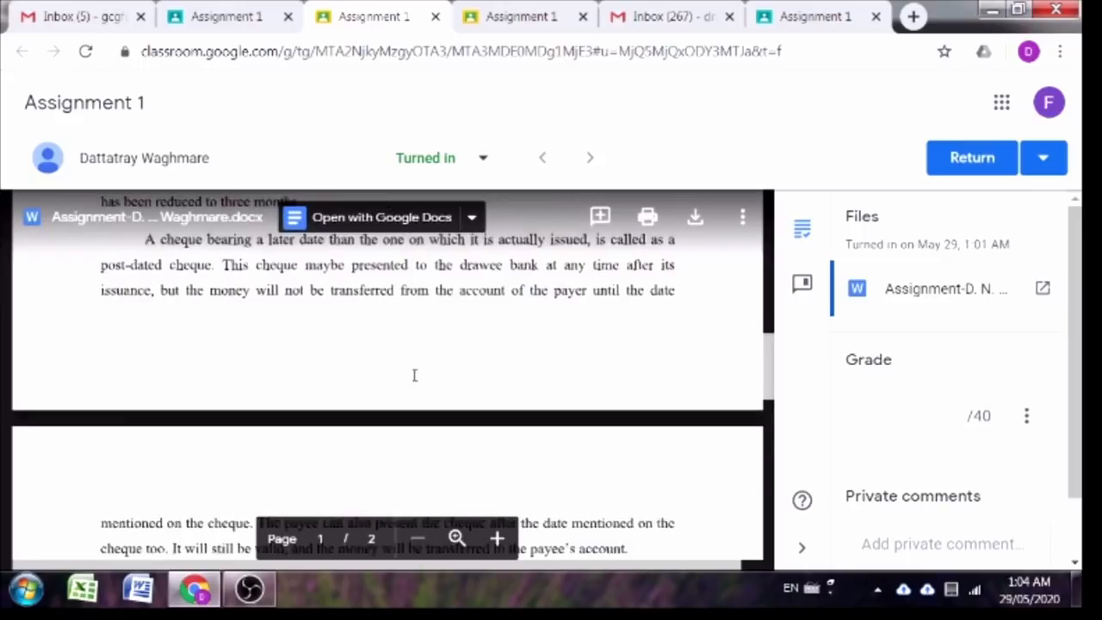
scroll(414, 375, "up", 5)
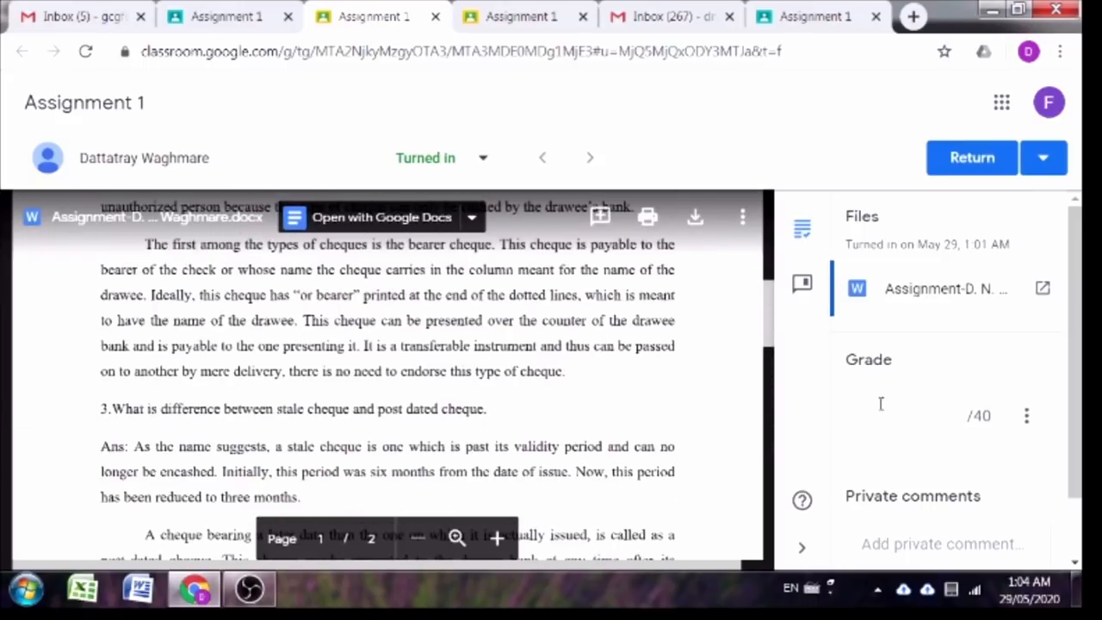
Step: Grade the student's work 30 and post the private comment 'Congratulation.'
left_click(908, 416)
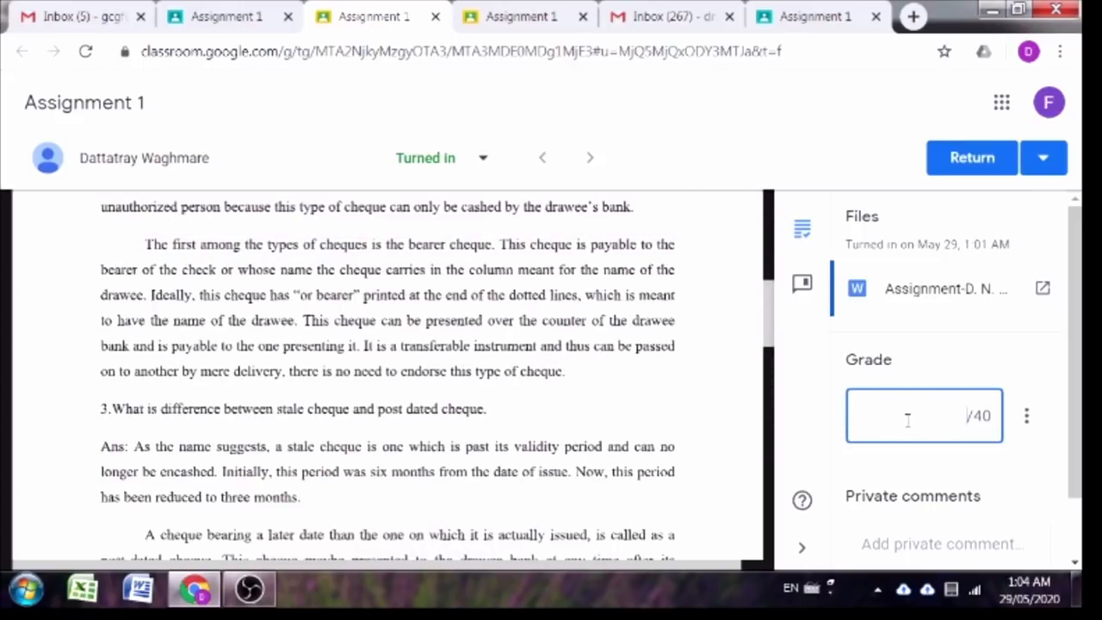
type("30")
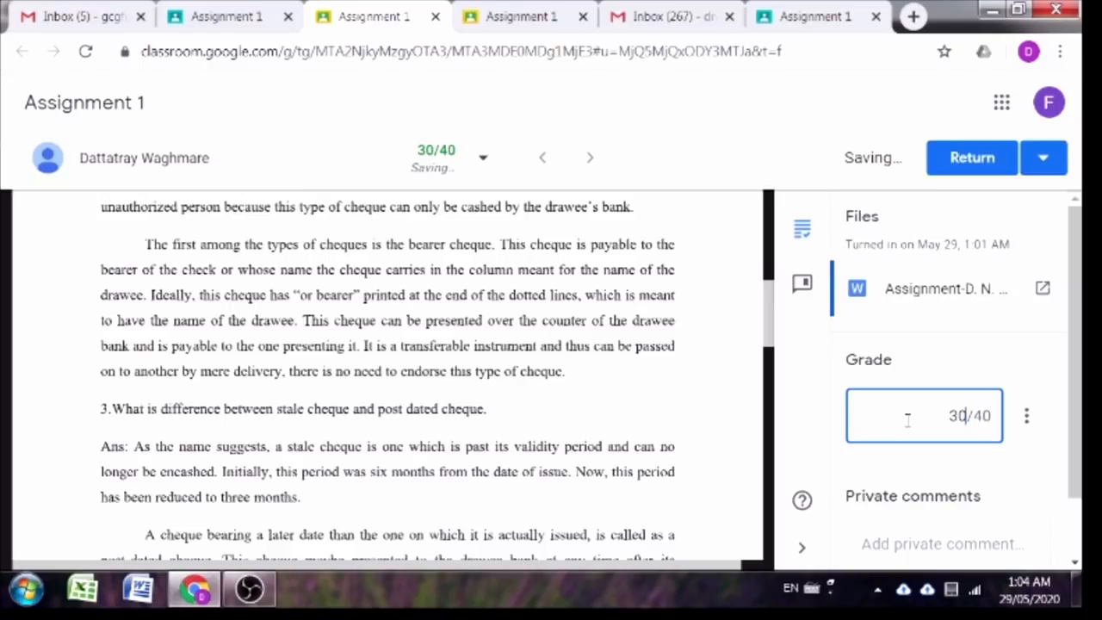
left_click(610, 384)
left_click(919, 535)
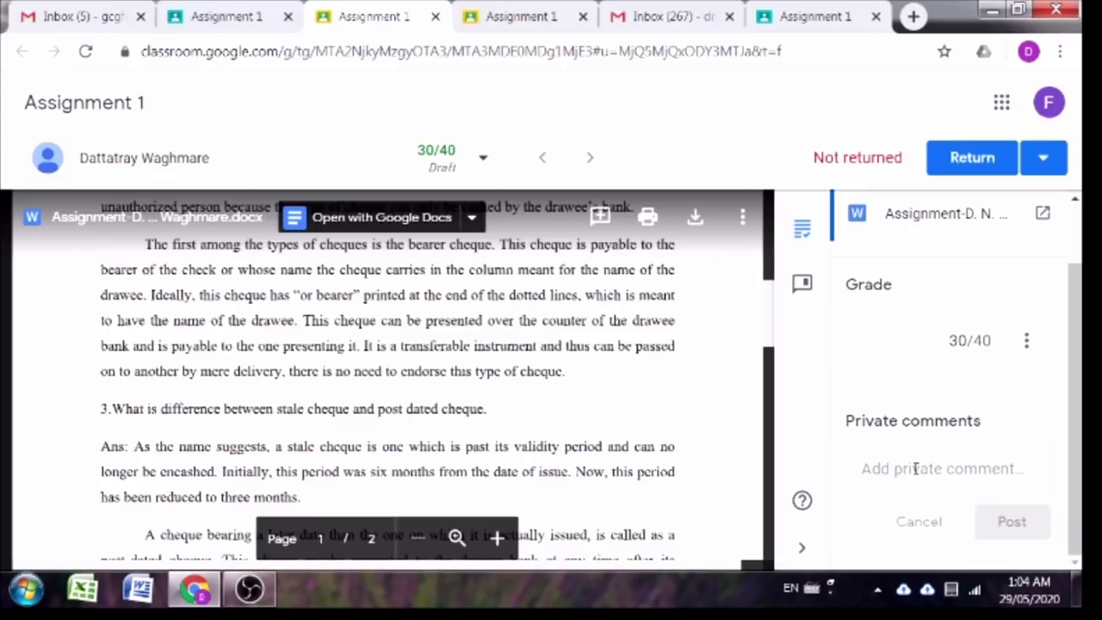
left_click(914, 468)
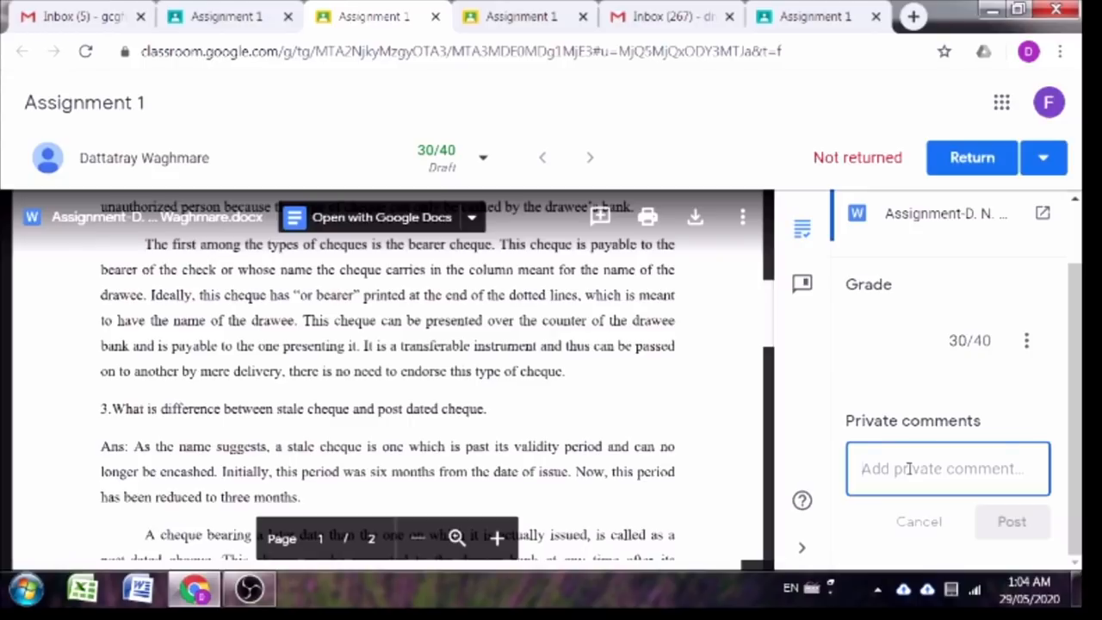
type("Congra")
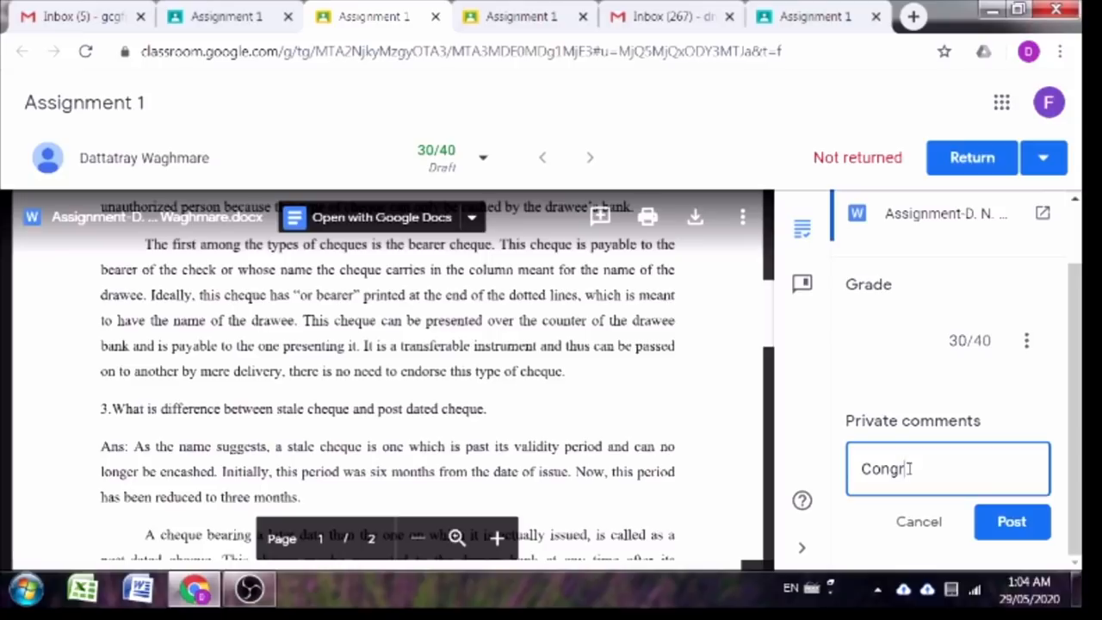
type("tulation.")
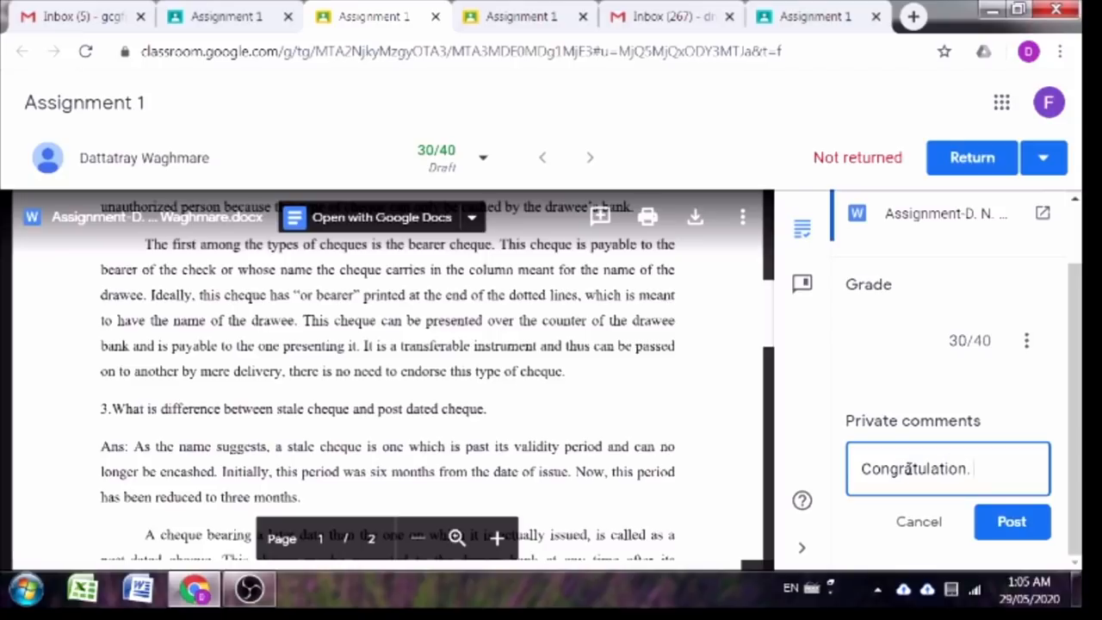
type(" you")
key("BackSpace")
key("BackSpace")
left_click(994, 536)
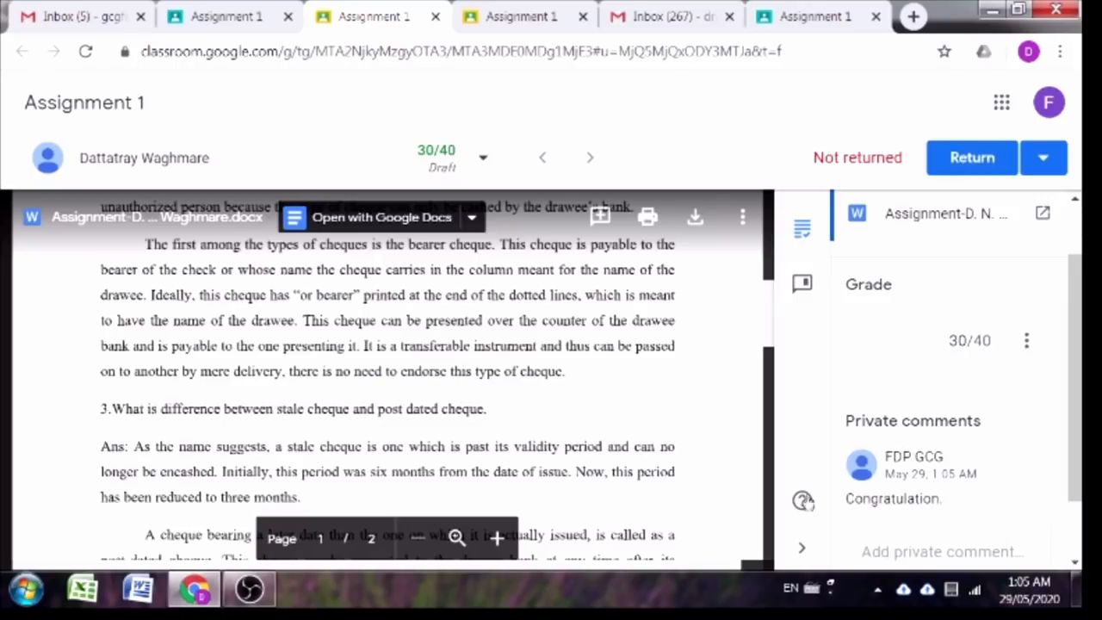
Step: Return the graded work to the student and switch to the Gmail inbox
left_click(990, 163)
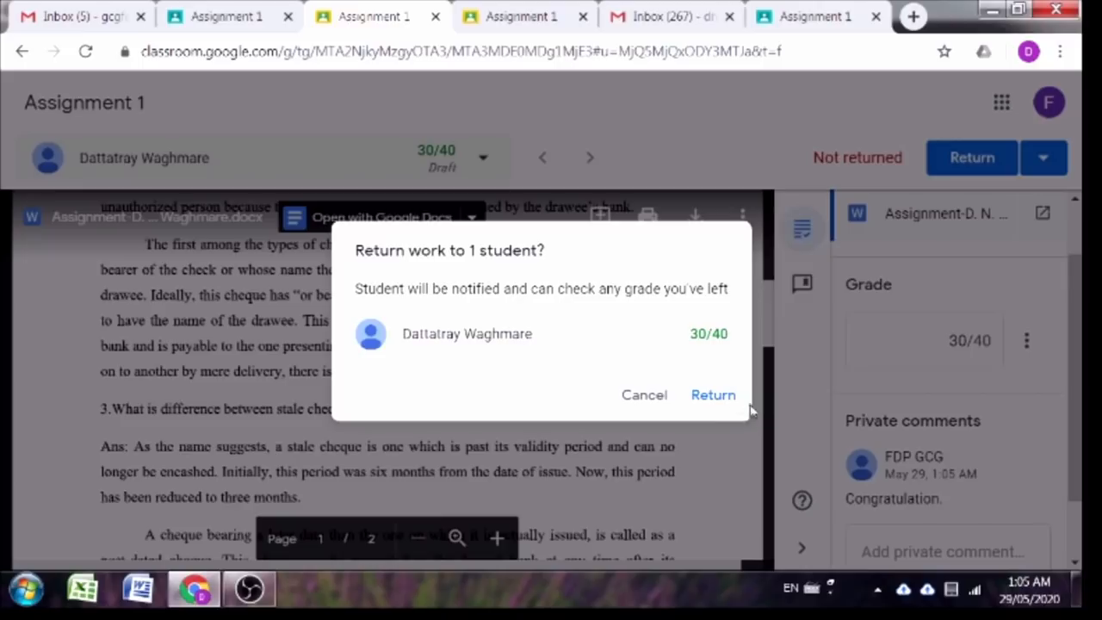
left_click(712, 395)
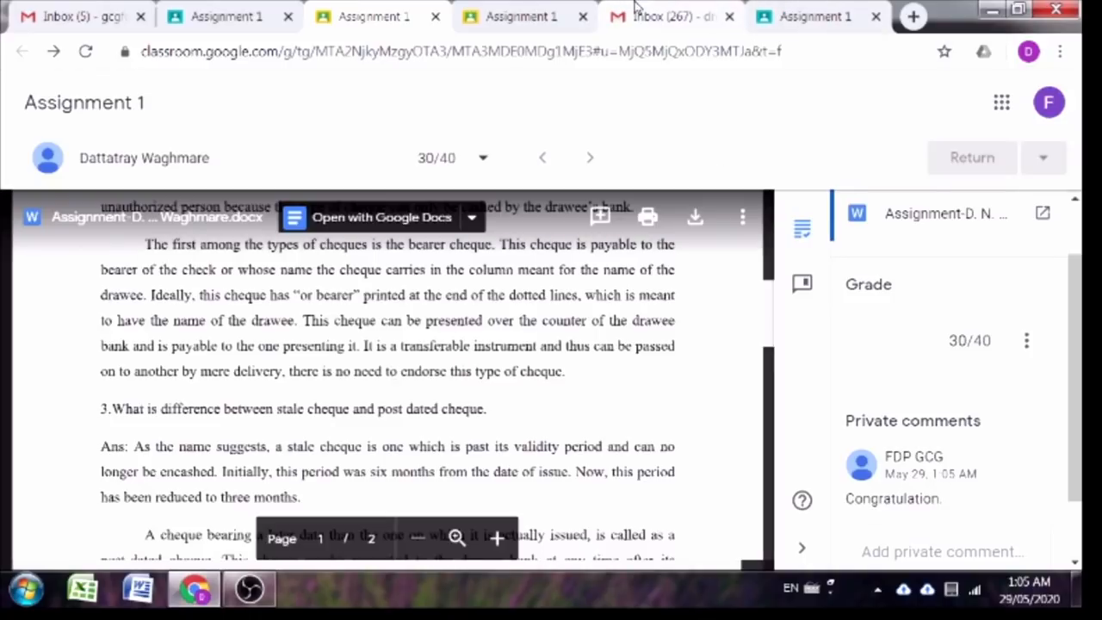
left_click(635, 7)
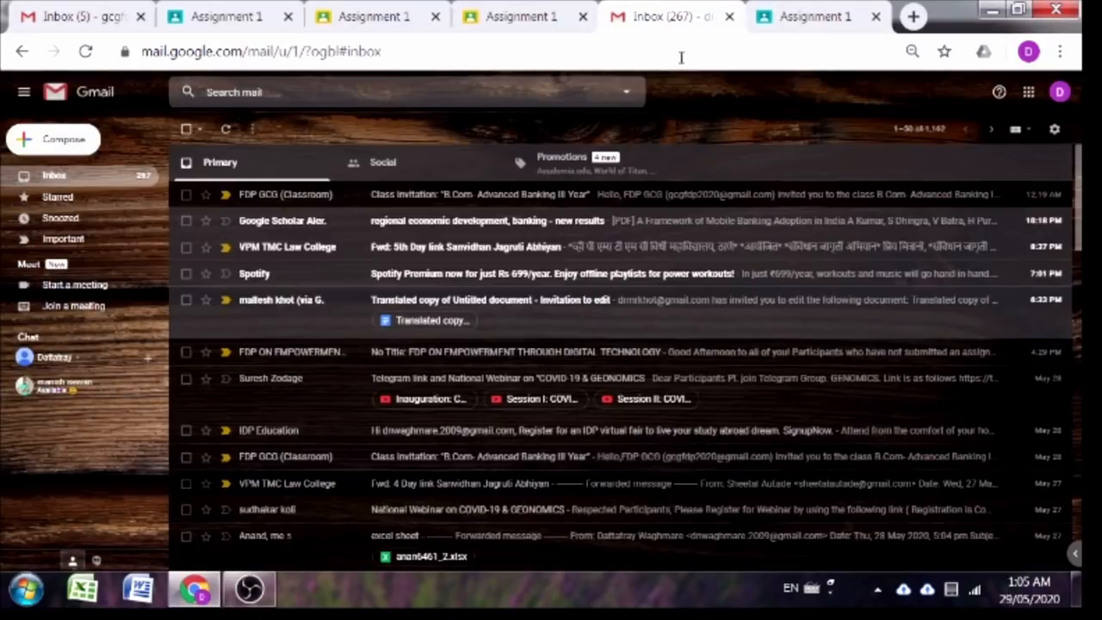
Step: Read the 'Graded: Assignment 1' email showing 30/40, then return to Classroom's student work
left_click(502, 203)
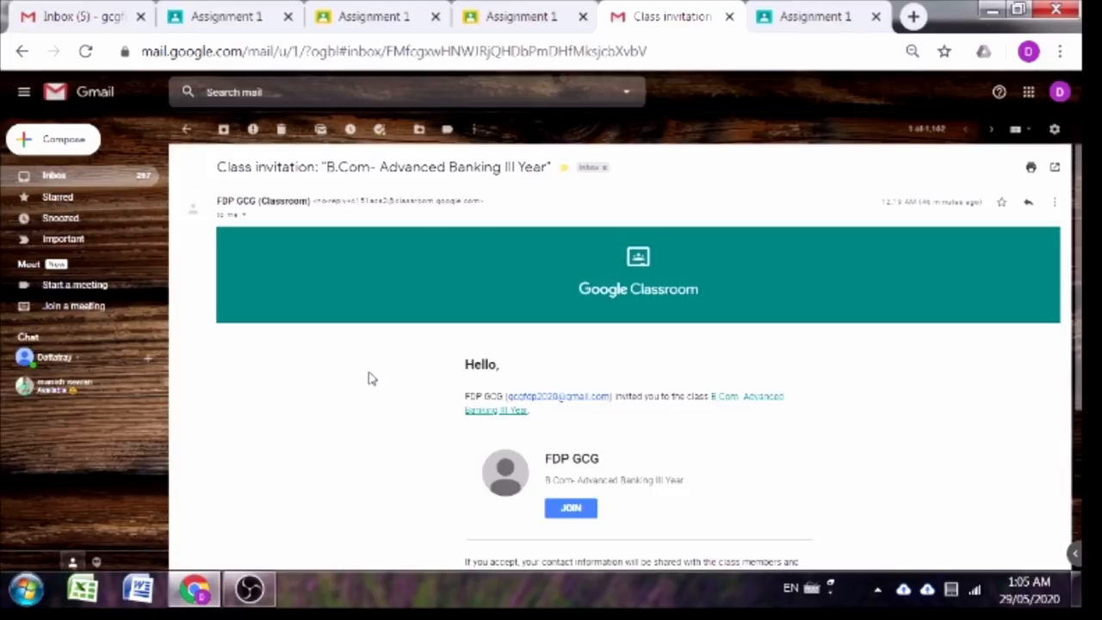
scroll(369, 379, "down", 1)
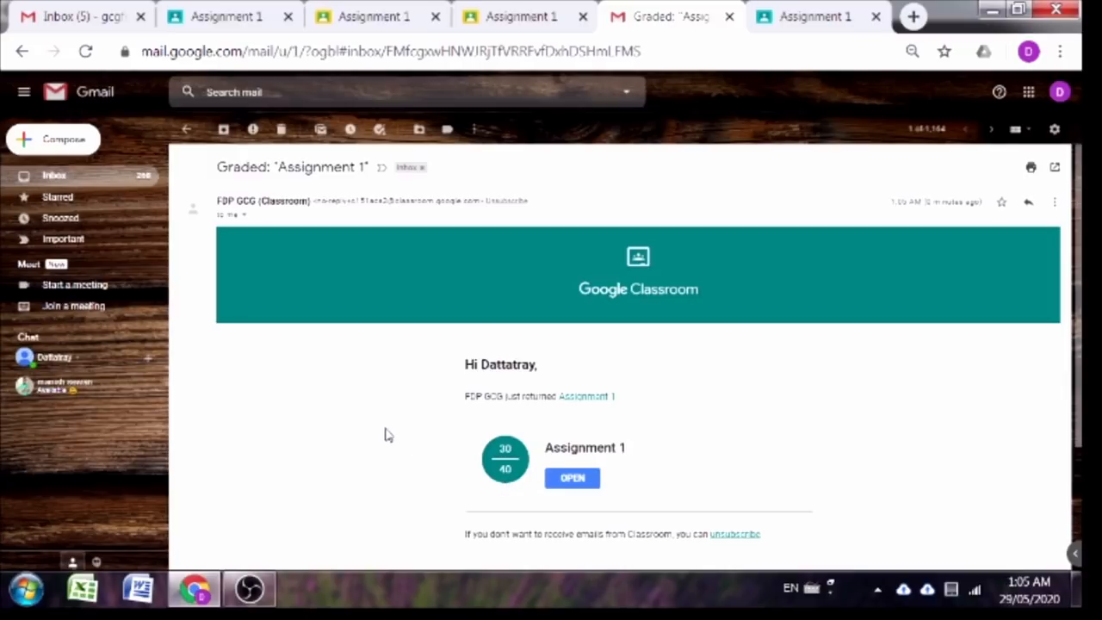
scroll(339, 344, "down", 2)
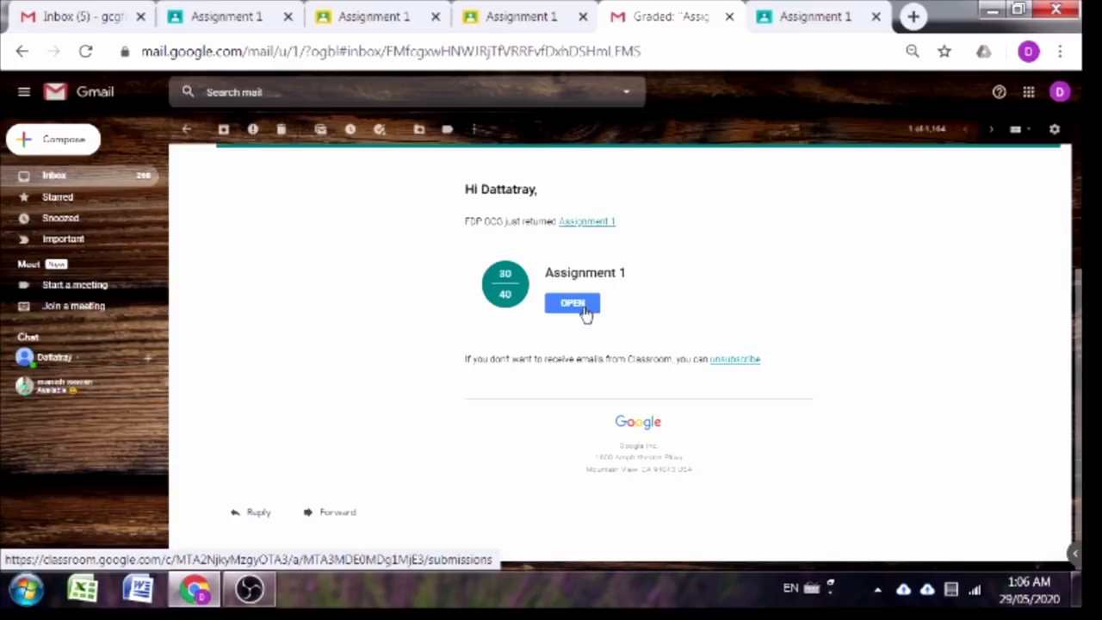
left_click(204, 9)
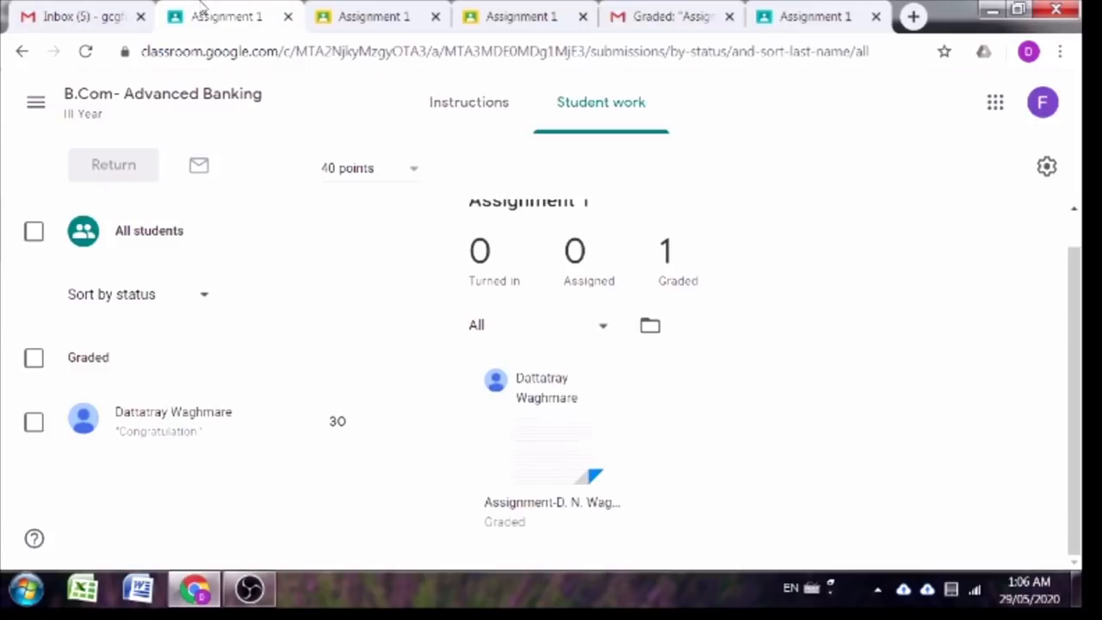
Step: Open the class Stream and review the Grades tab showing Assignment 1 averaging 30
left_click(110, 106)
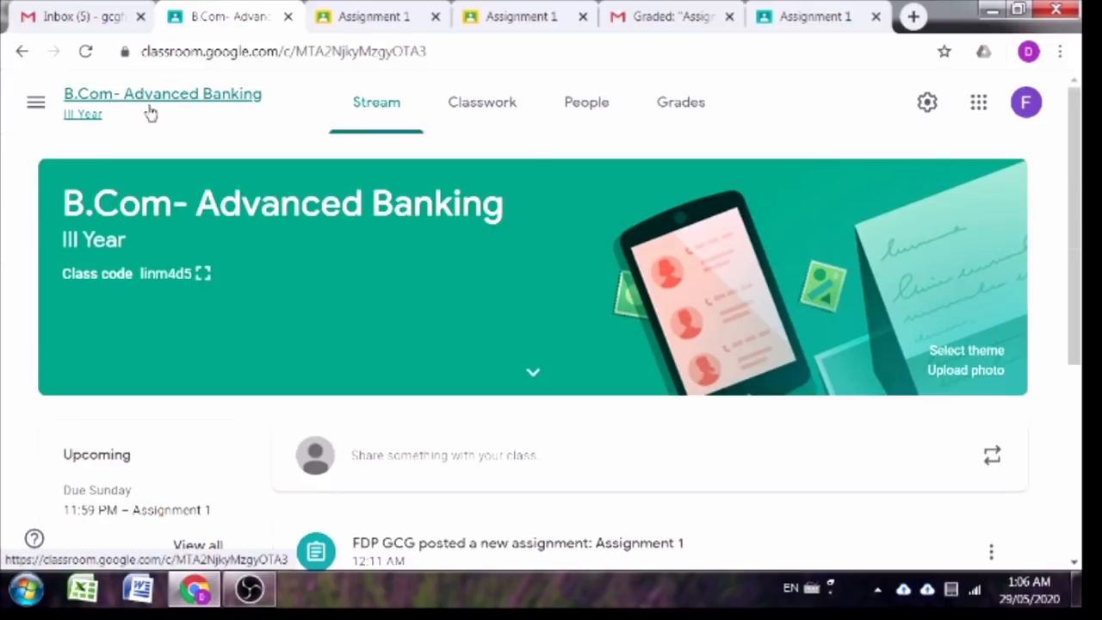
left_click(680, 118)
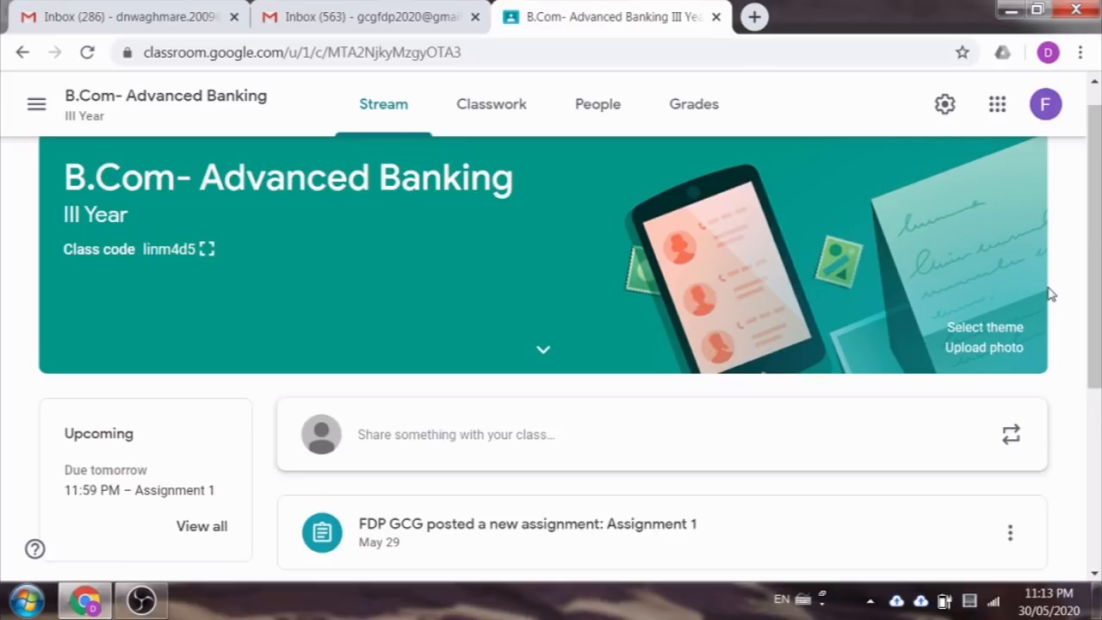
Step: Create a quiz assignment titled 'Quiz 1' with instructions 'The time duration is 10 minutes.'
left_click(497, 116)
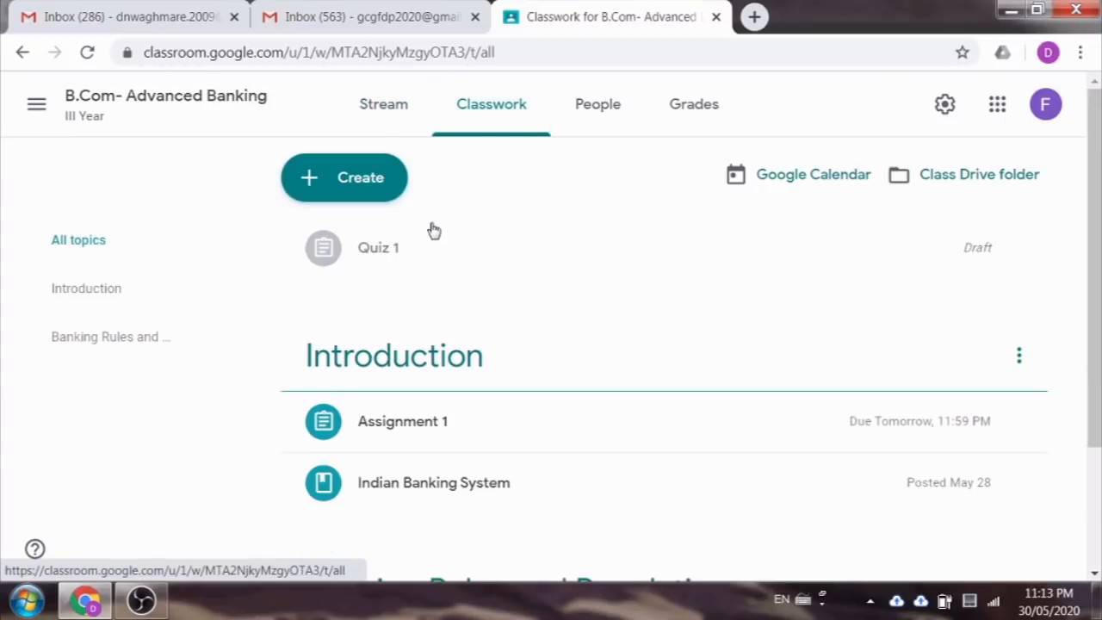
left_click(351, 181)
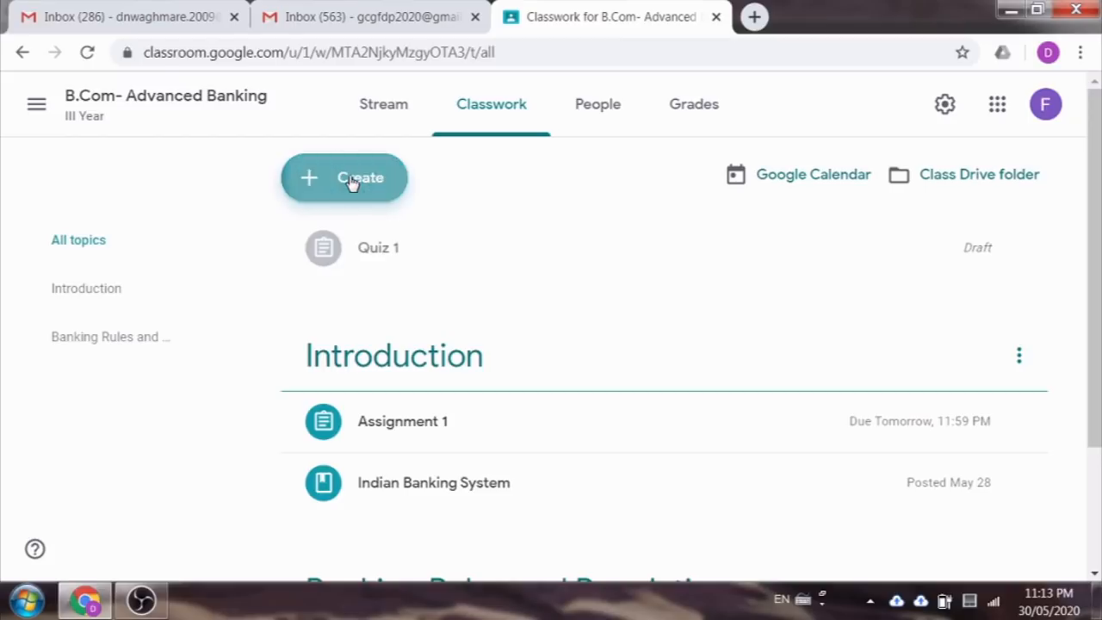
left_click(352, 268)
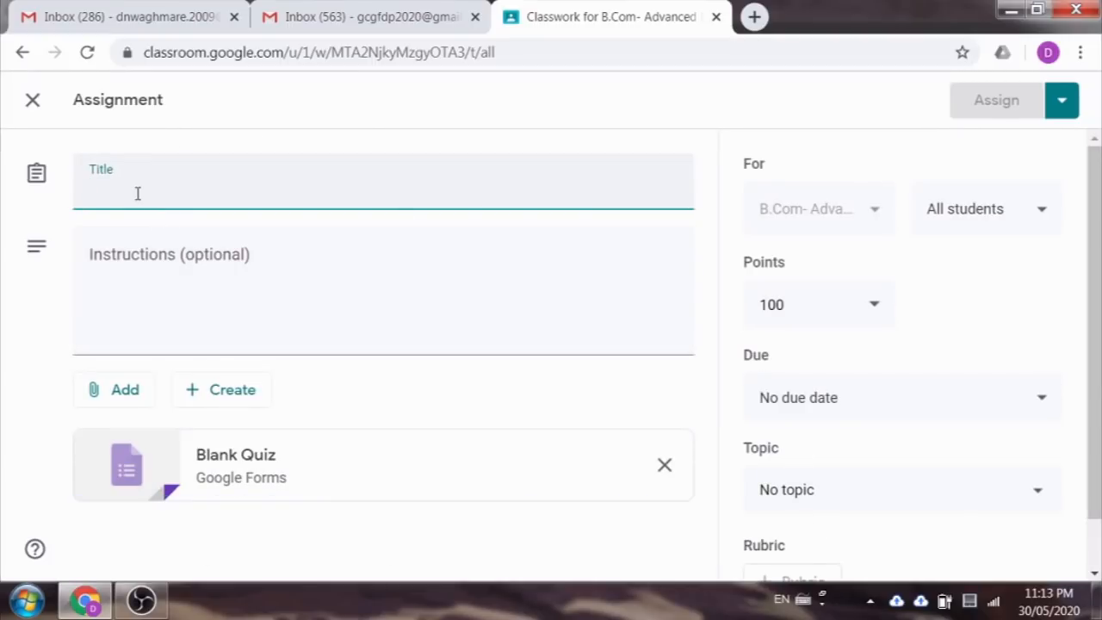
type("Quiz ")
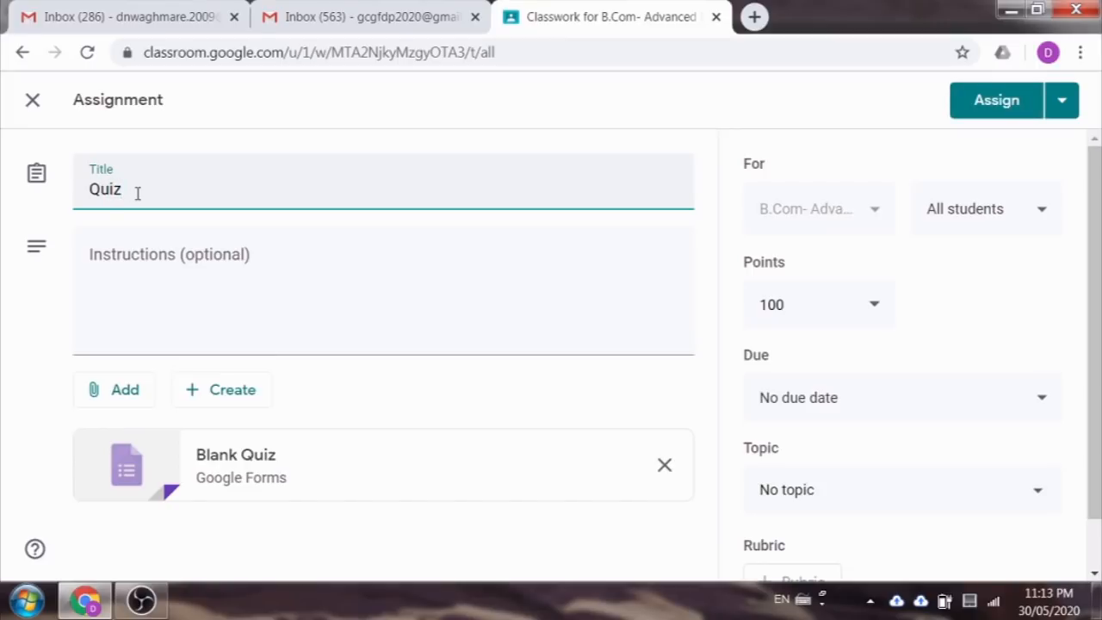
type("1")
left_click(148, 285)
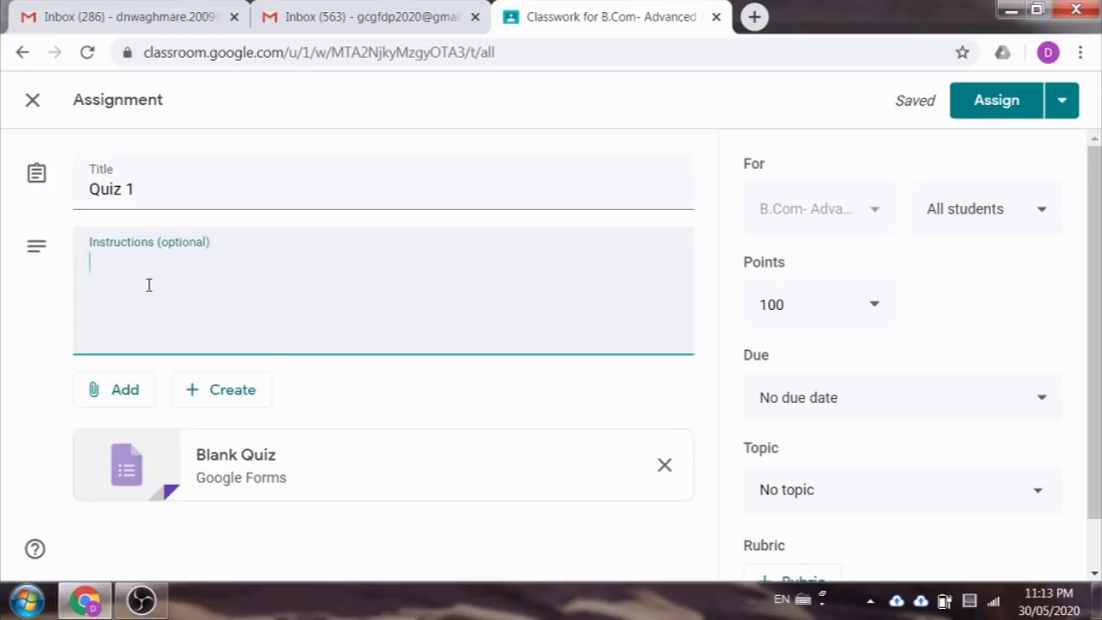
type("The ti")
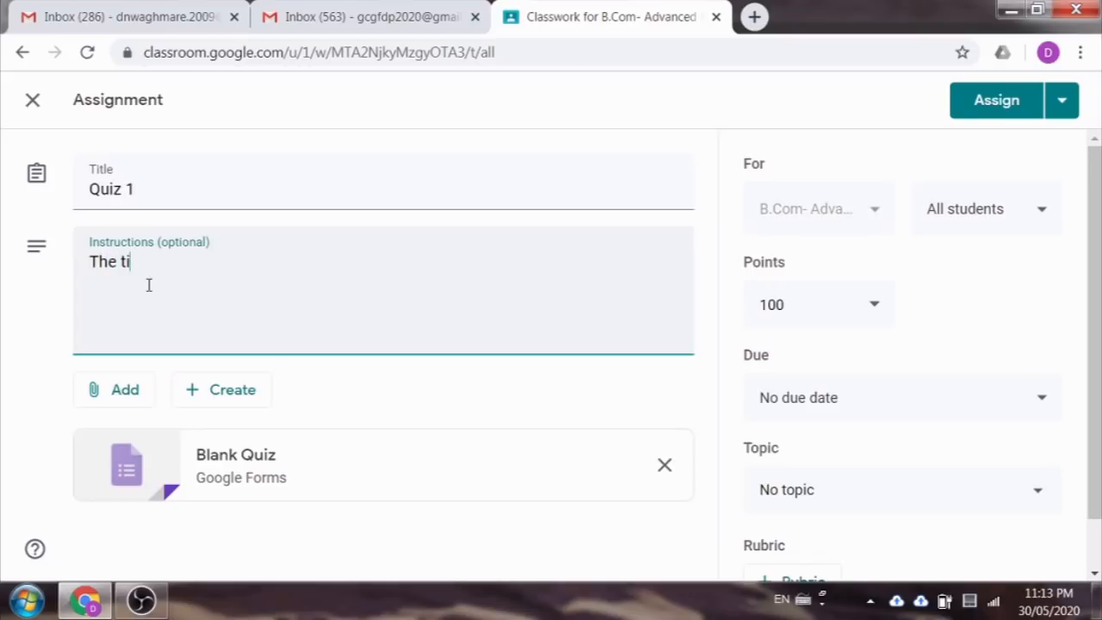
type("me duration is")
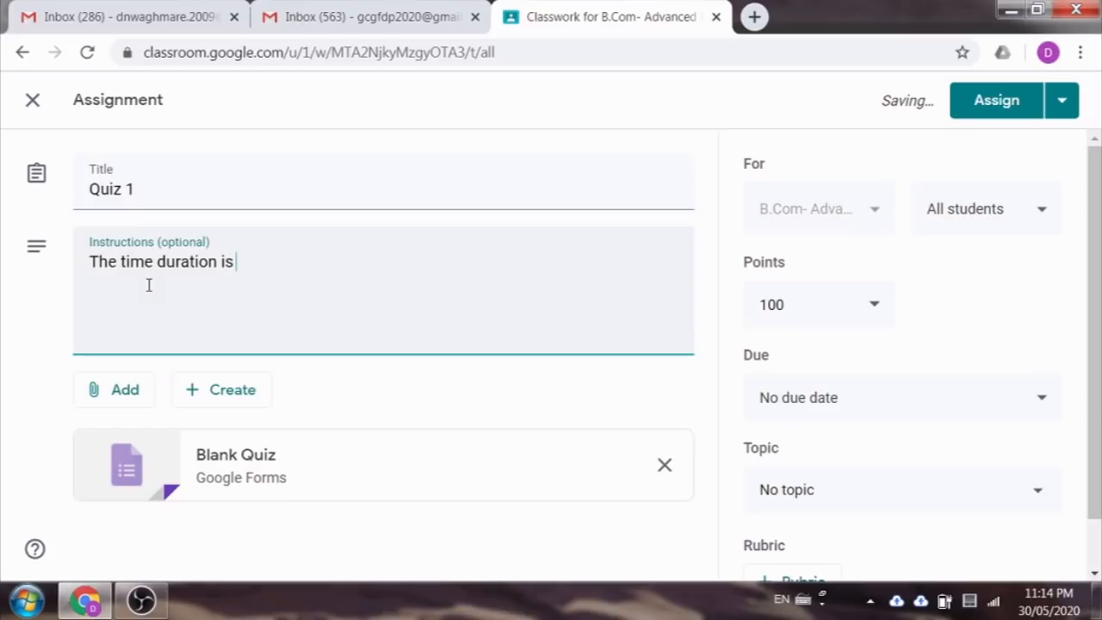
type("10 minutes.")
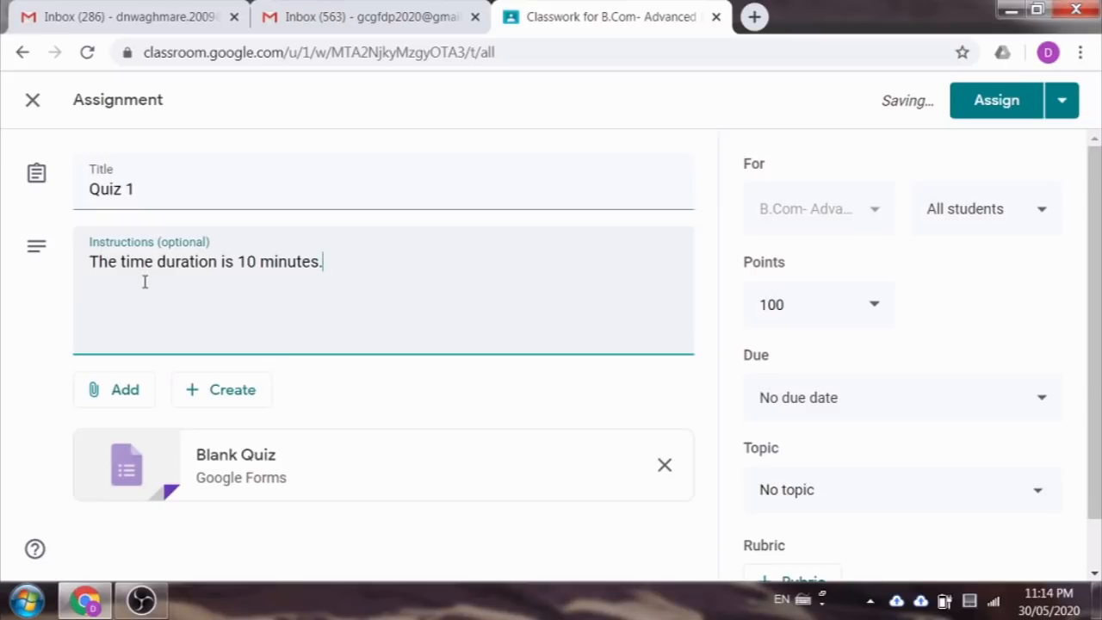
scroll(501, 431, "down", 1)
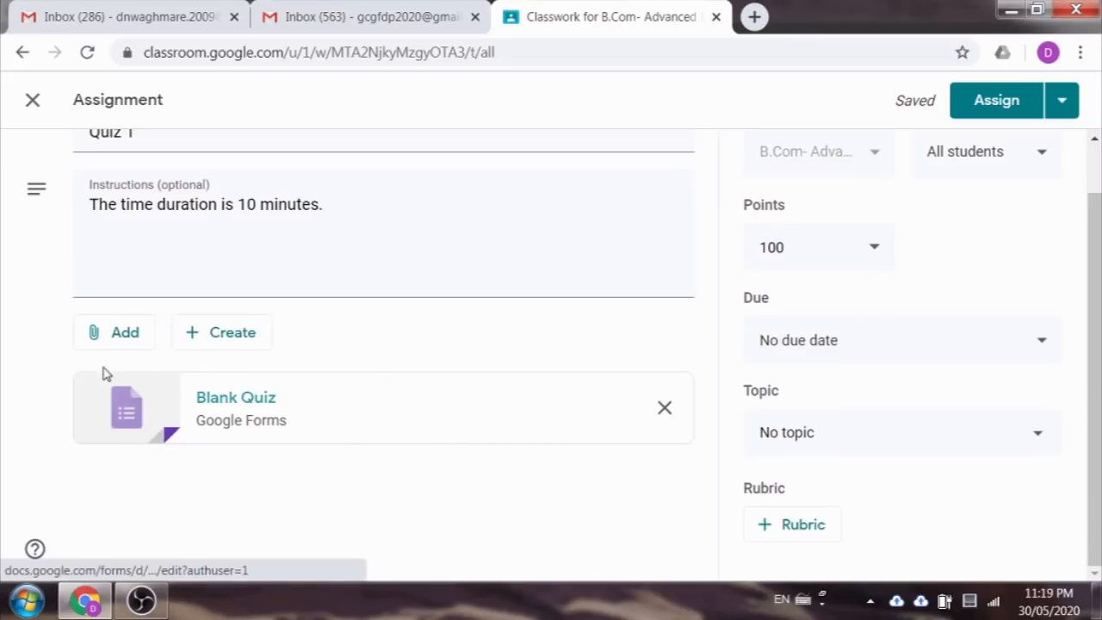
left_click(247, 398)
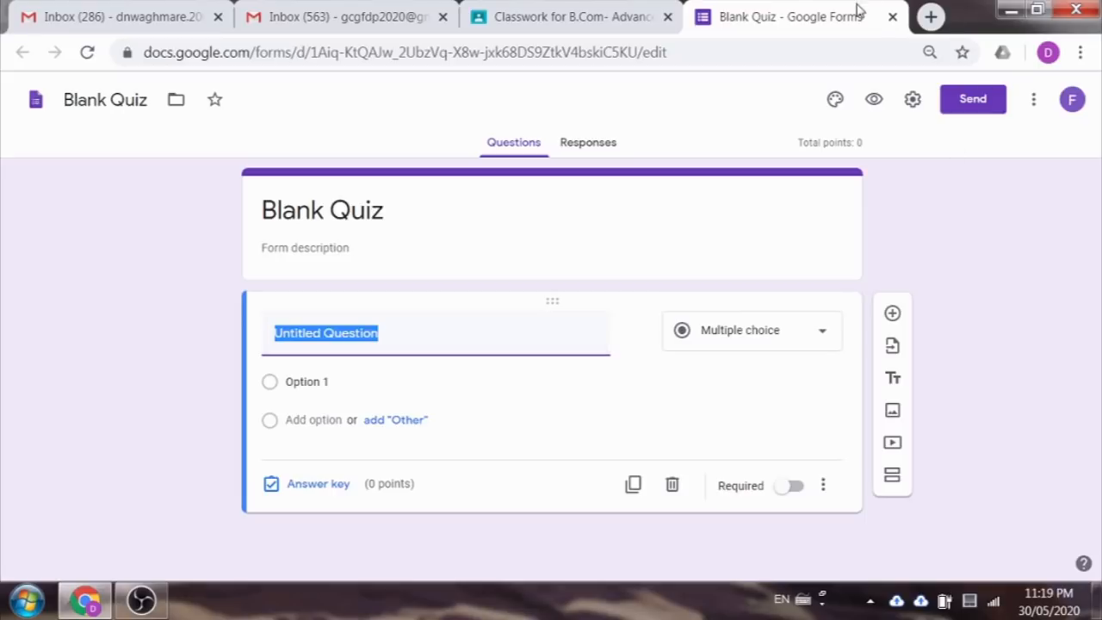
left_click(892, 18)
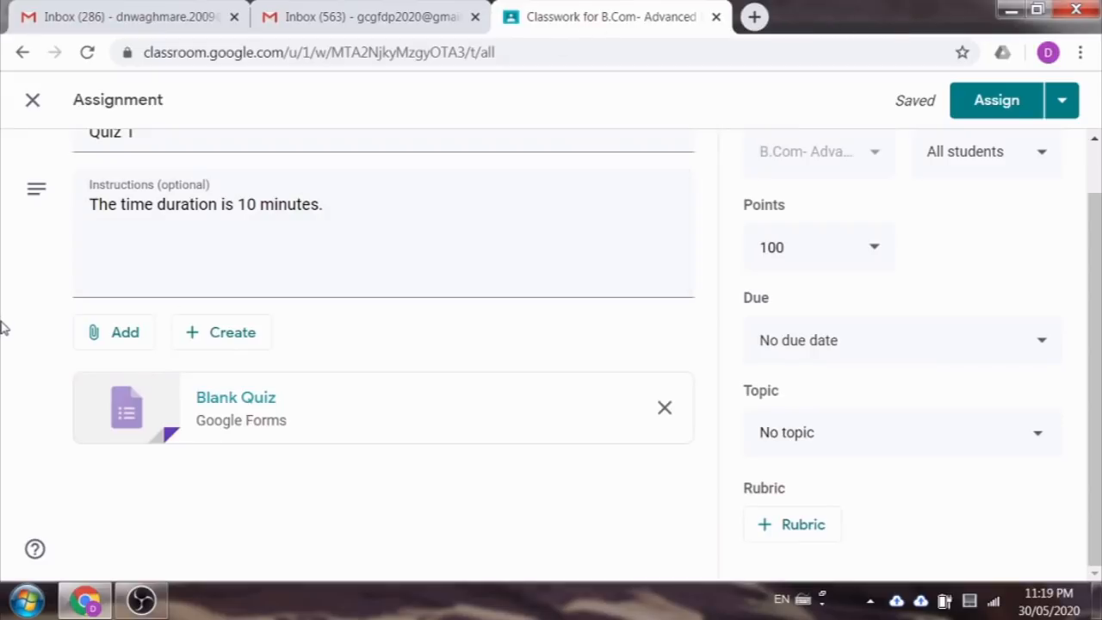
Step: Attach the Quiz-1 form from My Drive and remove the Blank Quiz attachment
left_click(120, 337)
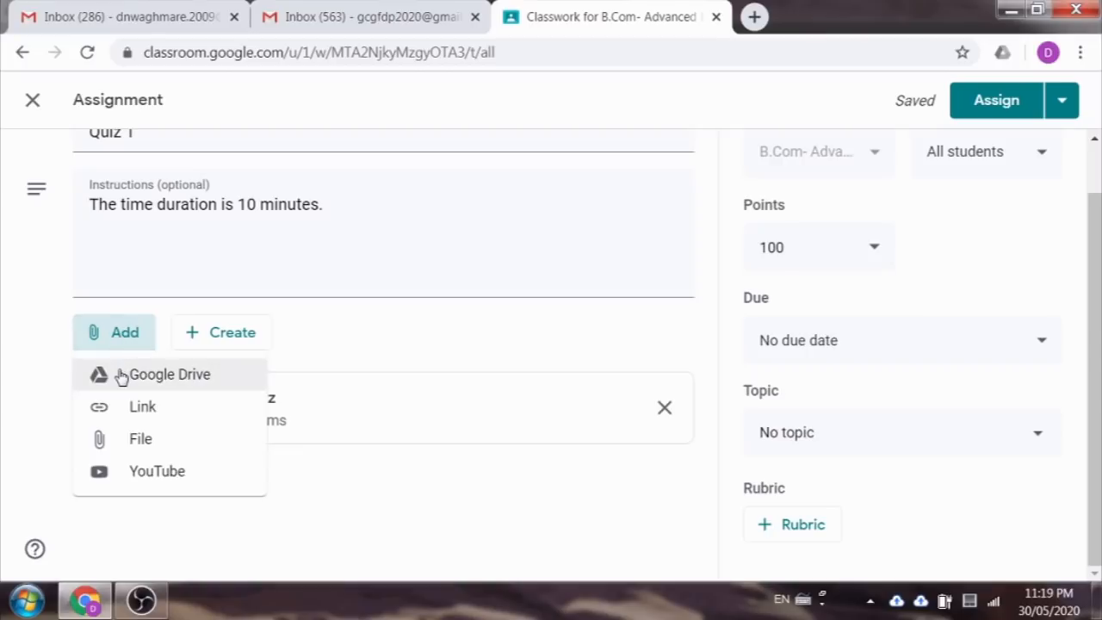
left_click(191, 388)
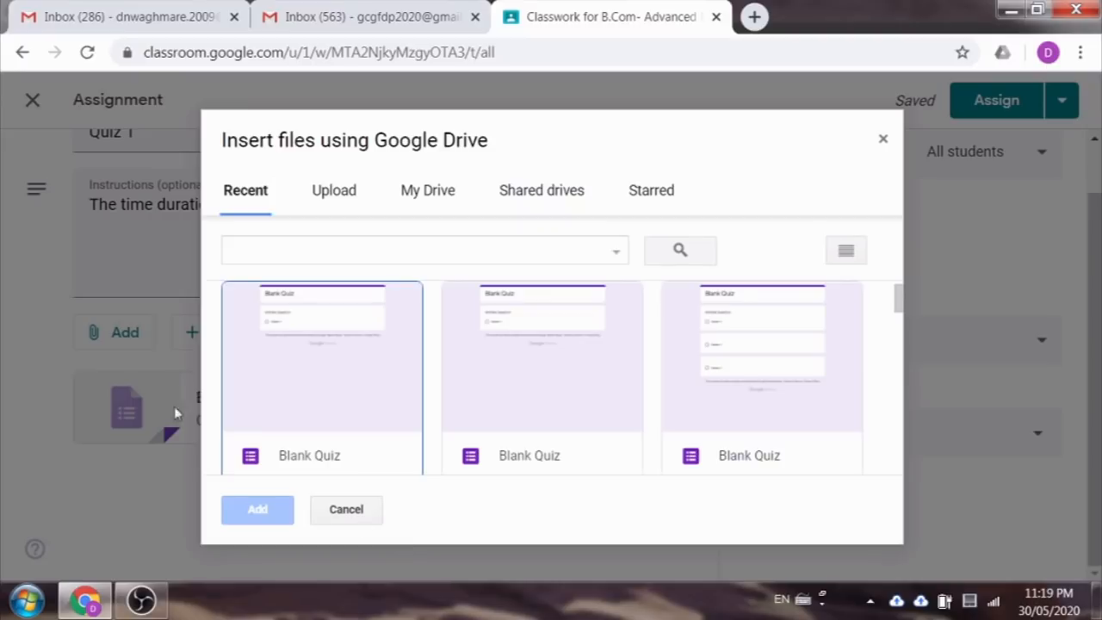
left_click(422, 199)
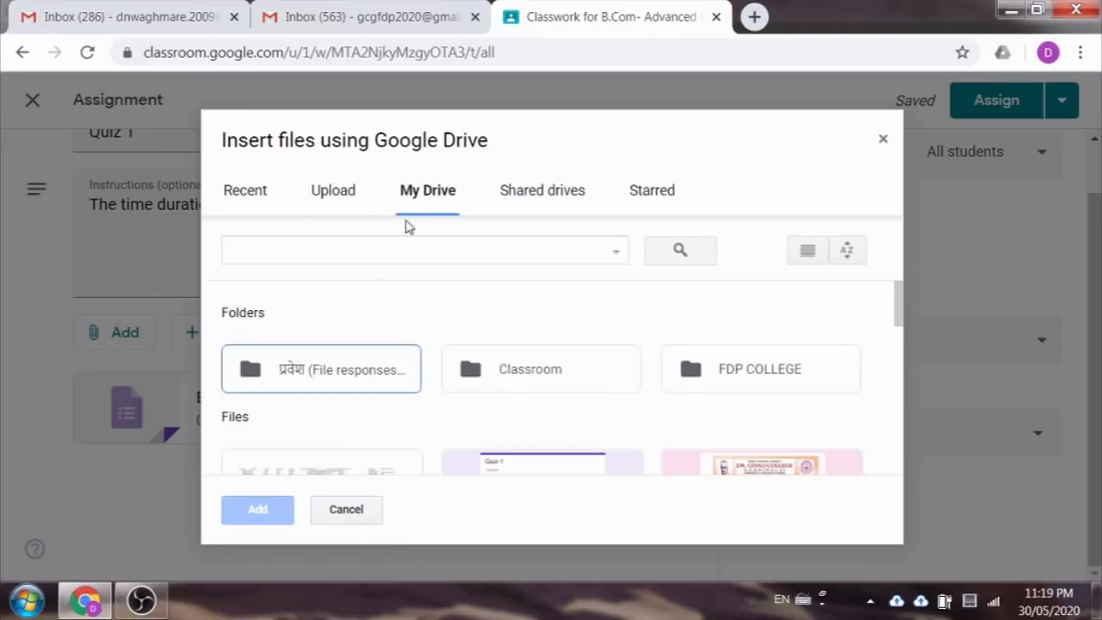
scroll(430, 340, "down", 2)
scroll(430, 340, "down", 1)
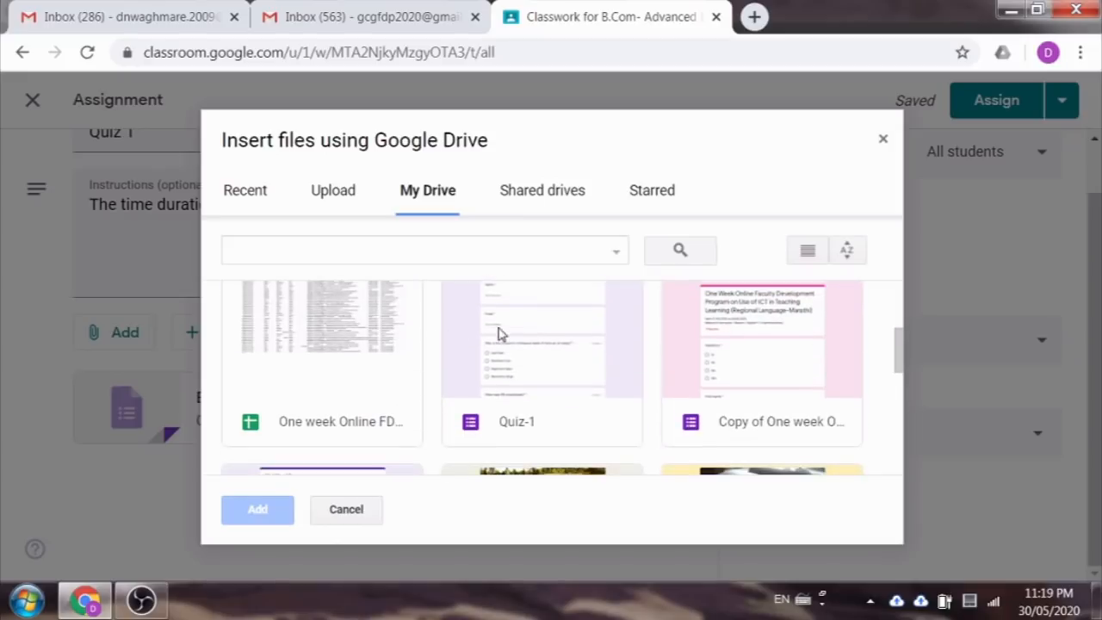
left_click(537, 347)
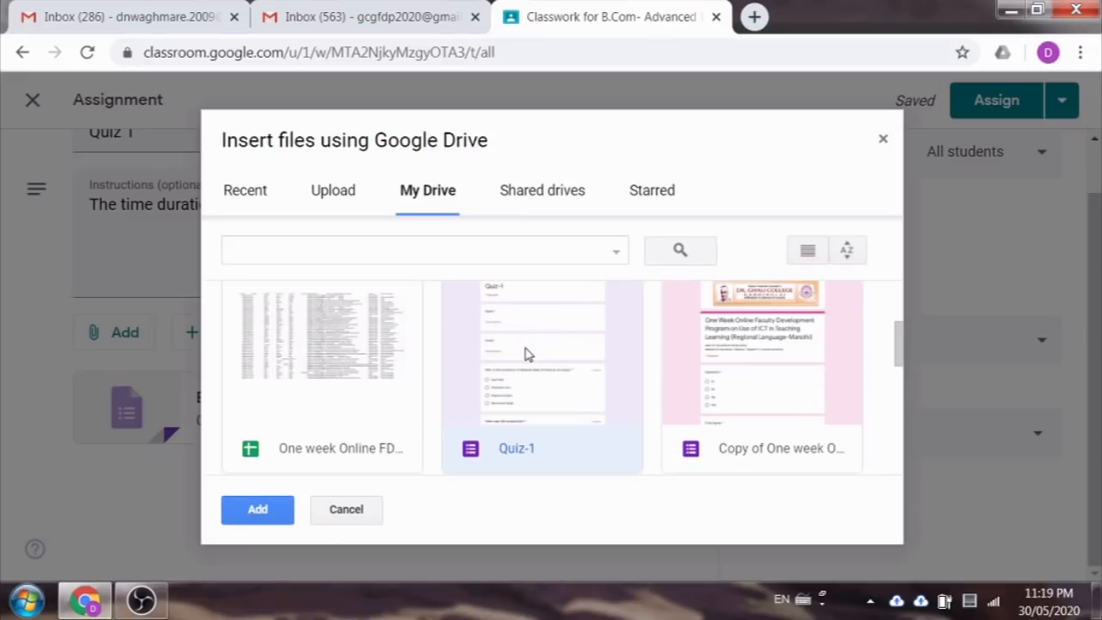
left_click(258, 509)
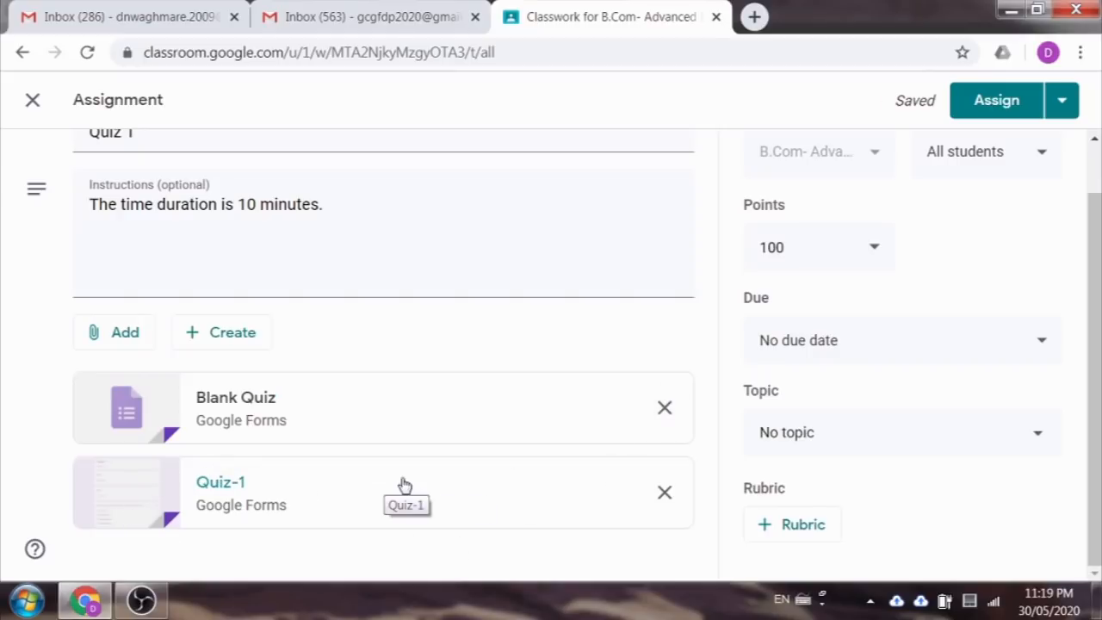
left_click(661, 411)
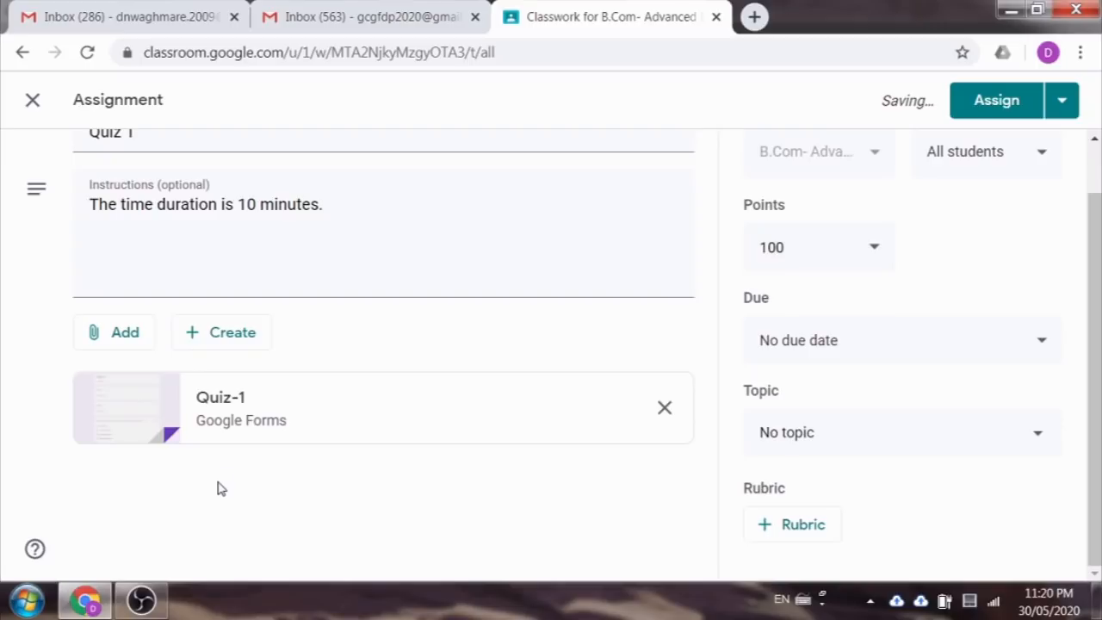
scroll(217, 488, "up", 1)
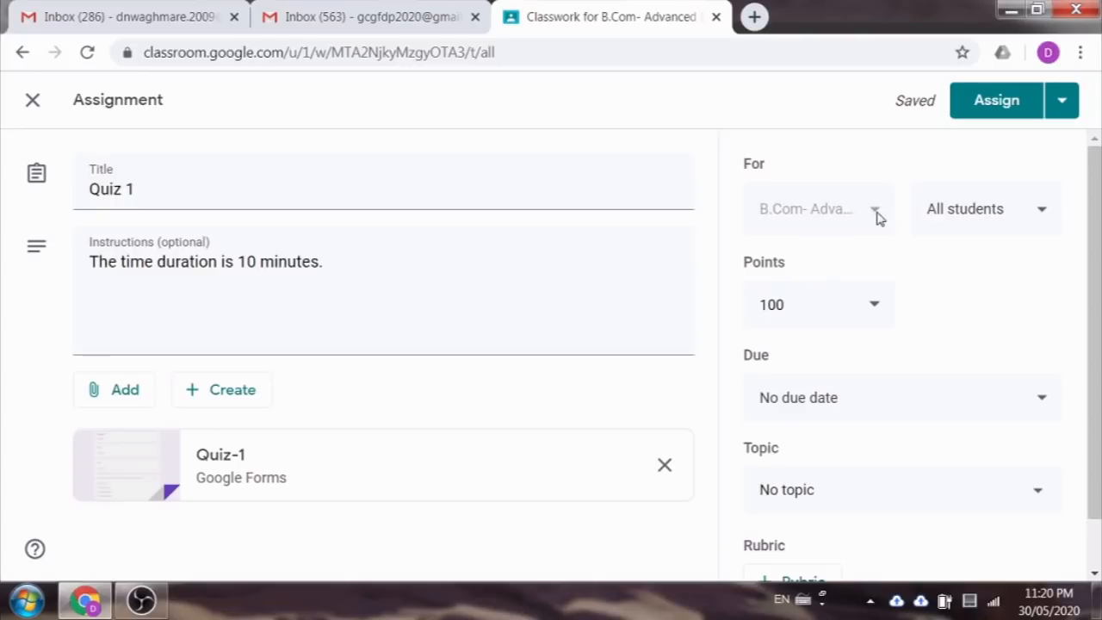
Step: Keep Quiz 1 assigned to all students and change its points from 100 to 10
left_click(1010, 222)
left_click(952, 272)
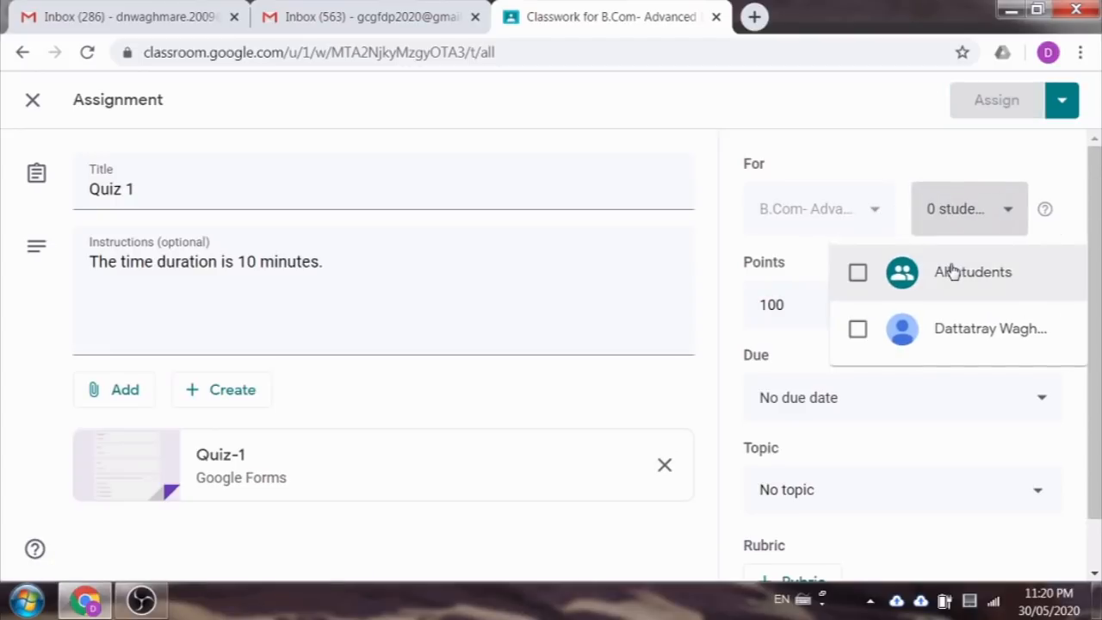
left_click(857, 273)
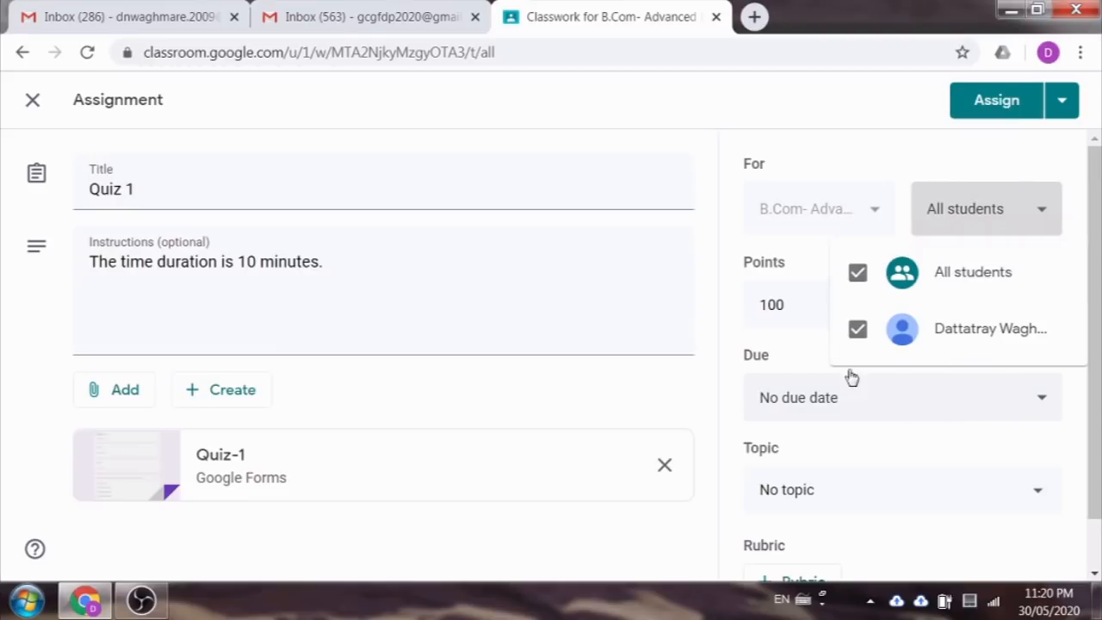
left_click(714, 290)
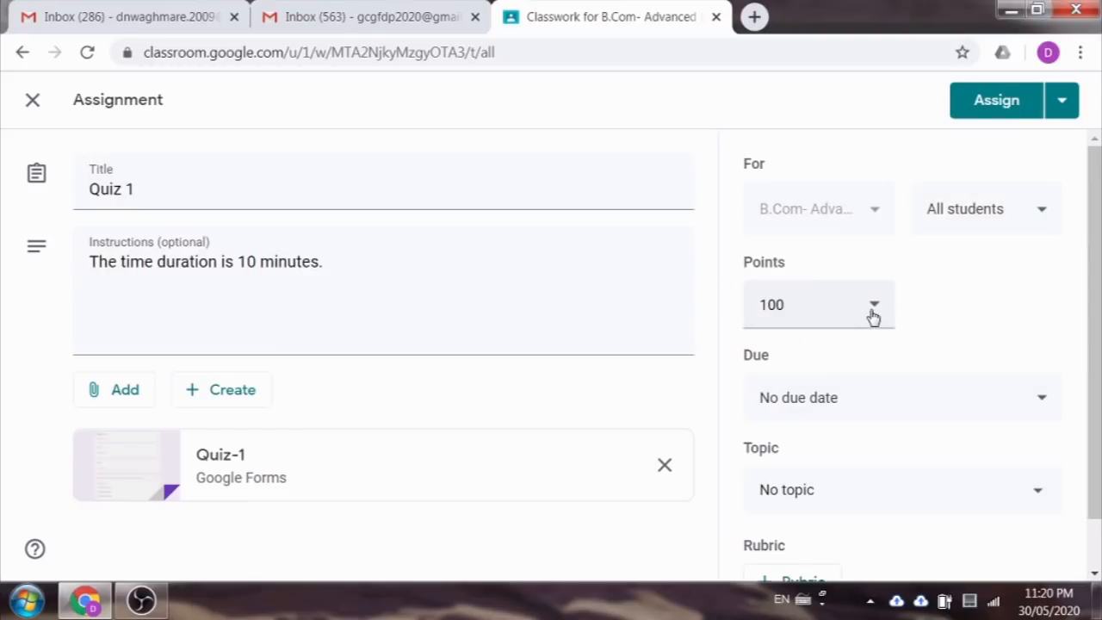
left_click(819, 302)
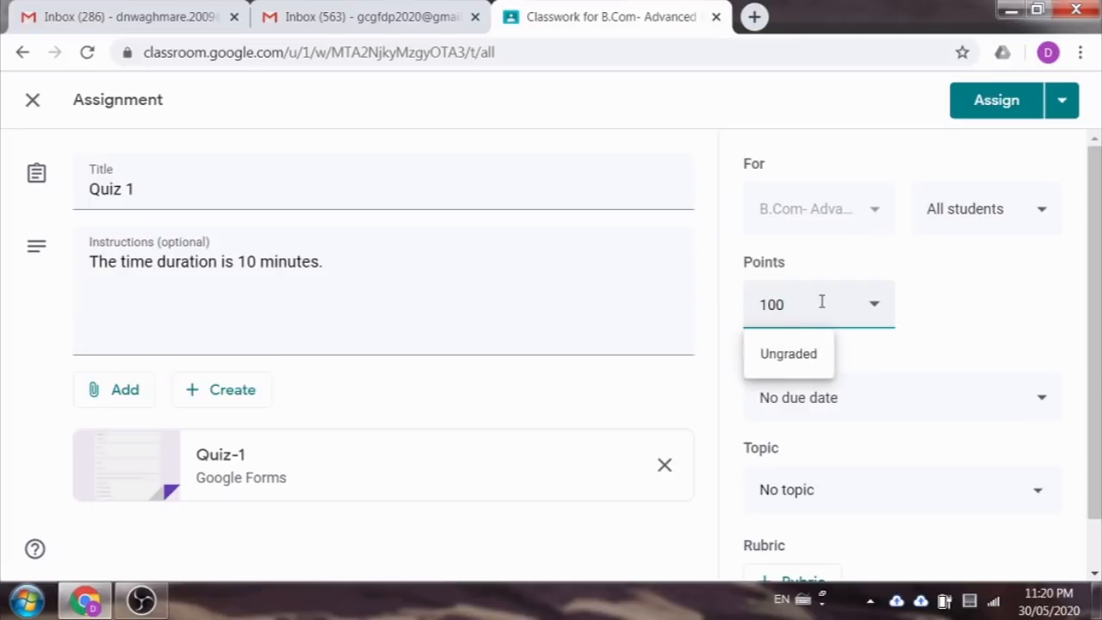
left_click(970, 302)
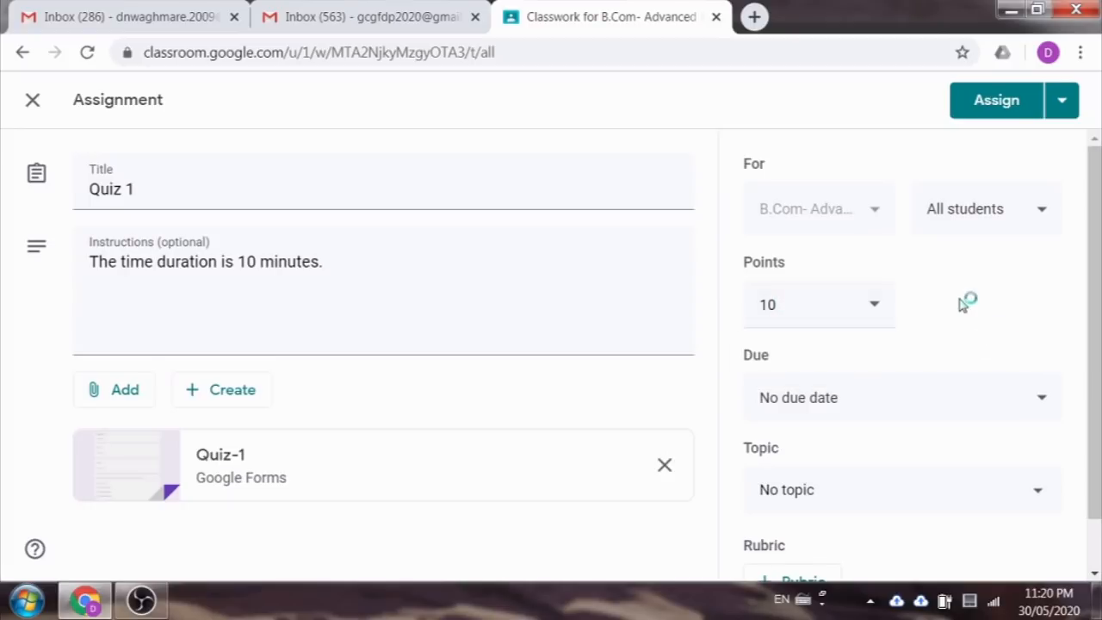
scroll(894, 416, "down", 1)
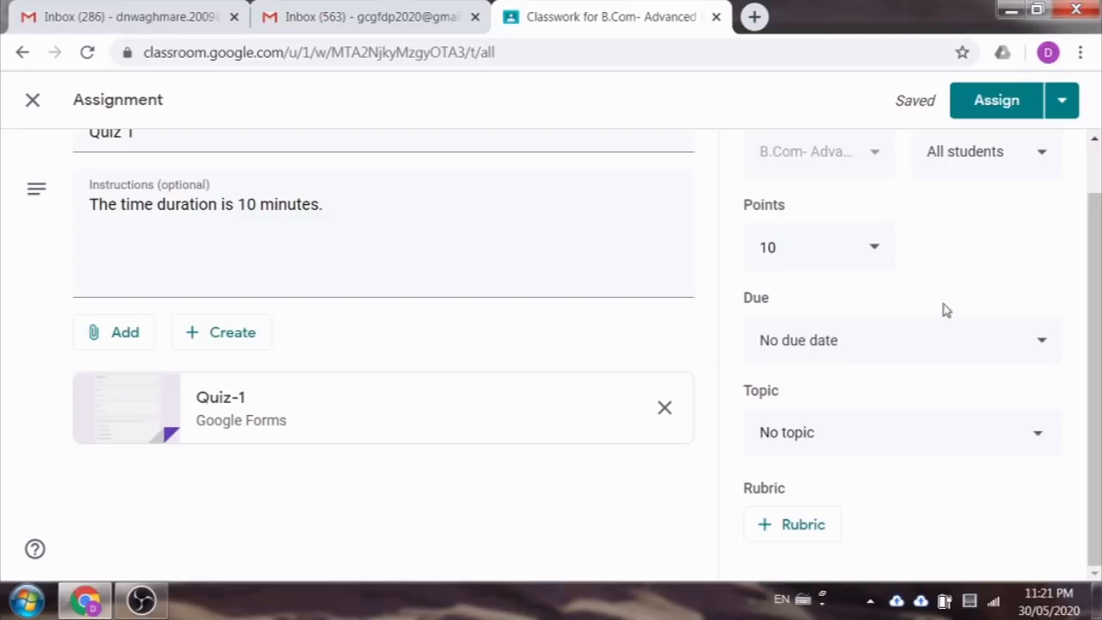
Step: Set Quiz 1's due date to Jun 1, 2020 at 11:59 PM
left_click(1036, 344)
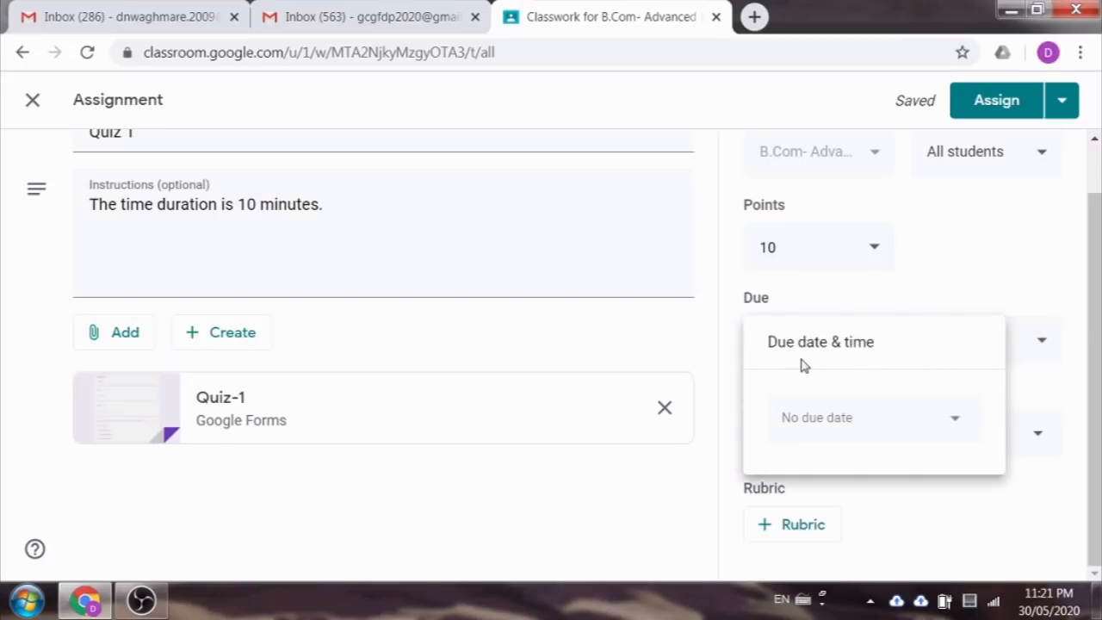
left_click(922, 428)
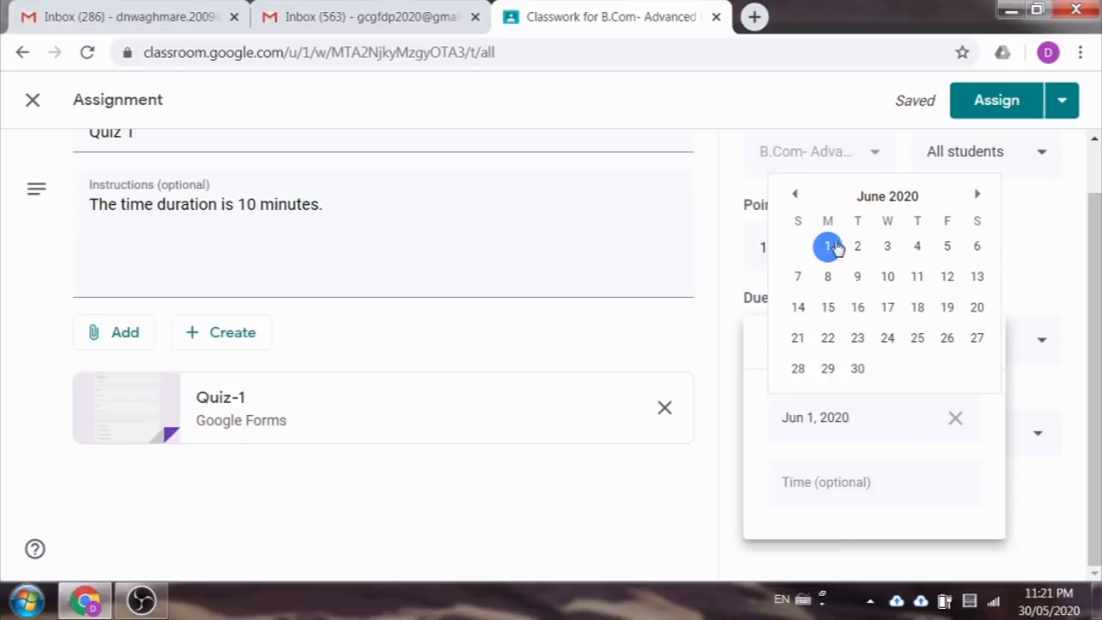
left_click(848, 484)
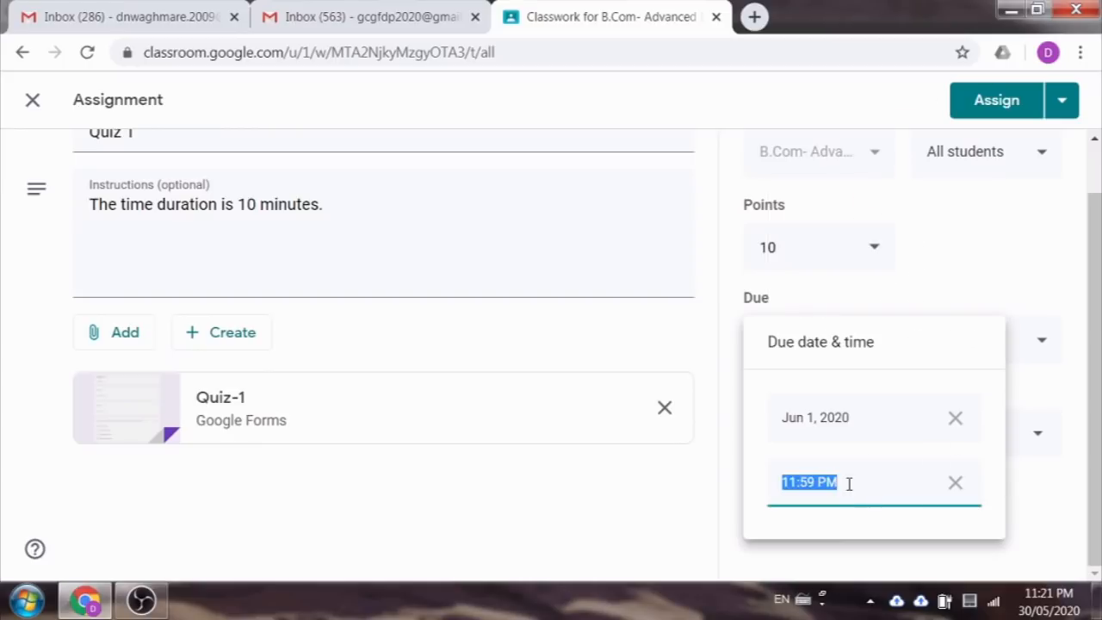
left_click(1020, 388)
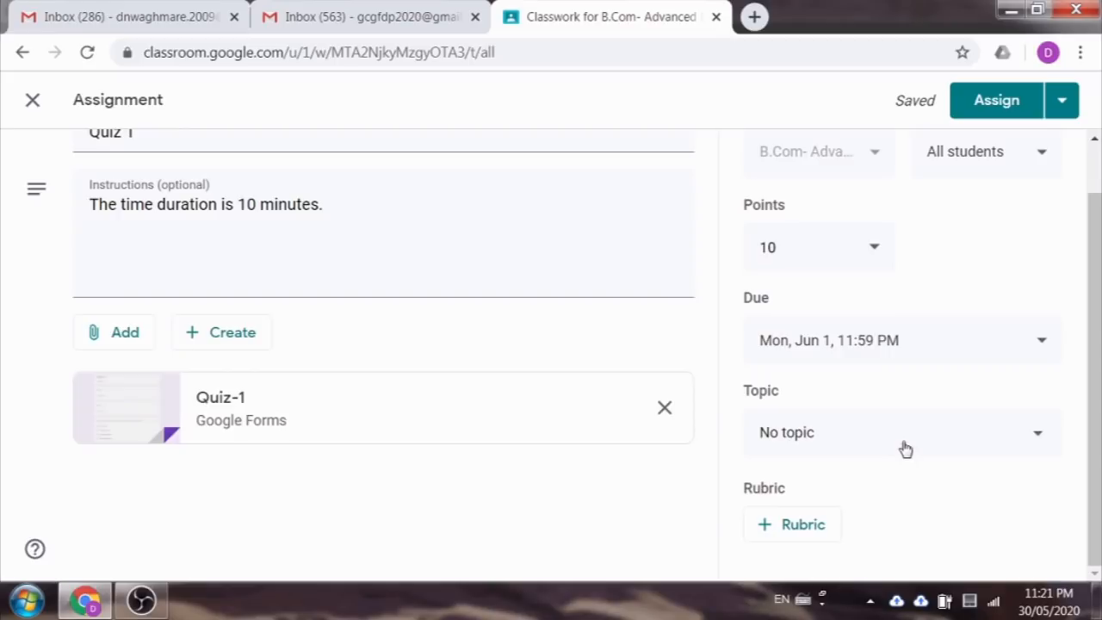
Step: File Quiz 1 under the Banking Rules and Regulations topic and assign it to the class
left_click(999, 440)
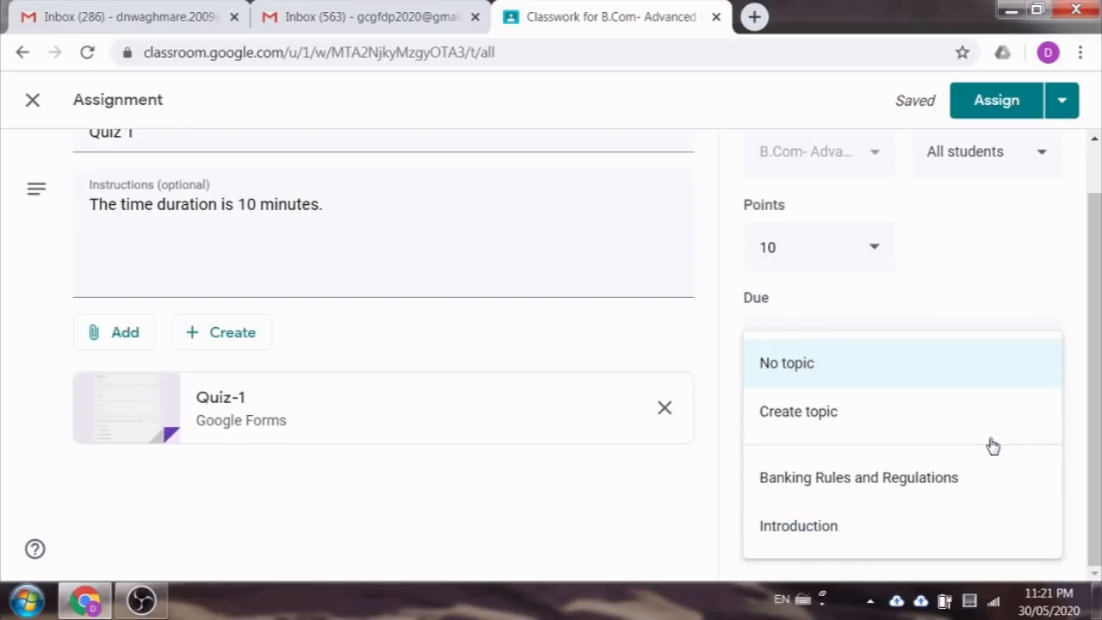
left_click(895, 480)
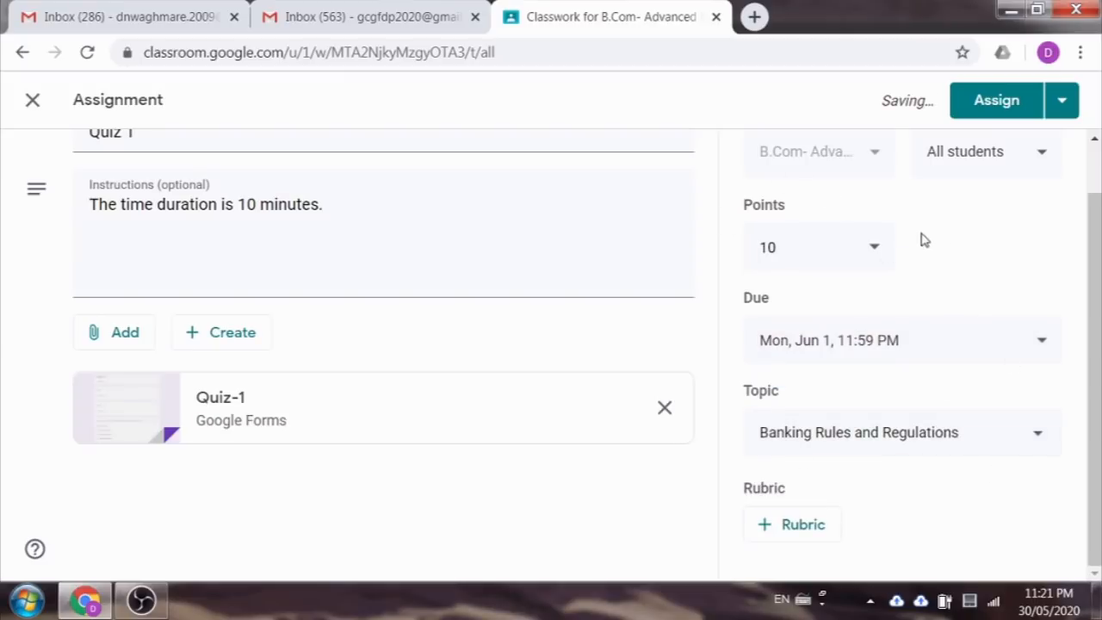
scroll(945, 251, "up", 1)
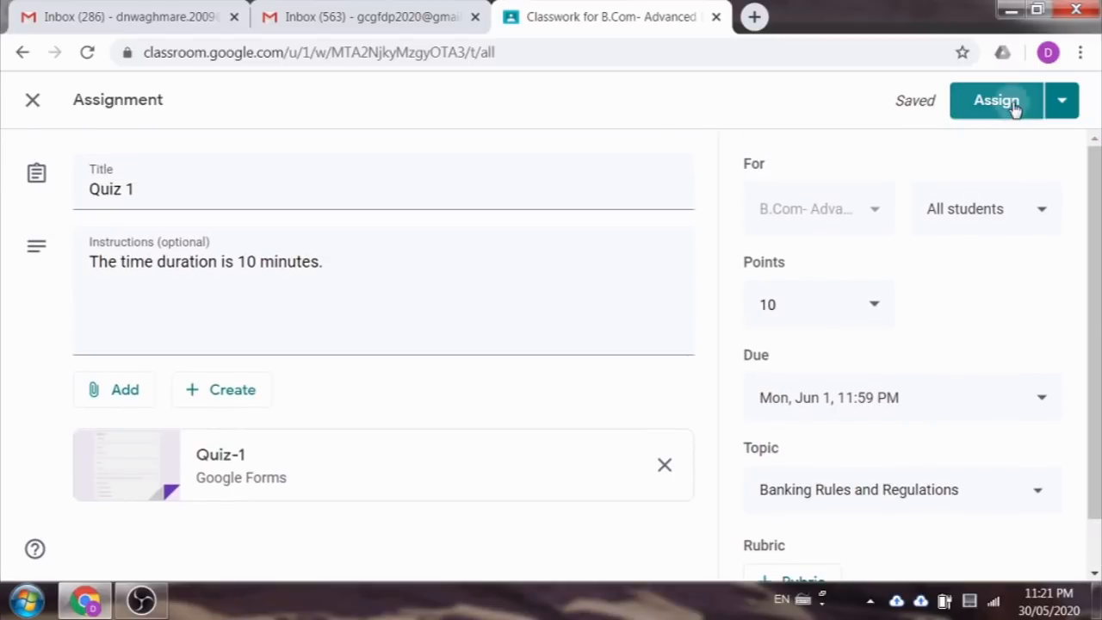
left_click(1013, 107)
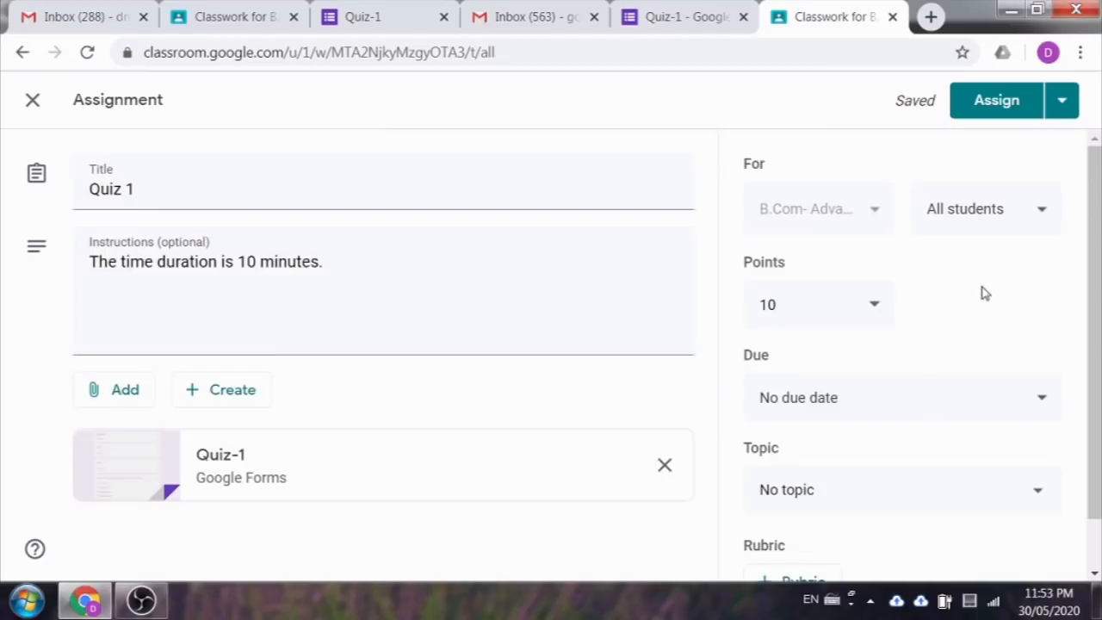
Step: Begin scheduling Quiz 1 for Jun 2, 2020 at 9:00 AM, then abandon the schedule
left_click(1064, 105)
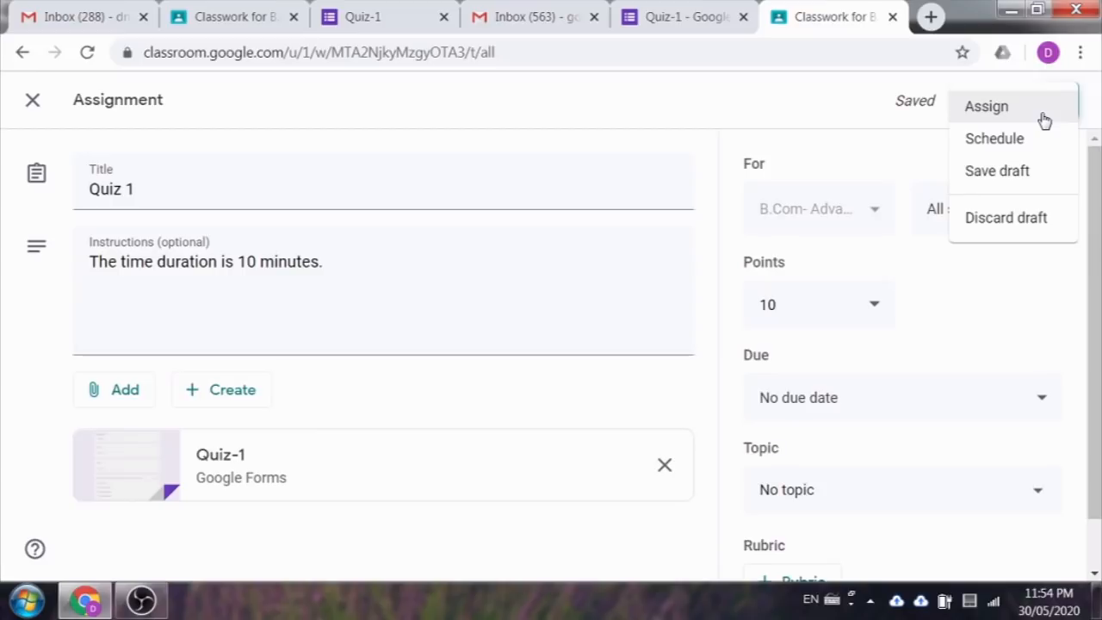
left_click(999, 148)
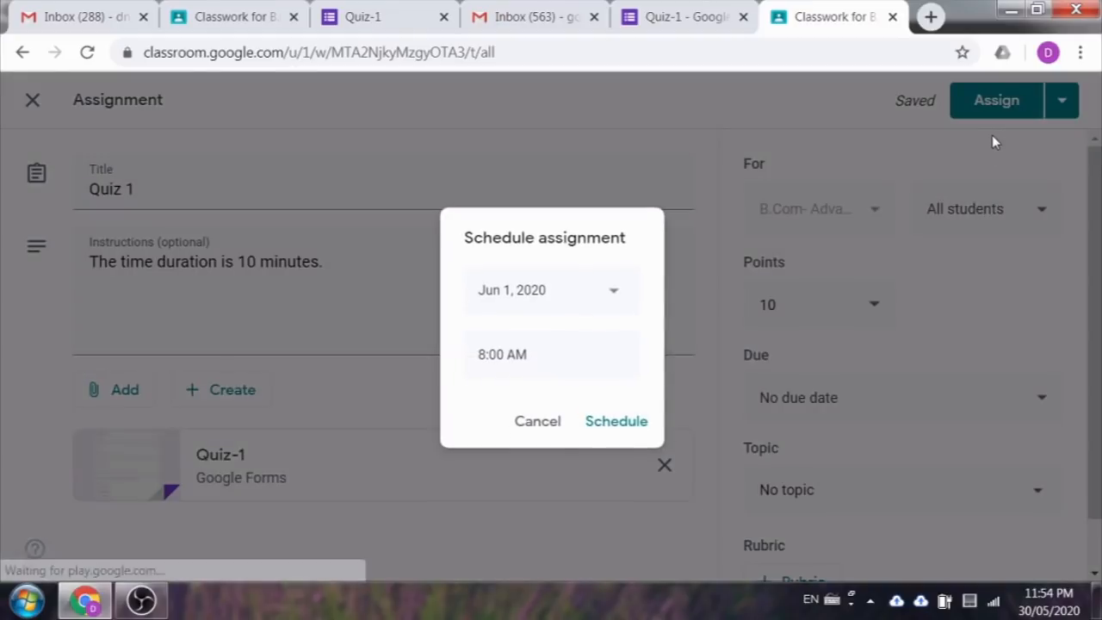
left_click(609, 295)
left_click(556, 396)
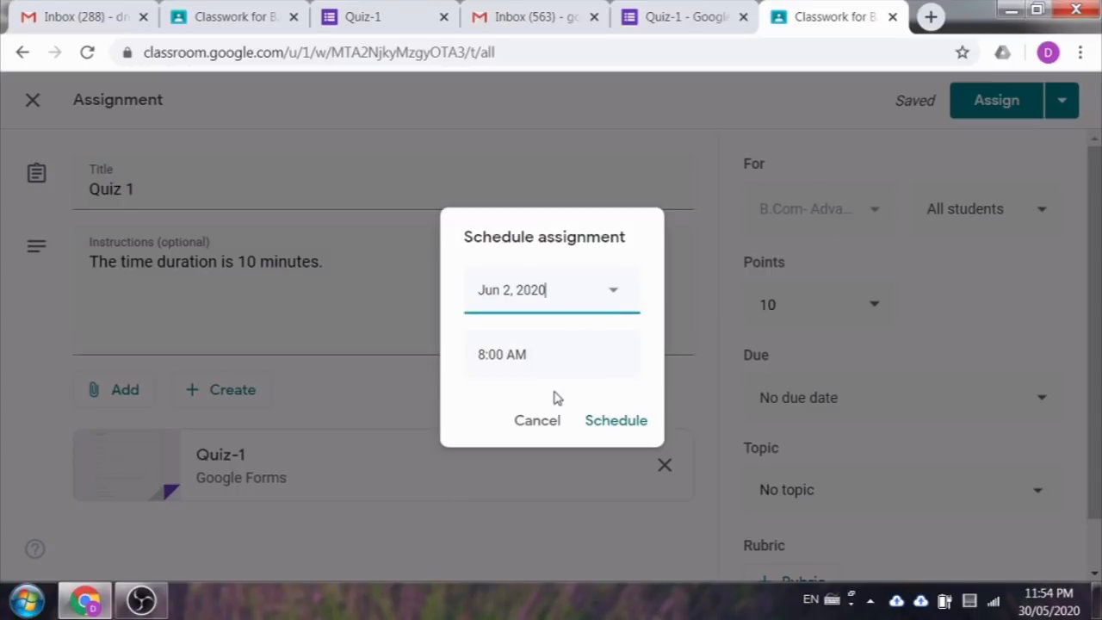
left_click(562, 362)
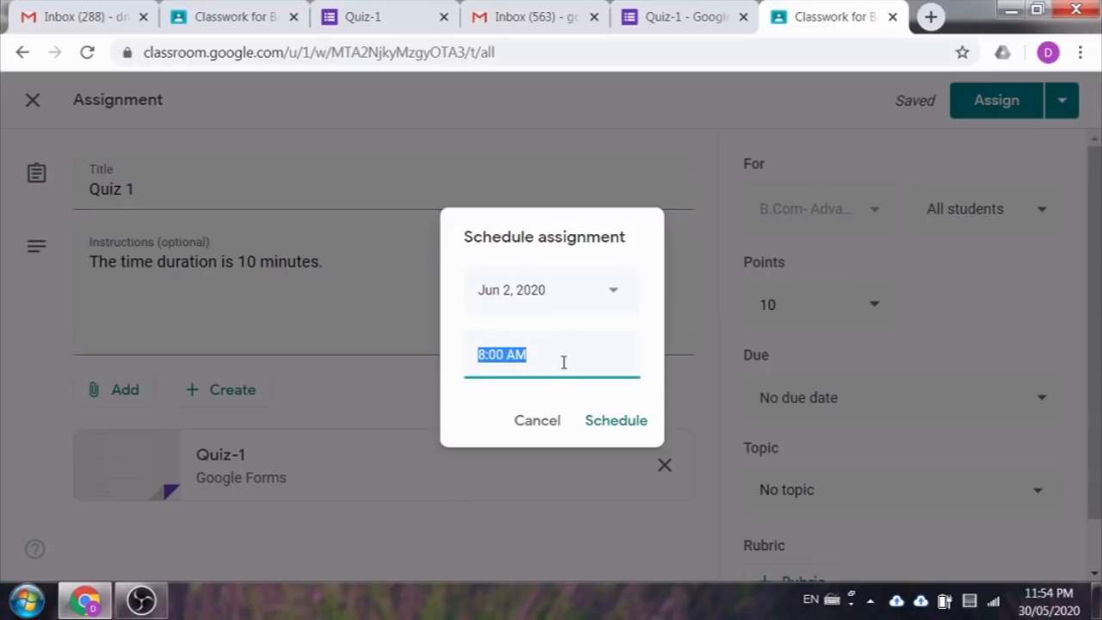
left_click(486, 354)
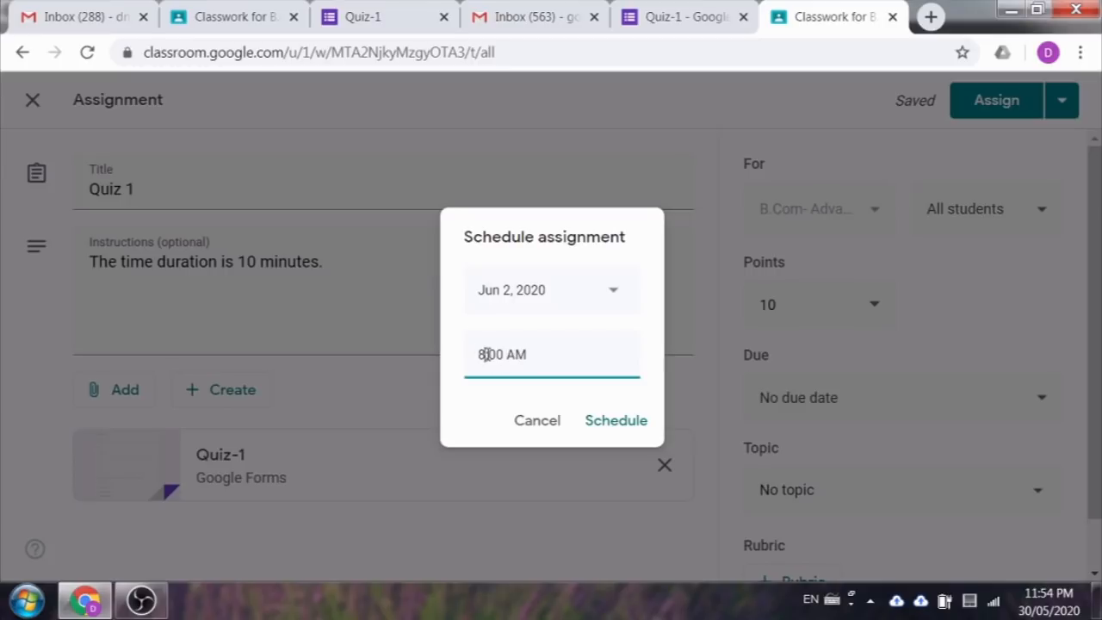
key("BackSpace")
type("9")
left_click(543, 431)
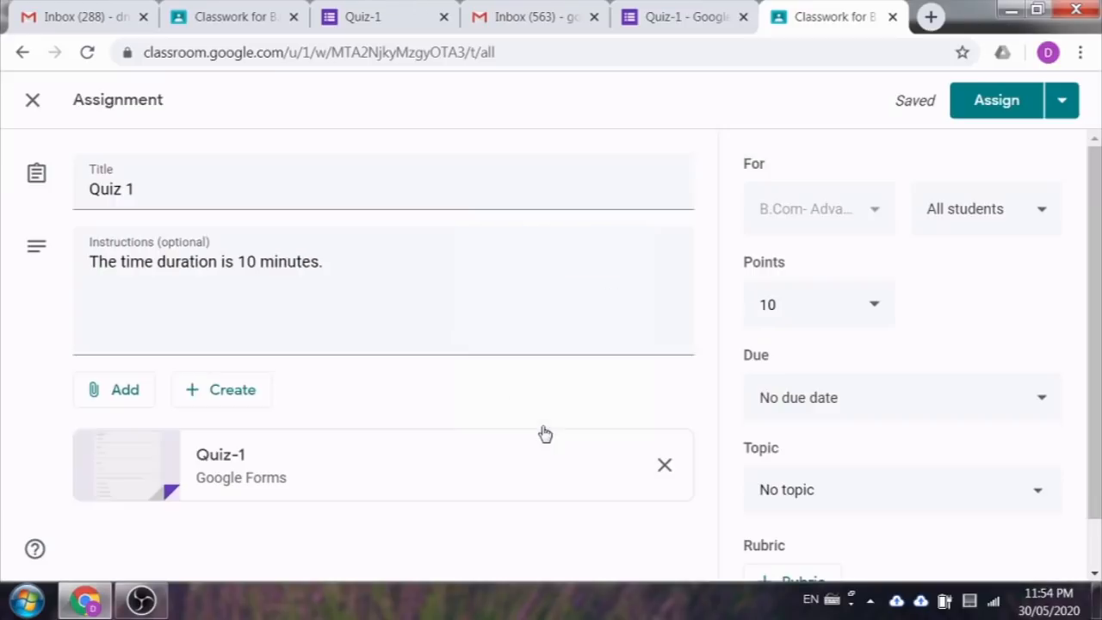
Step: Dismiss the Assign dropdown options and post Quiz 1 to the class immediately
left_click(1063, 102)
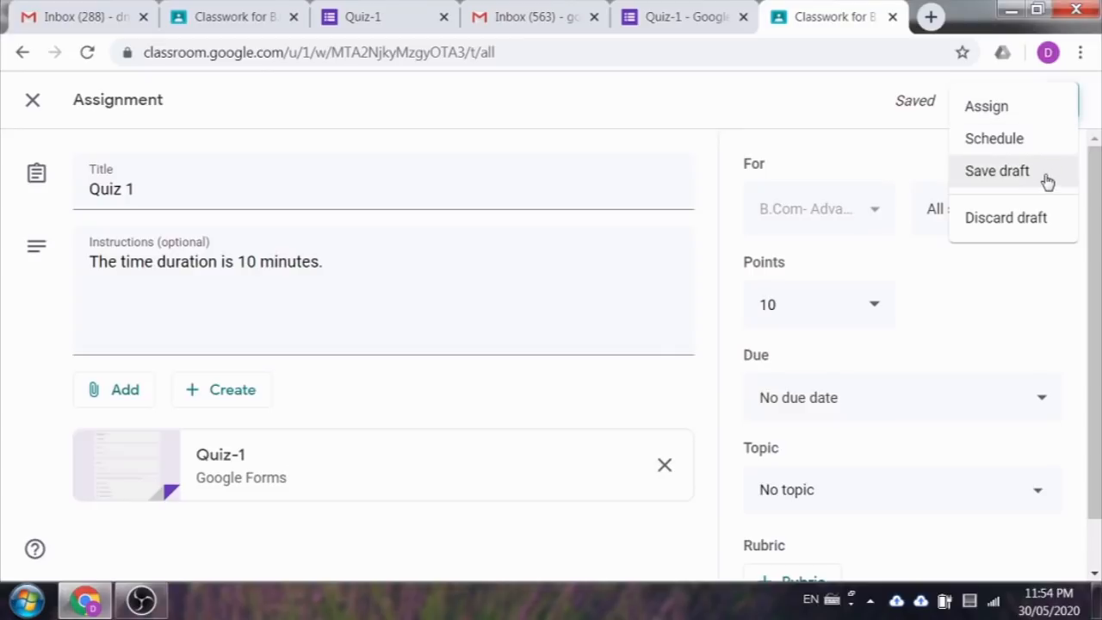
left_click(875, 152)
left_click(1064, 101)
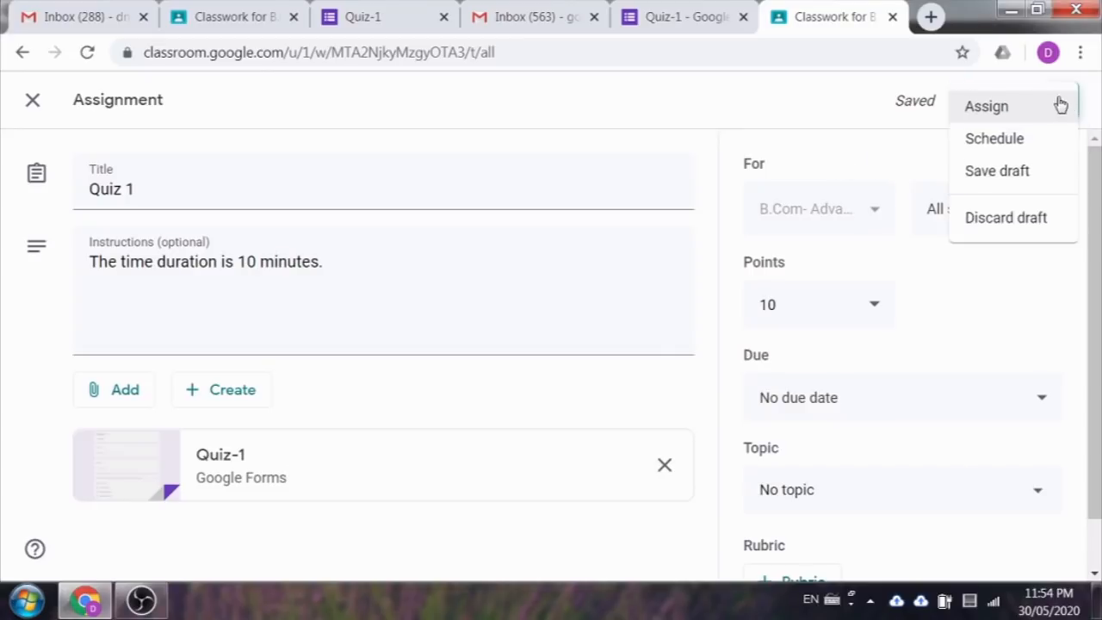
left_click(897, 146)
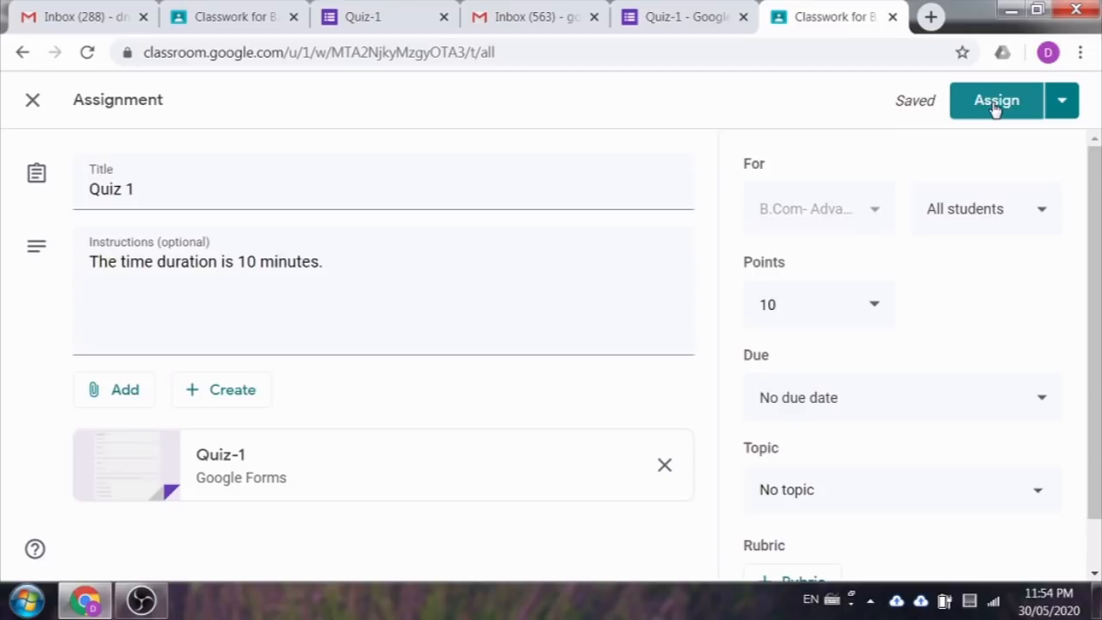
left_click(994, 103)
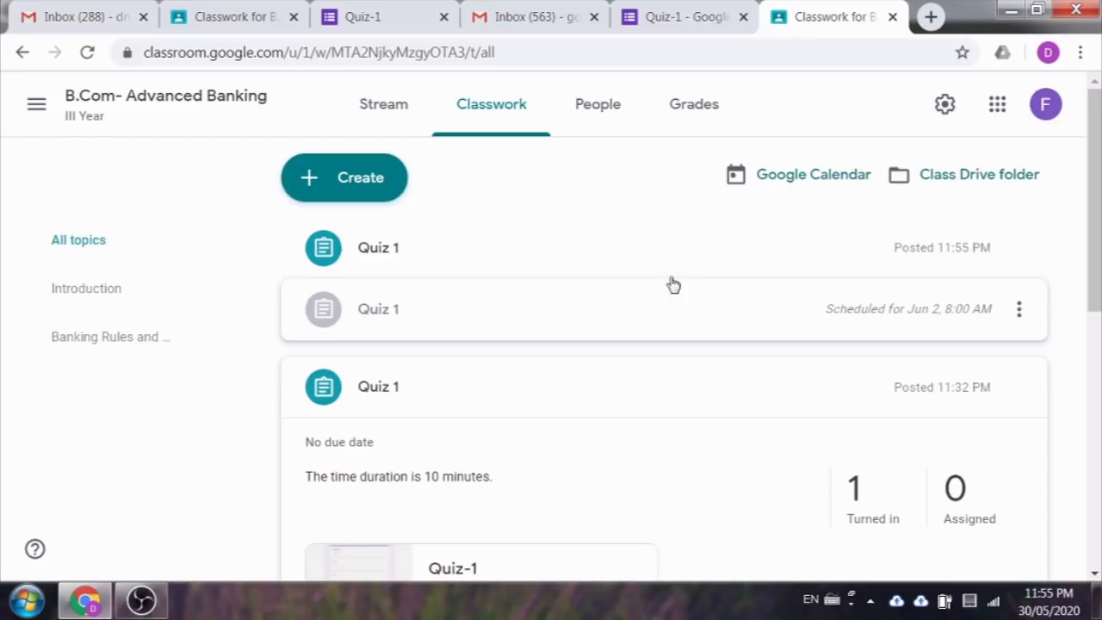
Step: In the student's Classwork view, expand the latest Quiz 1 and open its Quiz-1 form
left_click(211, 12)
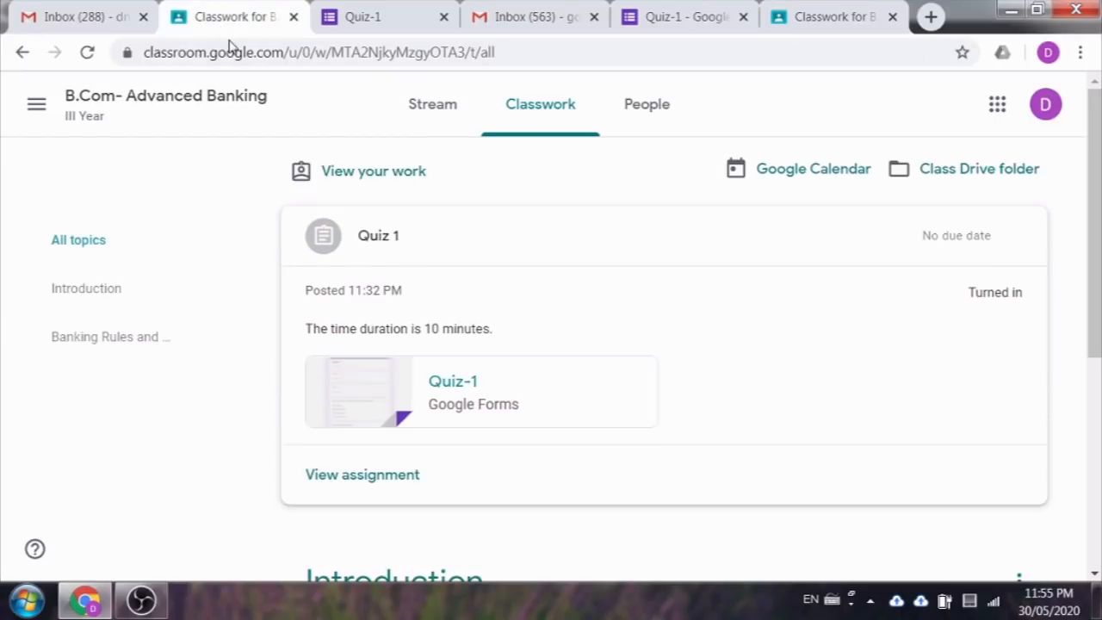
double_click(158, 471)
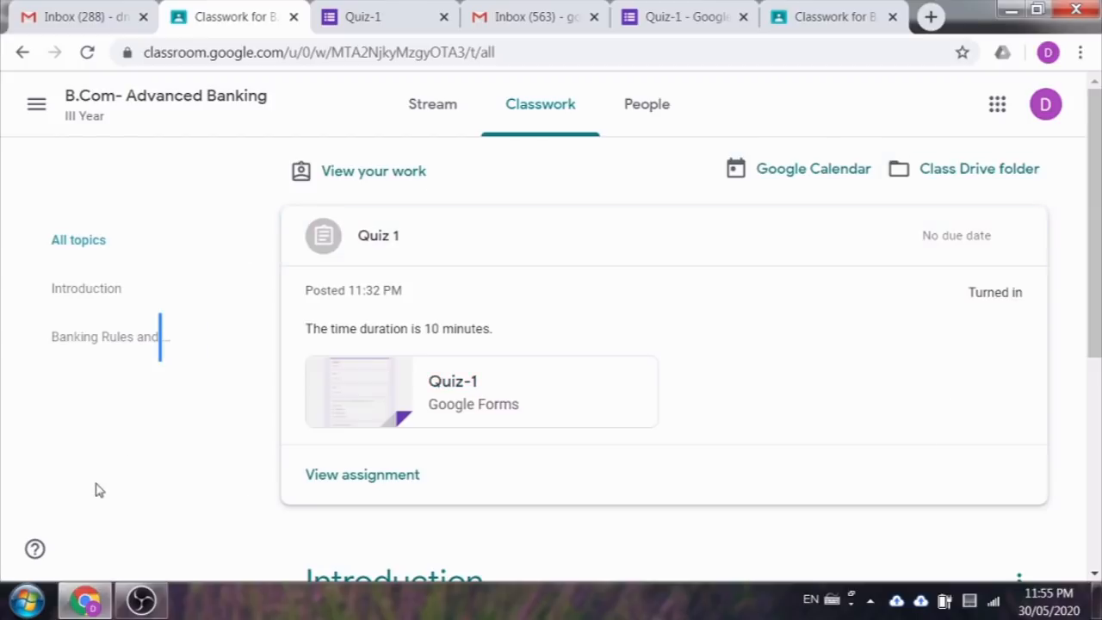
left_click(415, 234)
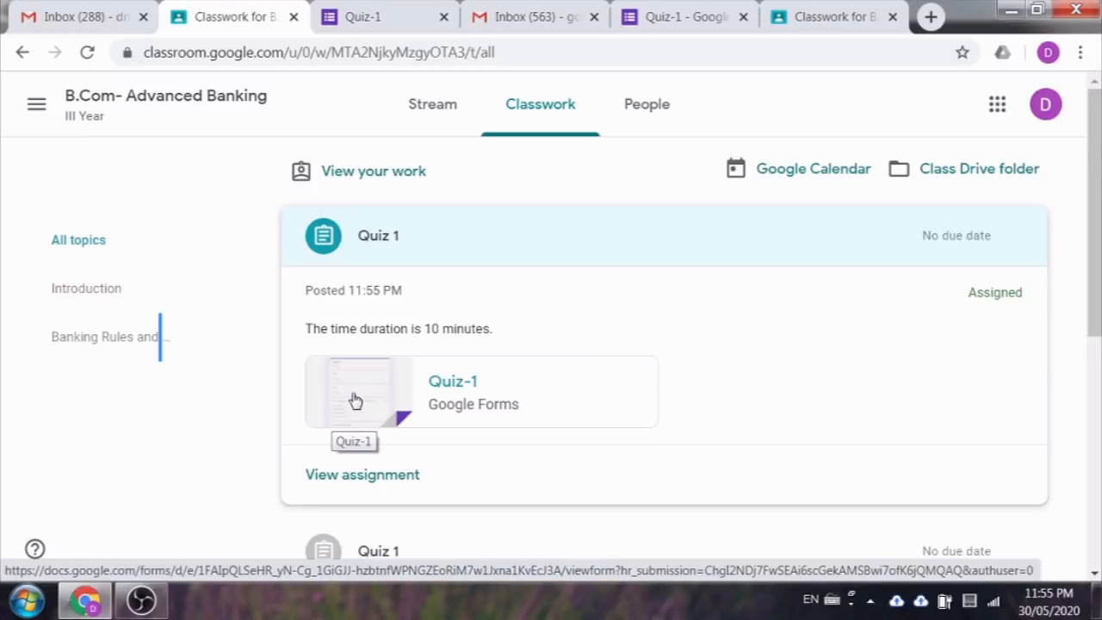
left_click(352, 400)
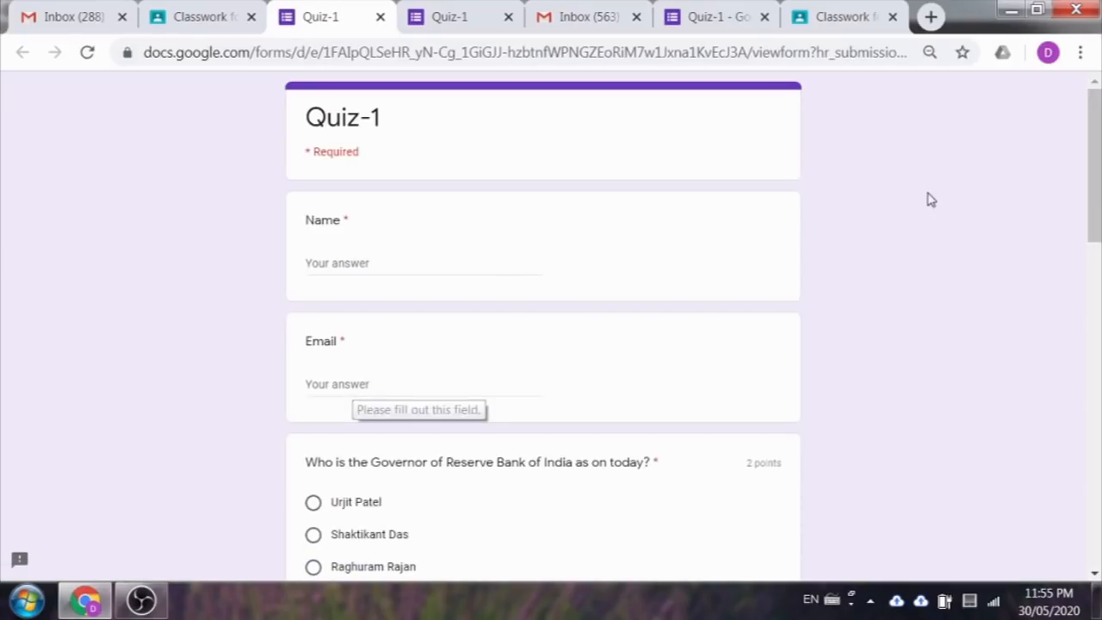
Step: Enter the student's full name and e-mail address in the Quiz-1 form
left_click(363, 254)
type("d")
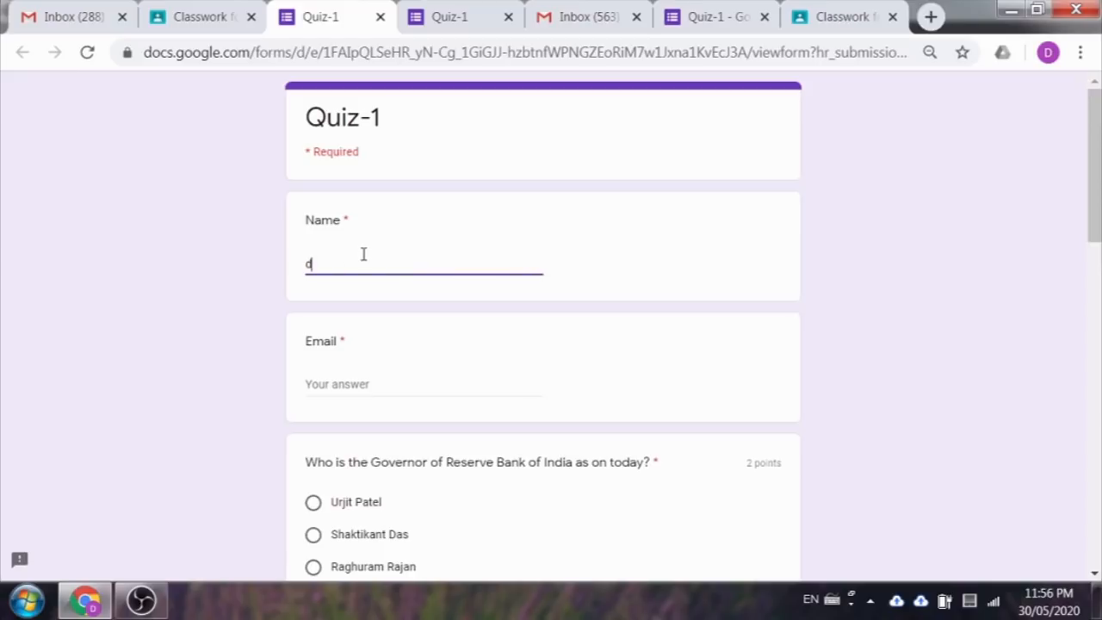
key("BackSpace")
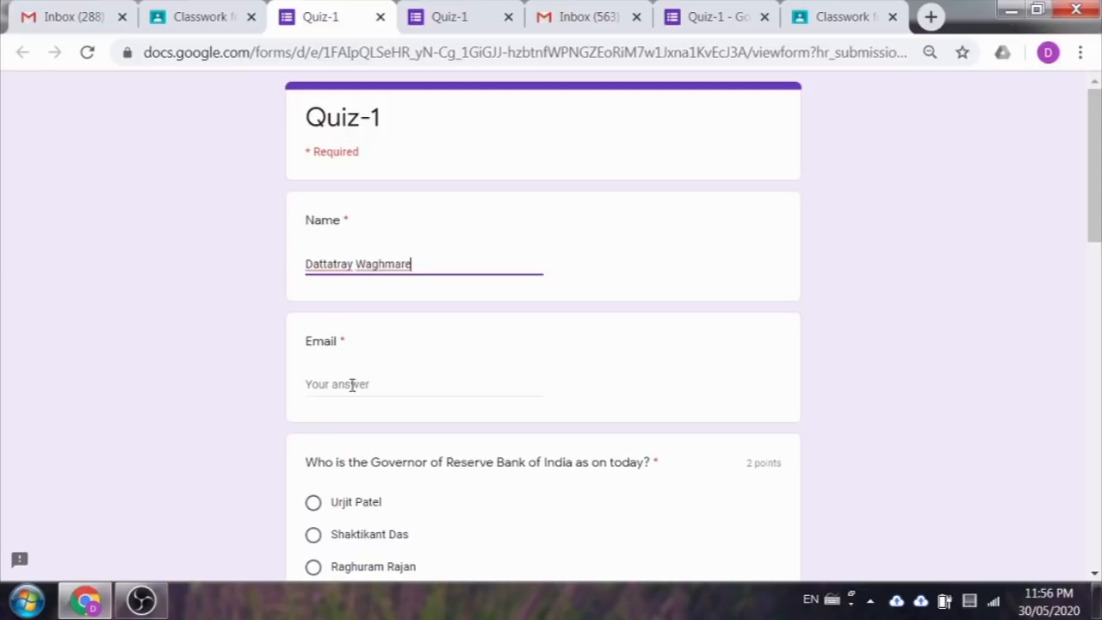
left_click(351, 384)
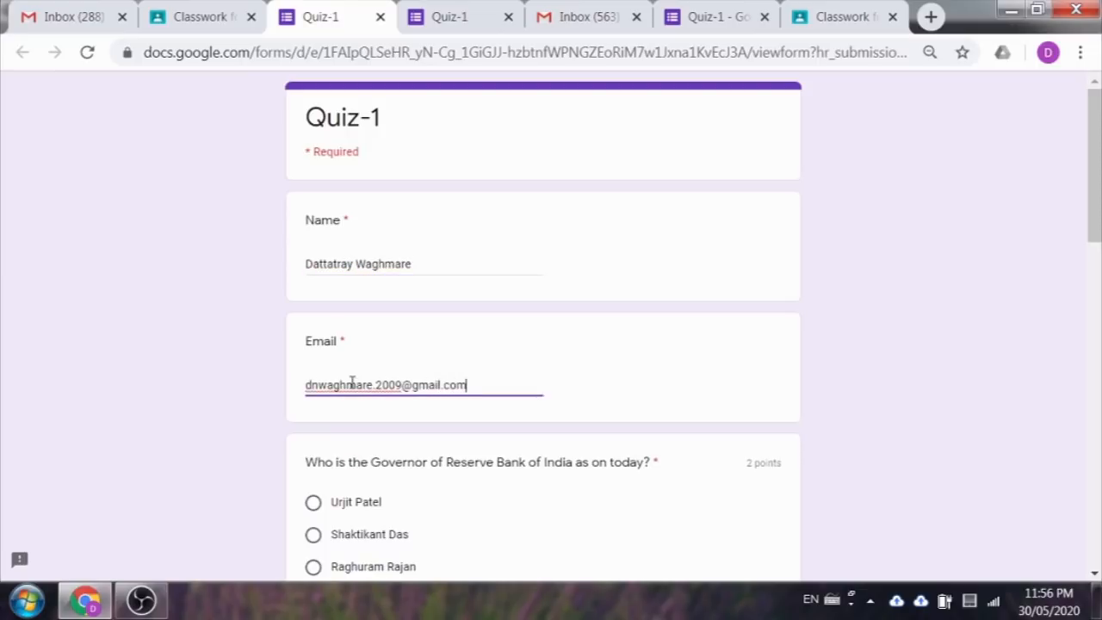
Step: Answer 1935, Monetary Policy Committee, Blue chip, and false for Delhi headquarters; submit and view the score
scroll(344, 378, "down", 6)
left_click(343, 211)
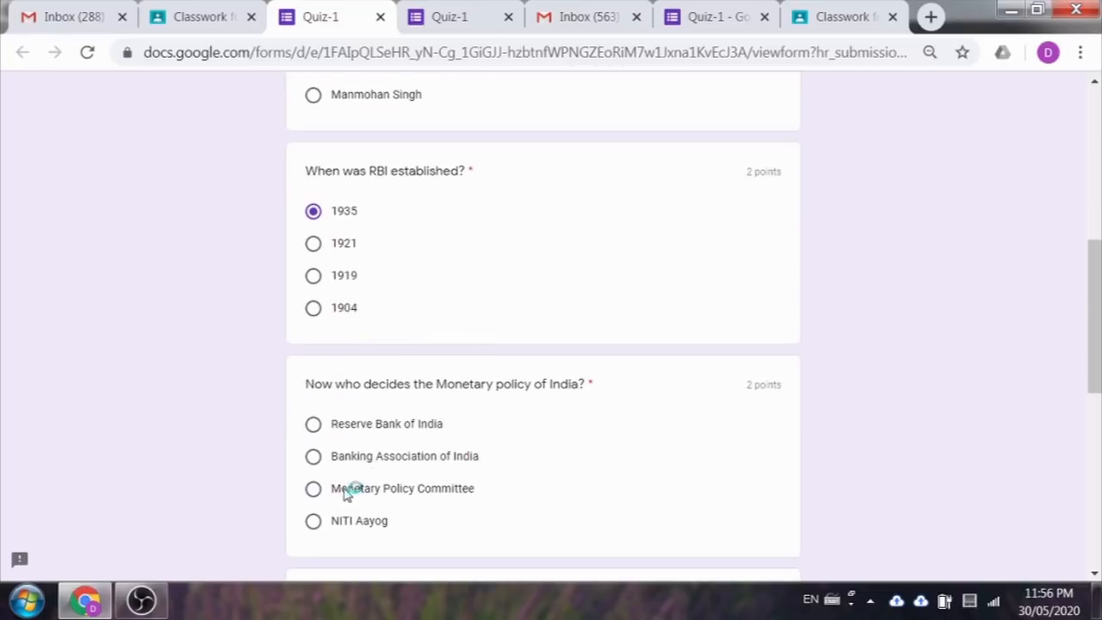
left_click(352, 488)
scroll(352, 516, "down", 3)
left_click(347, 555)
scroll(387, 474, "down", 4)
left_click(387, 324)
scroll(746, 308, "up", 15)
scroll(725, 295, "down", 16)
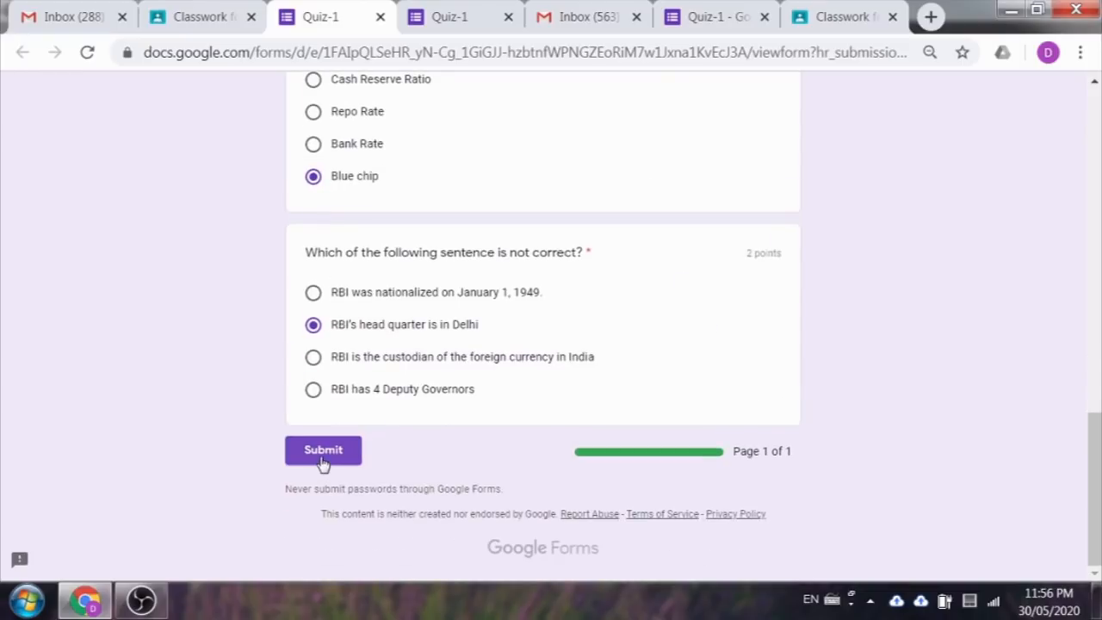
left_click(323, 452)
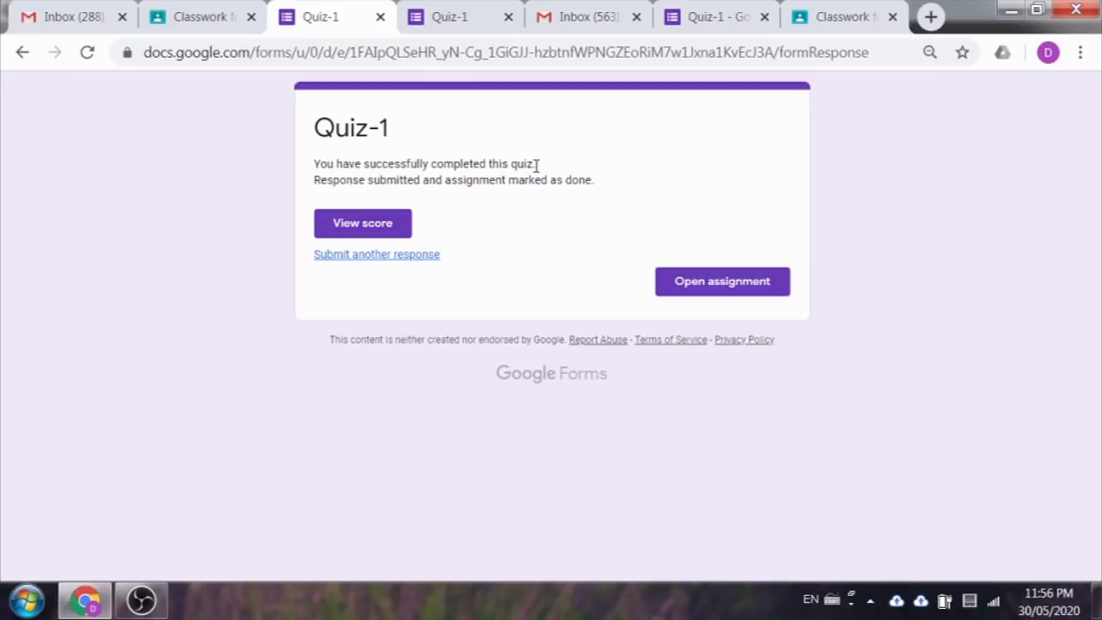
left_click(352, 235)
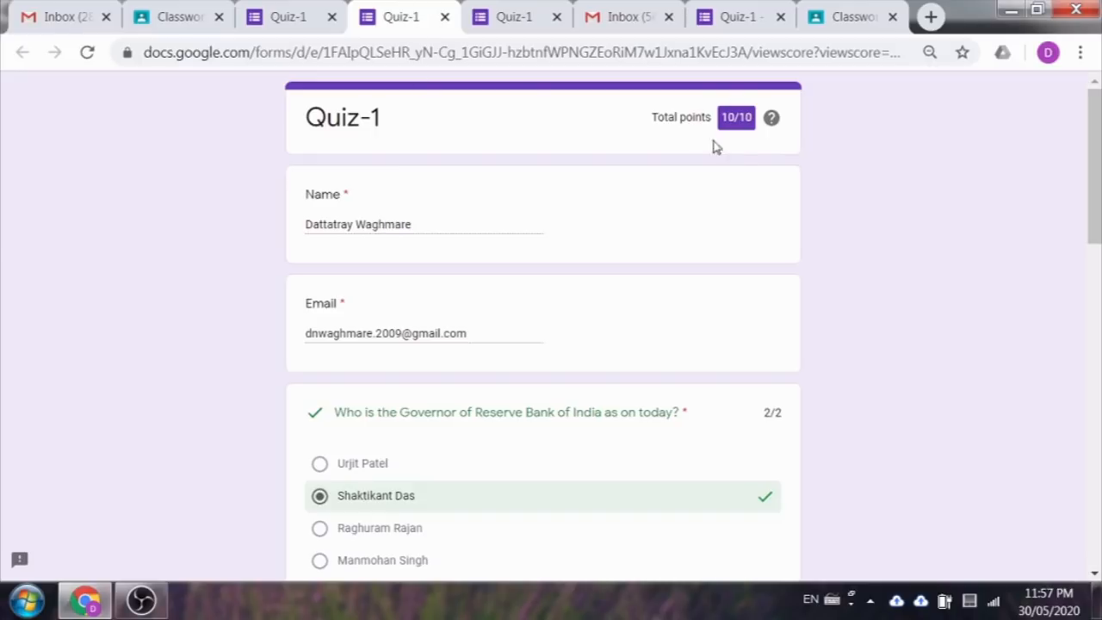
Step: Close the 10/10 score view and return to the teacher's Classwork page
left_click(443, 18)
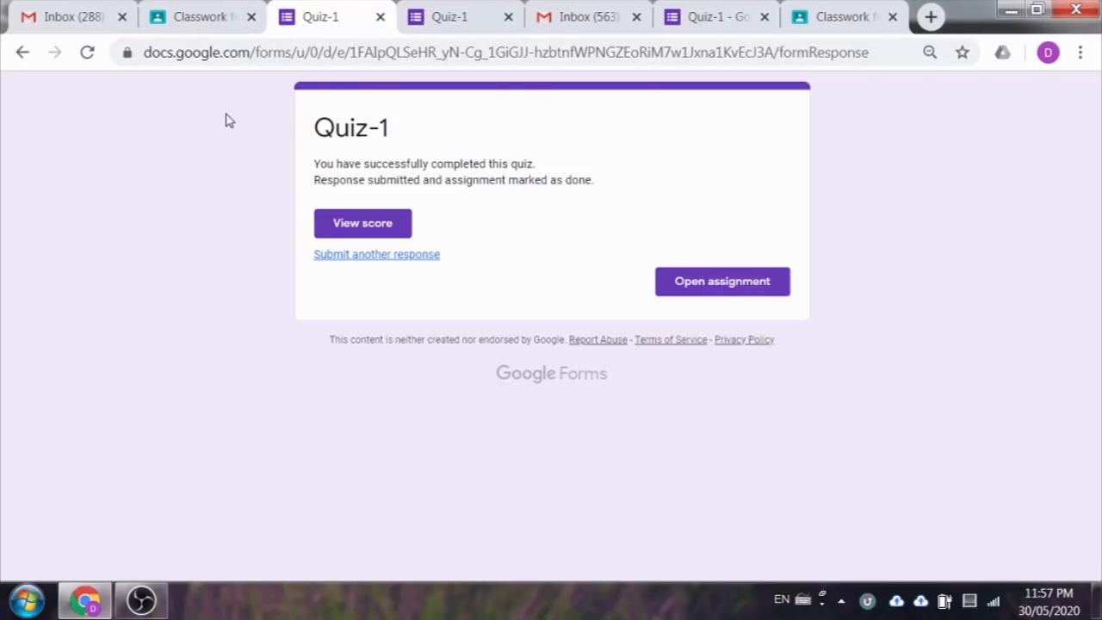
left_click(839, 18)
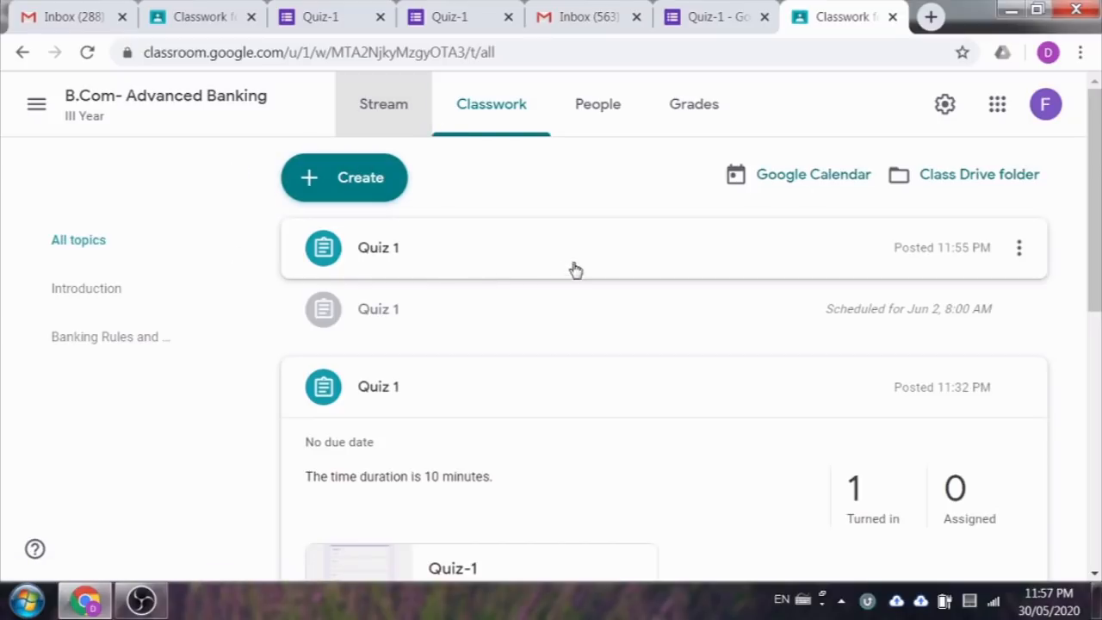
Step: Expand the latest Quiz 1 to see 1 turned in, then switch to the Quiz-1 form editor
left_click(406, 257)
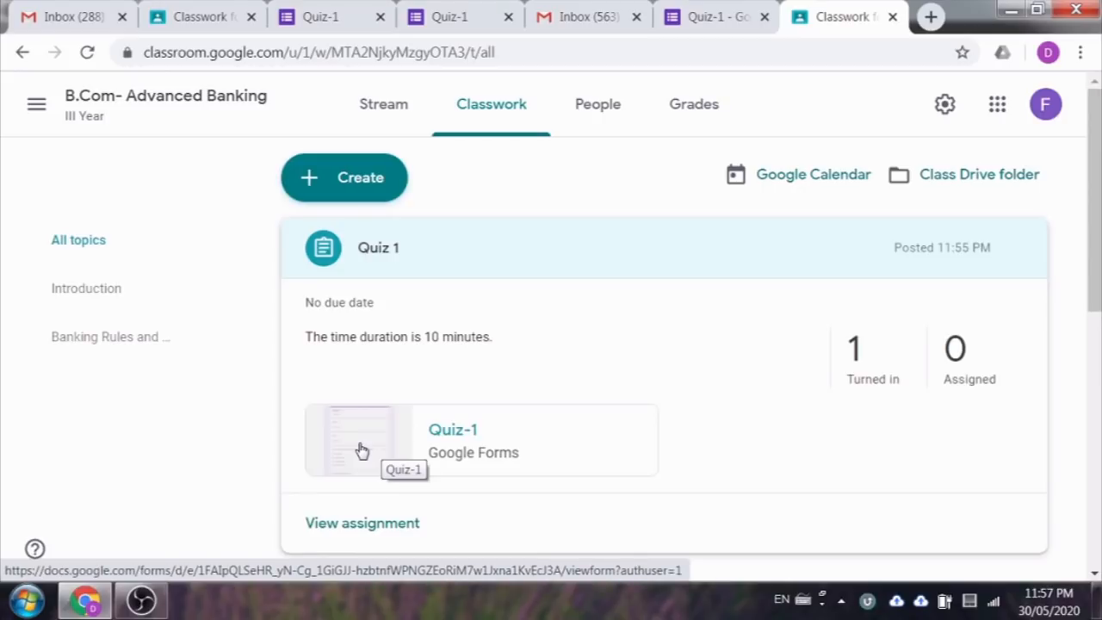
left_click(725, 10)
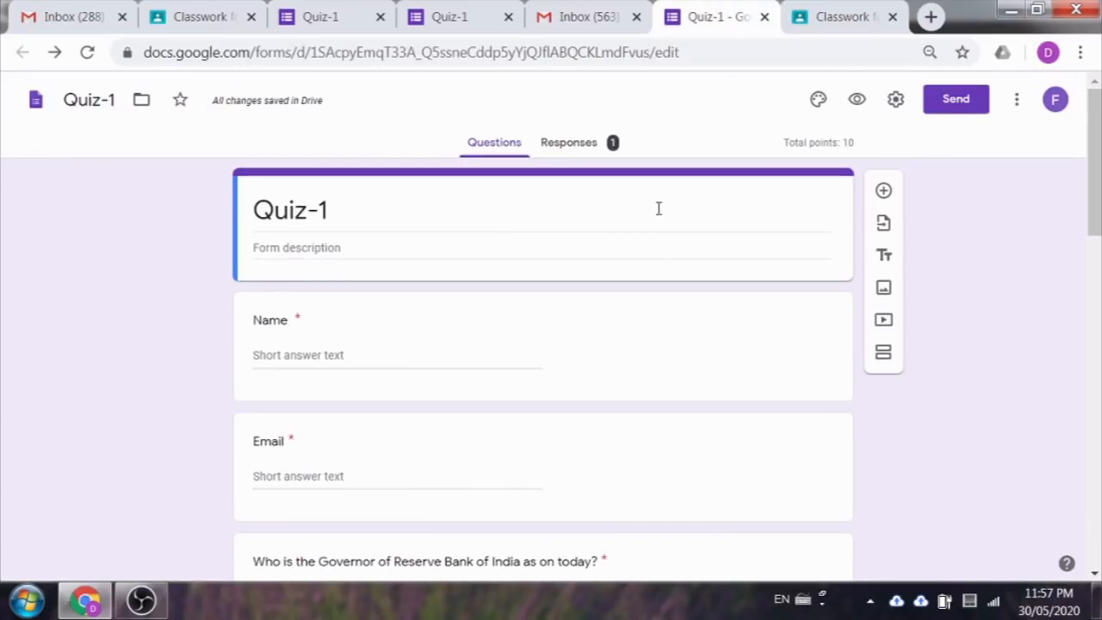
Step: Send the form's responses to a new Quiz-1 (Responses) spreadsheet and return to Classroom
left_click(571, 143)
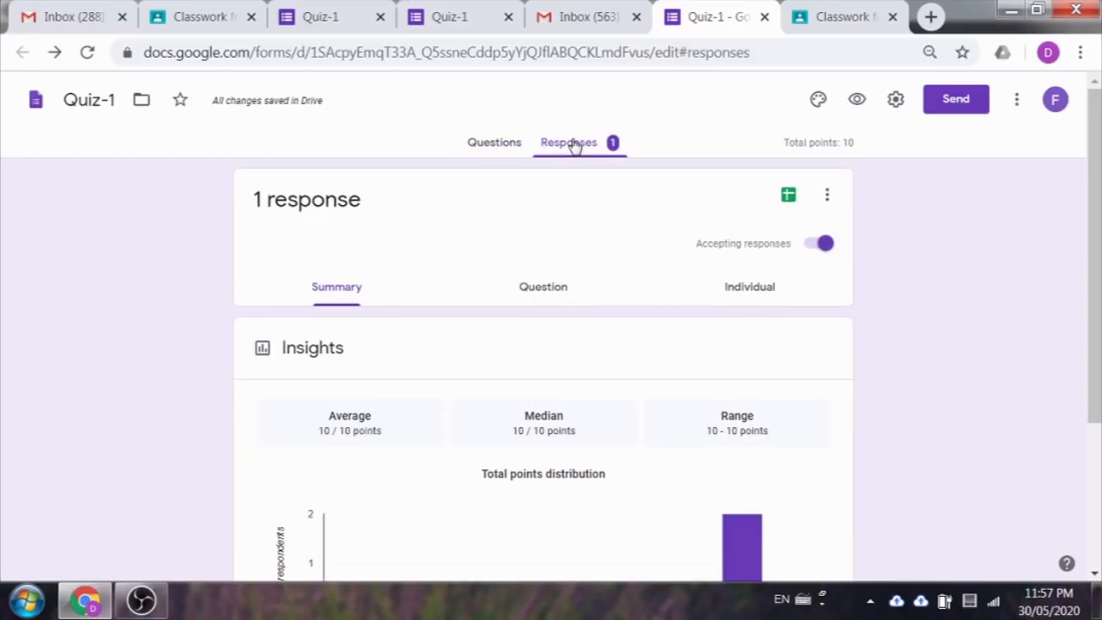
scroll(546, 332, "down", 10)
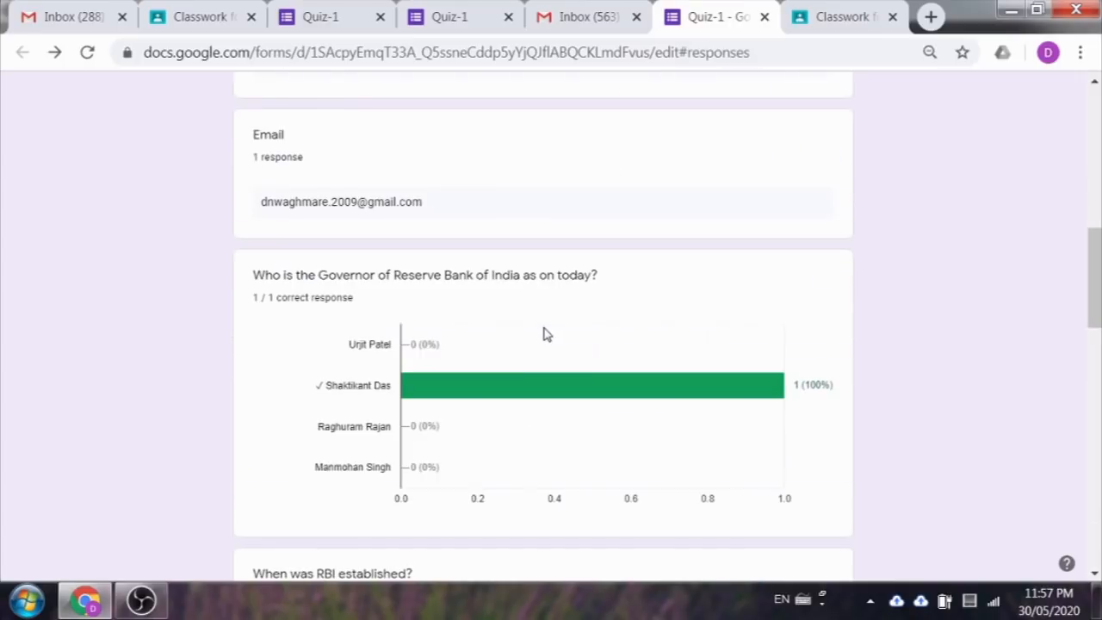
scroll(547, 325, "up", 10)
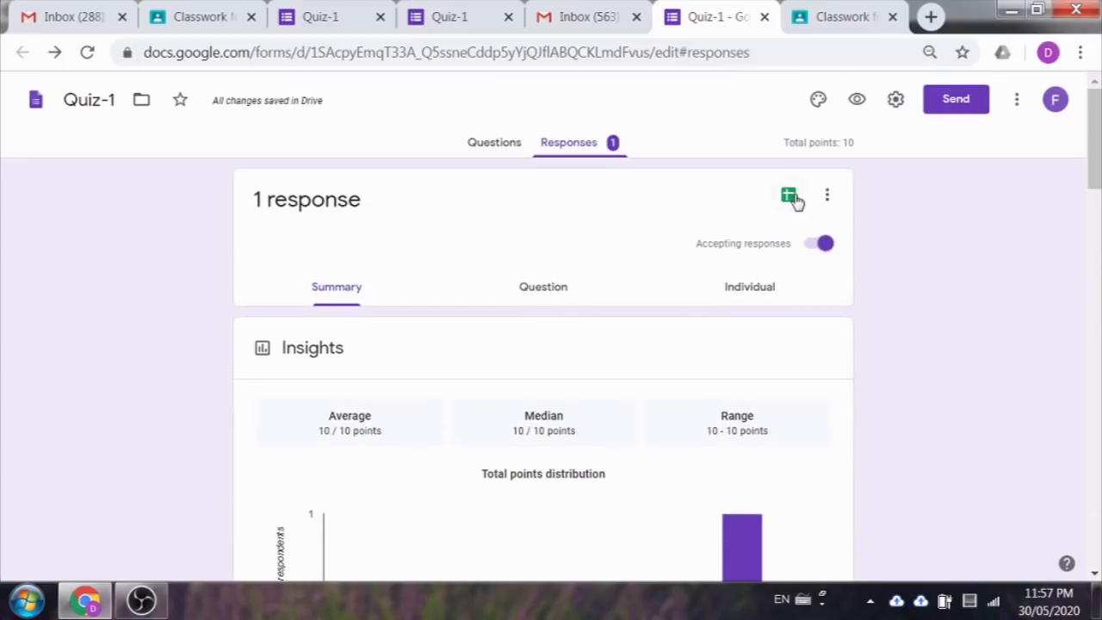
left_click(790, 195)
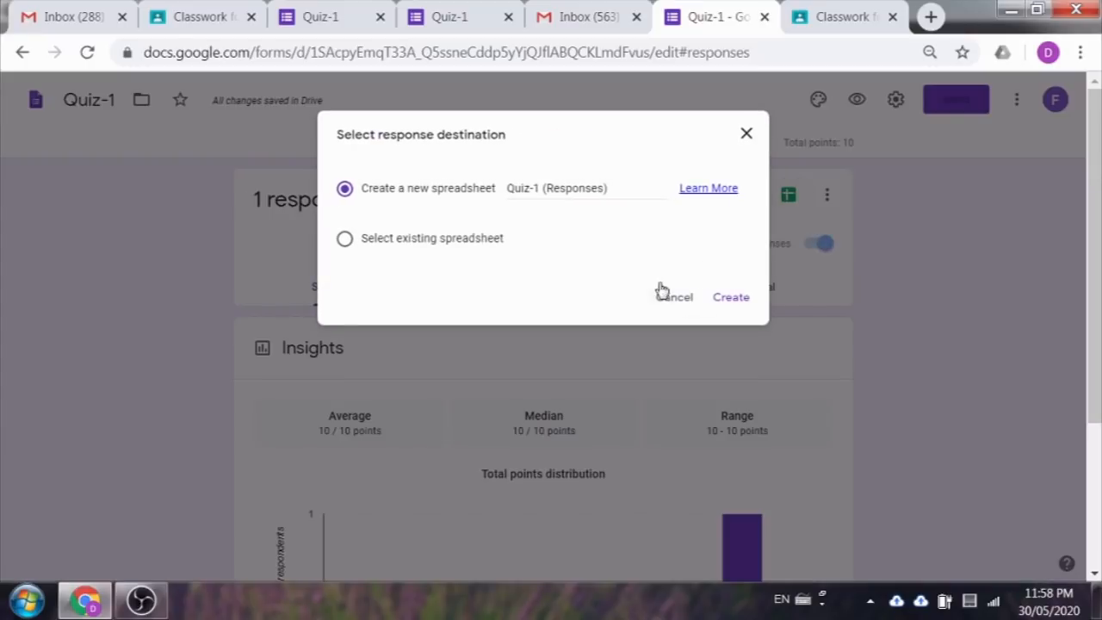
left_click(731, 301)
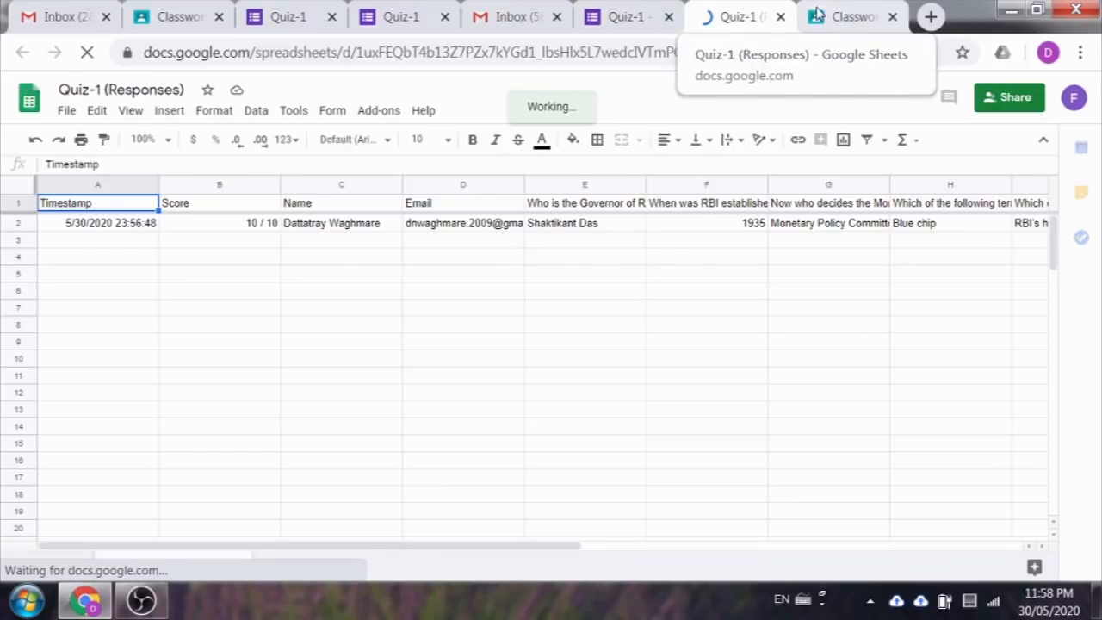
left_click(841, 12)
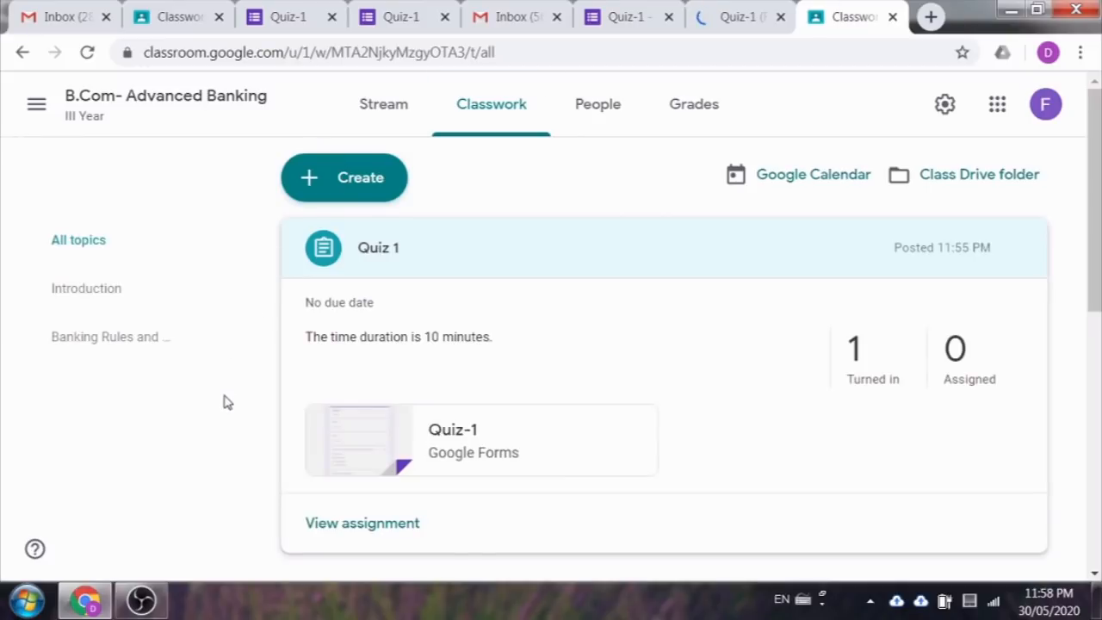
Step: Grade the turned-in Quiz 1 submission 10 out of 10
left_click(864, 362)
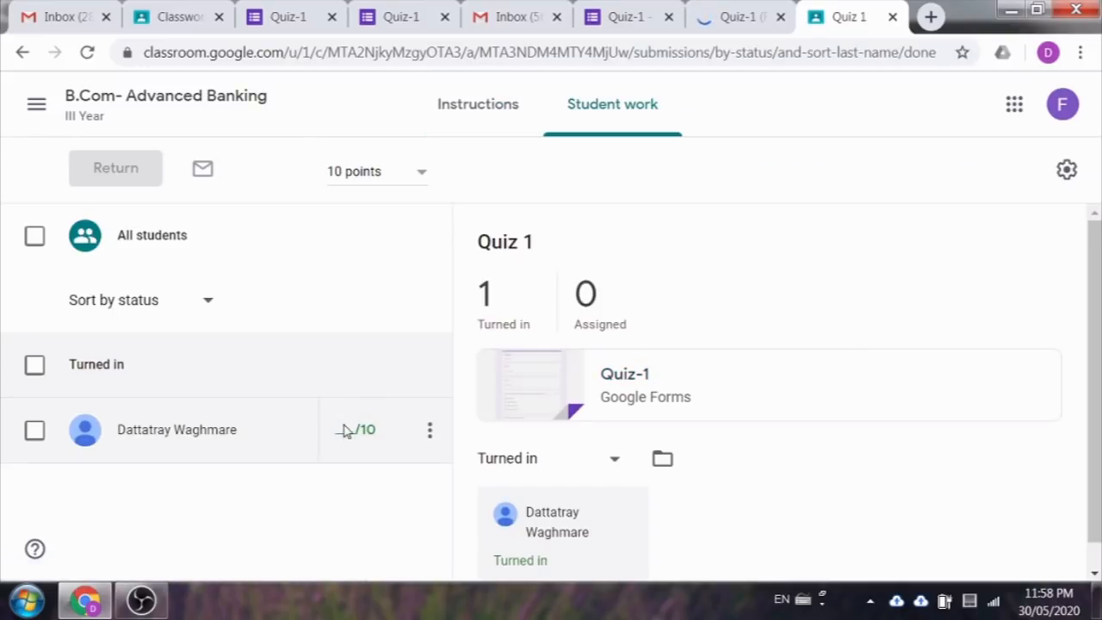
left_click(334, 429)
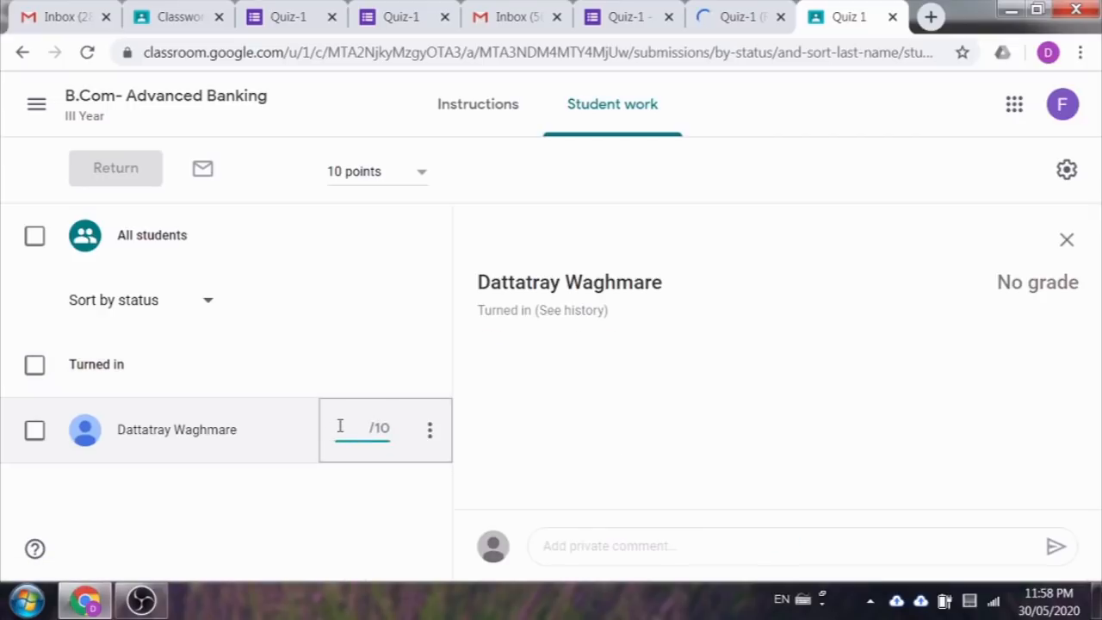
type("10")
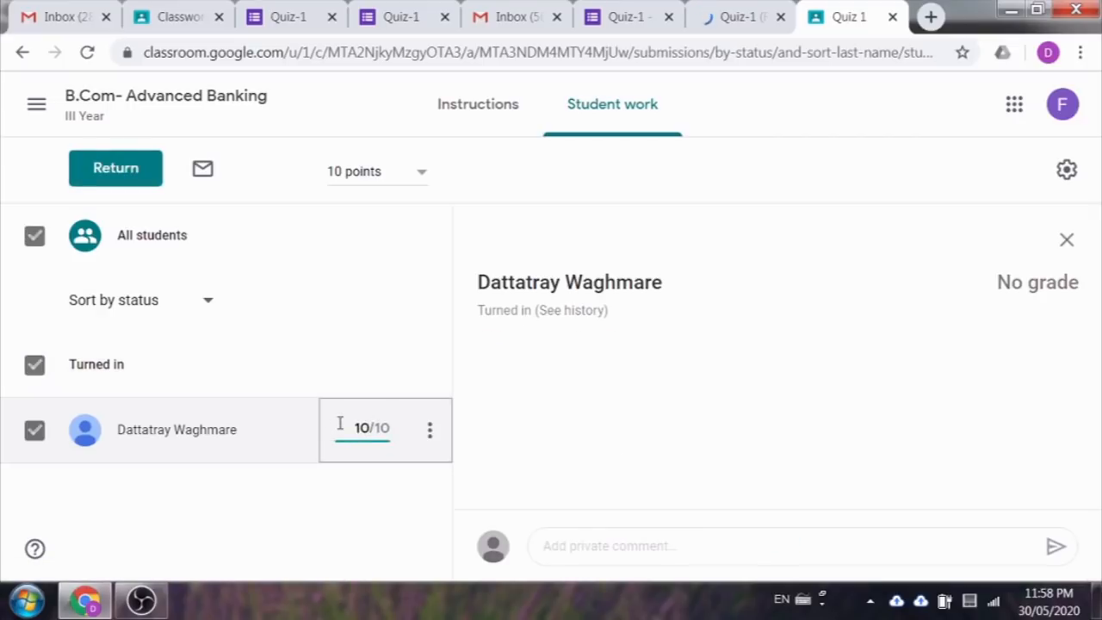
Step: Return the graded work with a private congratulations comment, then open the class Grades page
left_click(108, 172)
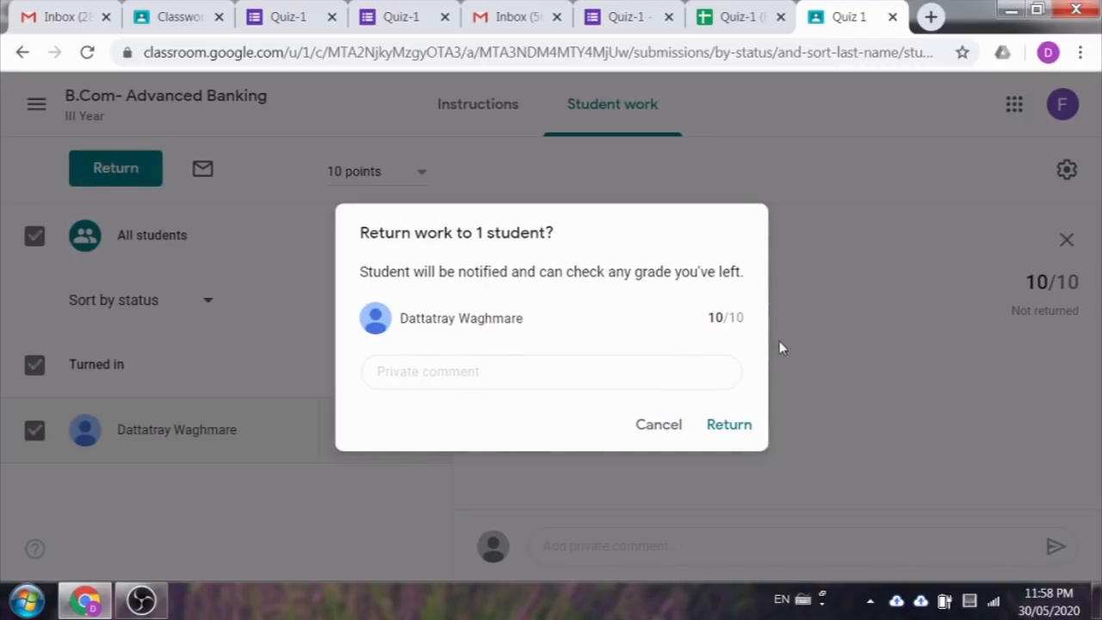
left_click(457, 379)
type("G")
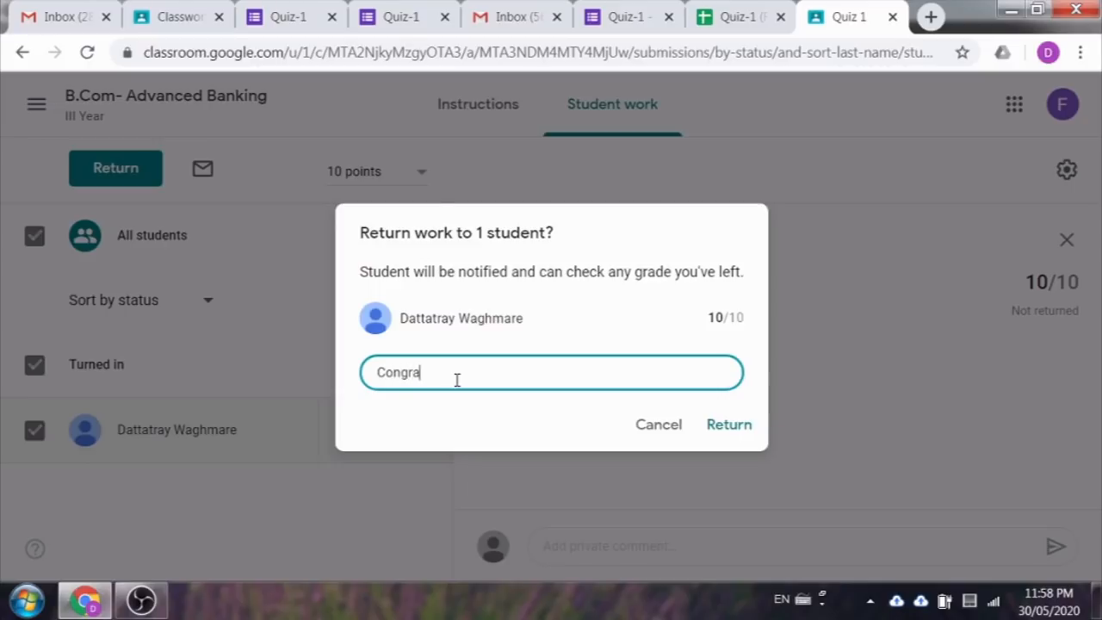
type("ongratulation")
left_click(728, 425)
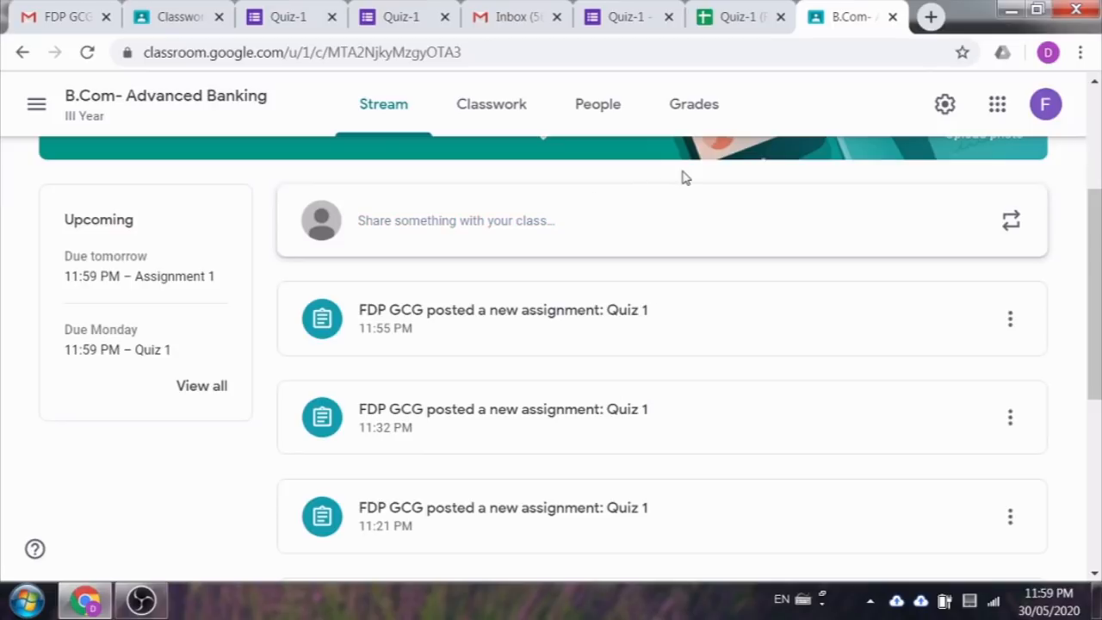
left_click(701, 113)
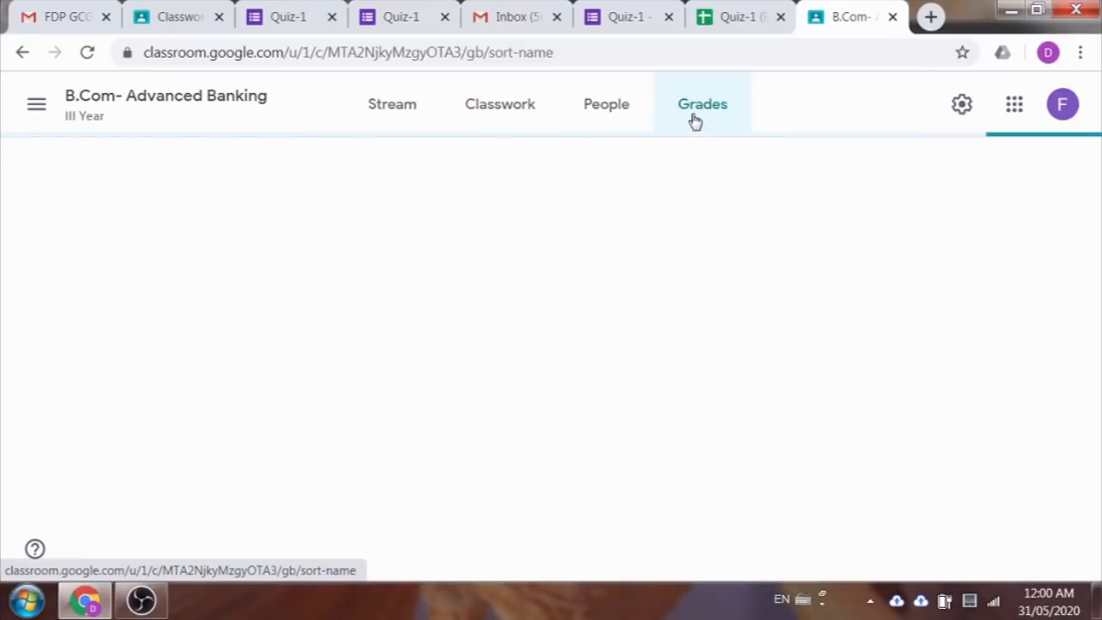